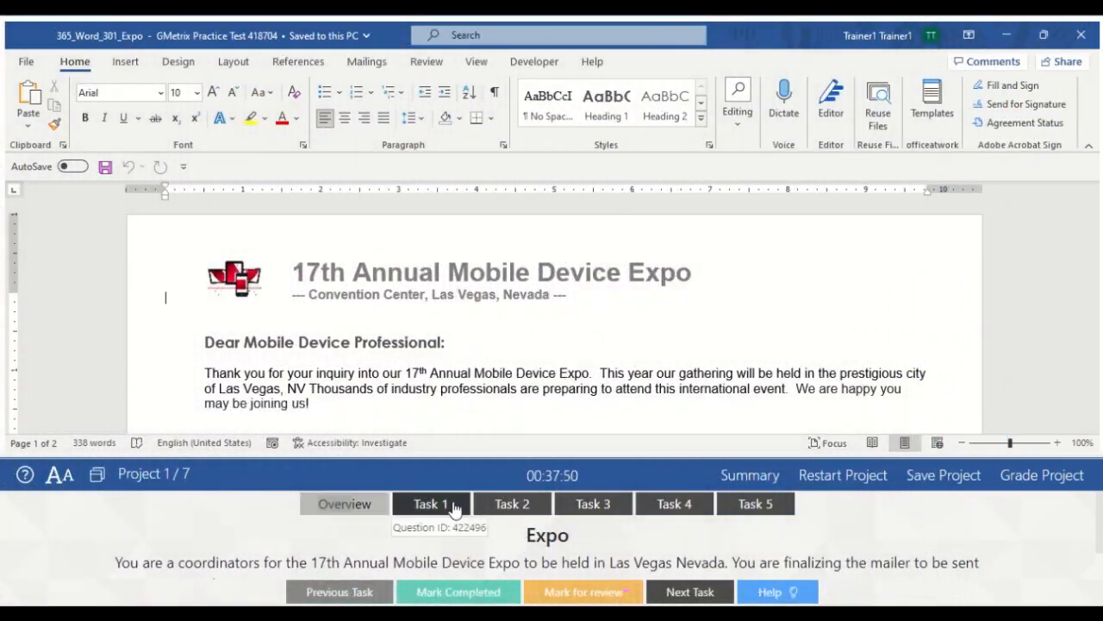
Insert the Ion (Dark) built-in footer into the Expo letter for Task 1
click(440, 505)
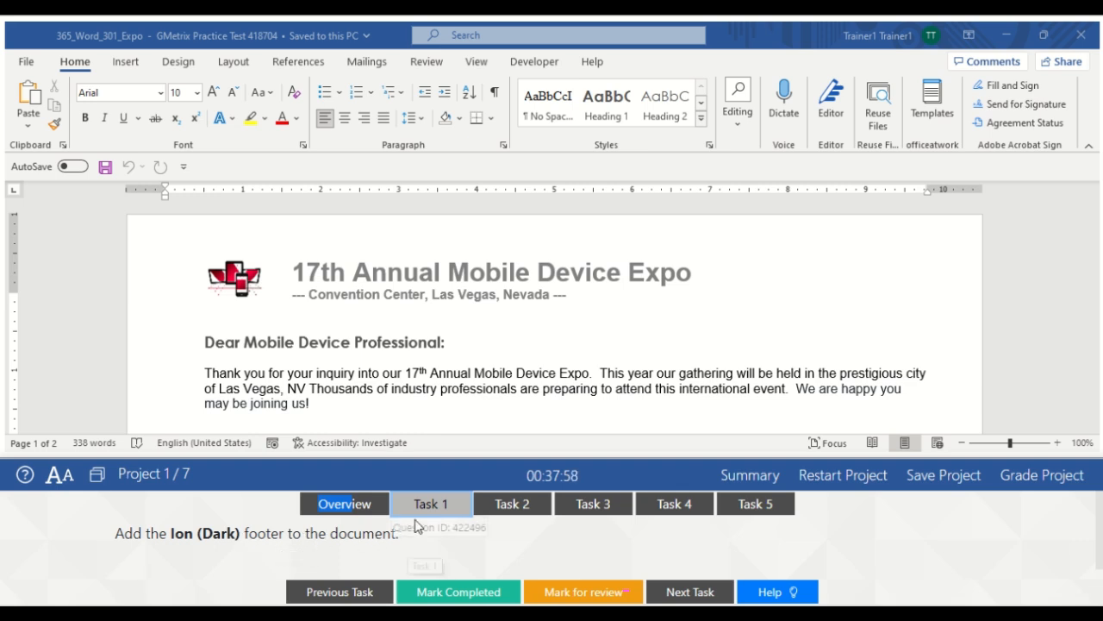
click(126, 65)
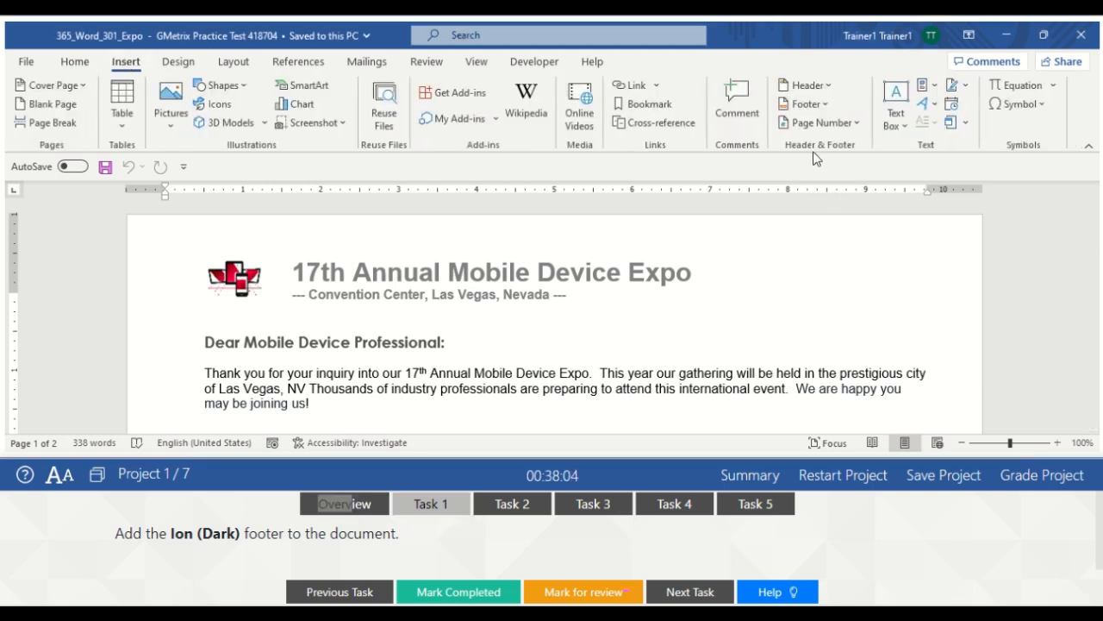
click(819, 105)
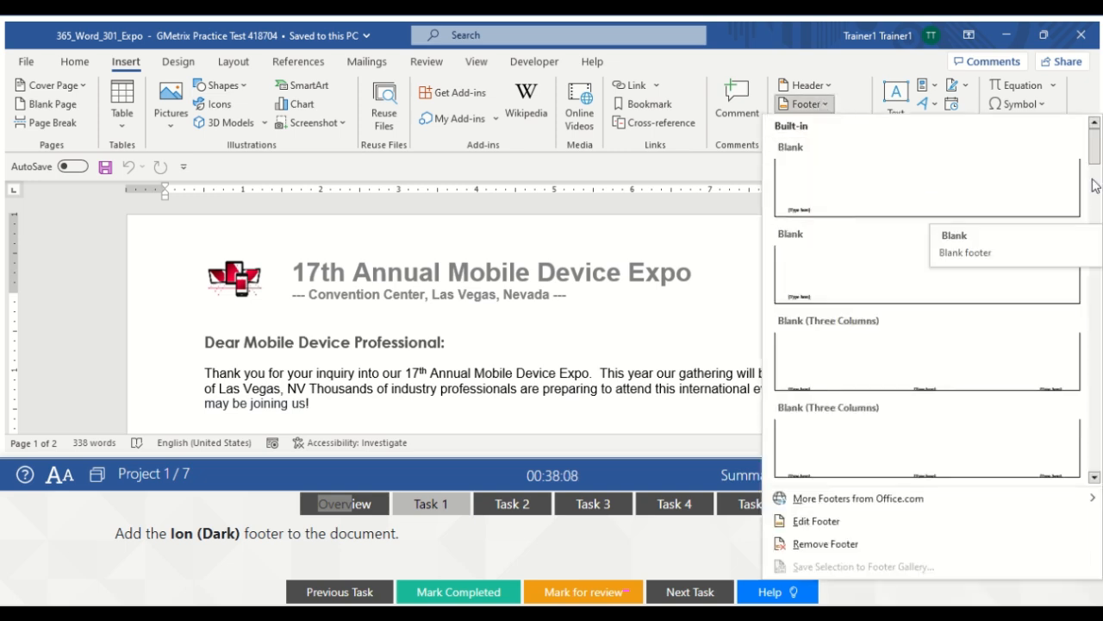
scroll(1098, 161, down, 5)
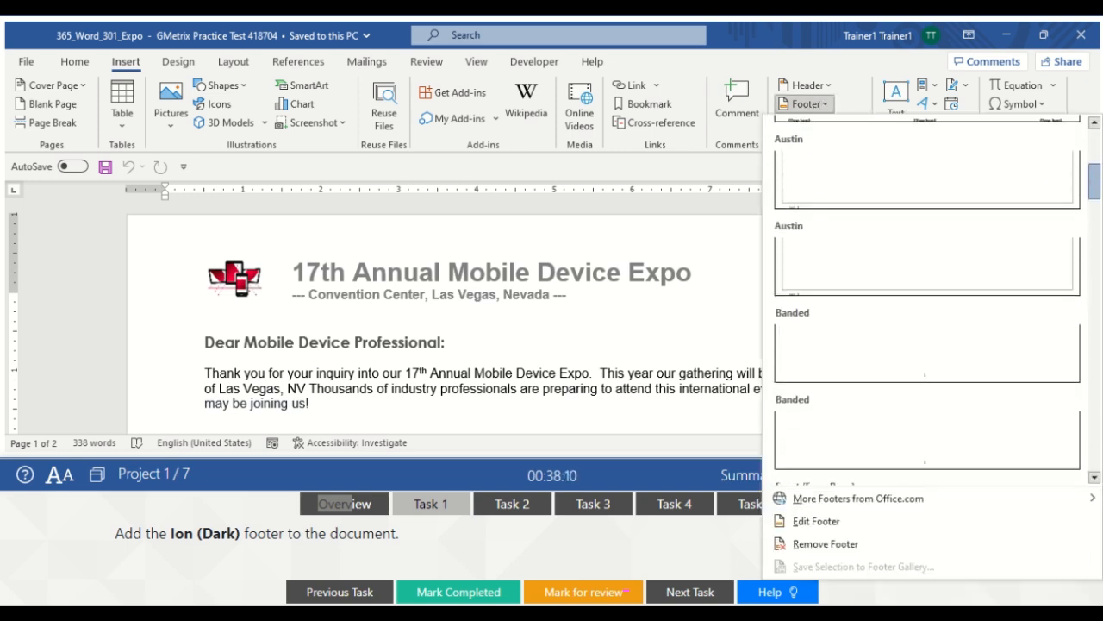
scroll(928, 302, down, 6)
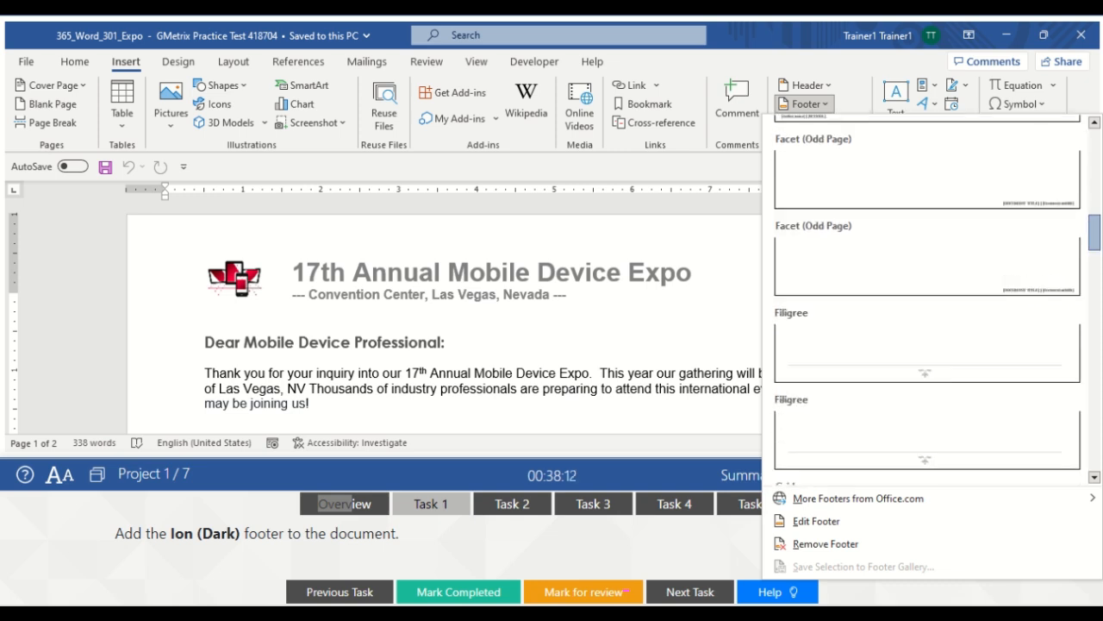
scroll(928, 302, down, 6)
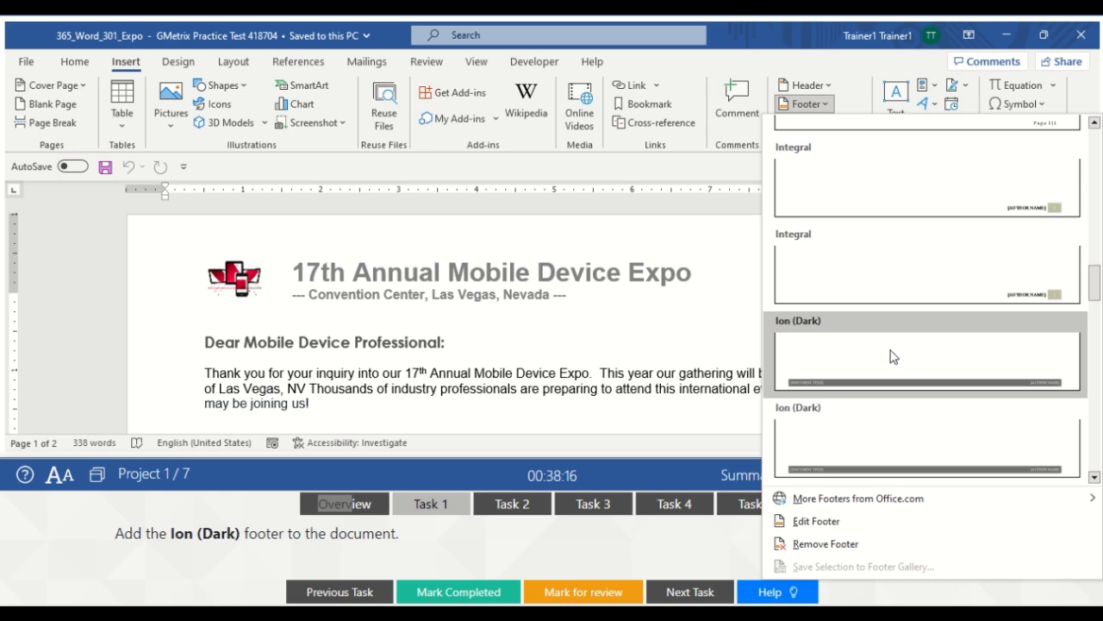
click(892, 356)
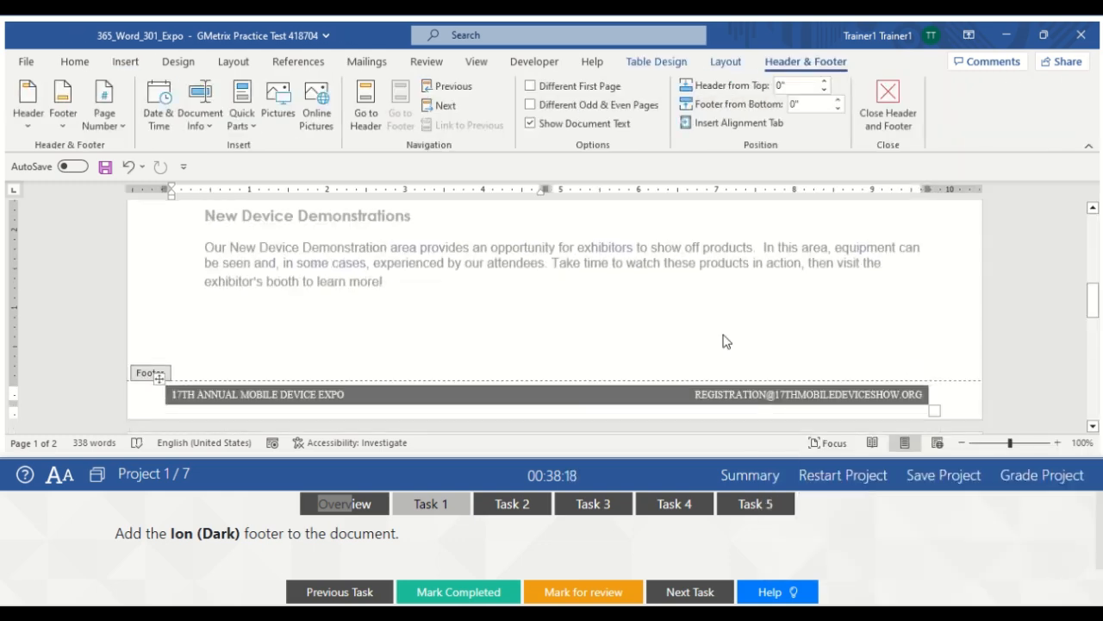
Close footer editing, mark Task 1 completed, and bring up Task 2
click(890, 126)
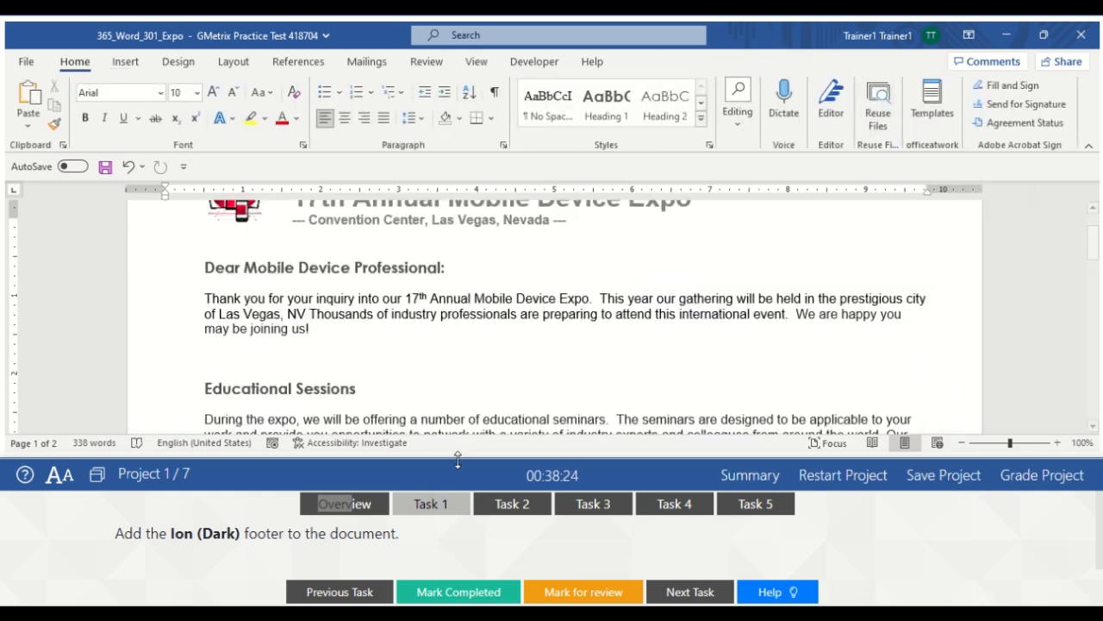
click(442, 593)
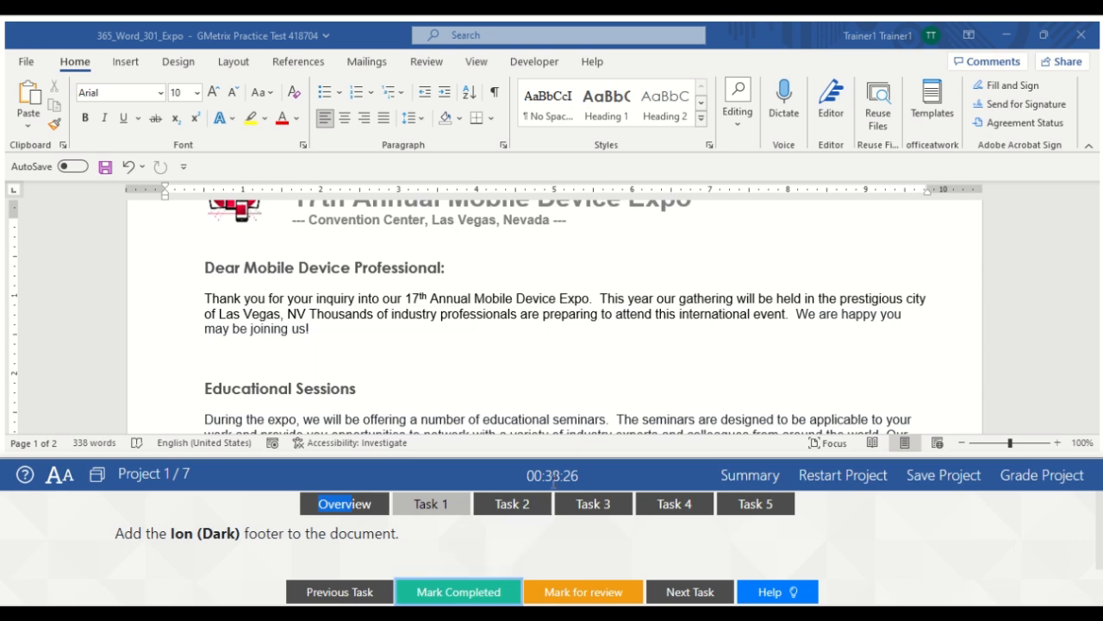
click(518, 506)
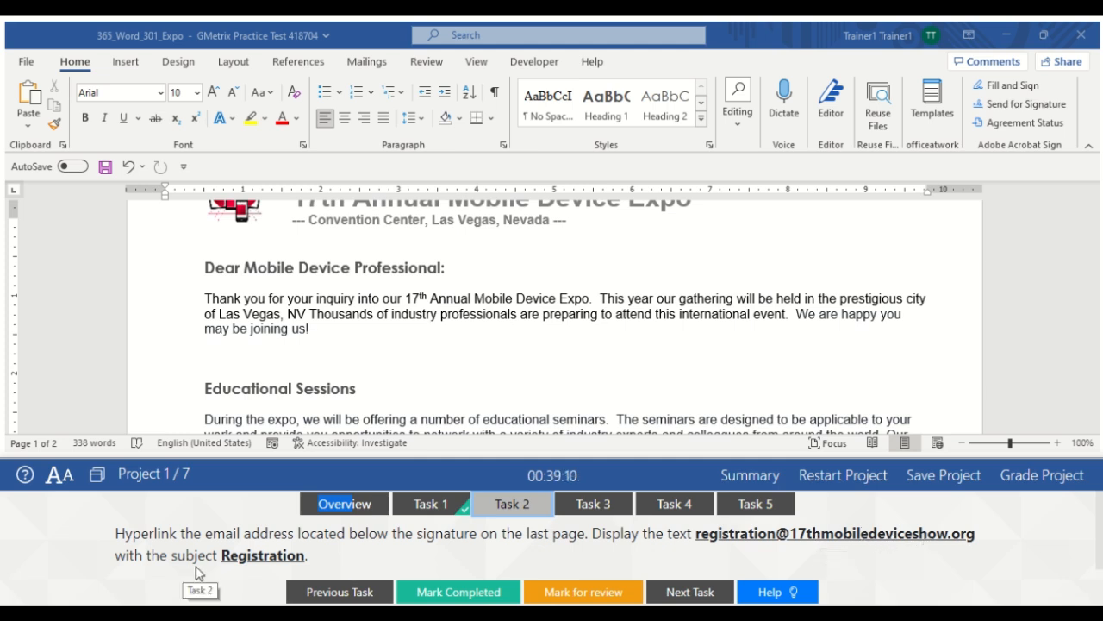
Move to the last page and select the registration e-mail address below the signature
click(400, 383)
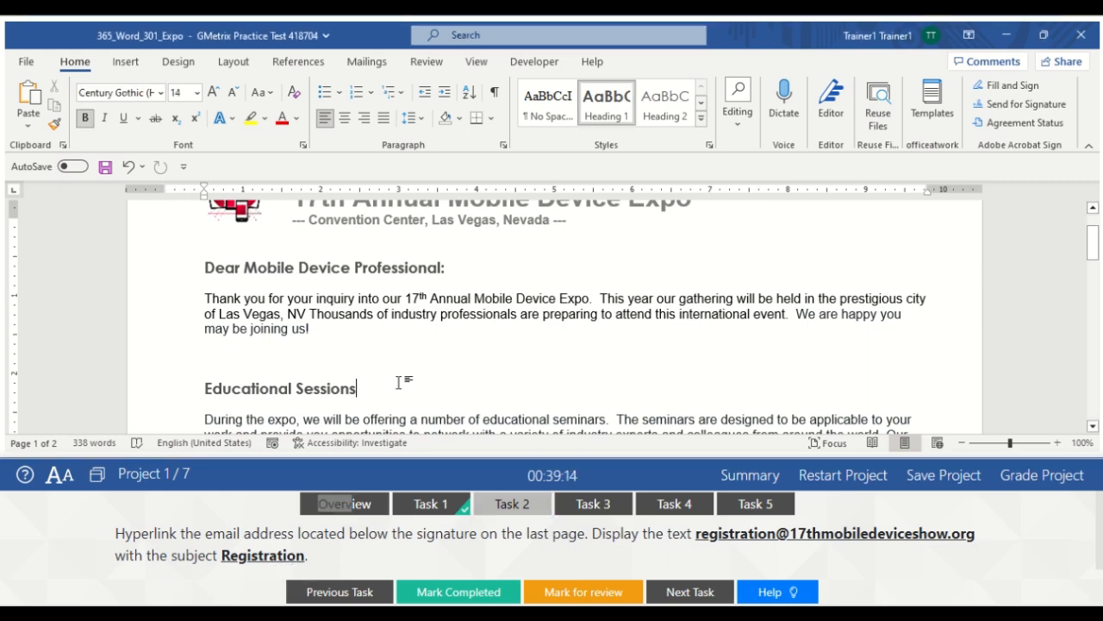
key(Down)
key(Down)
key(Down)
key(Down)
key(Down)
key(Down)
key(Down)
key(Down)
key(Down)
key(Down)
key(Down)
key(Down)
key(Down)
key(Down)
key(Down)
key(Down)
key(Down)
key(Down)
key(Down)
key(Down)
key(Down)
key(Down)
key(Down)
key(Down)
key(Down)
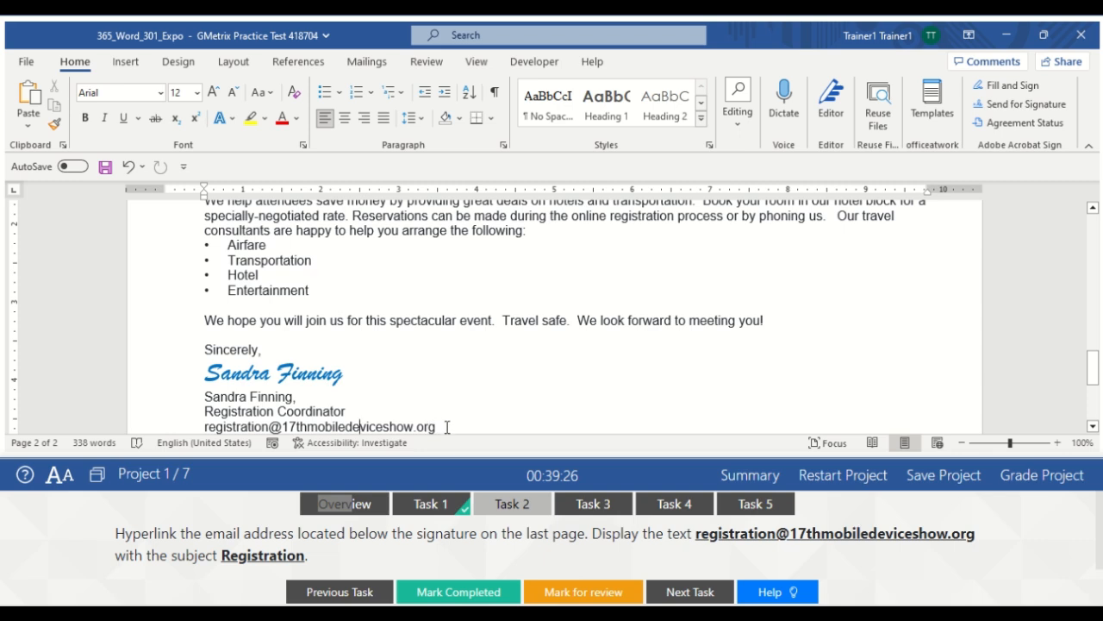
drag(442, 427, 204, 371)
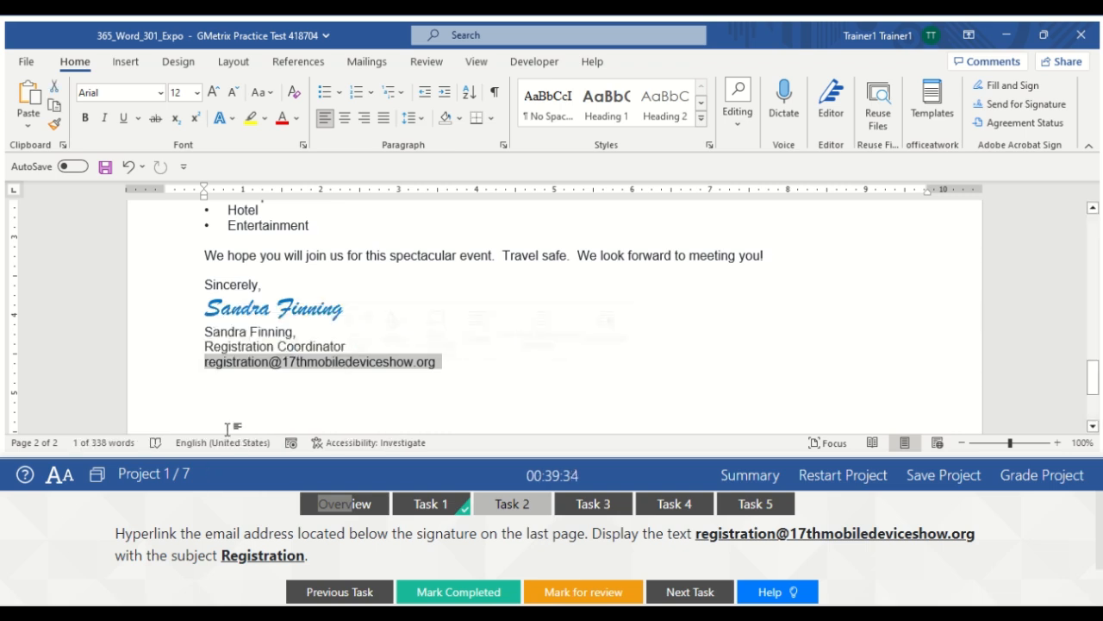
Open the Insert Link dialog for the selected e-mail twice, closing it without linking
click(126, 64)
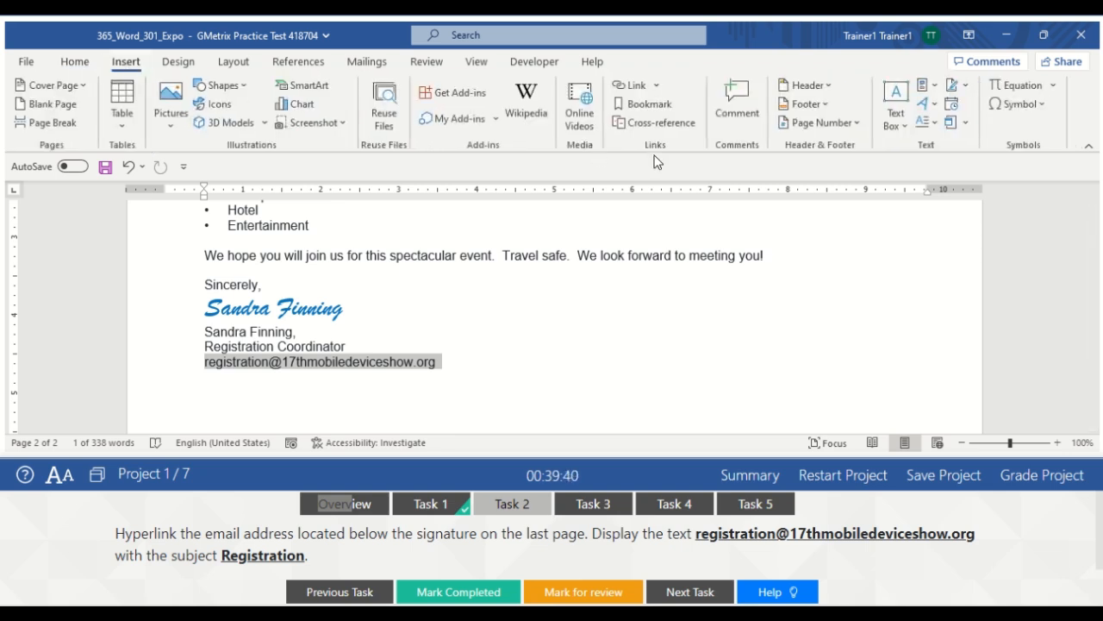
click(635, 87)
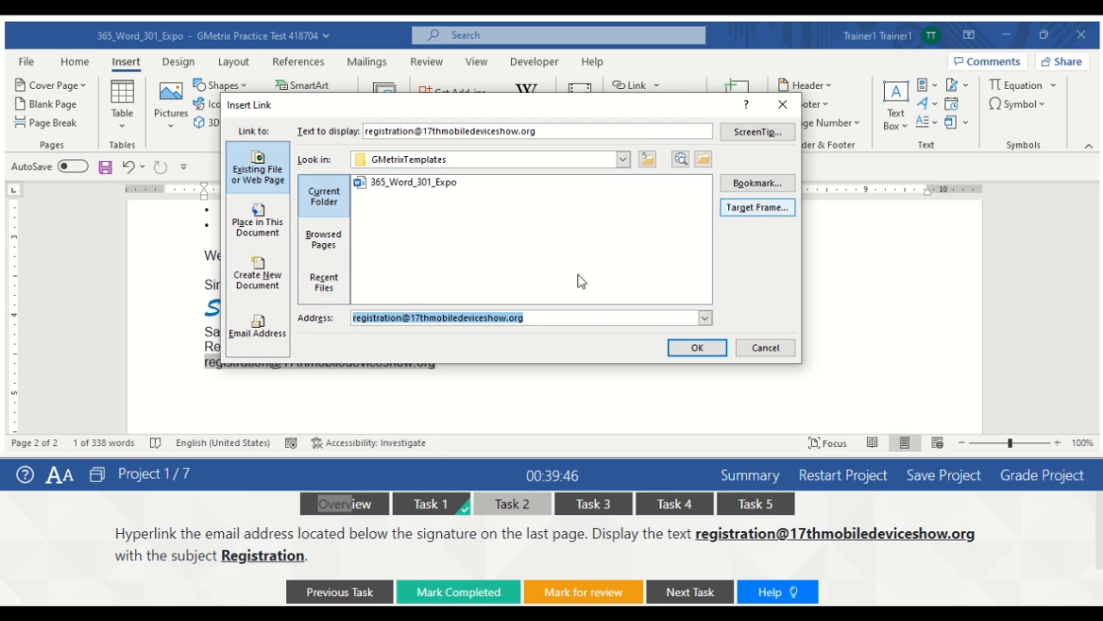
click(782, 103)
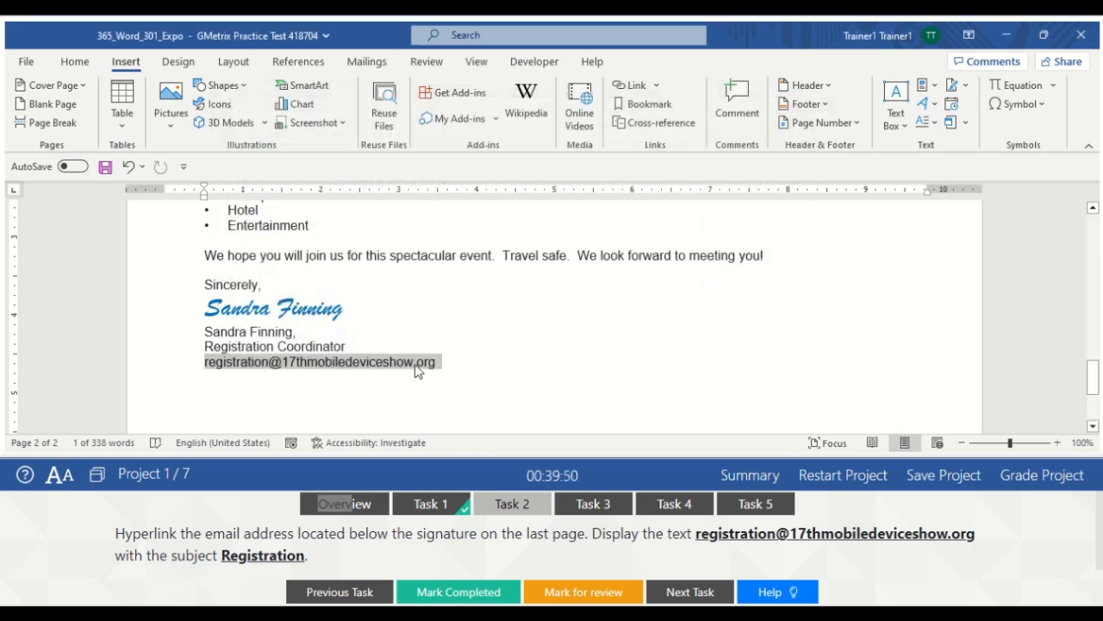
key(ctrl+k)
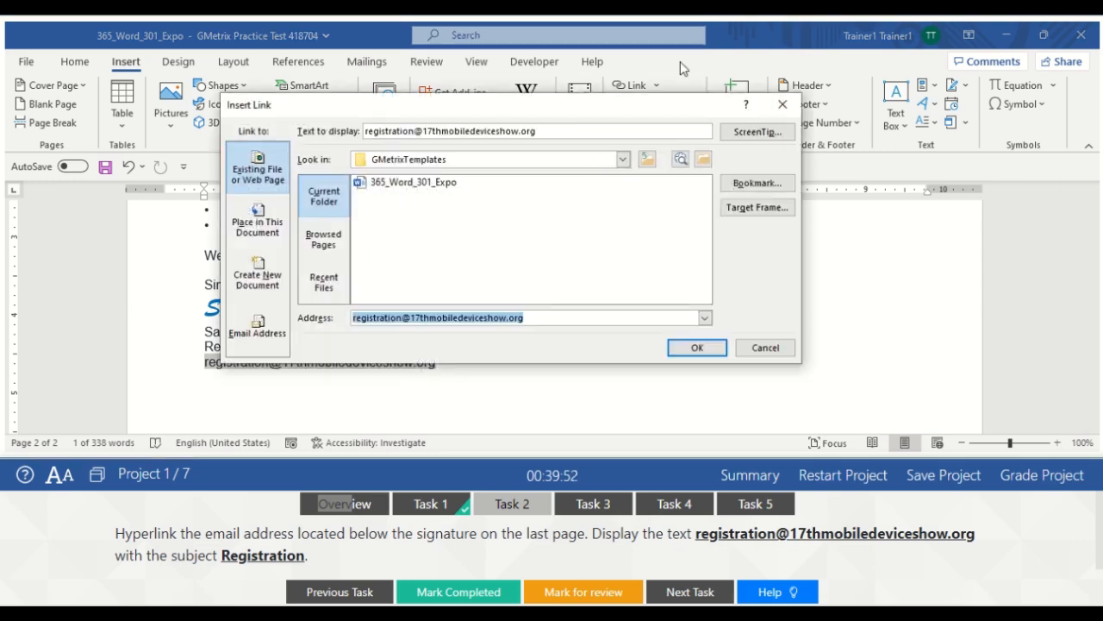
click(782, 104)
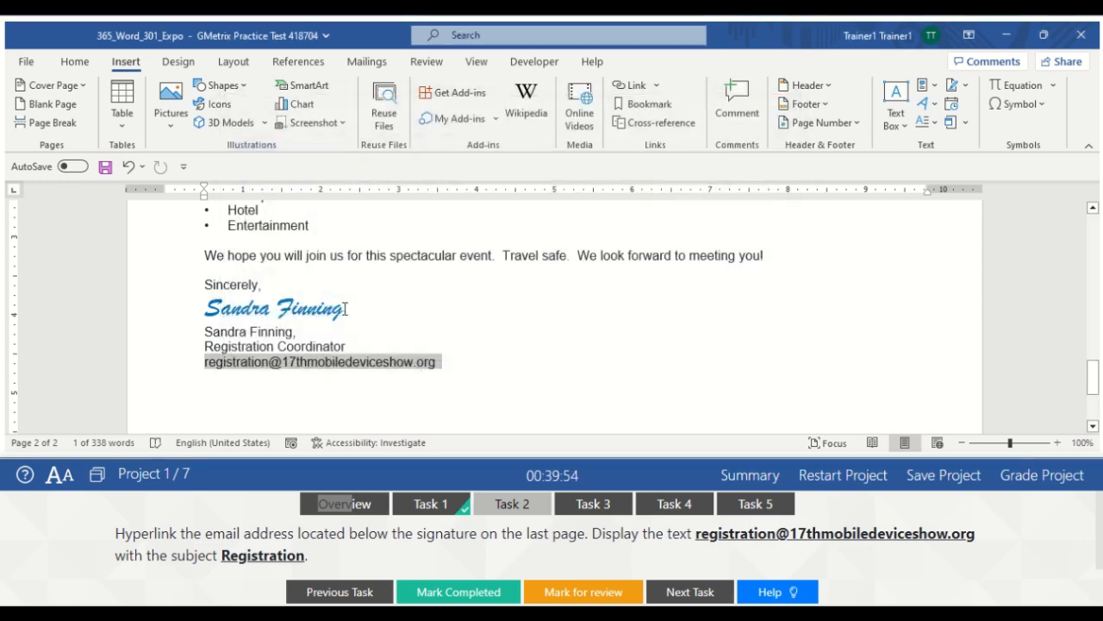
Start an E-mail Address link from the shortcut menu, typing the registration address as display text
right_click(352, 363)
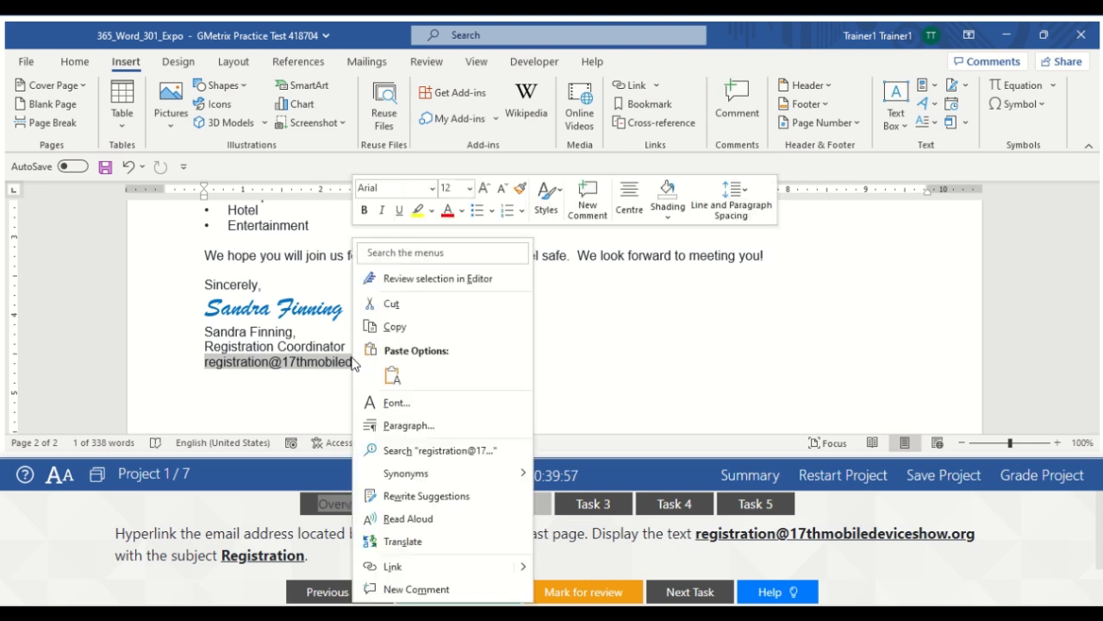
click(409, 567)
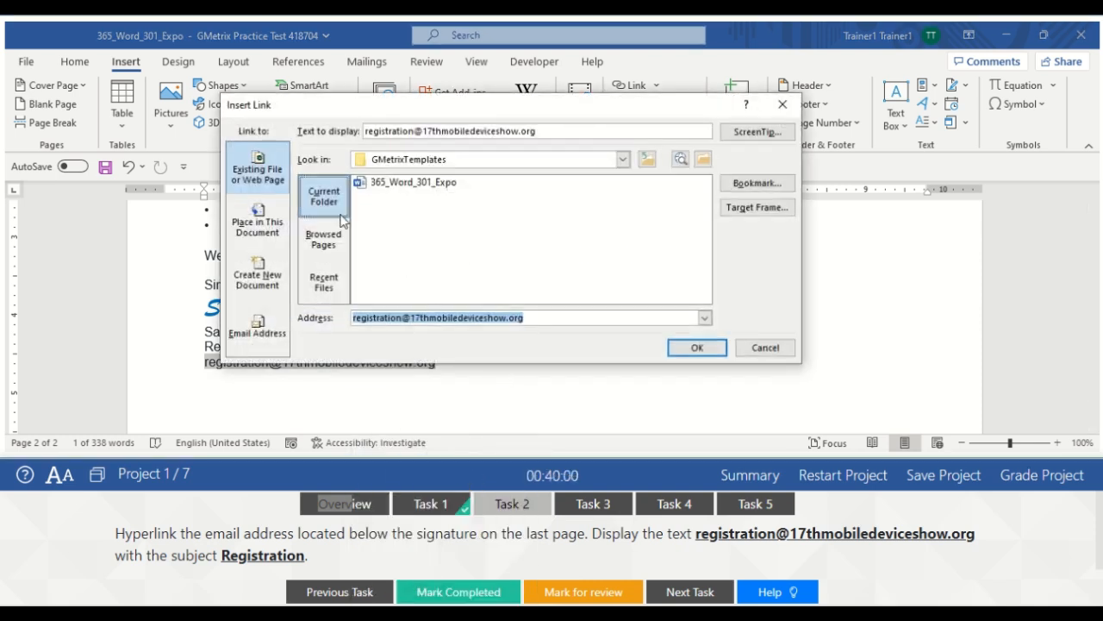
click(242, 337)
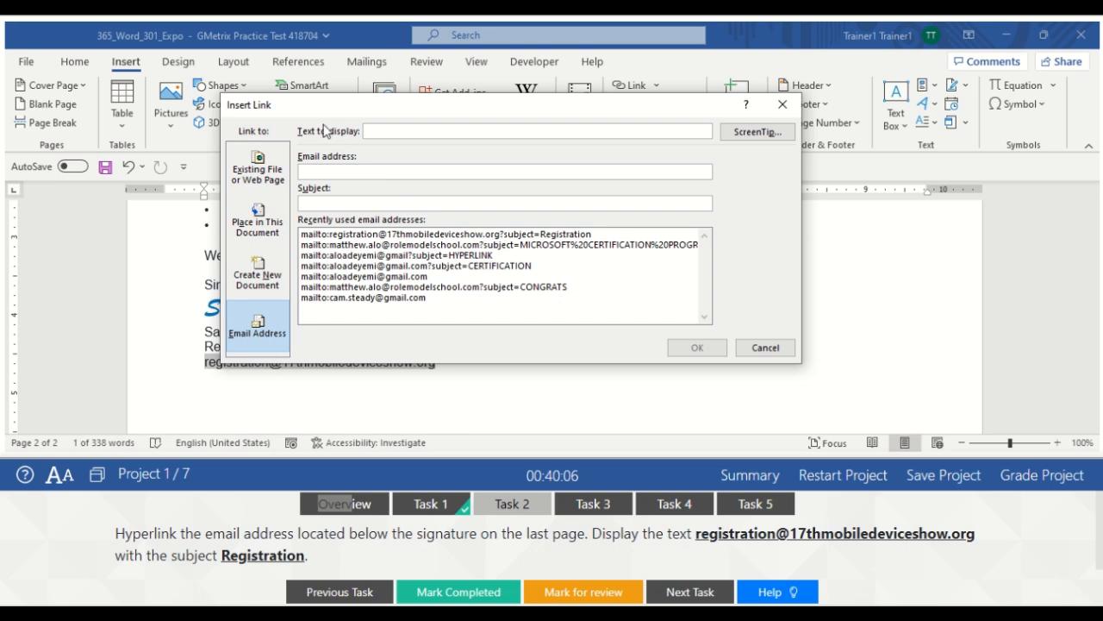
drag(317, 116, 312, 98)
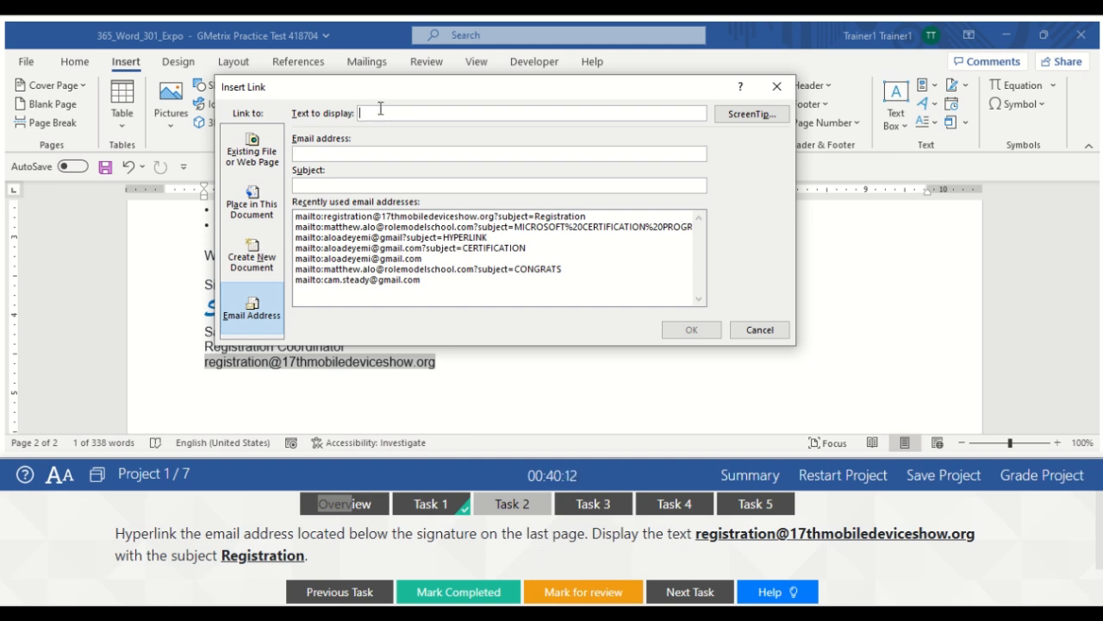
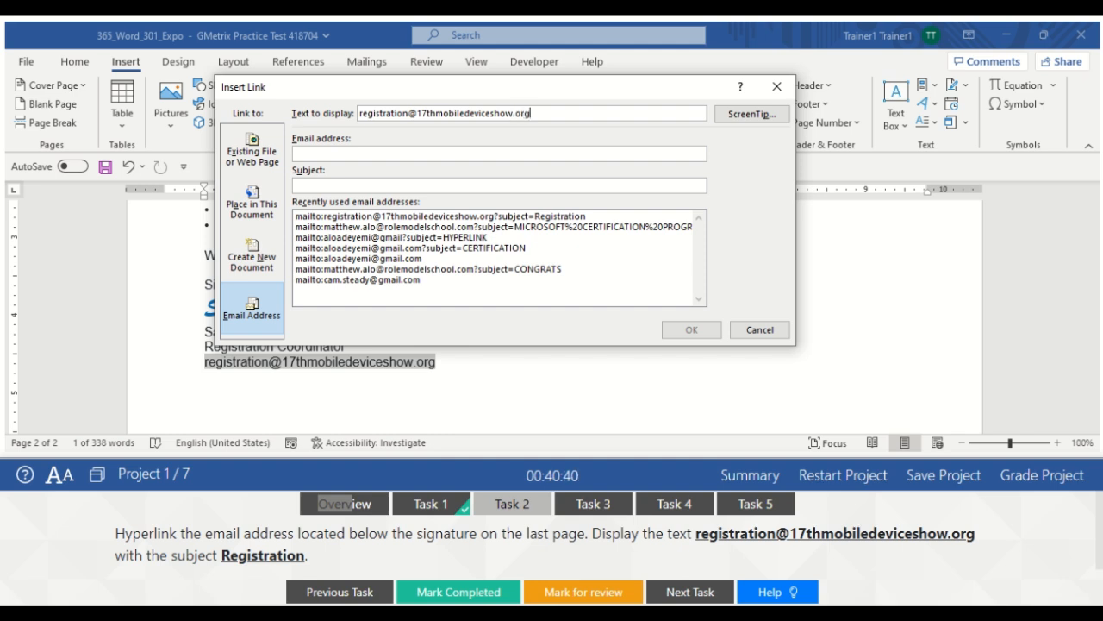
Enter the registration e-mail address with subject 'Registration' and apply the mail link
click(336, 151)
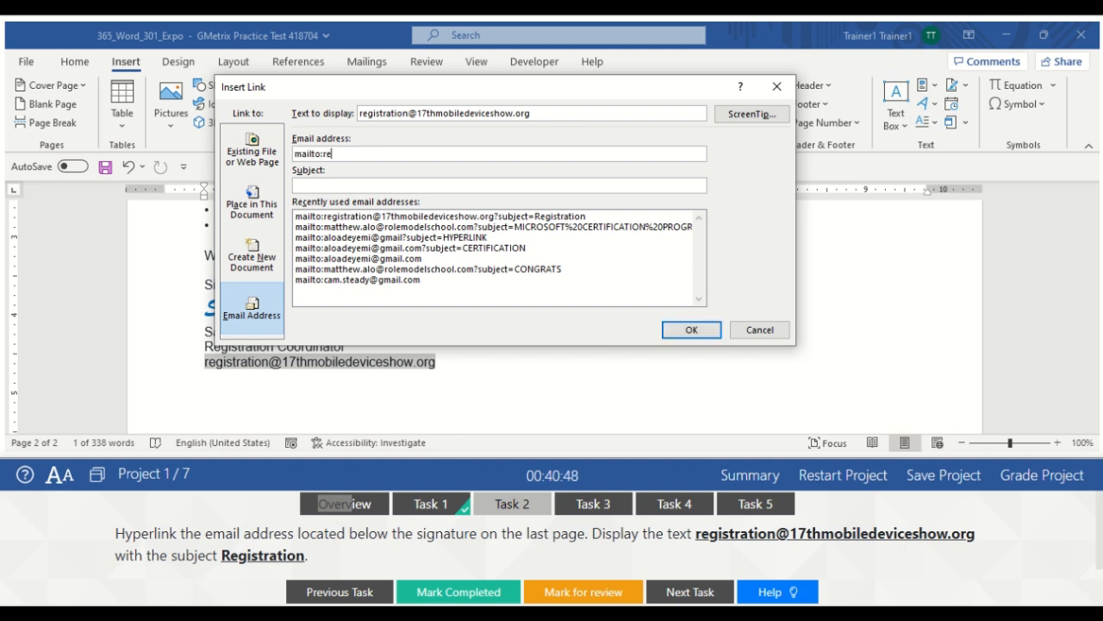
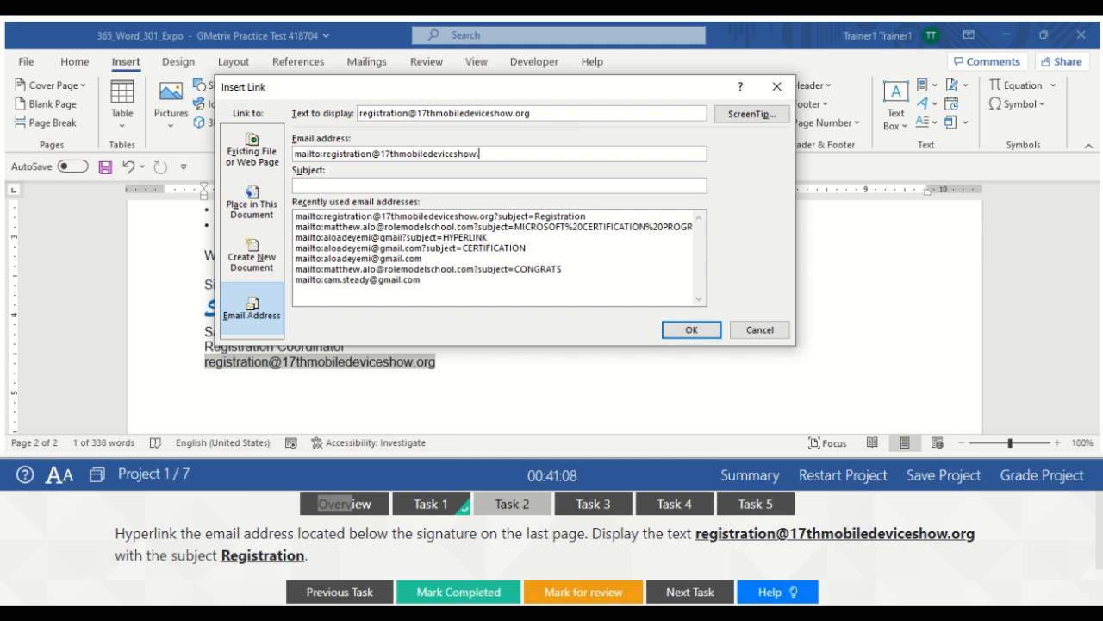
click(345, 184)
text(Registration)
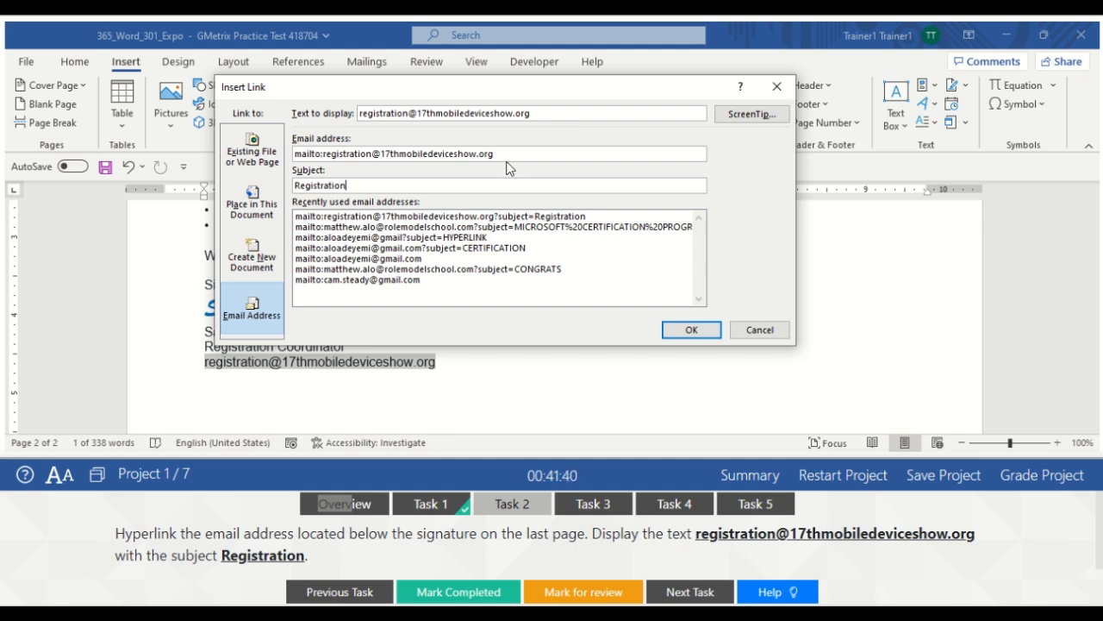
click(692, 330)
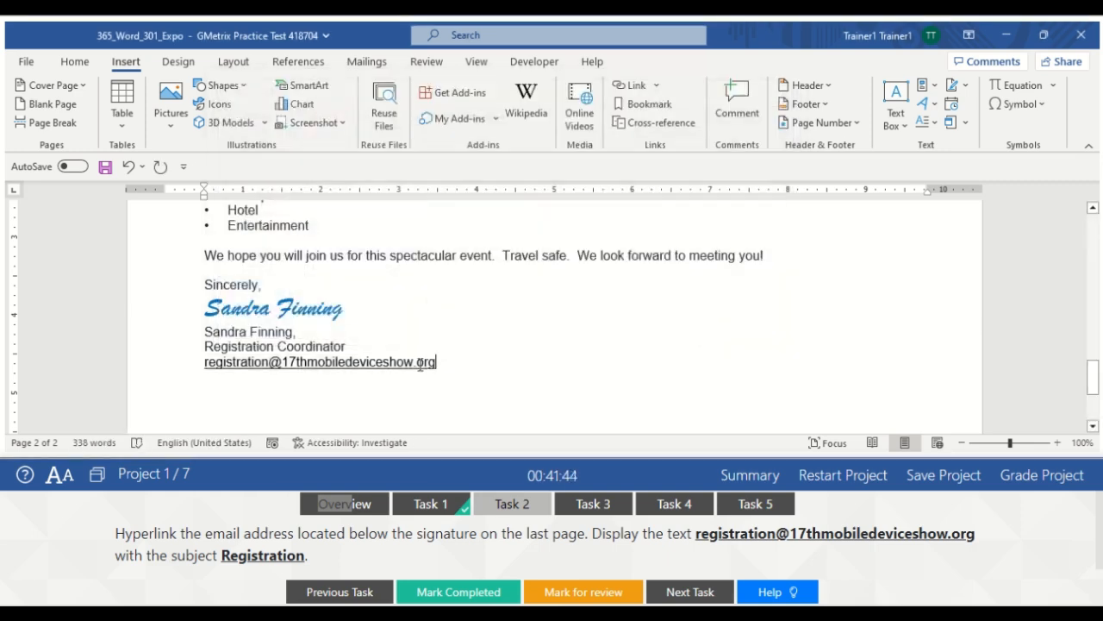
Mark the hyperlink task completed and bring up Task 3 for the Shows bookmark
mouse_move(420, 363)
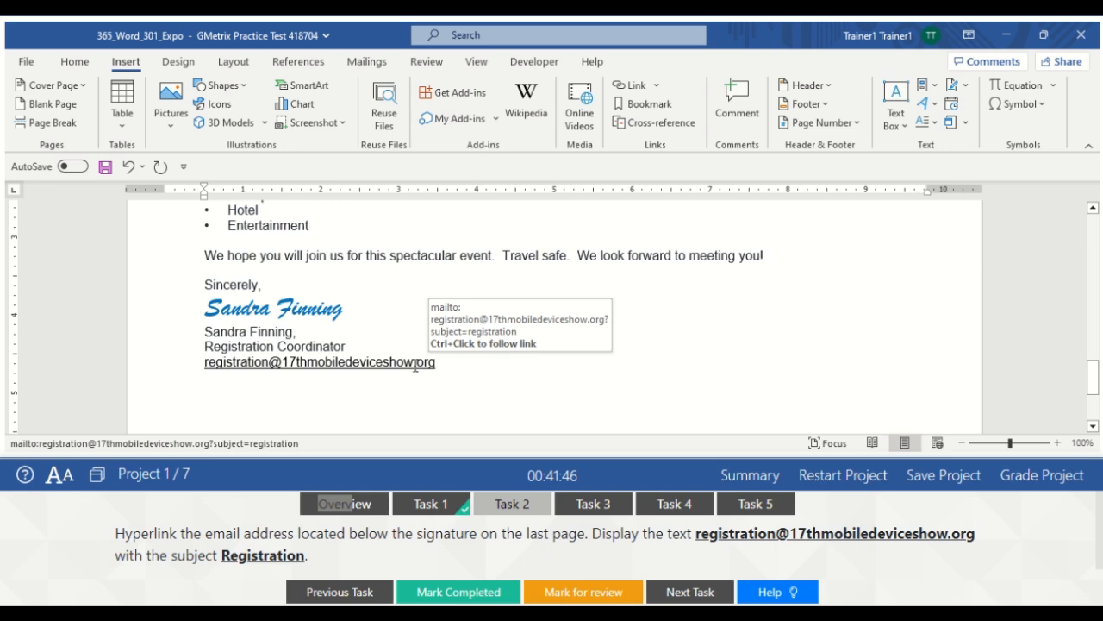
mouse_move(375, 362)
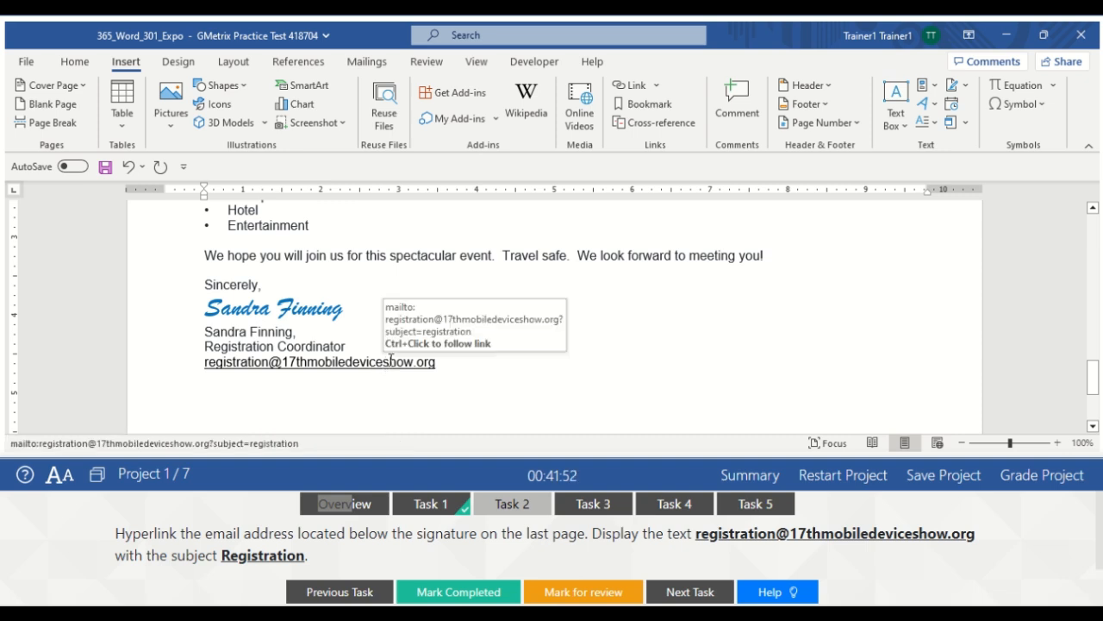
click(460, 594)
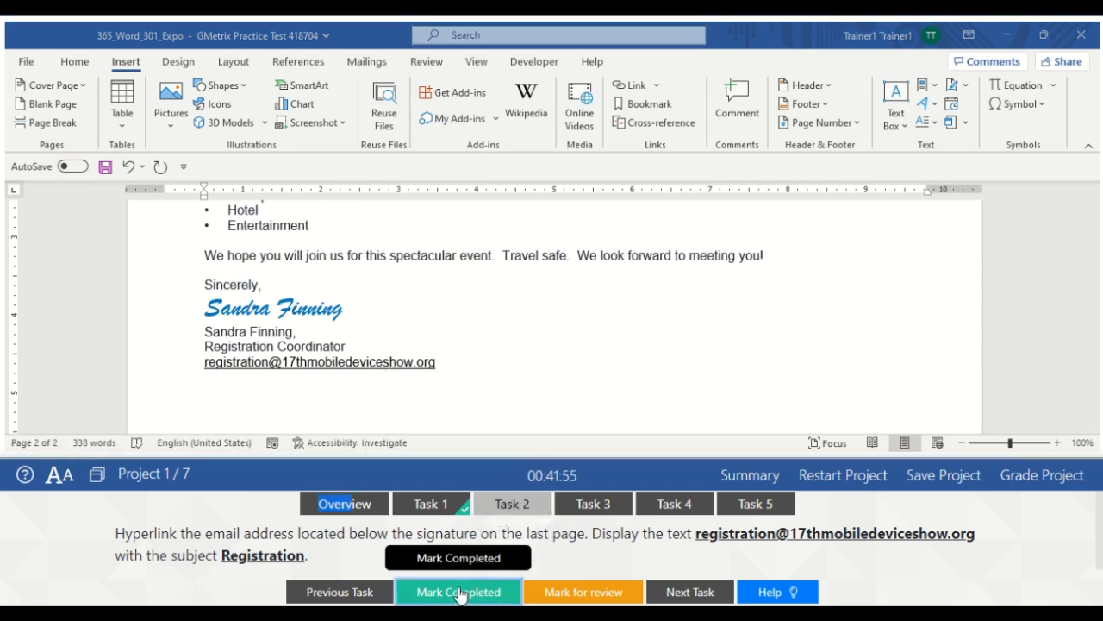
click(607, 508)
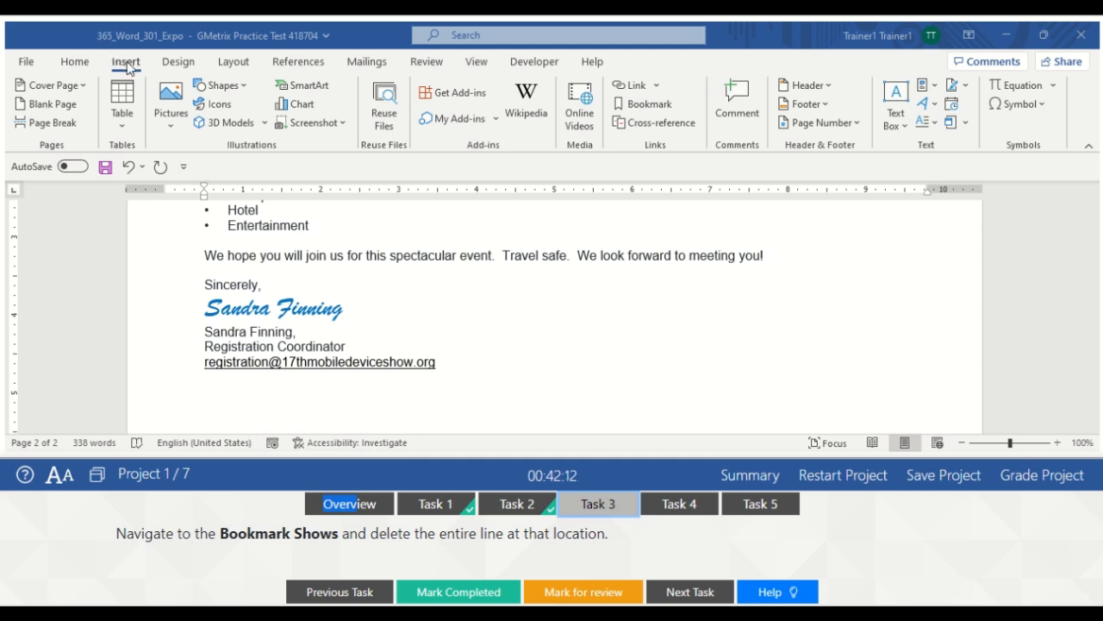
Jump to the Shows bookmark and delete the Entertainment bullet line
click(660, 105)
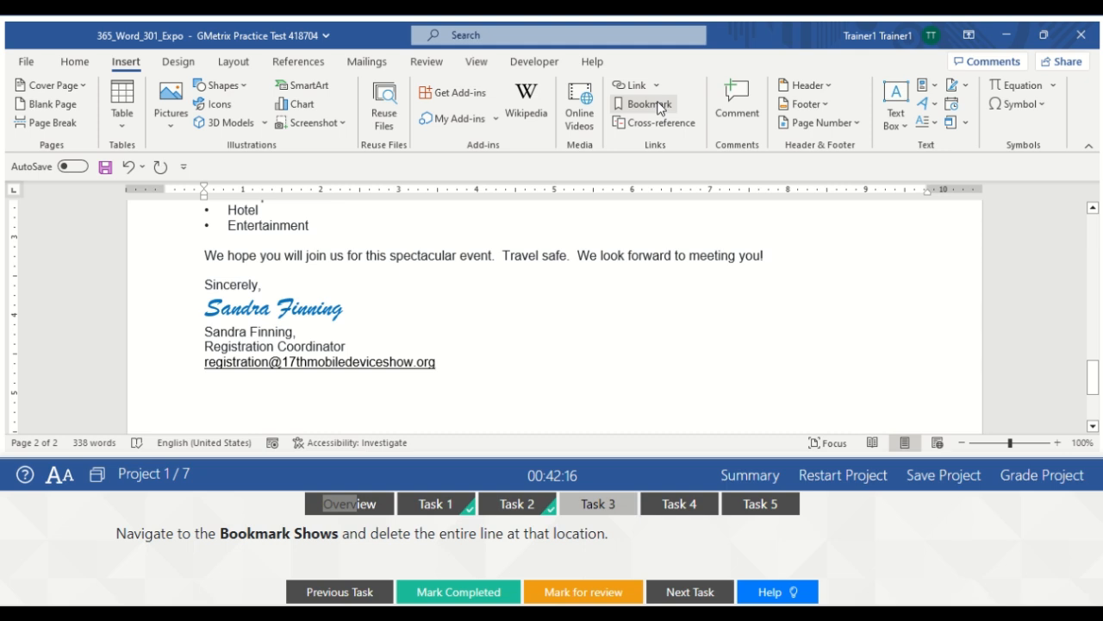
click(659, 105)
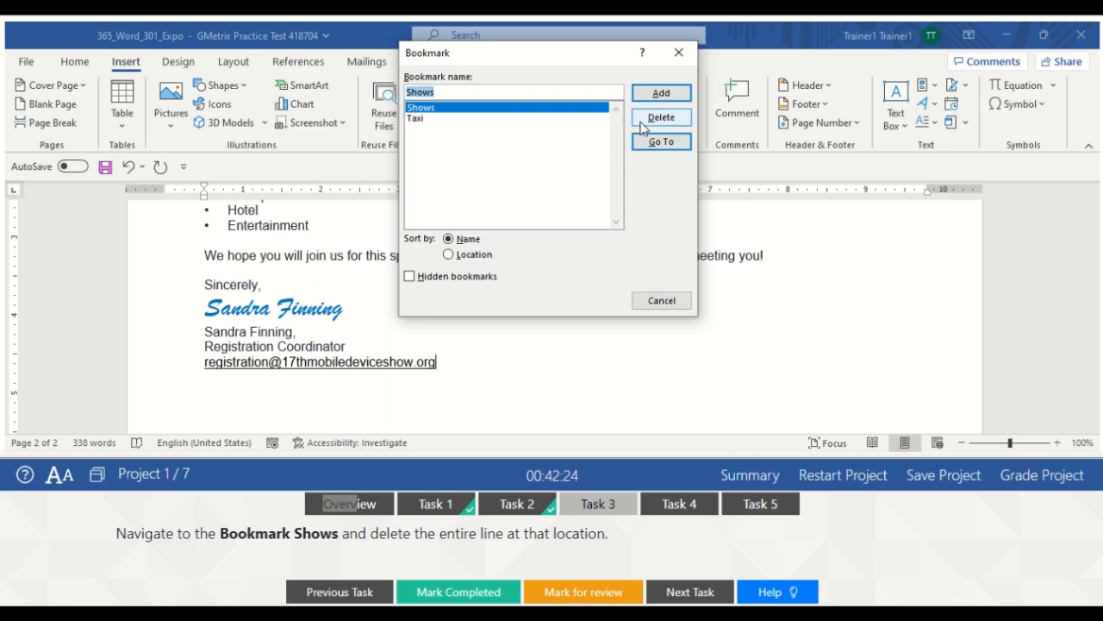
click(659, 143)
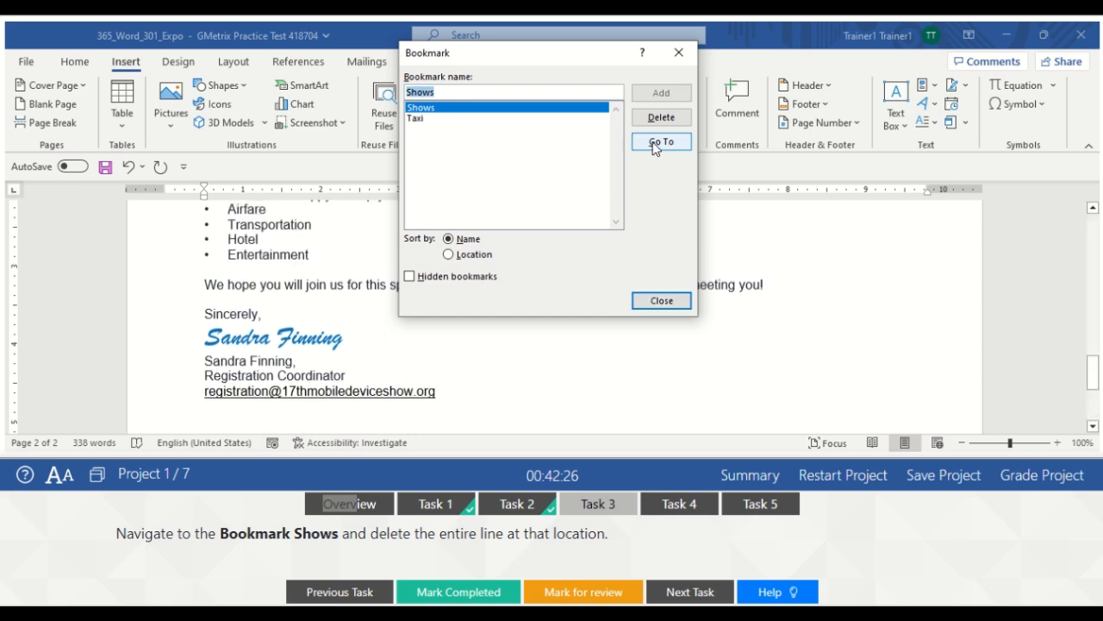
click(659, 299)
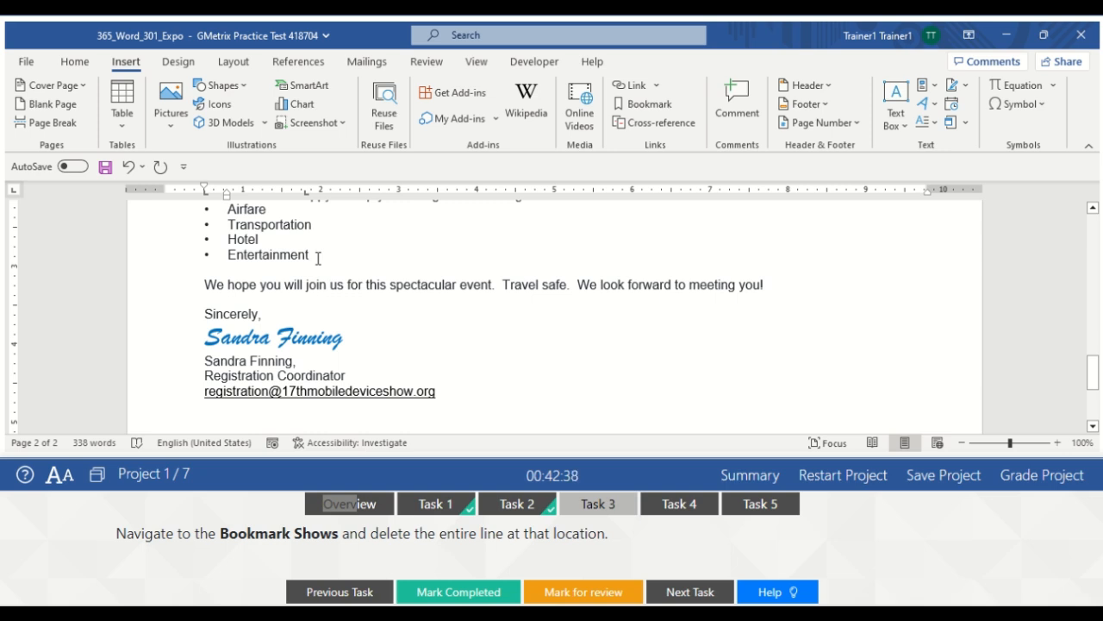
key(BackSpace)
key(BackSpace)
key(BackSpace)
key(BackSpace)
key(BackSpace)
key(BackSpace)
key(BackSpace)
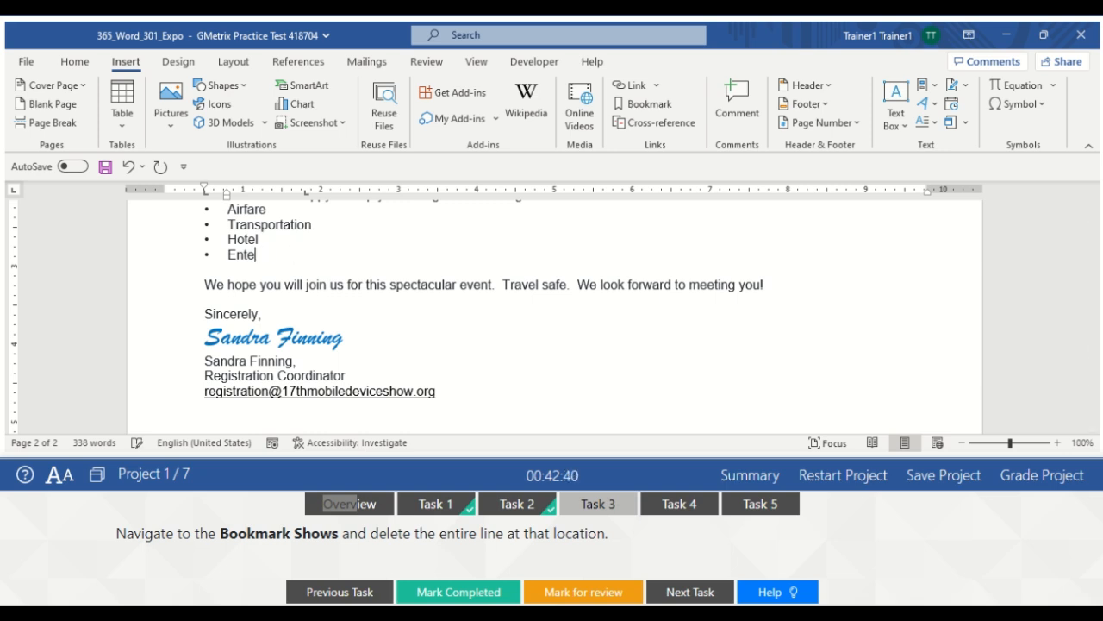
key(BackSpace)
key(BackSpace)
key(BackSpace)
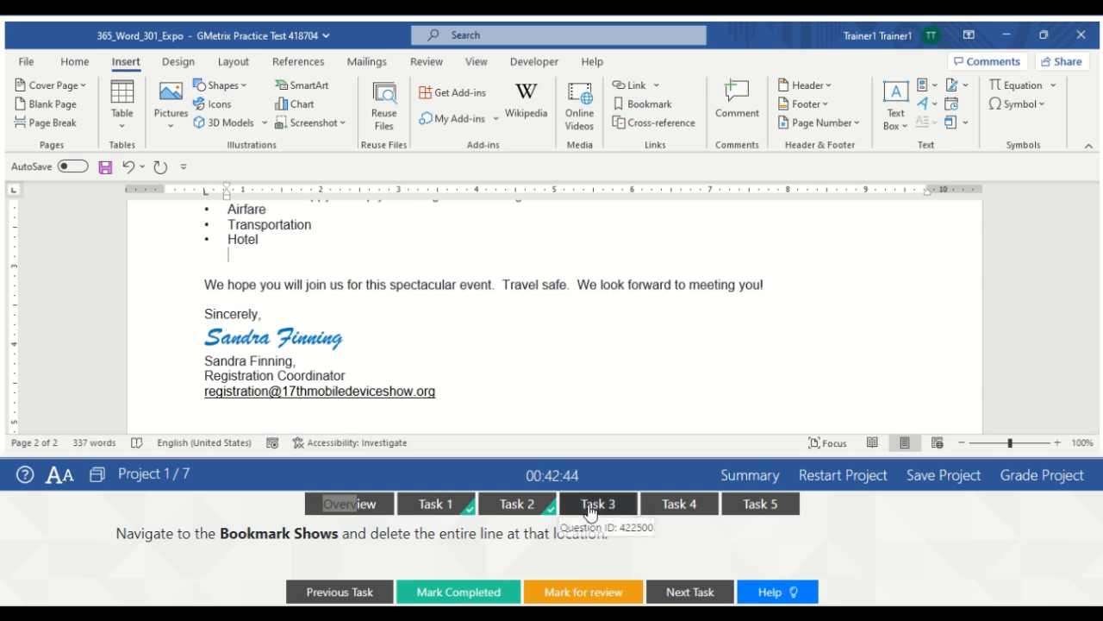
Mark the bookmark task completed and set the page orientation to Portrait
click(464, 593)
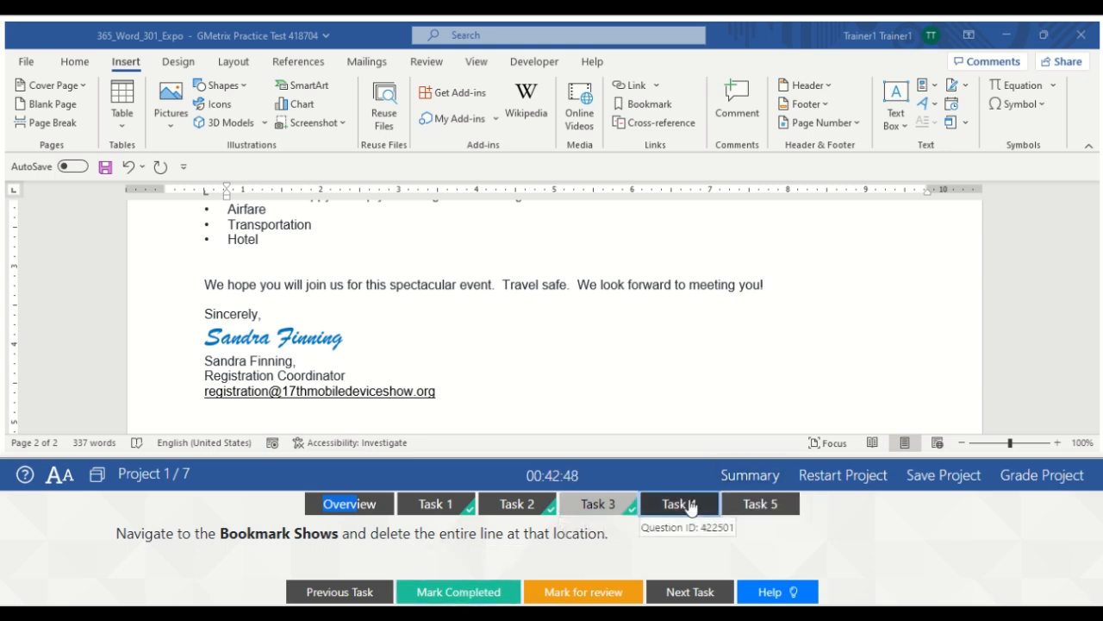
click(689, 505)
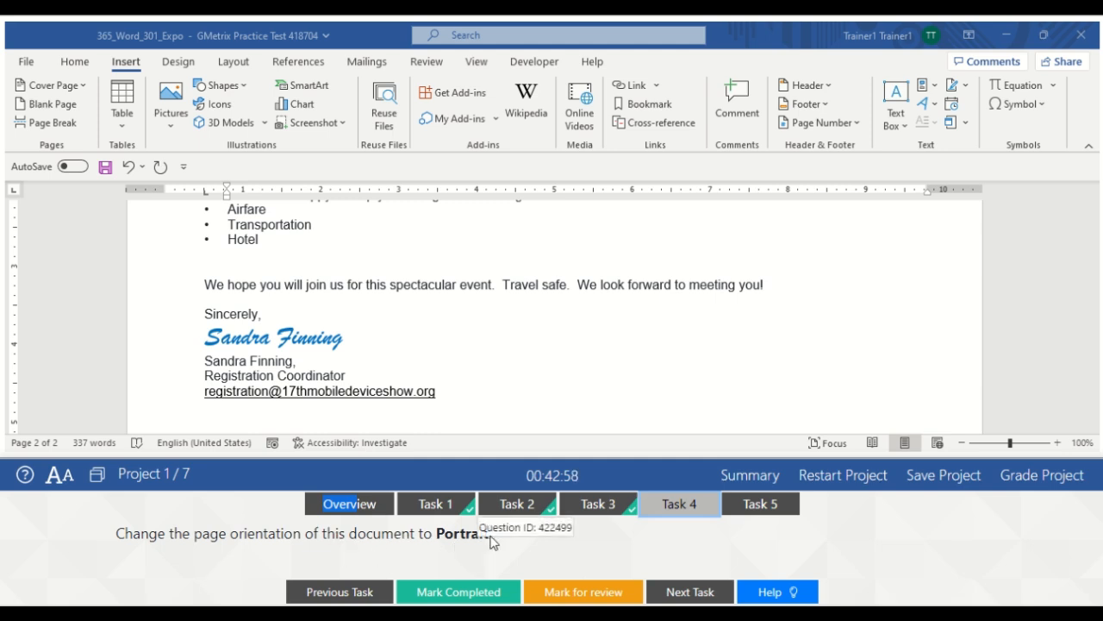
click(229, 66)
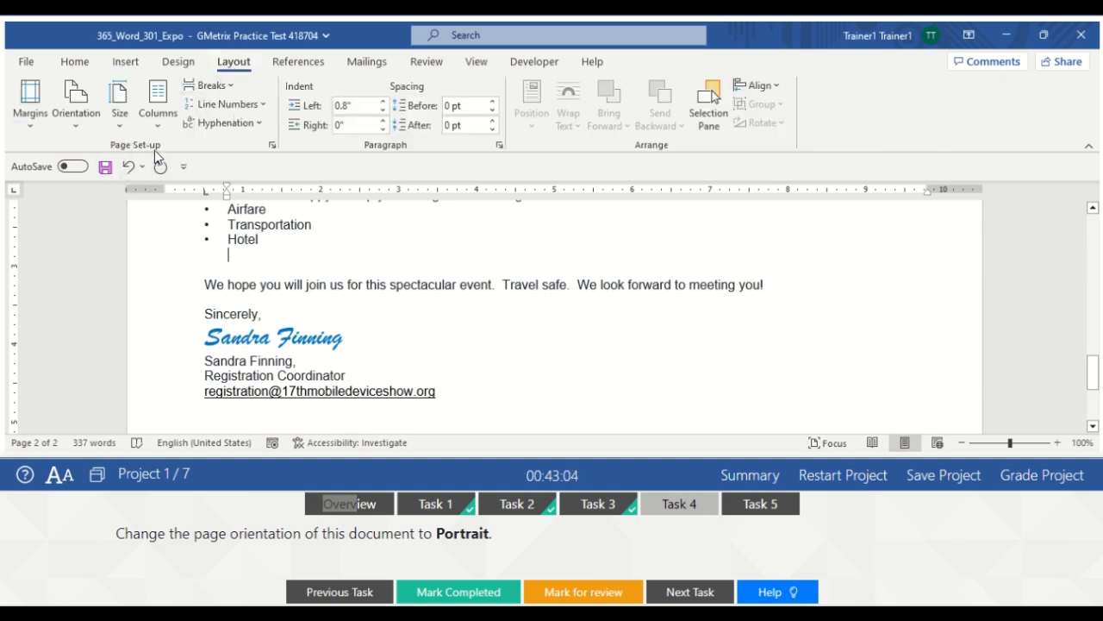
click(82, 128)
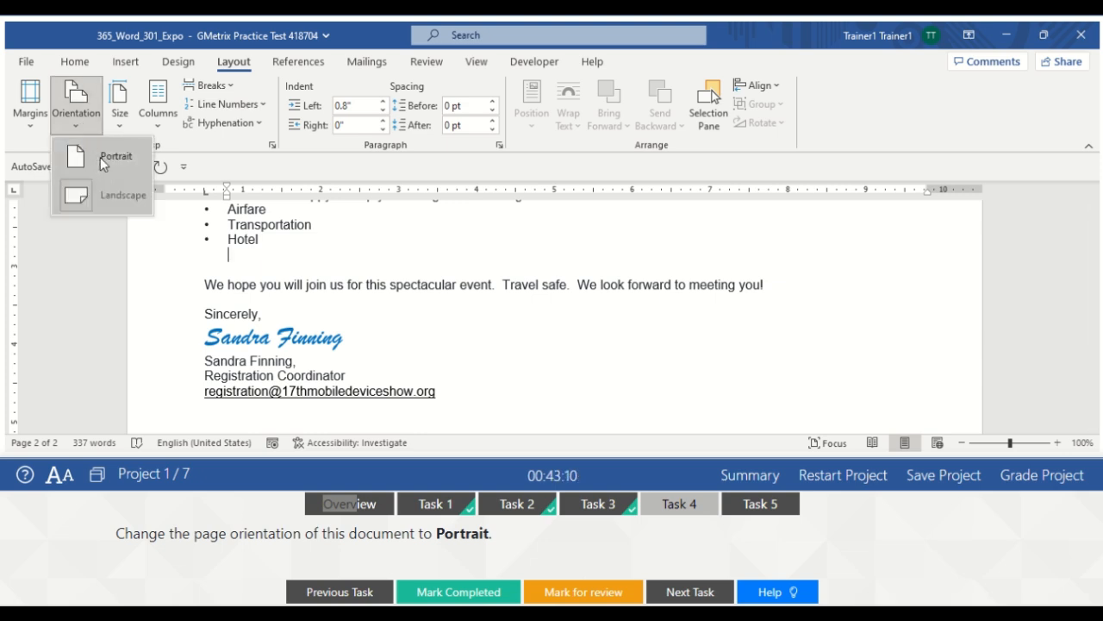
click(100, 157)
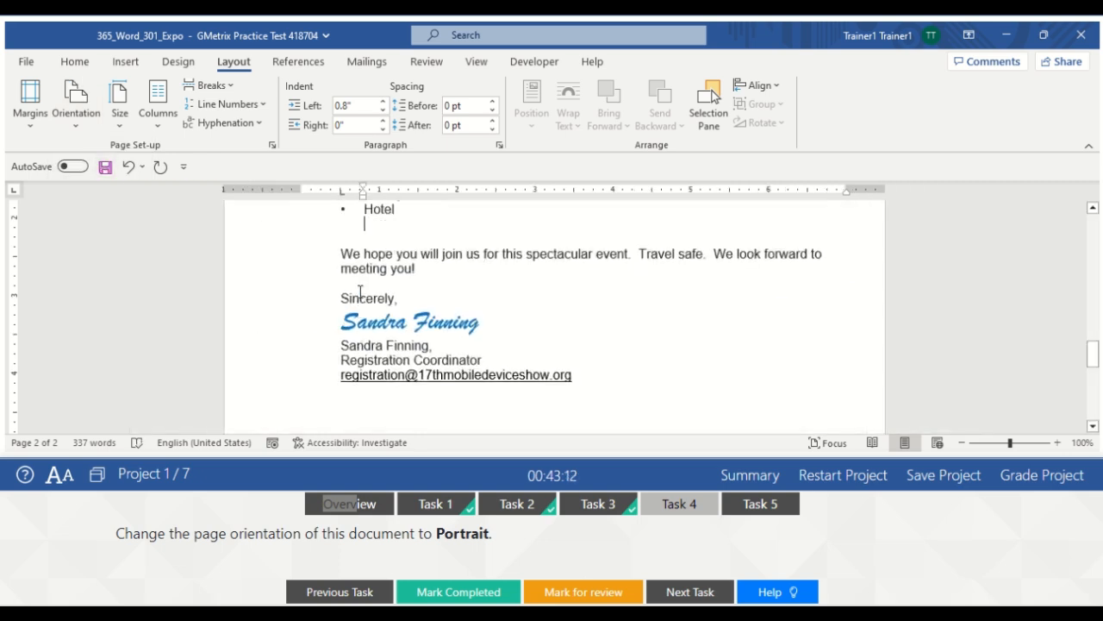
Mark the orientation task completed and bring up Task 5's alt-text instructions
click(543, 311)
click(681, 512)
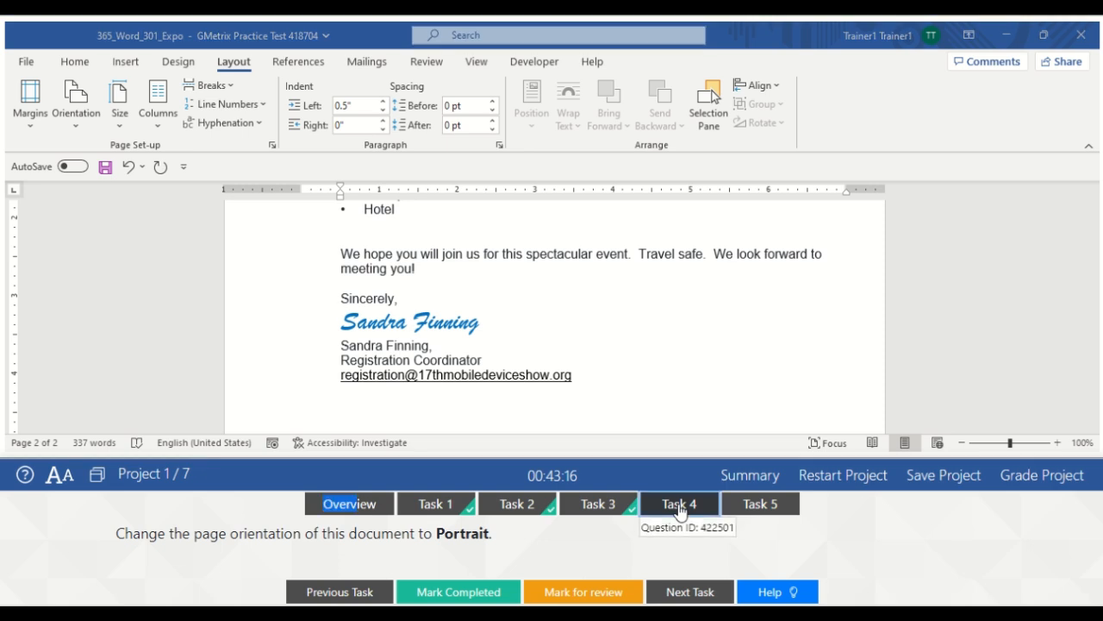
click(491, 597)
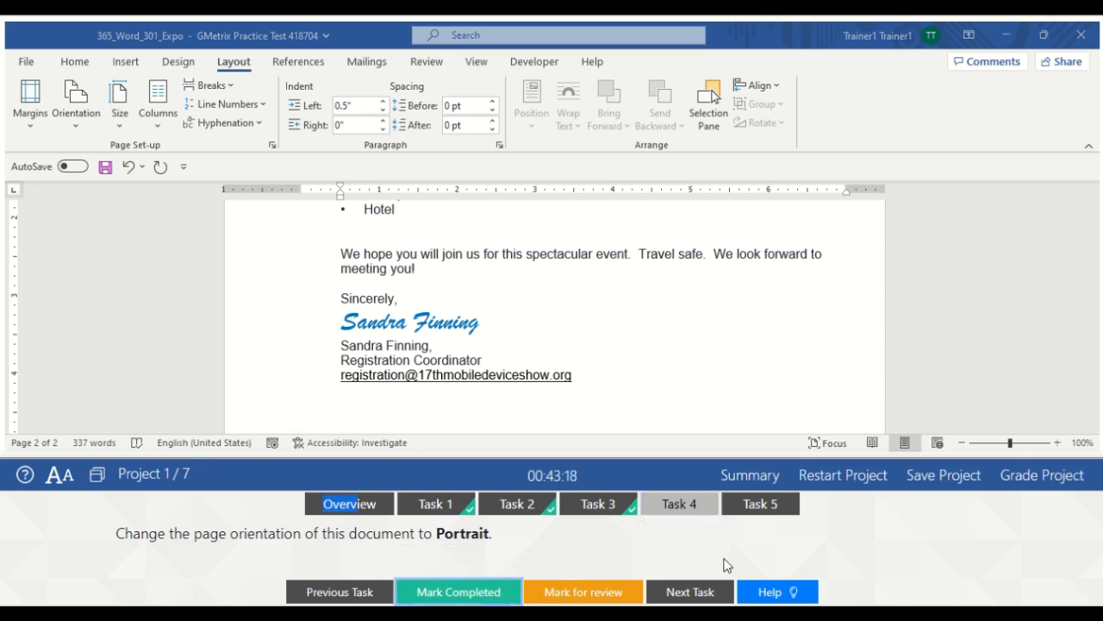
click(770, 505)
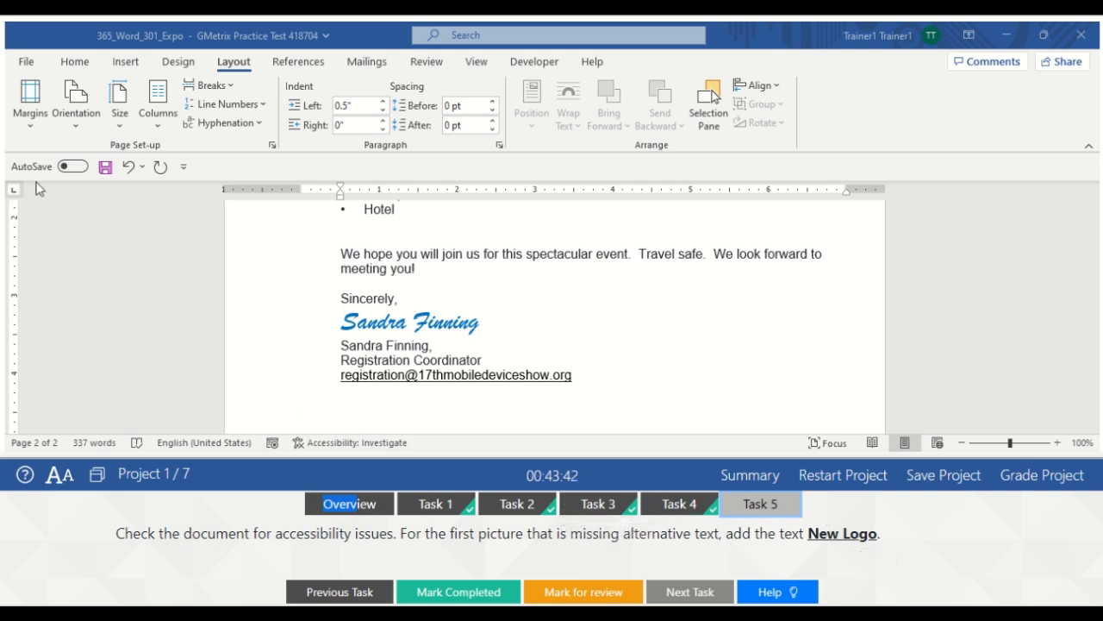
Run Check Accessibility from File > Info to reveal the Missing Object Description error
click(27, 64)
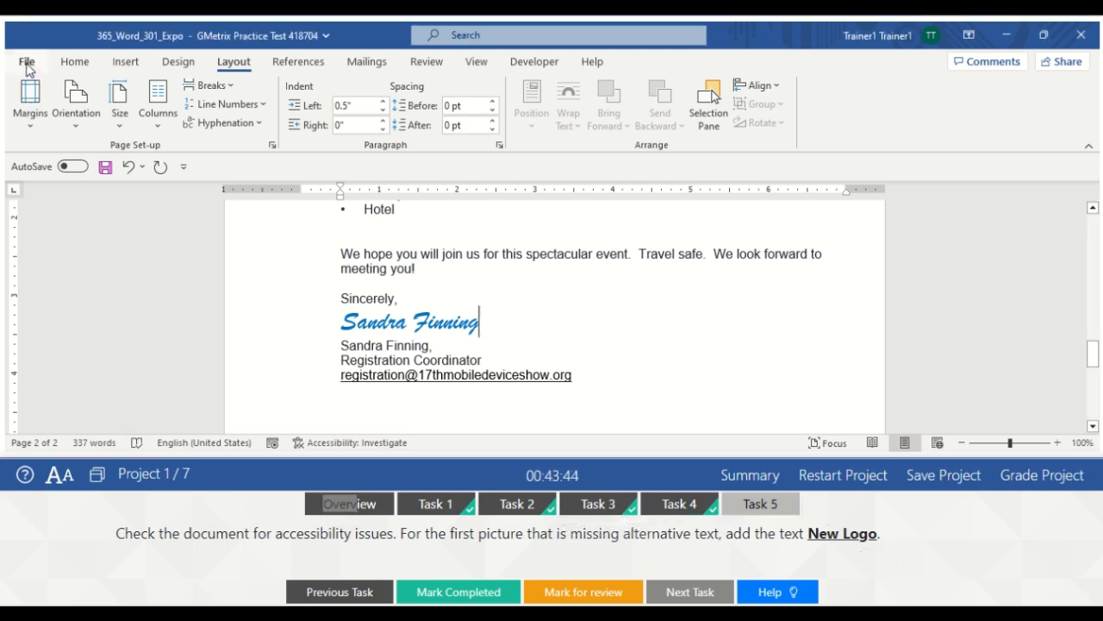
click(27, 64)
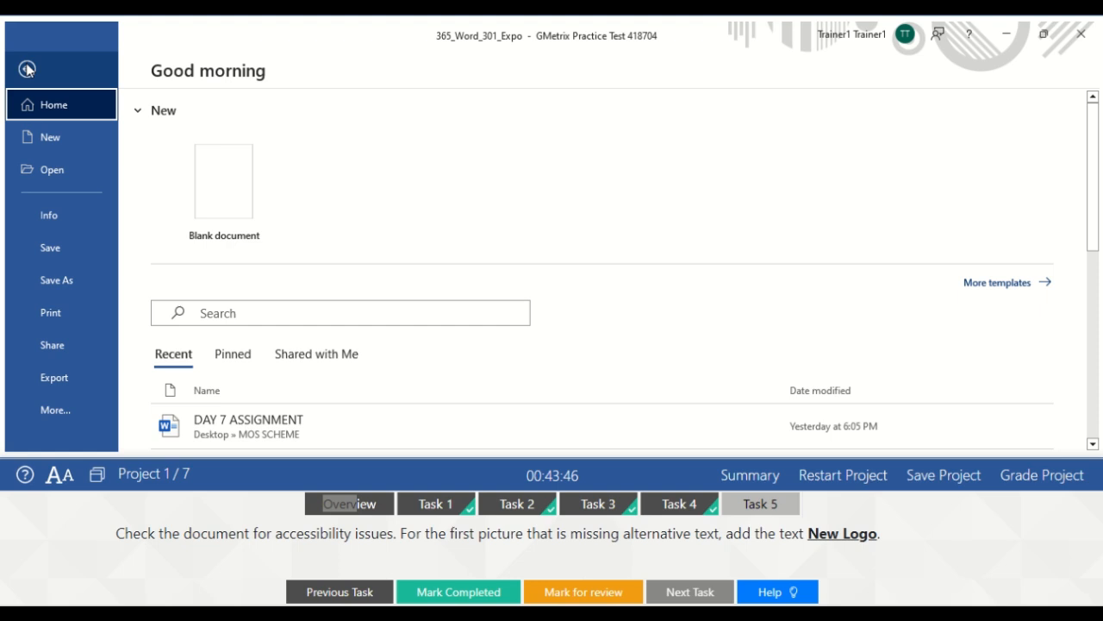
click(49, 223)
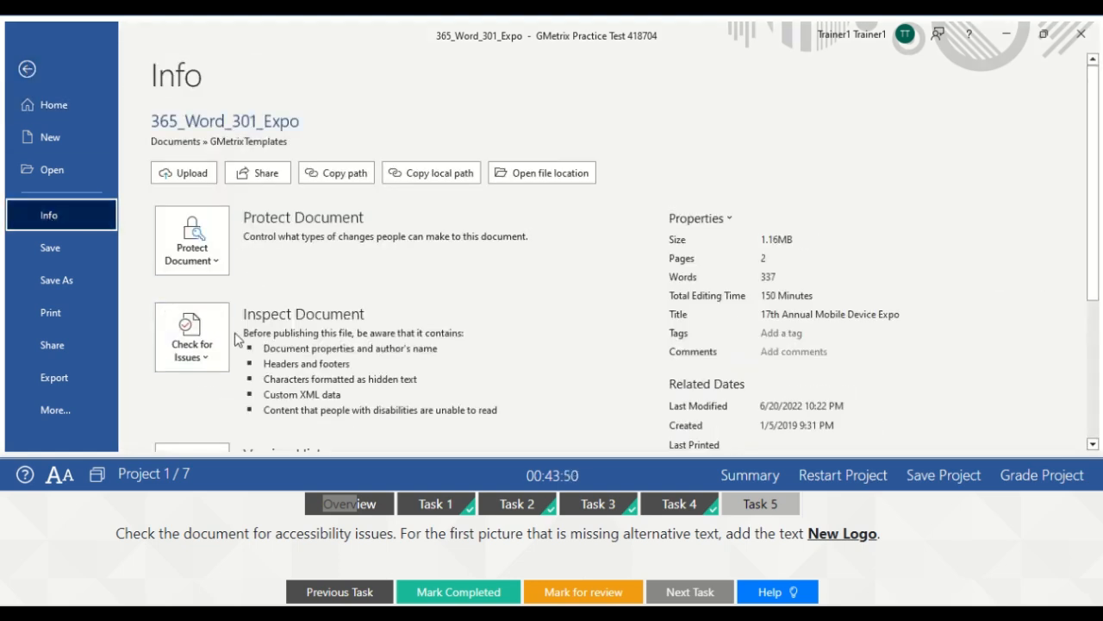
click(207, 348)
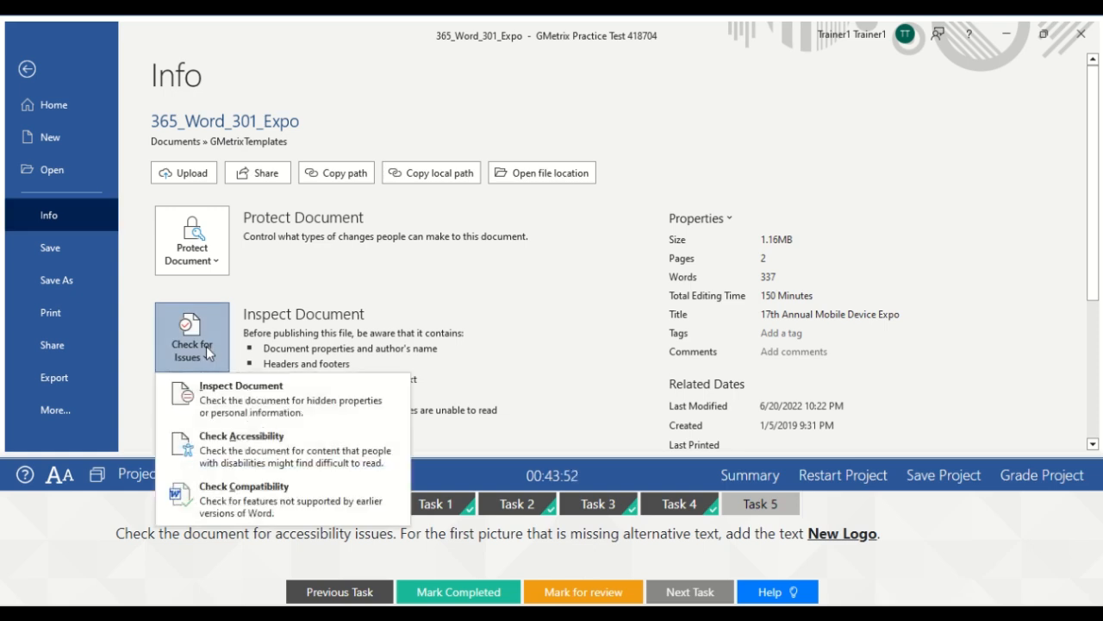
click(247, 457)
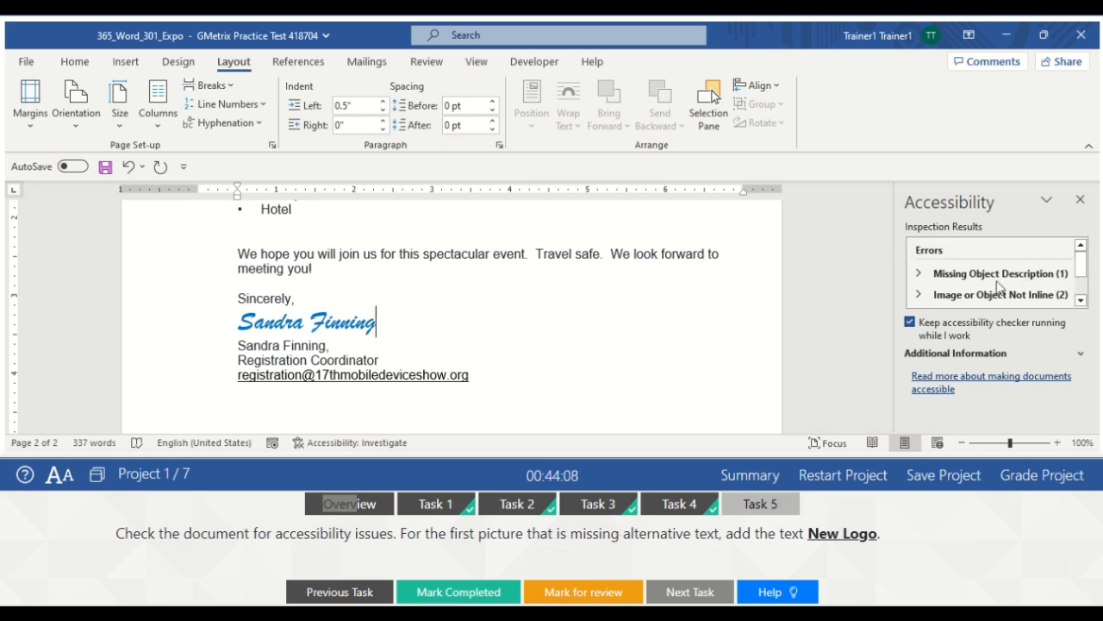
Add the alt text 'New' to the logo (Picture 2) from the accessibility results
click(1048, 281)
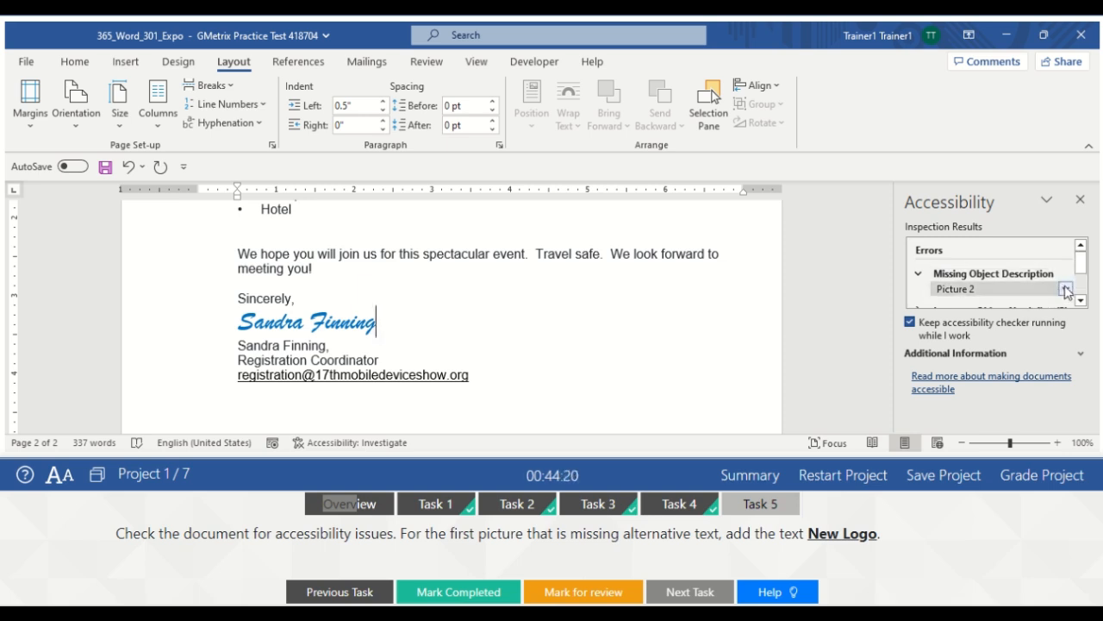
click(1066, 288)
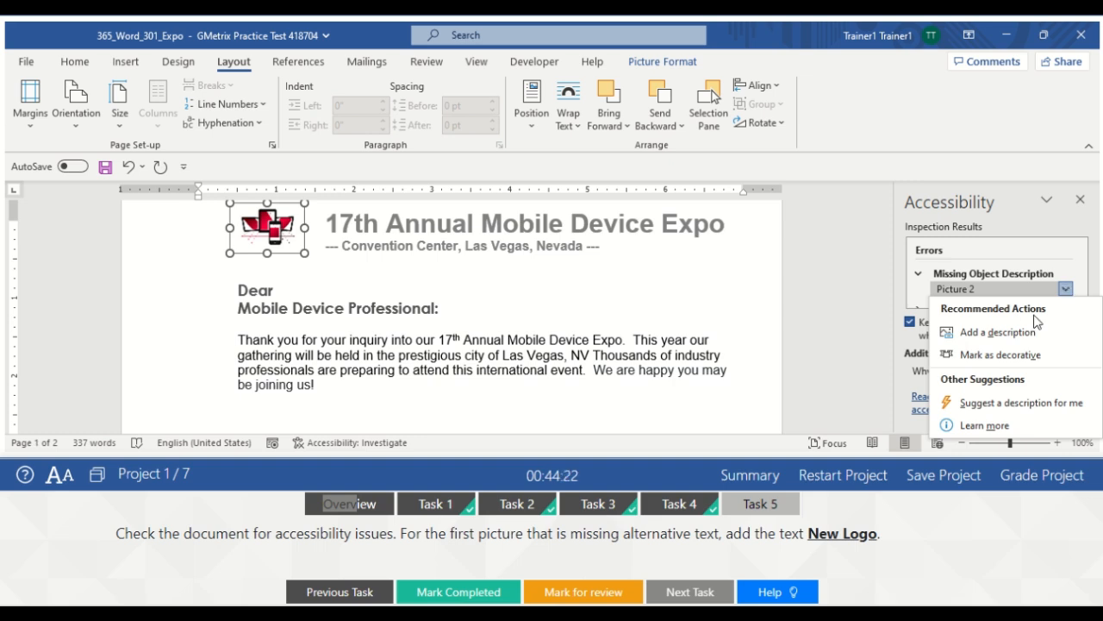
click(987, 335)
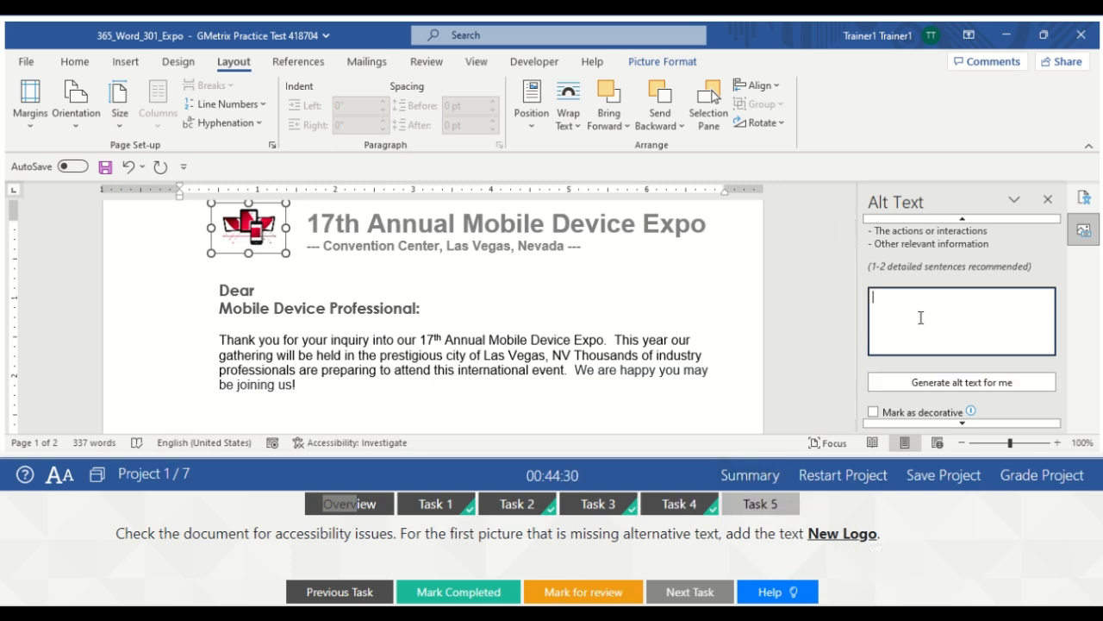
text(New Logo)
click(1048, 200)
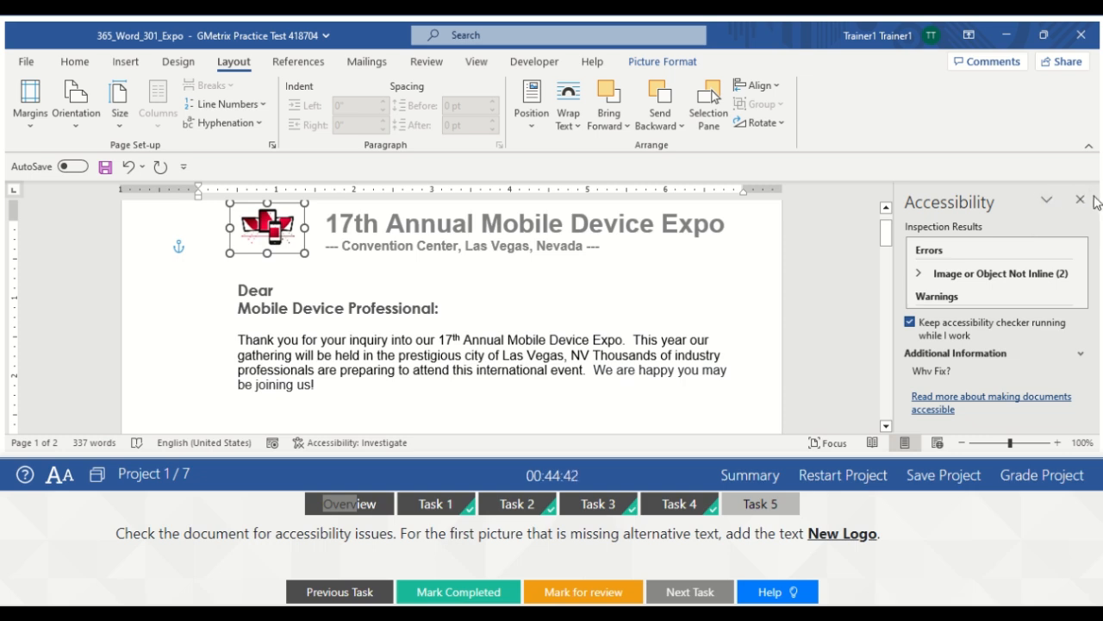
Close the accessibility panel, deselect the logo, and mark the alt-text task completed
click(1081, 200)
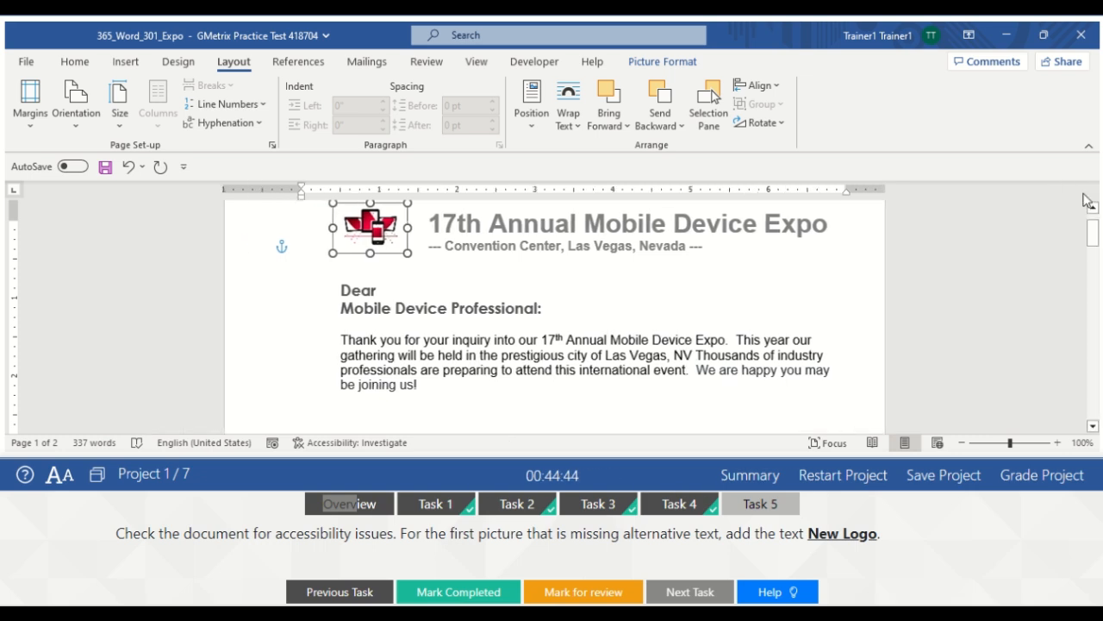
click(827, 268)
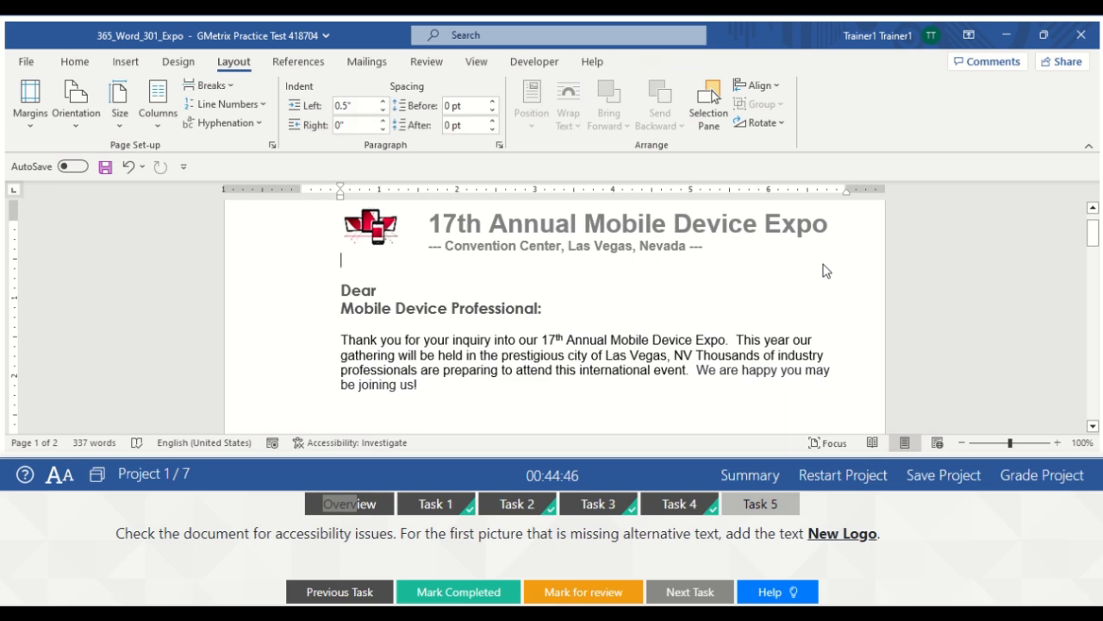
click(757, 509)
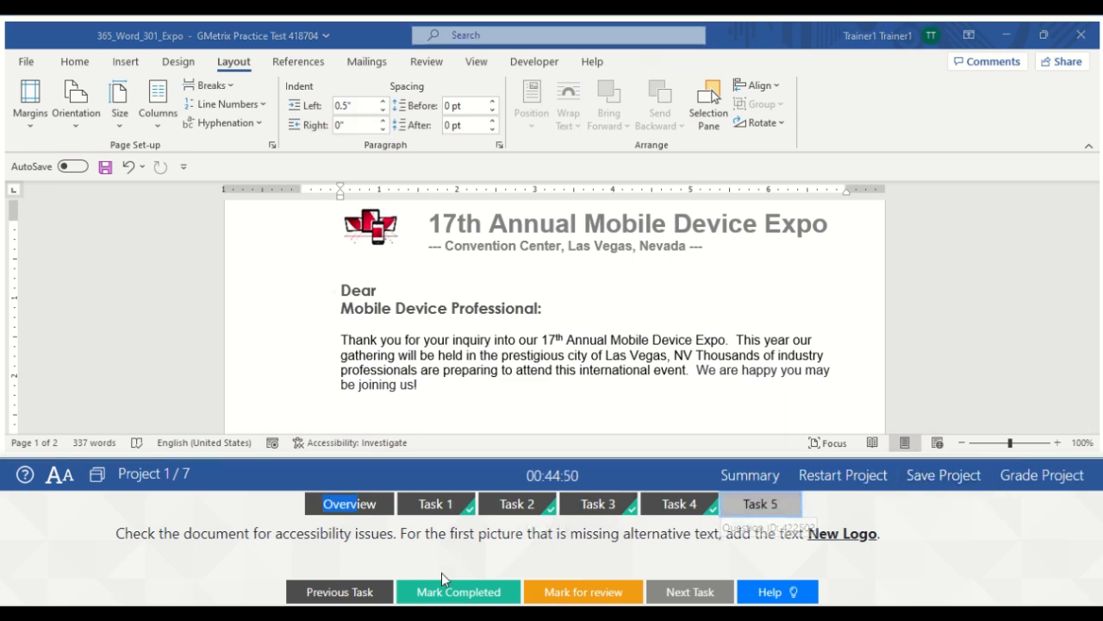
click(442, 594)
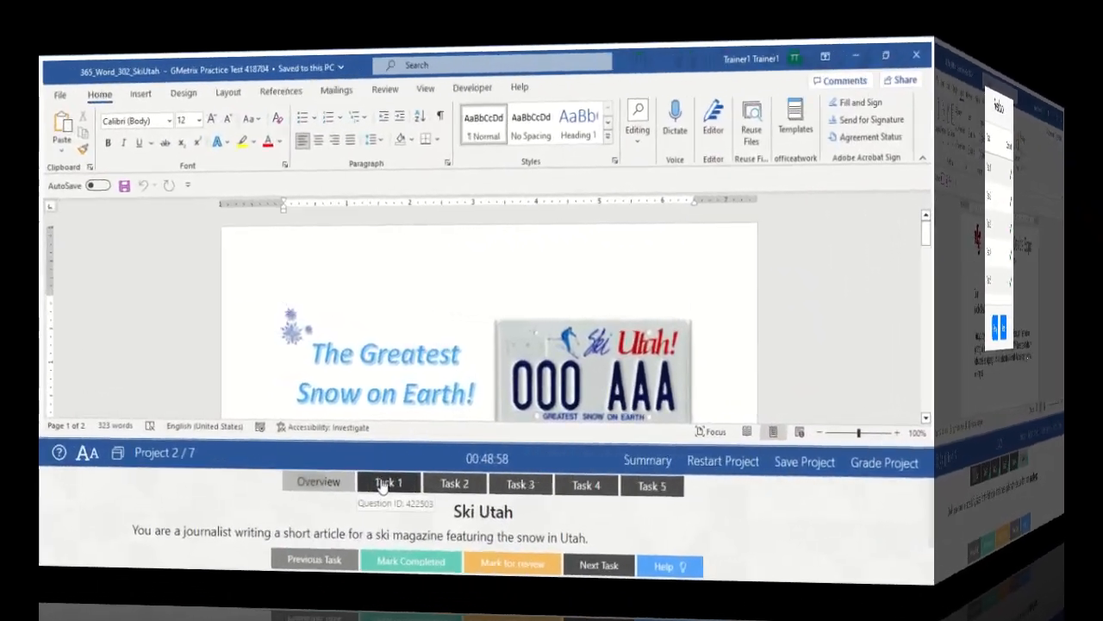
Advance from the all-correct Expo feedback to Project 2, the Ski Utah article
click(383, 486)
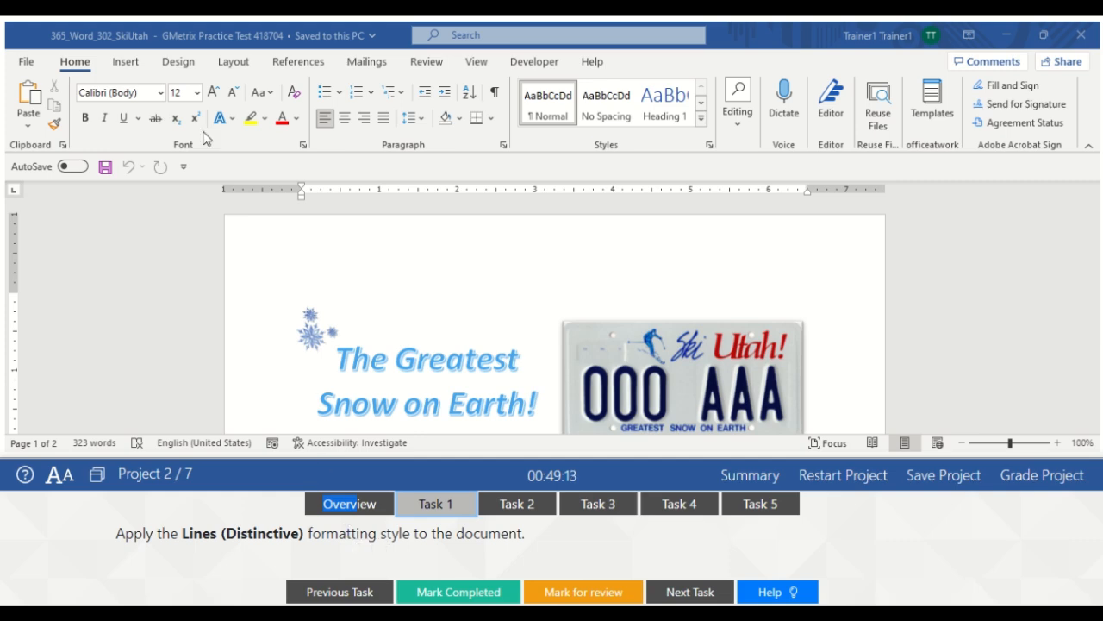
Apply the Lines (Distinctive) style set from the Document Formatting gallery and mark Task 1 completed
click(178, 62)
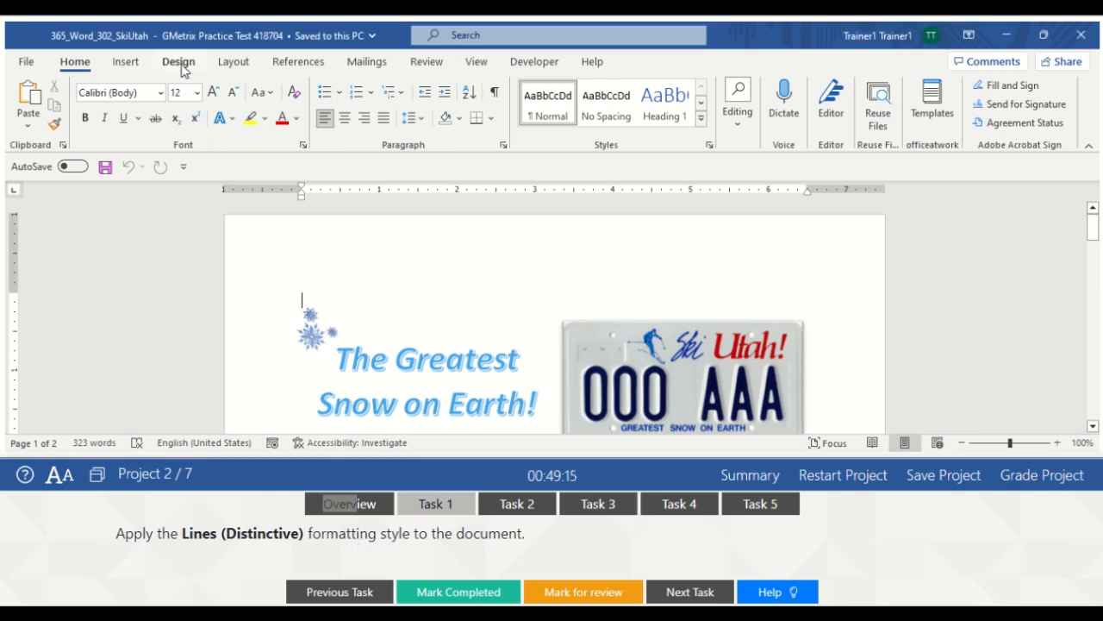
click(181, 64)
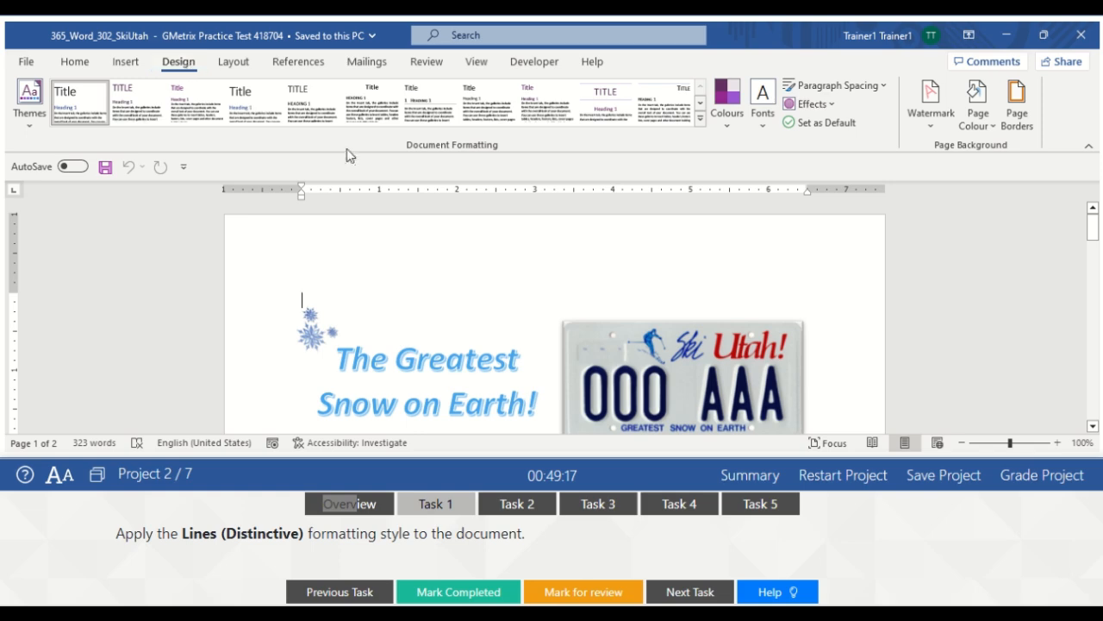
click(701, 123)
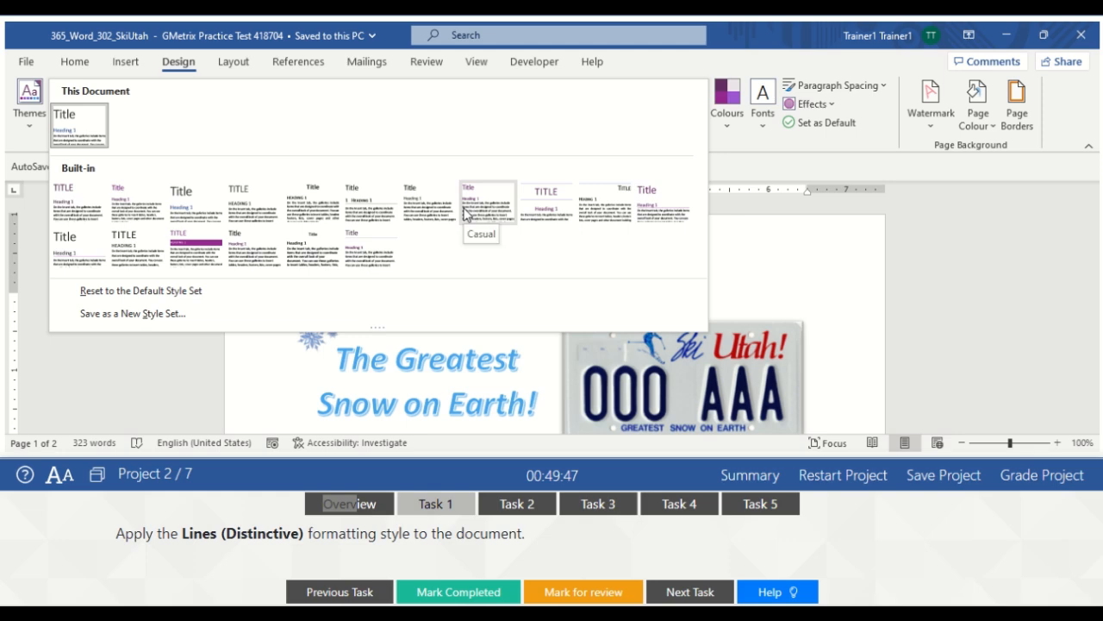
click(601, 200)
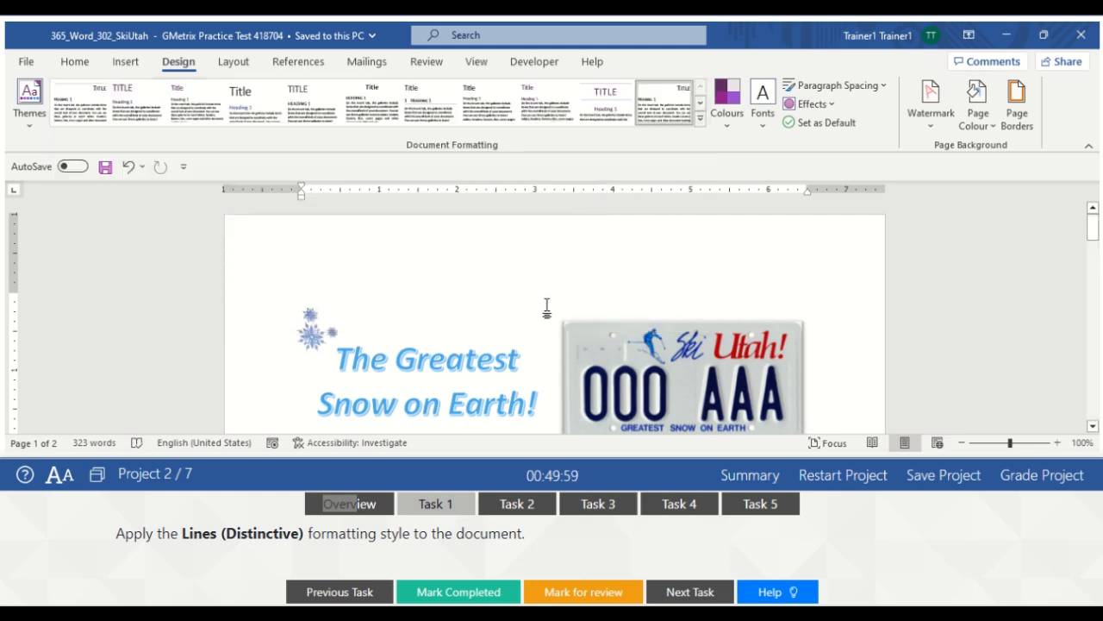
click(443, 591)
Add the DRAFT 1 disclaimer watermark to all pages of the Ski Utah document
click(520, 505)
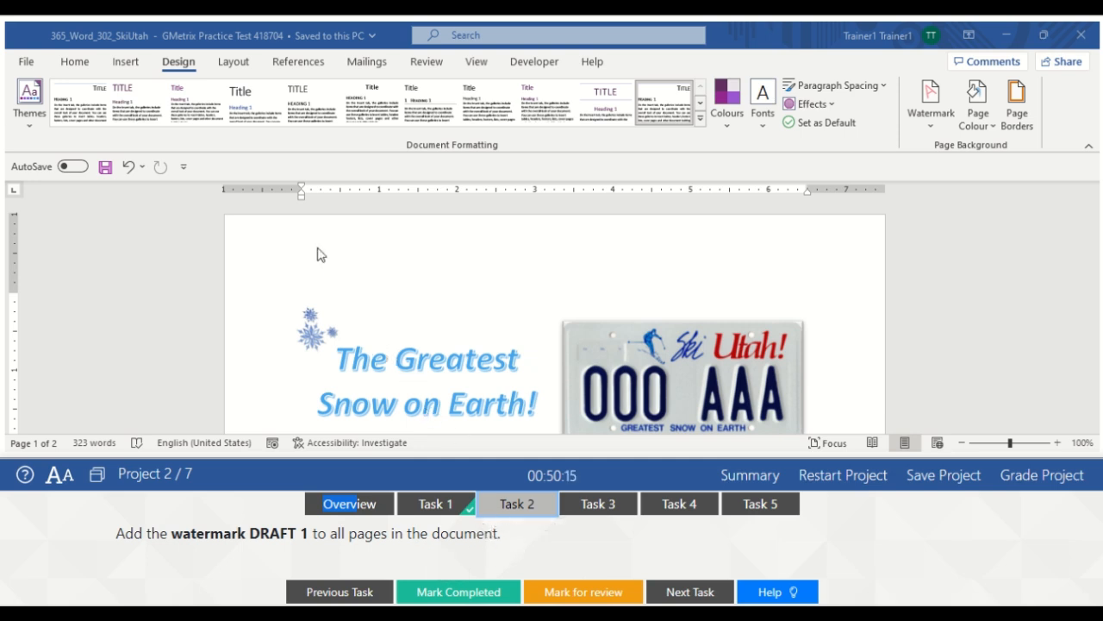
click(184, 69)
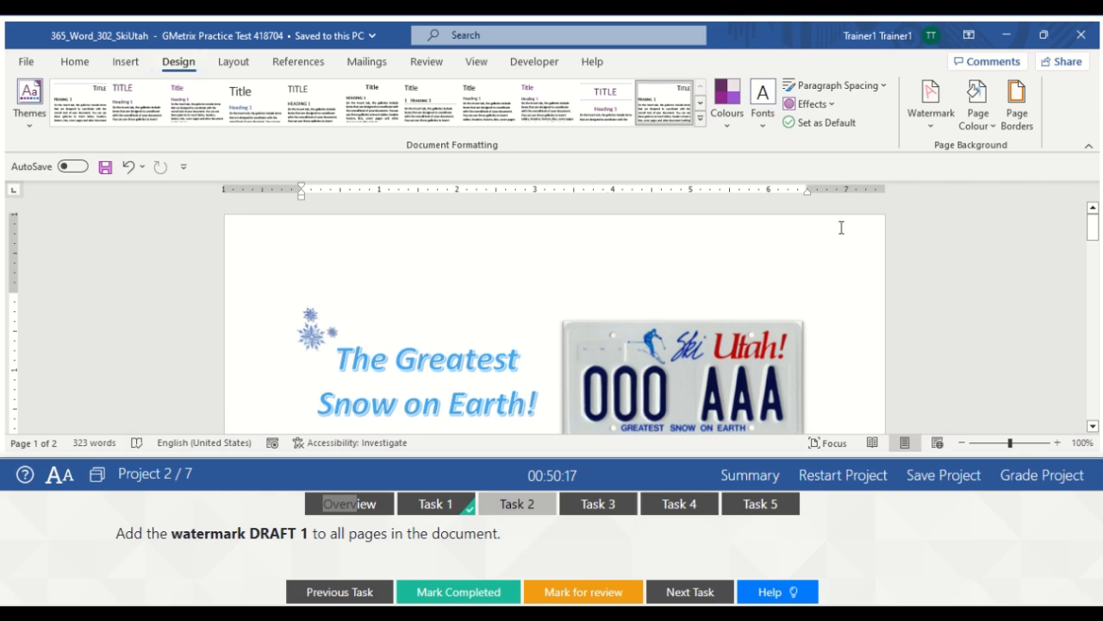
click(932, 121)
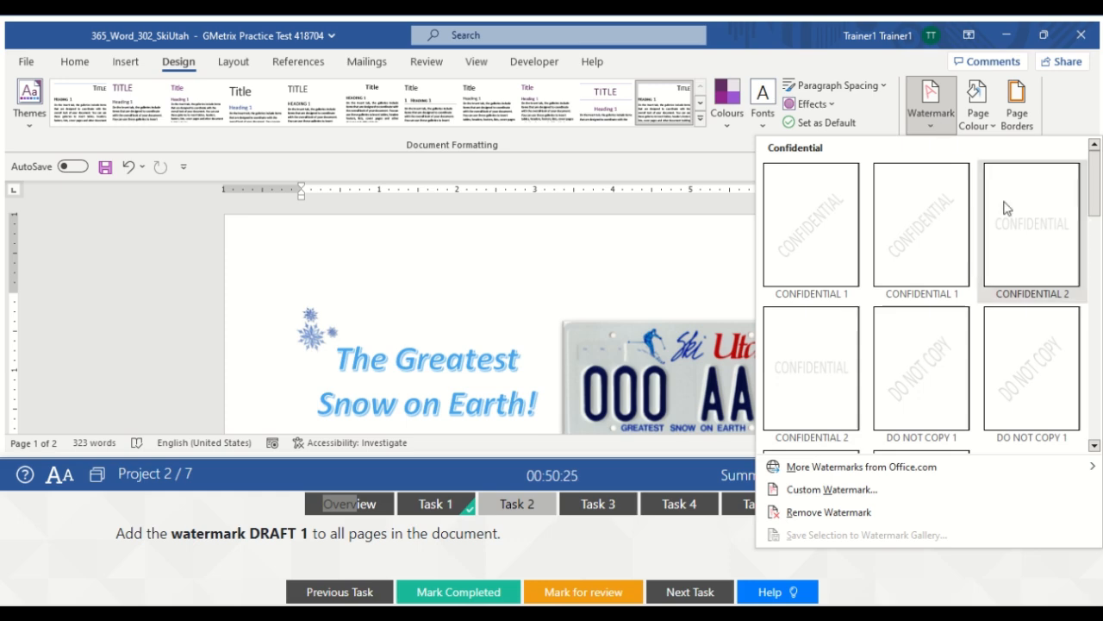
drag(1095, 202, 1100, 288)
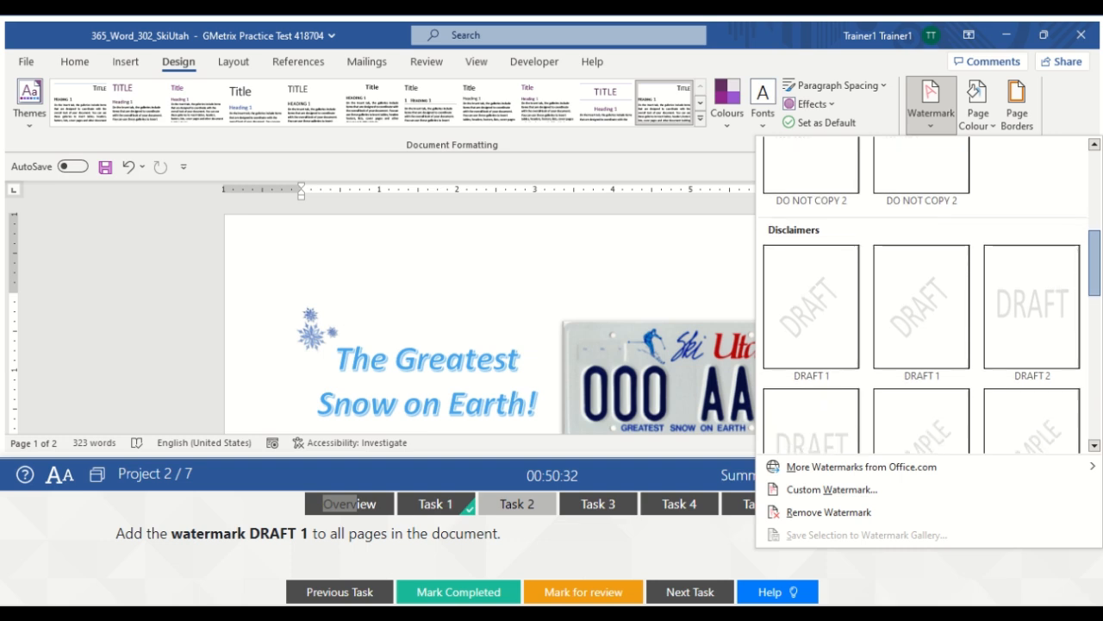
click(806, 343)
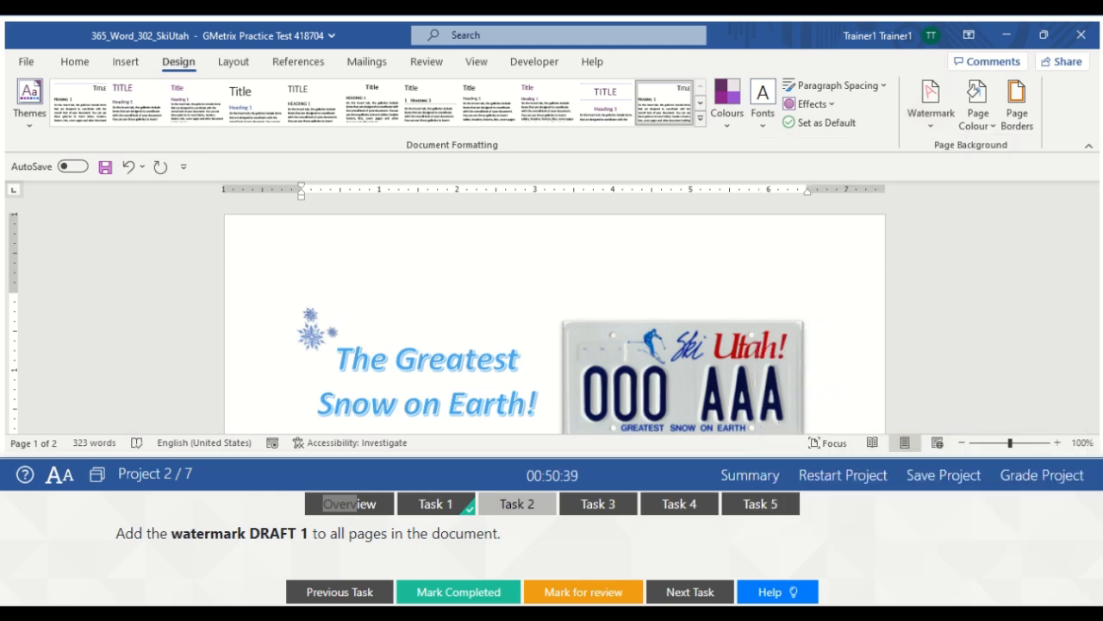
drag(1093, 224, 1093, 255)
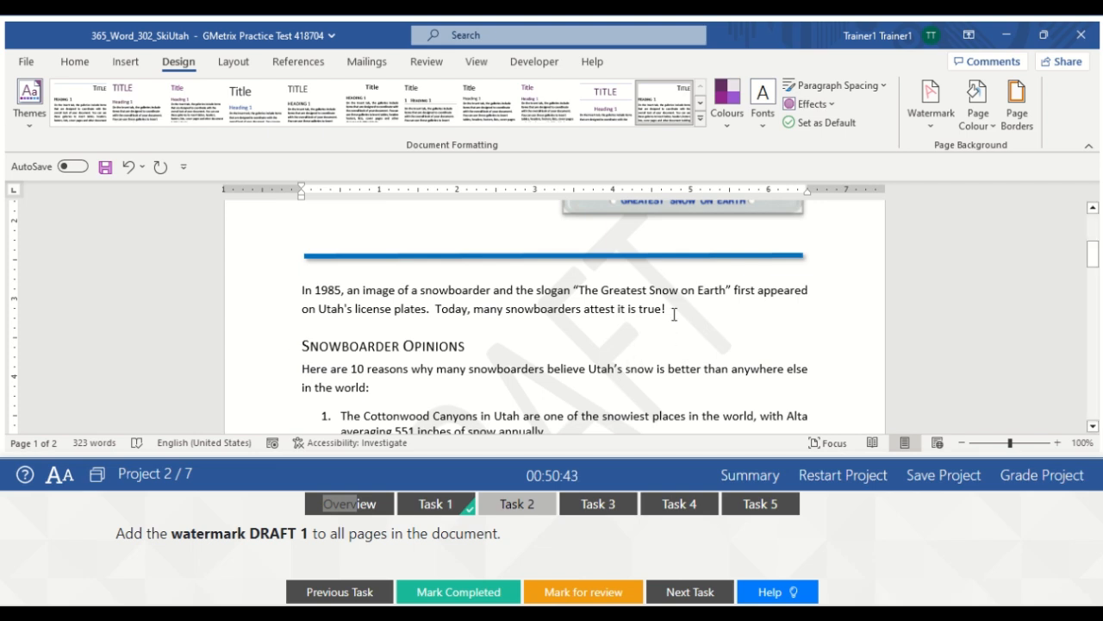
mouse_move(1093, 255)
mouse_down()
mouse_move(1093, 239)
mouse_move(1092, 251)
mouse_up()
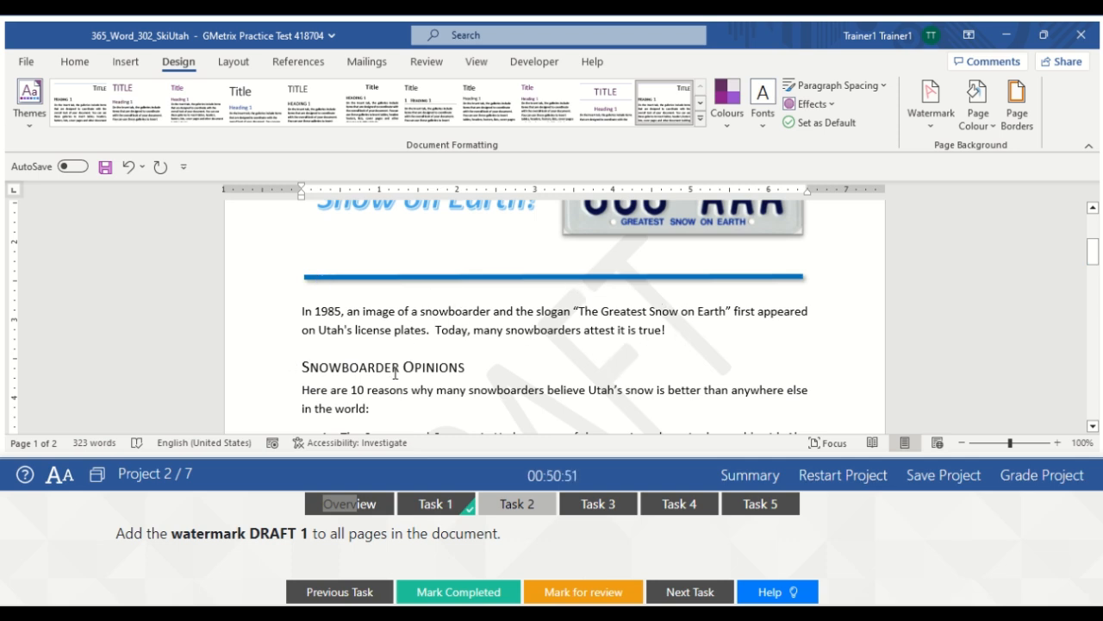
Mark the watermark task completed and move on to Task 3, saving as PDF
click(515, 508)
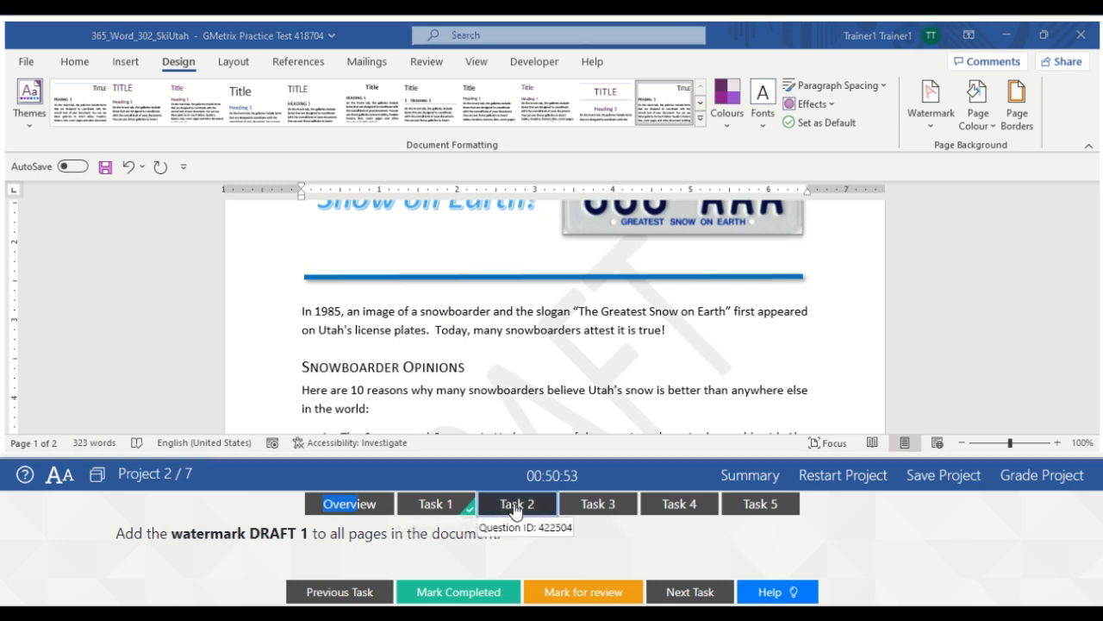
click(451, 597)
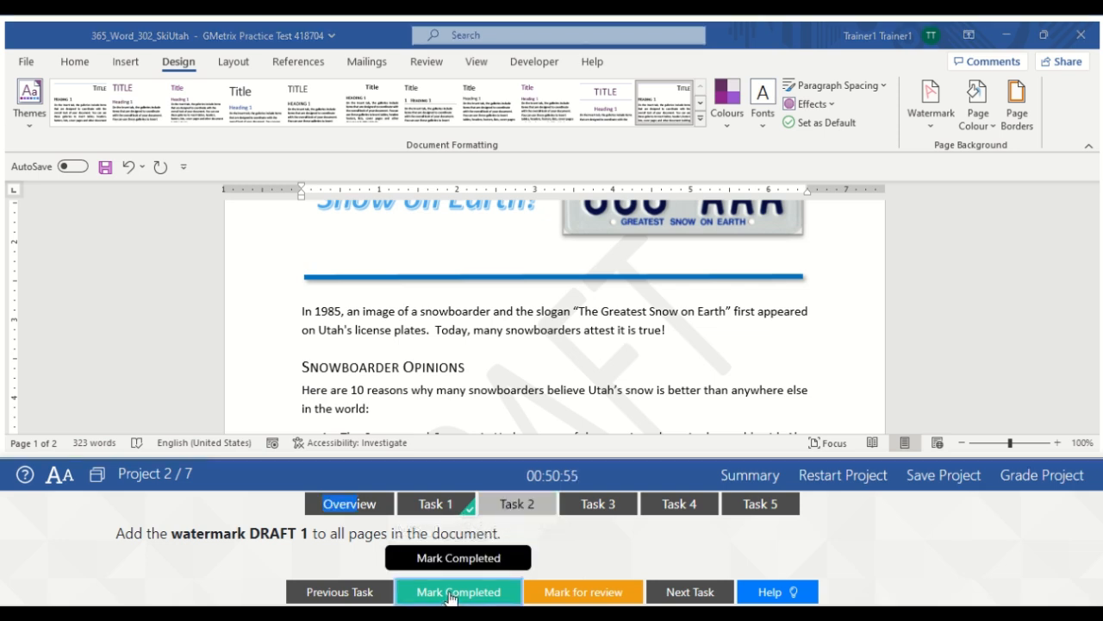
click(594, 507)
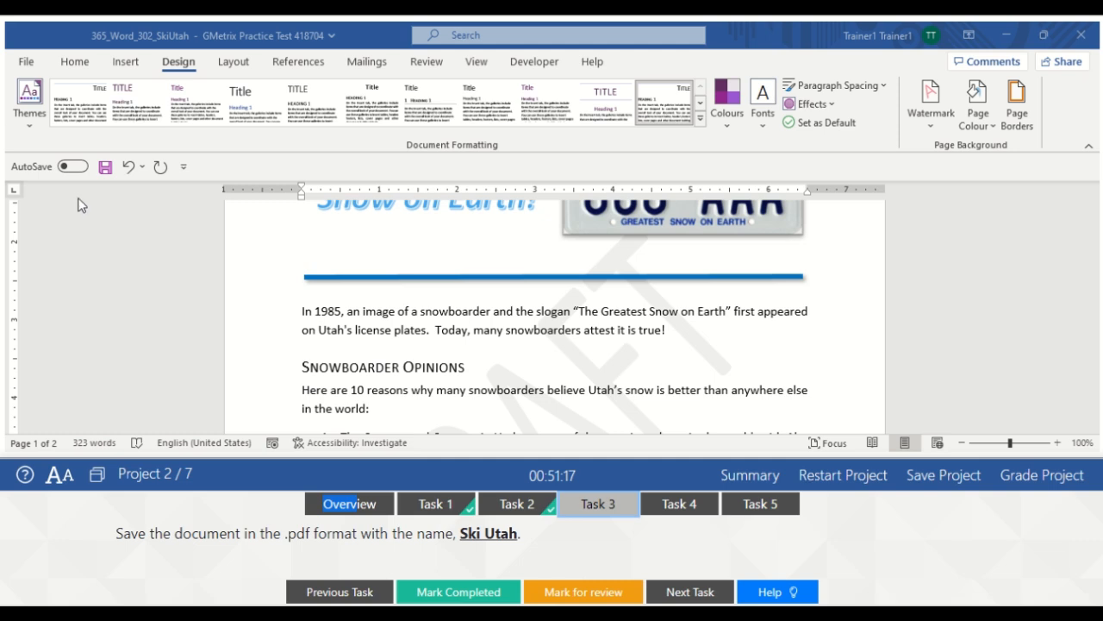
Save the document as a PDF with file name 'Ski Utah', then mark Task 3 completed
click(26, 65)
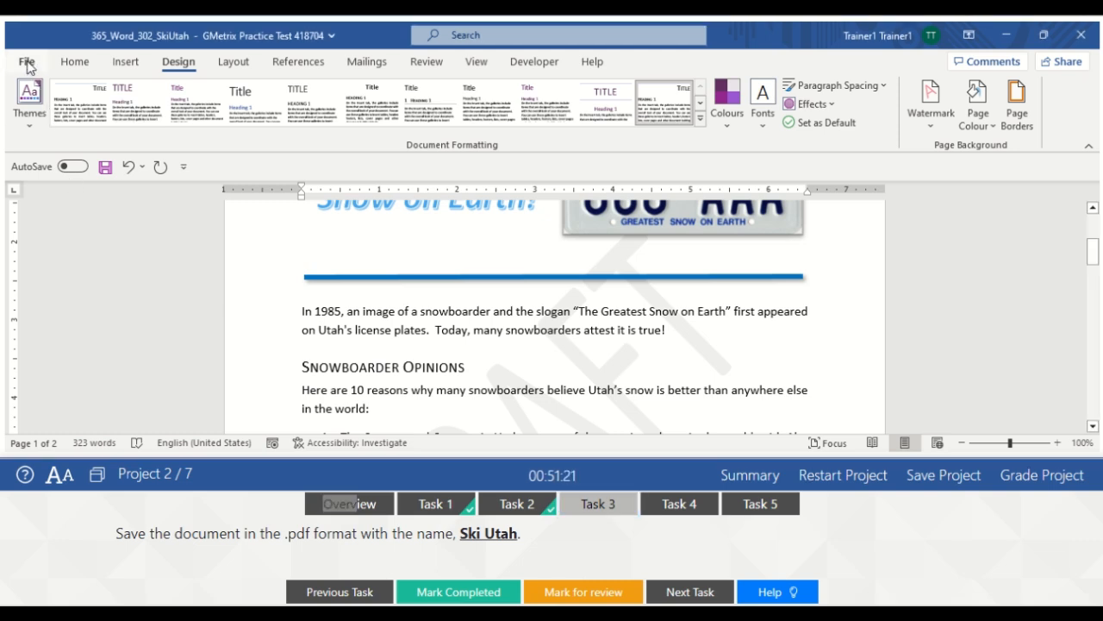
click(27, 64)
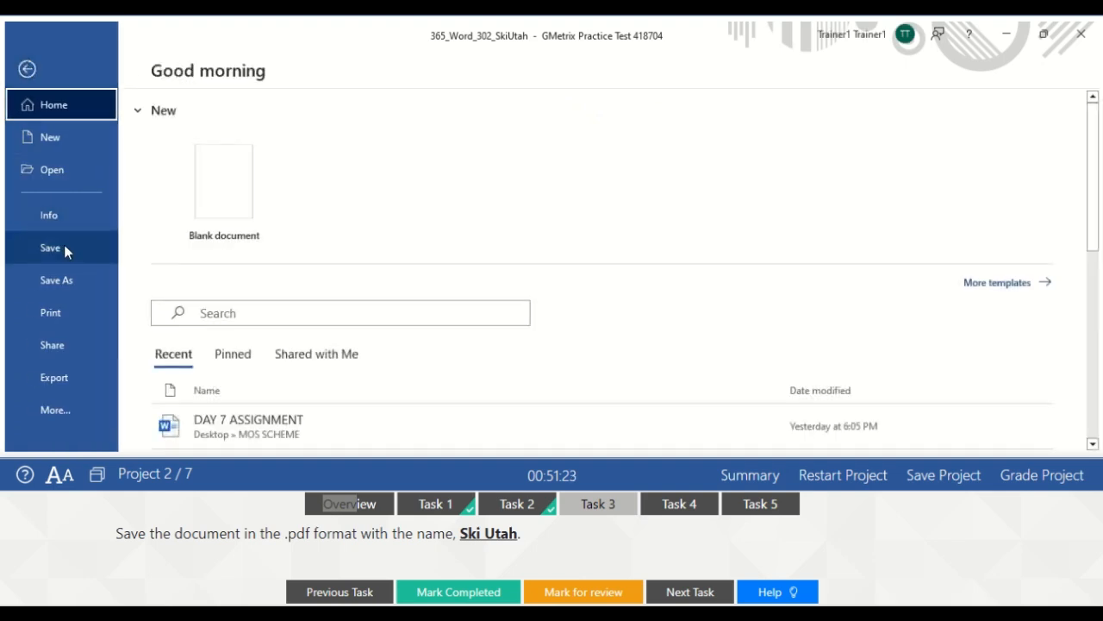
click(64, 271)
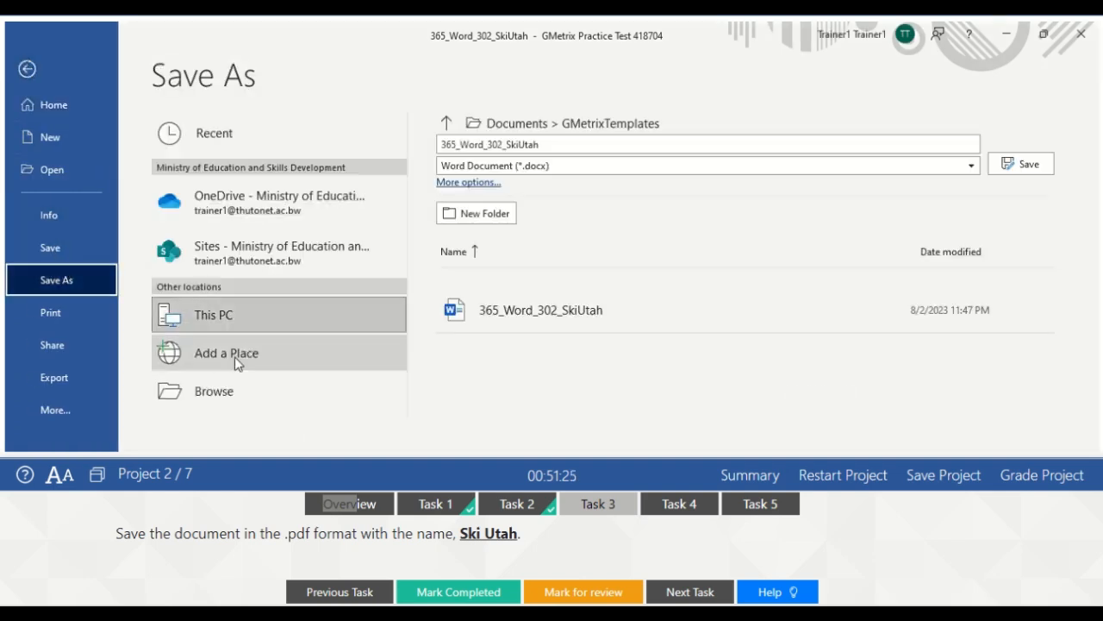
click(199, 393)
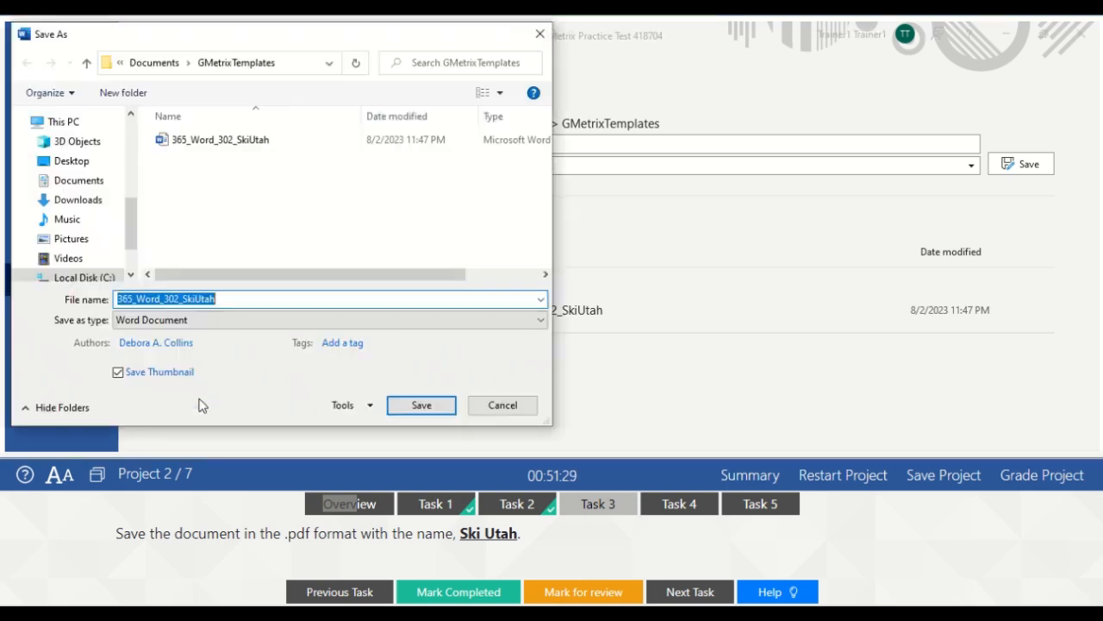
click(182, 298)
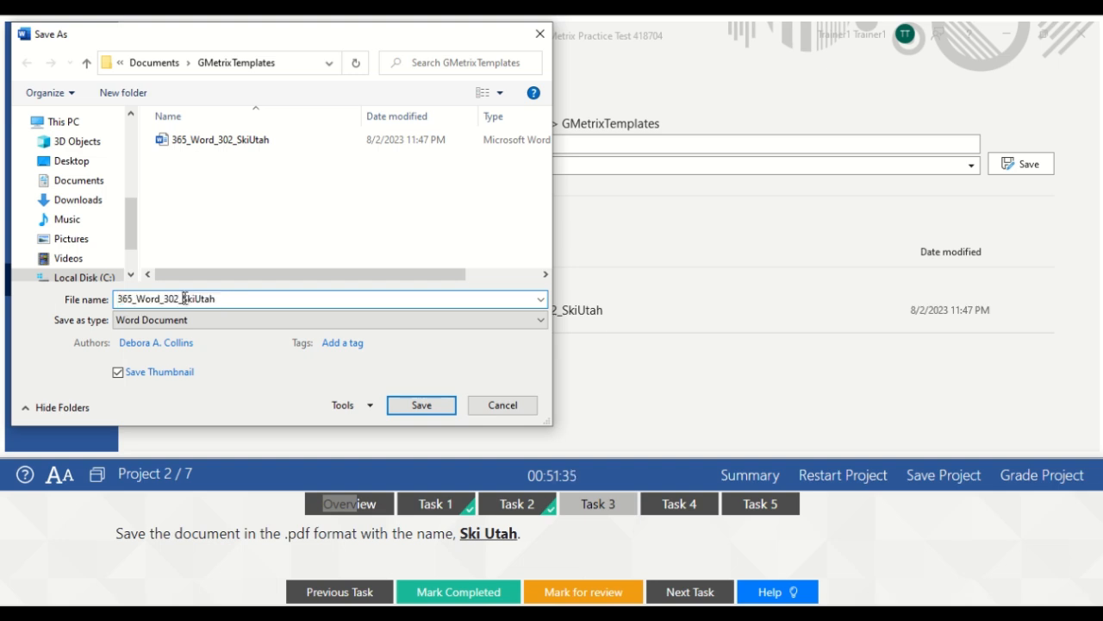
key(BackSpace)
key(BackSpace)
key(BackSpace)
key(BackSpace)
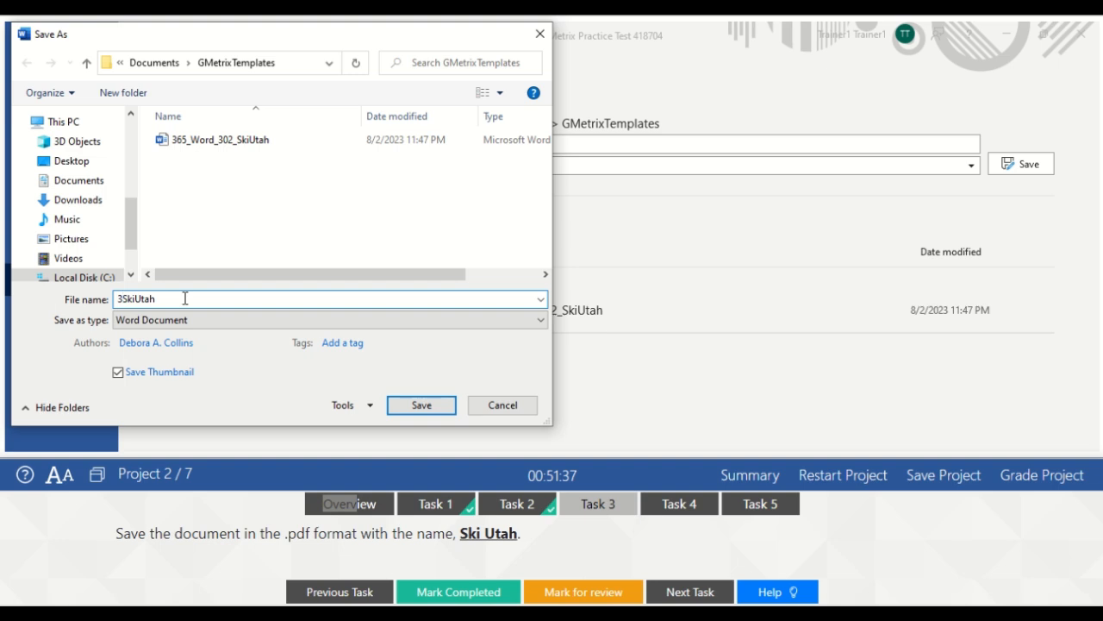
key(Delete)
click(133, 299)
click(229, 326)
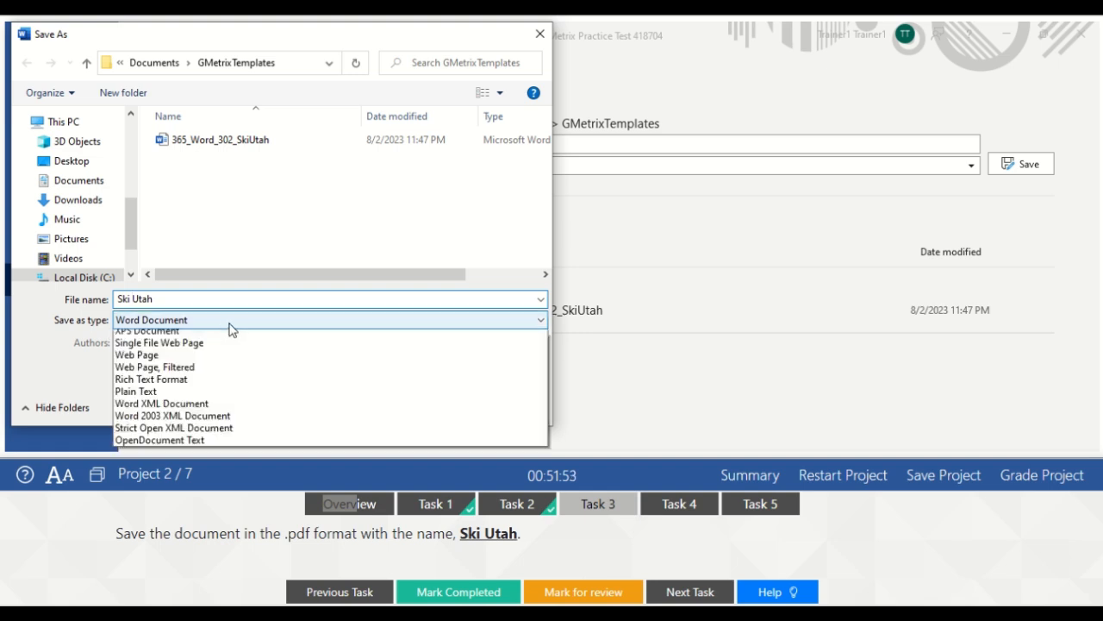
click(133, 410)
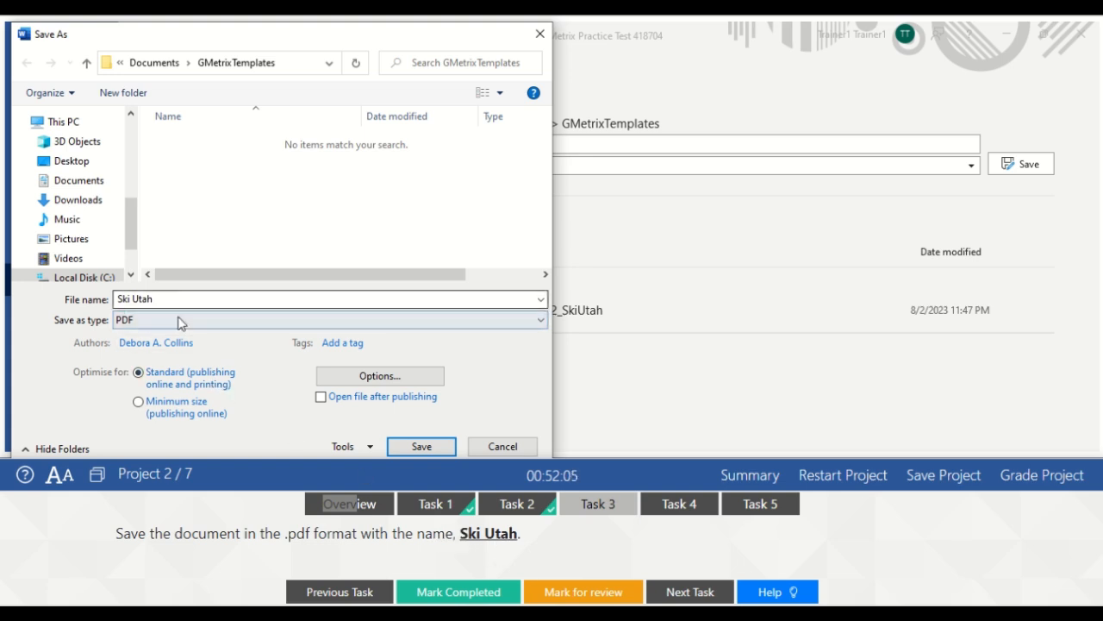
click(421, 446)
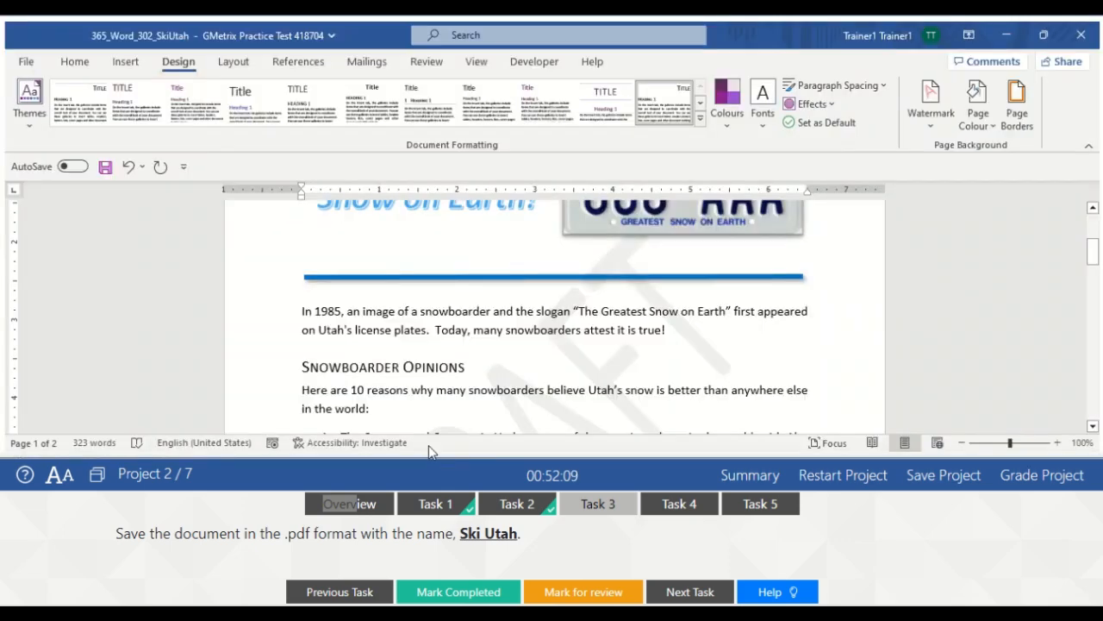
click(444, 592)
Replace all 5 occurrences of 'snowboard' with 'skier' using Find and Replace, then mark Task 4 completed
click(678, 504)
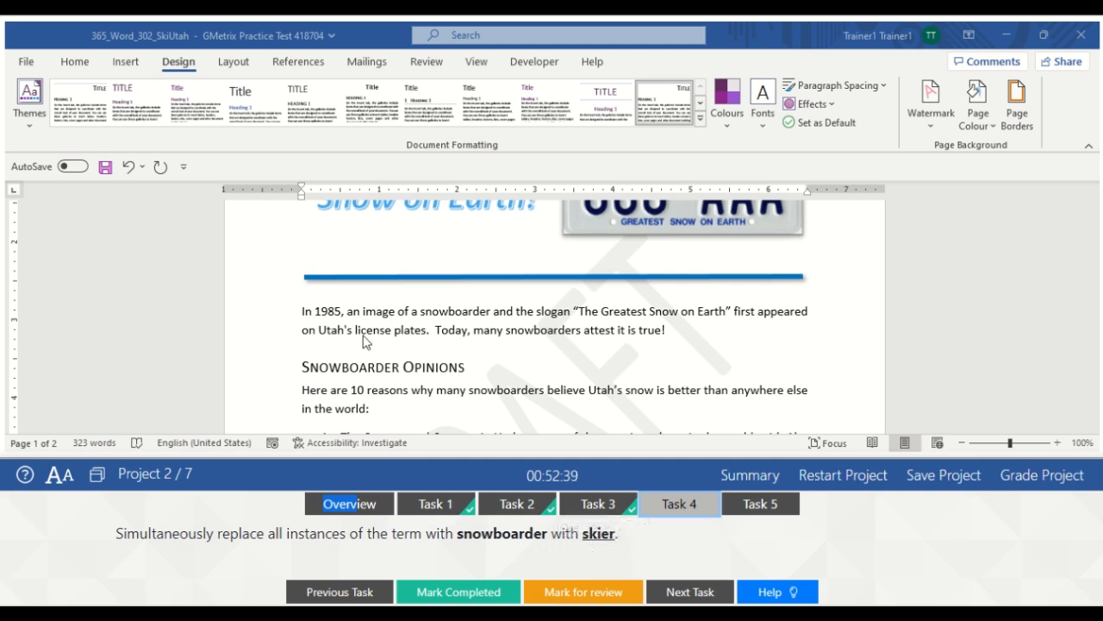
click(77, 65)
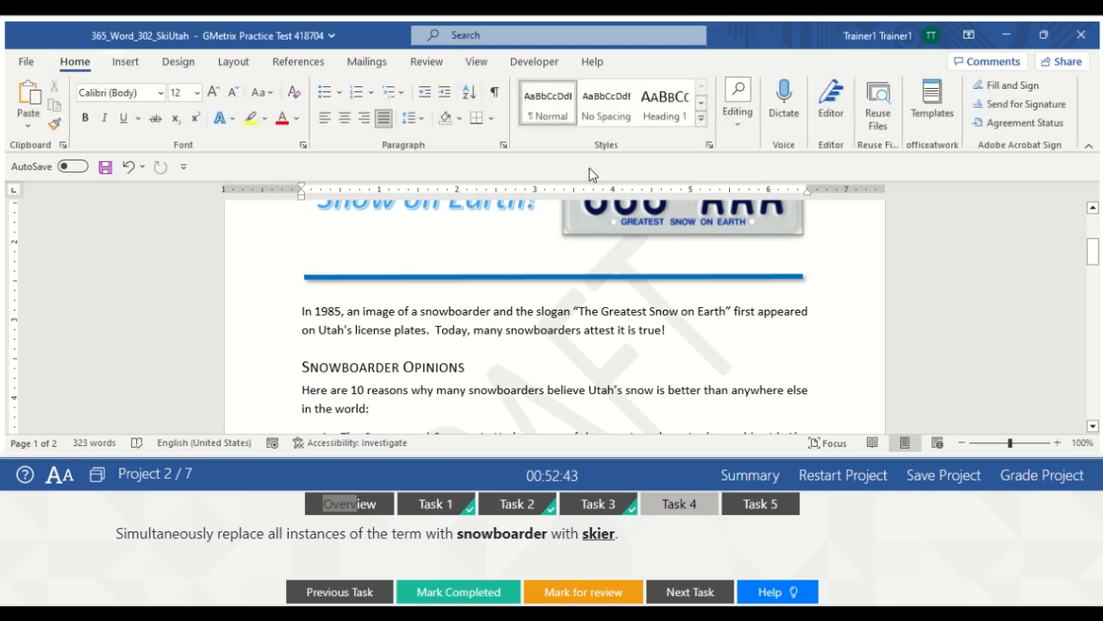
click(736, 119)
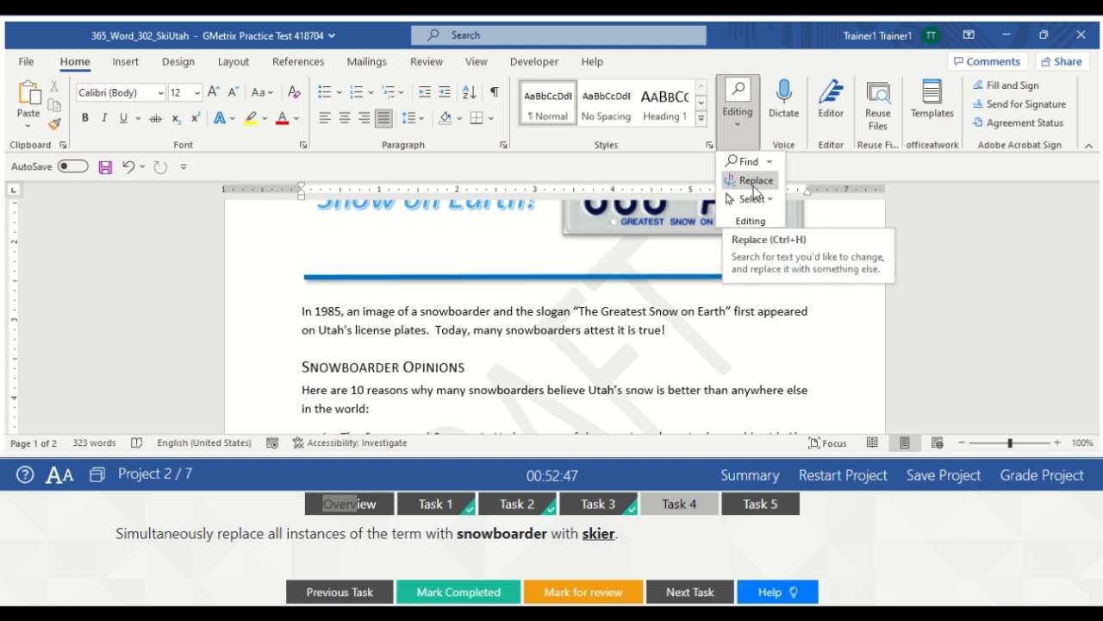
click(754, 183)
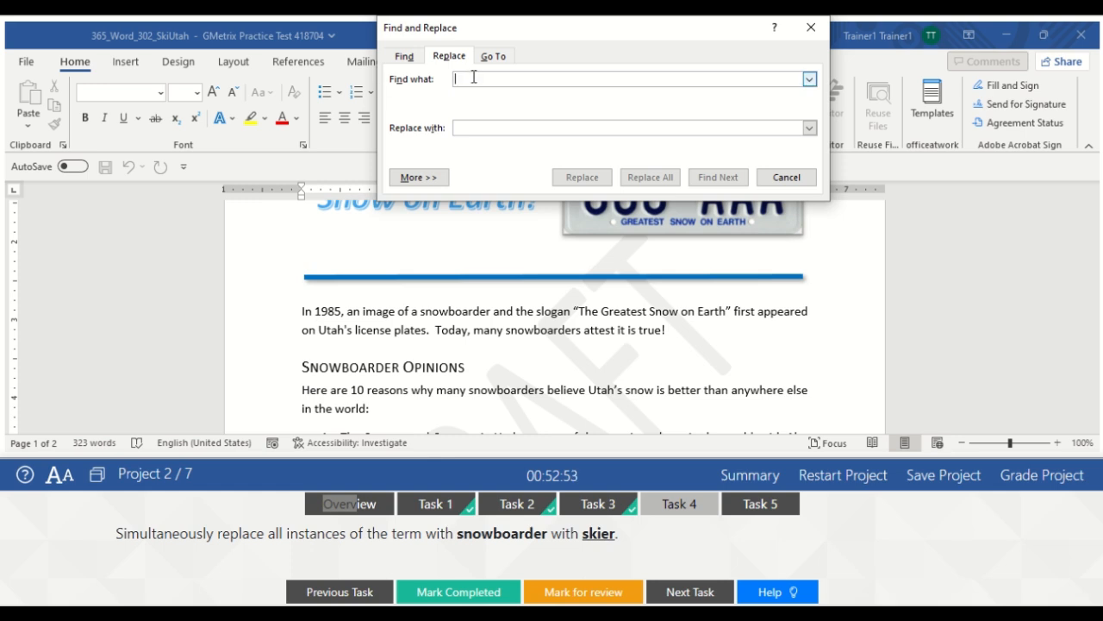
text(snow)
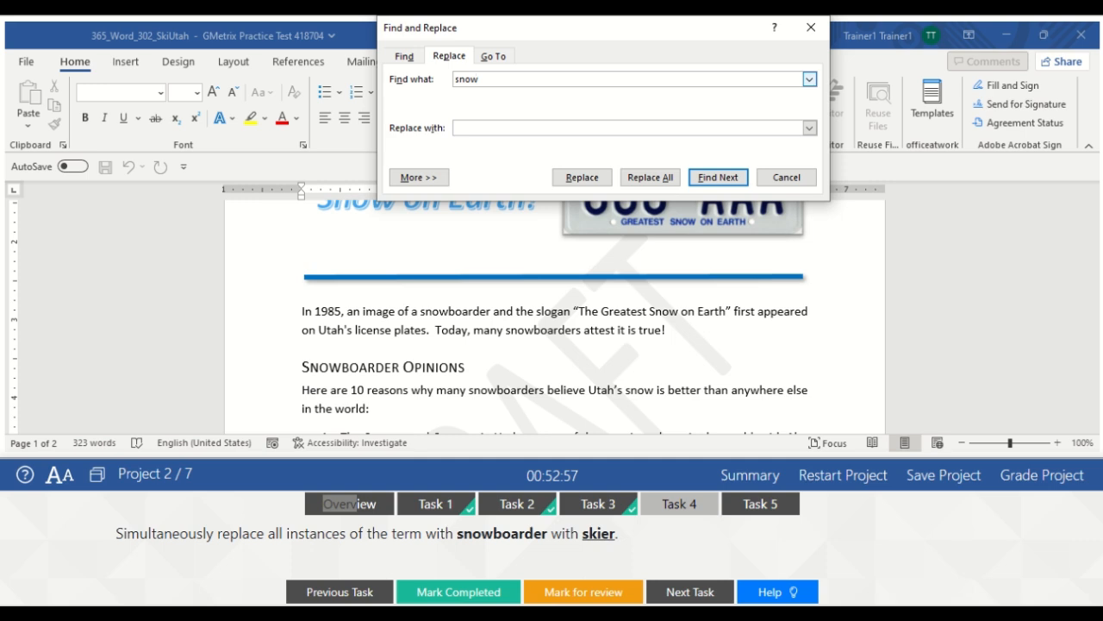
text(boarder)
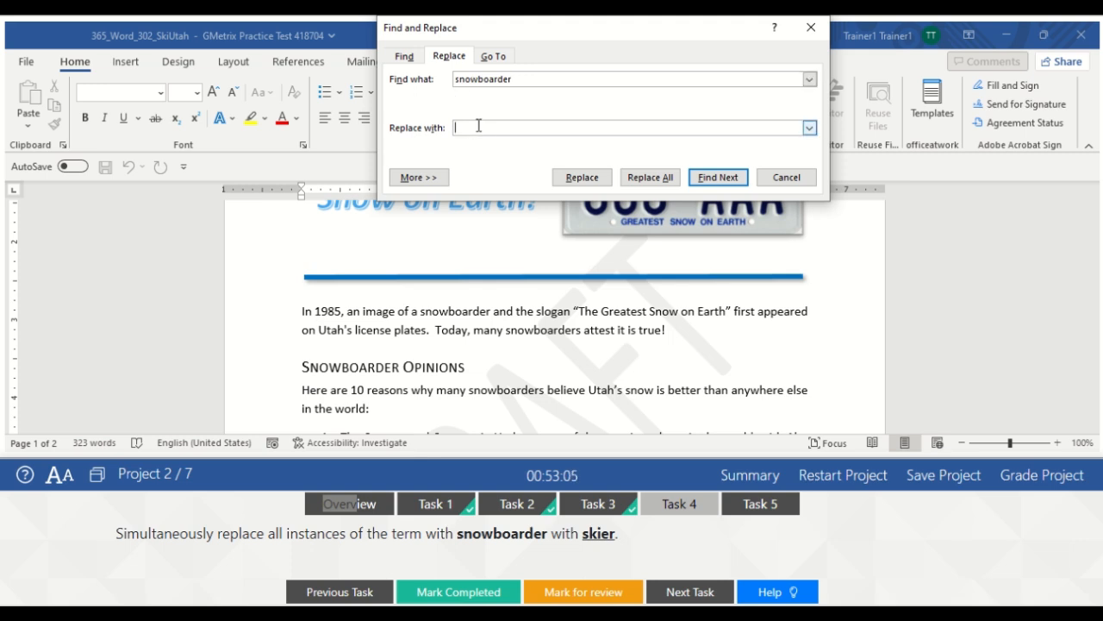
text(skier)
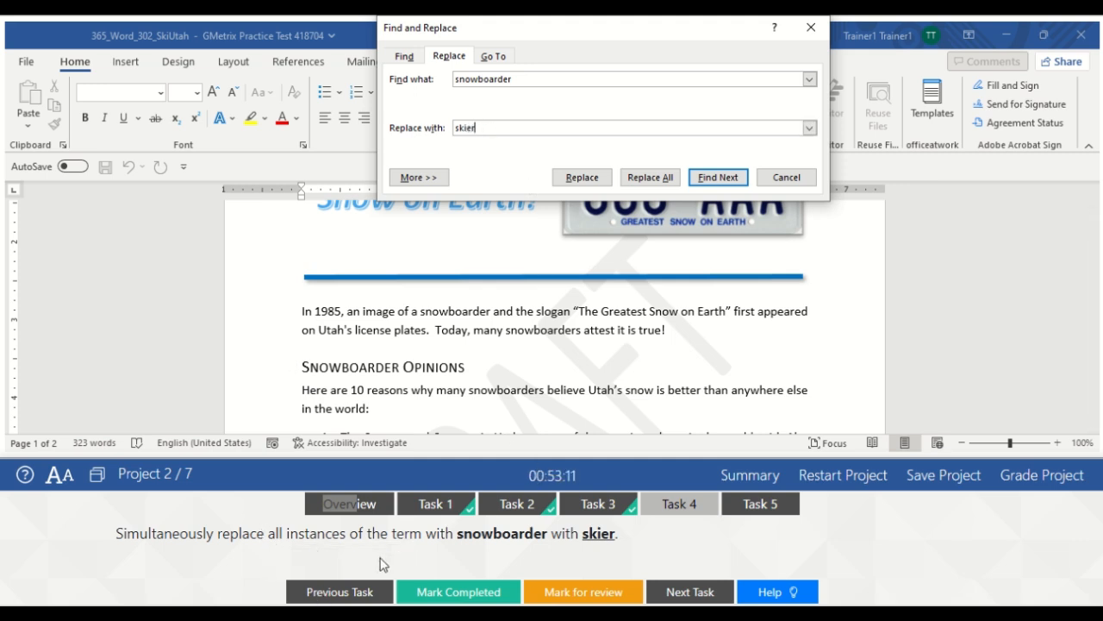
click(657, 179)
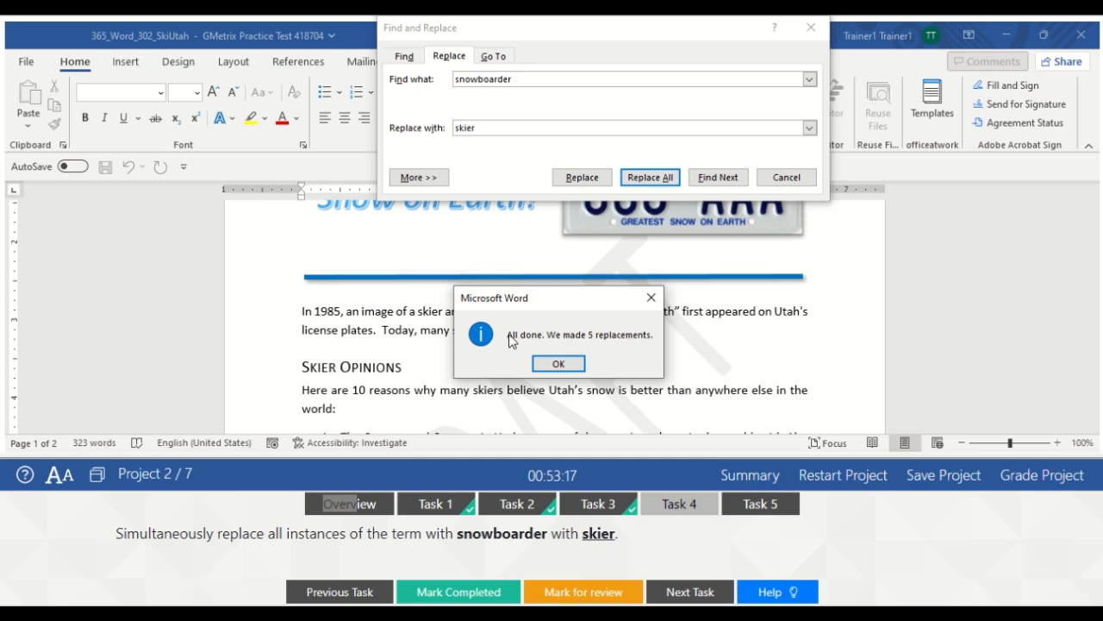
click(558, 364)
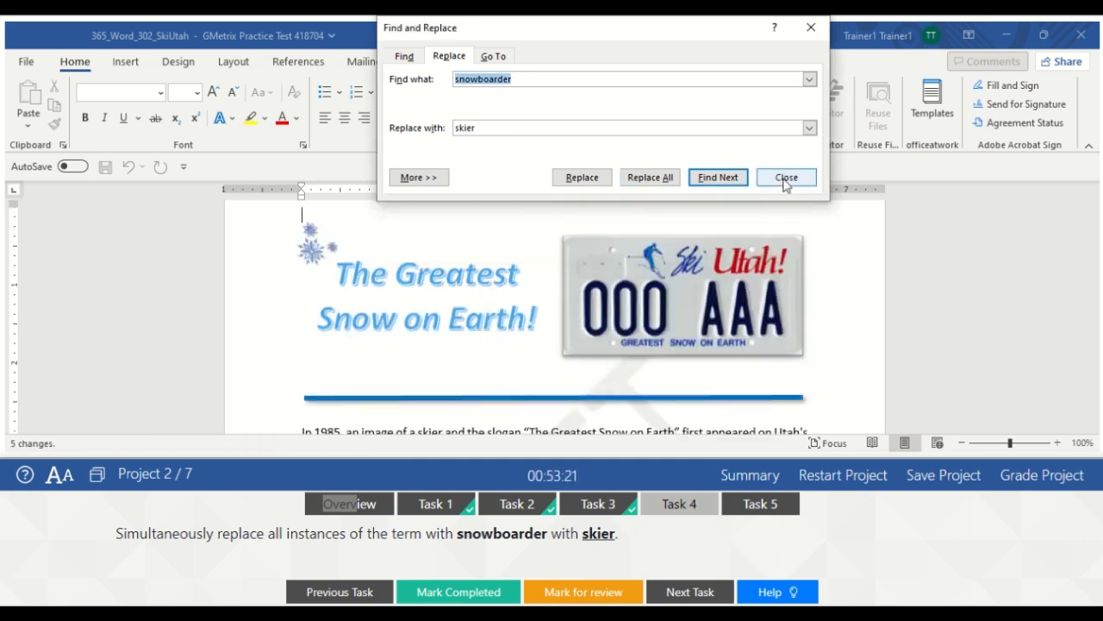
click(786, 177)
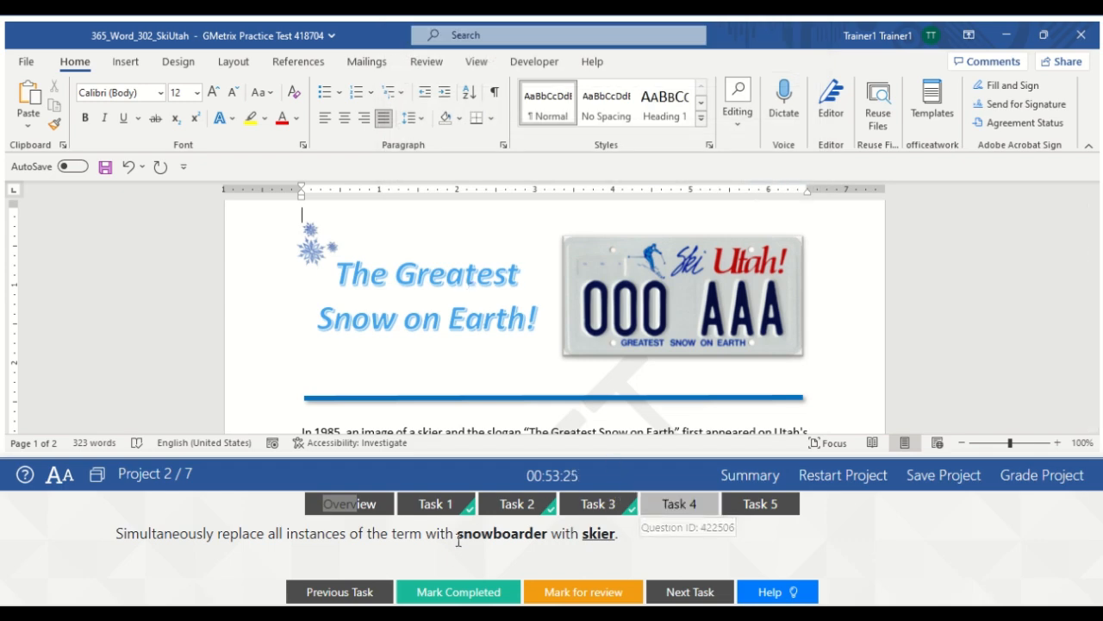
click(455, 591)
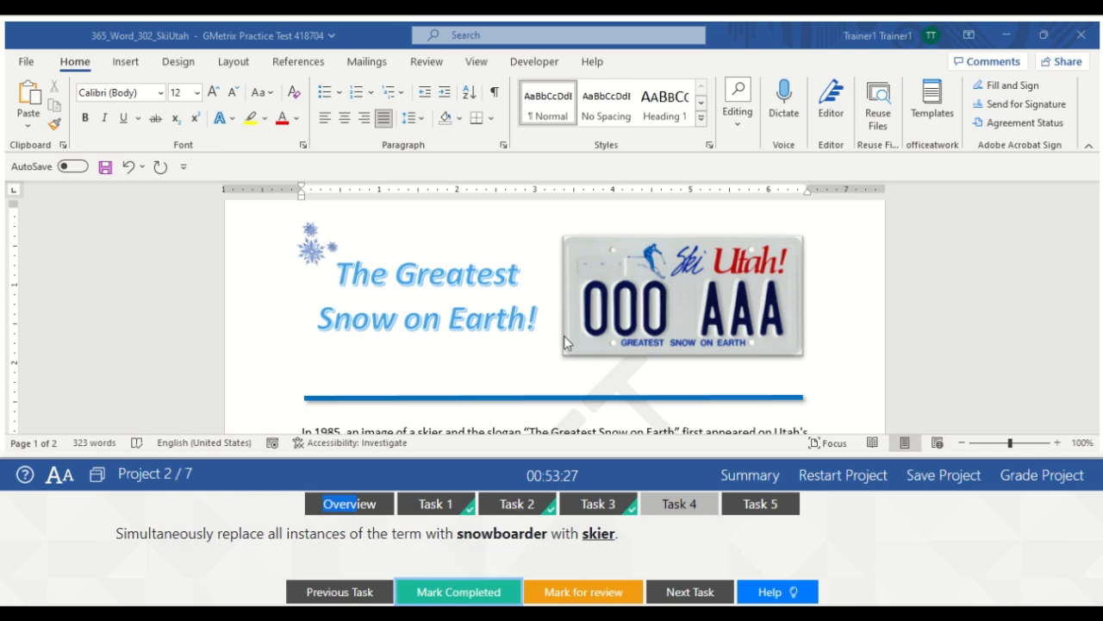
Type 'Greatest Snow on Earth!' into the SmartArt's last circle and mark Task 5 completed
click(762, 507)
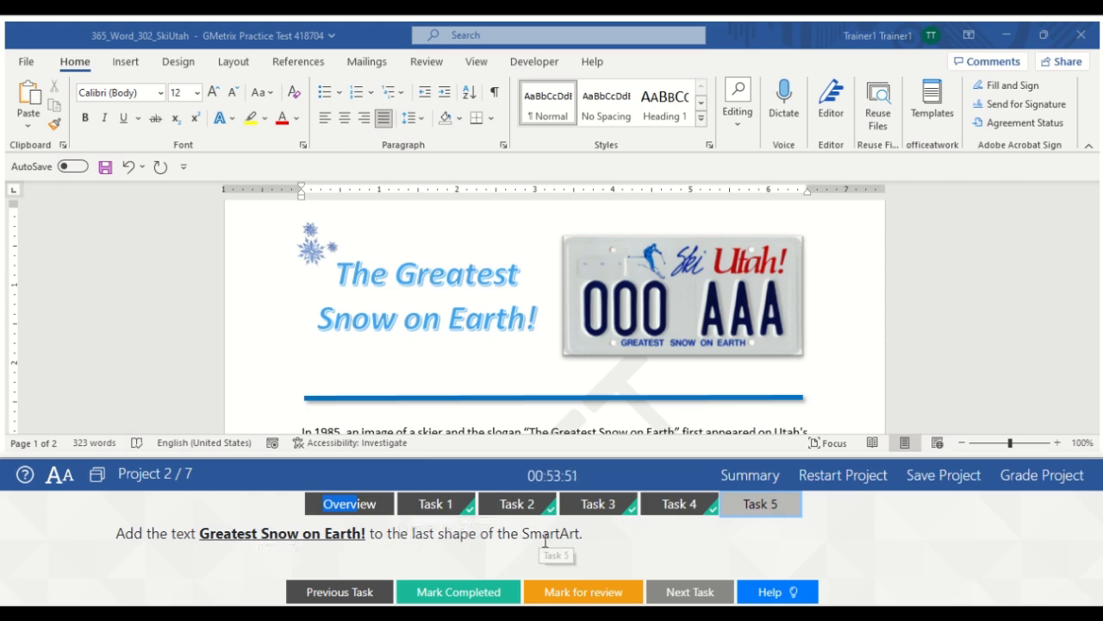
click(795, 366)
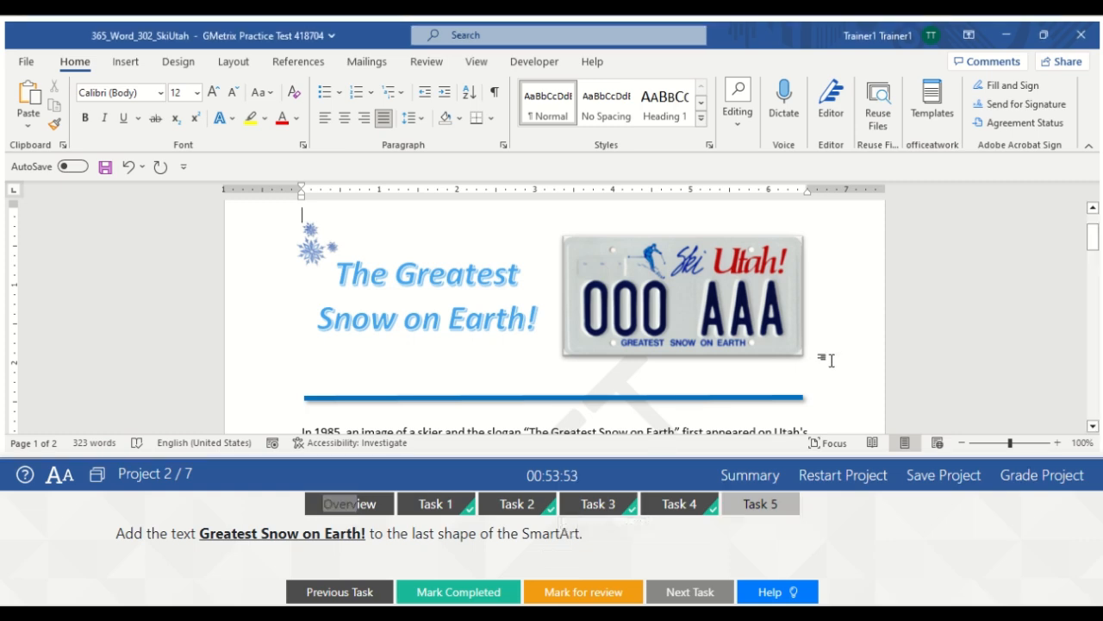
drag(1093, 243, 1093, 345)
click(780, 370)
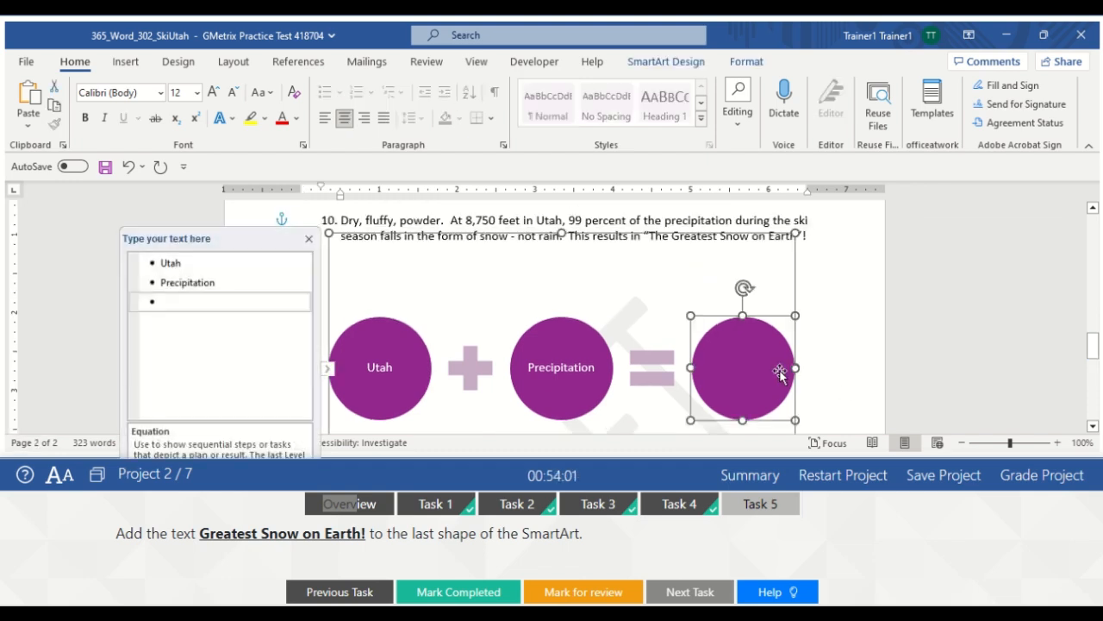
text(G)
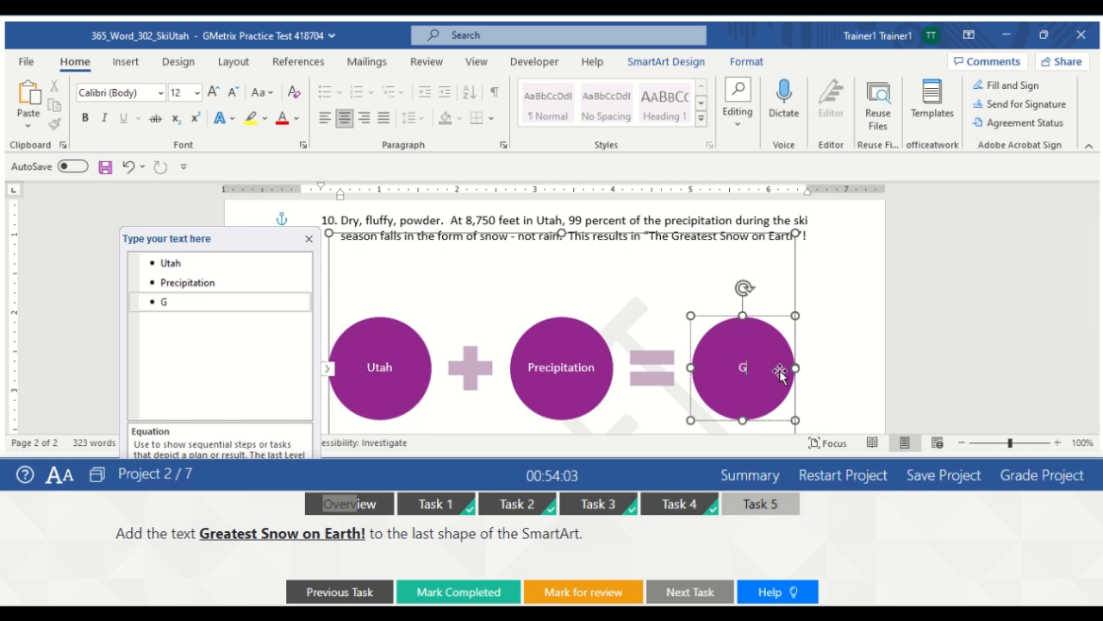
text(reatest S)
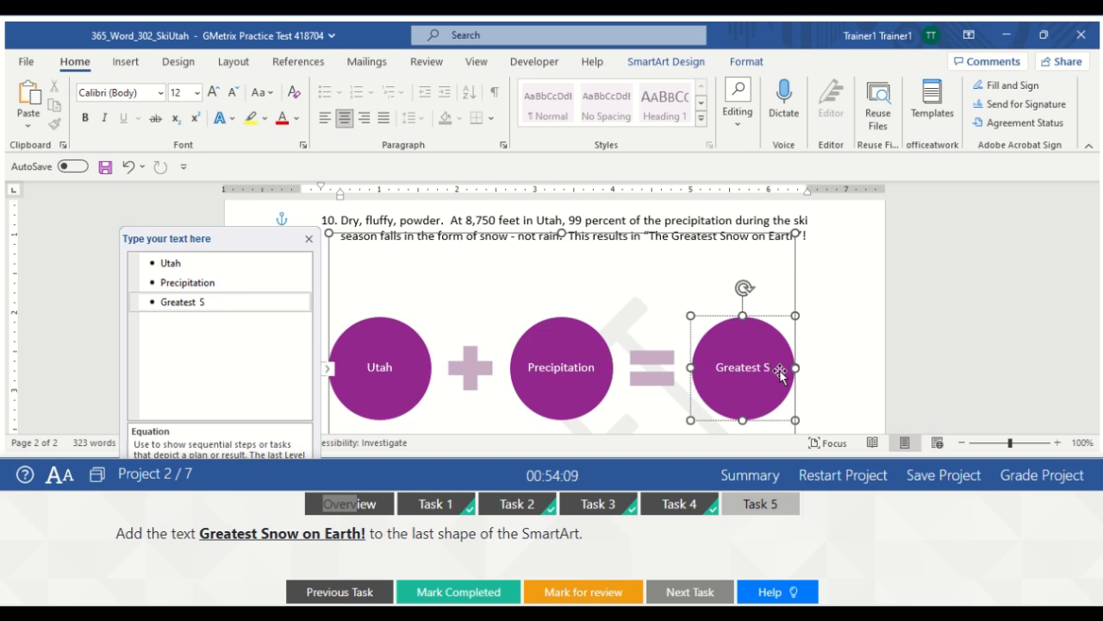
text(now)
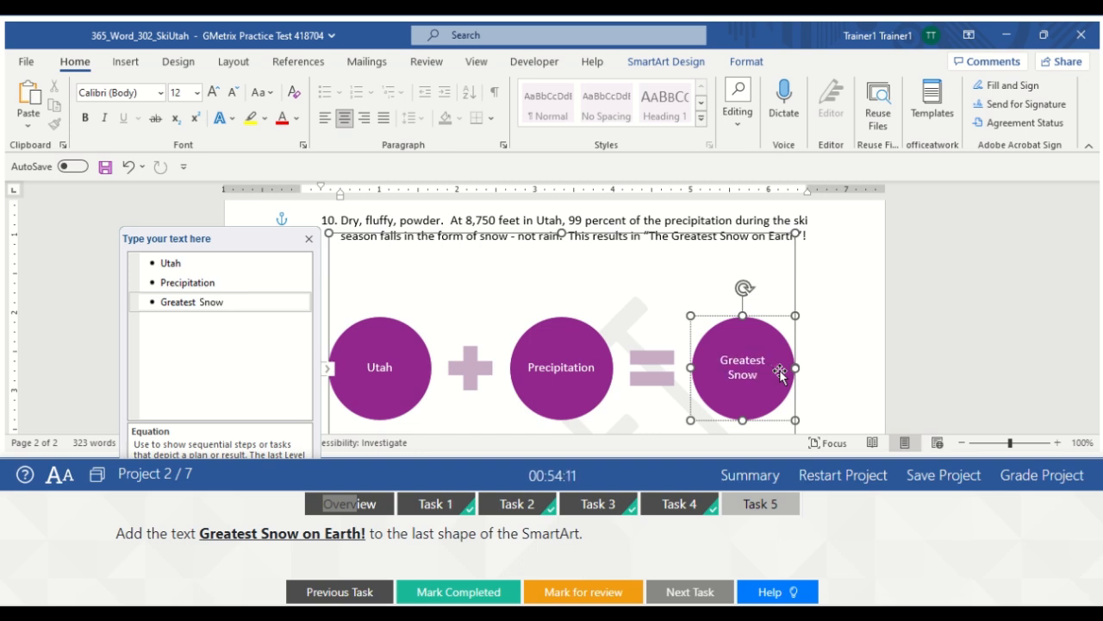
text( on)
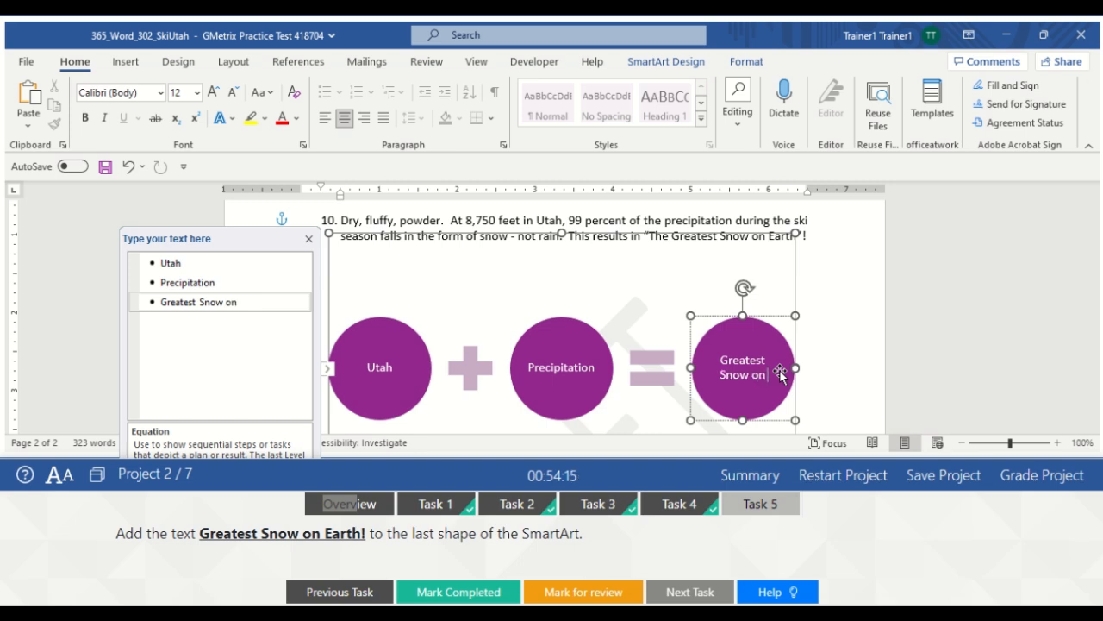
text( Eart)
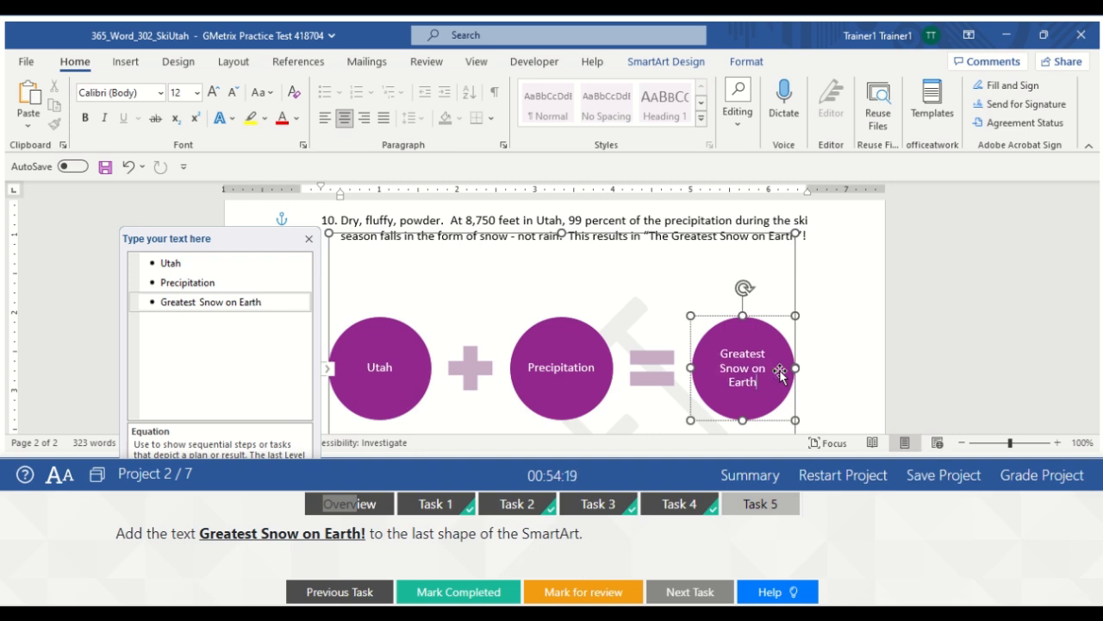
text(h!)
click(825, 315)
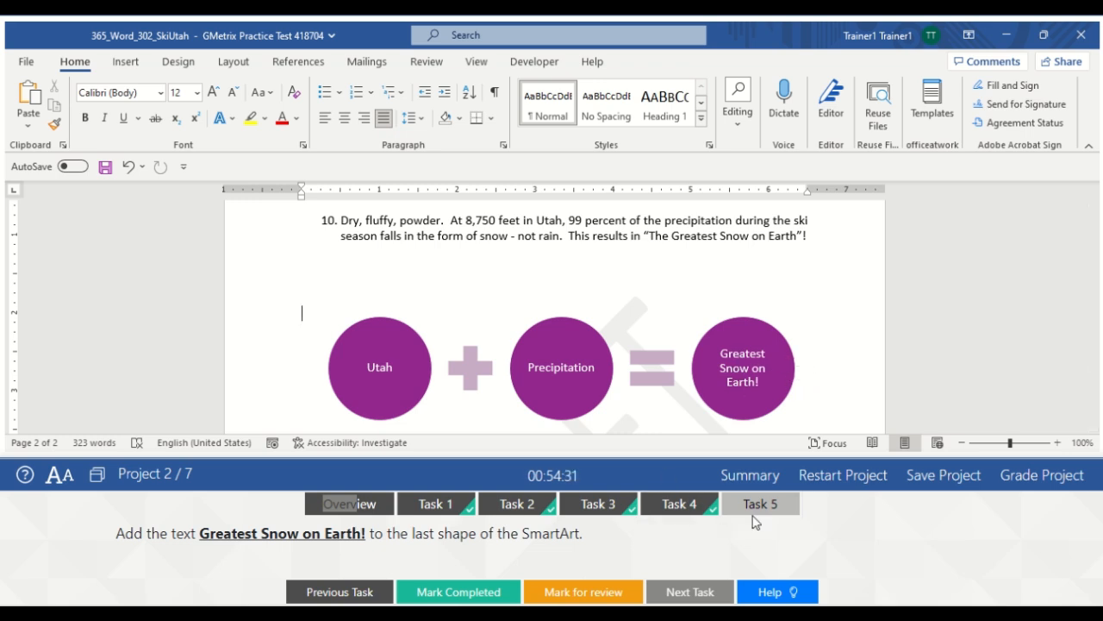
click(467, 591)
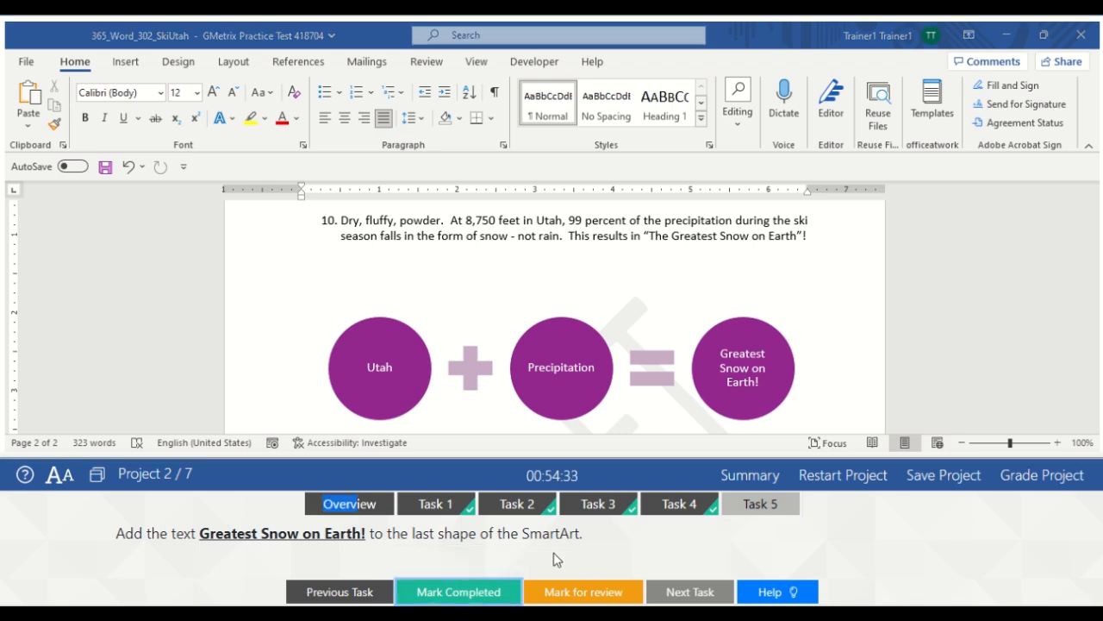
Grade the Ski Utah project, then open Project 3's Saltwater Taffy flyer at Task 1
click(1053, 475)
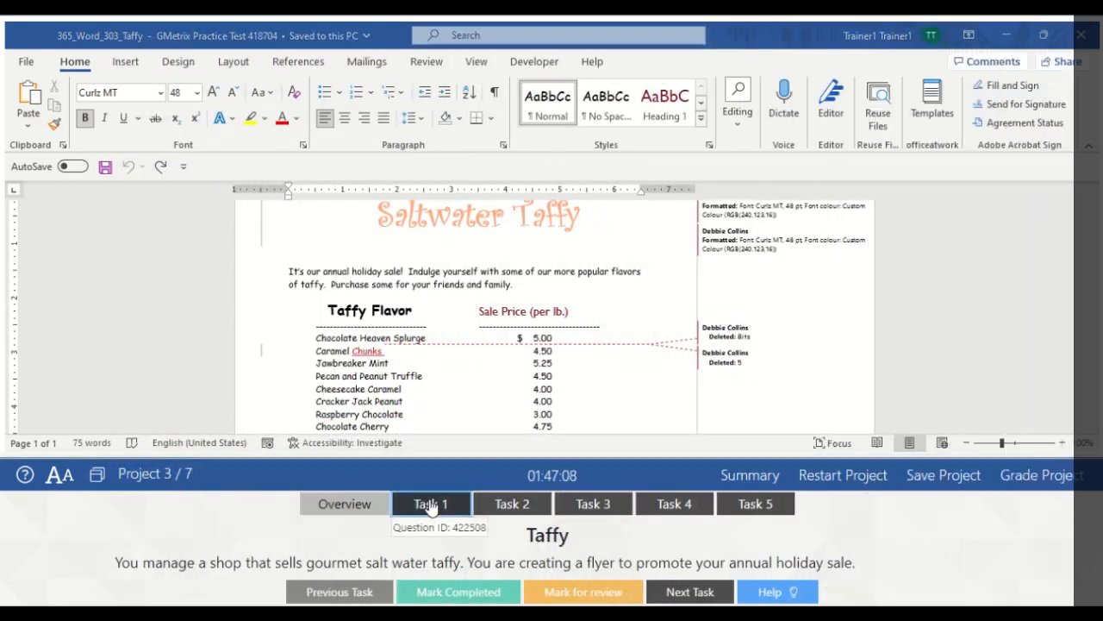
click(431, 503)
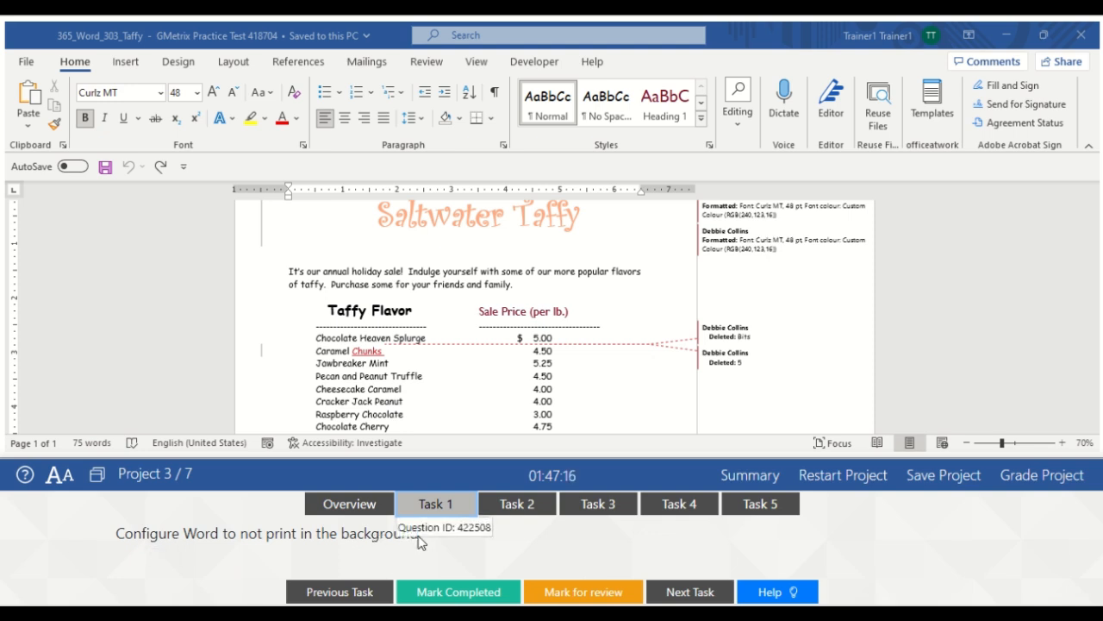
Turn off background printing in Word Options' Advanced print settings, then mark Task 1 completed
click(27, 64)
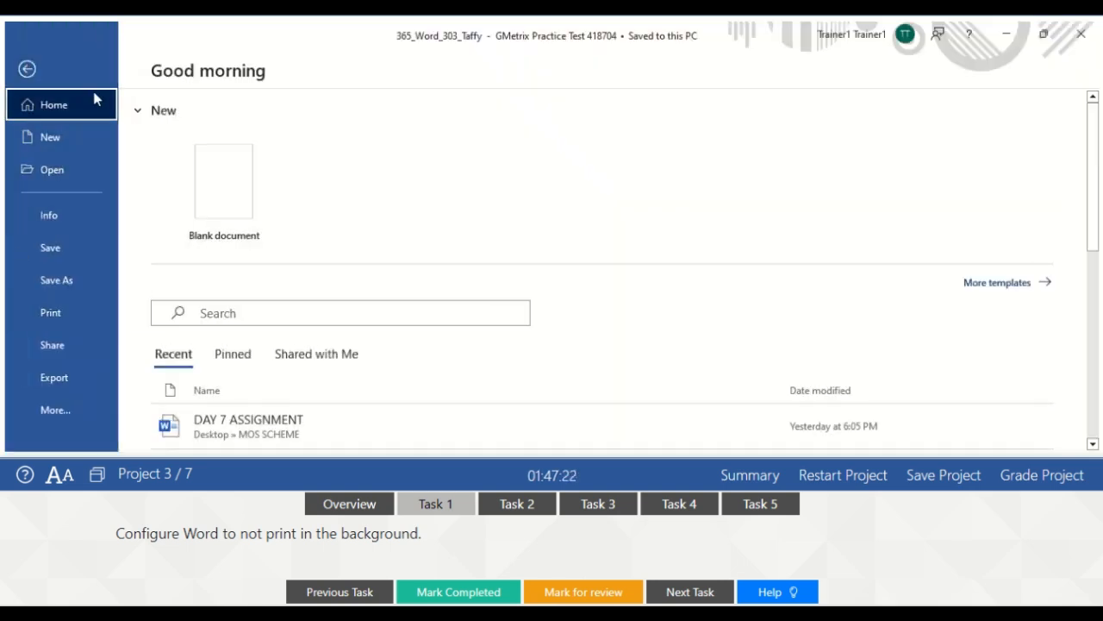
click(73, 313)
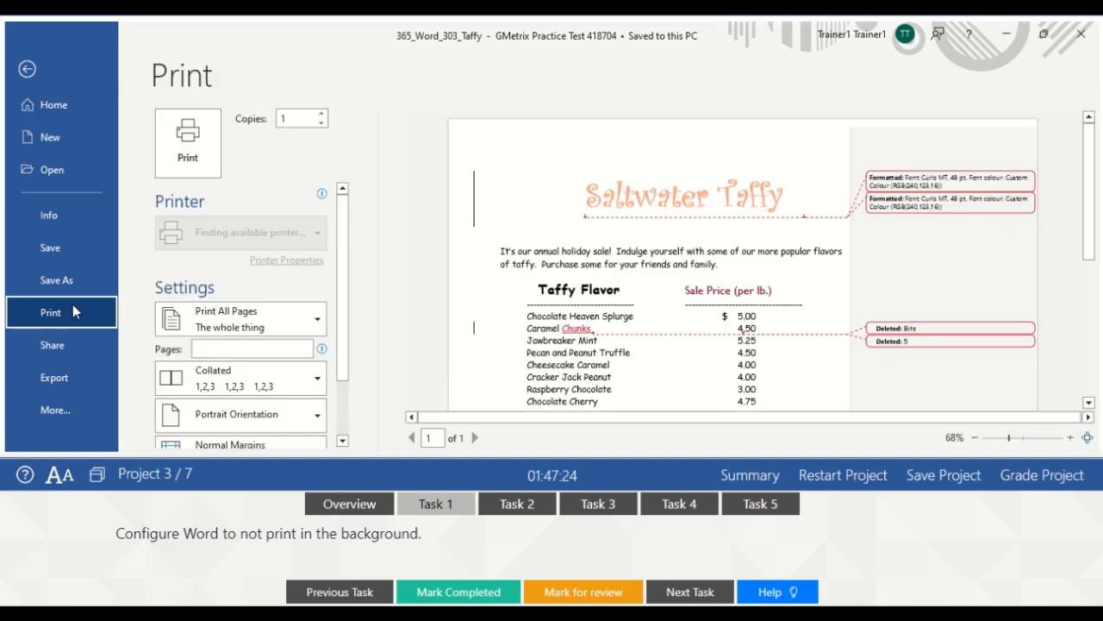
drag(338, 255, 335, 435)
click(299, 441)
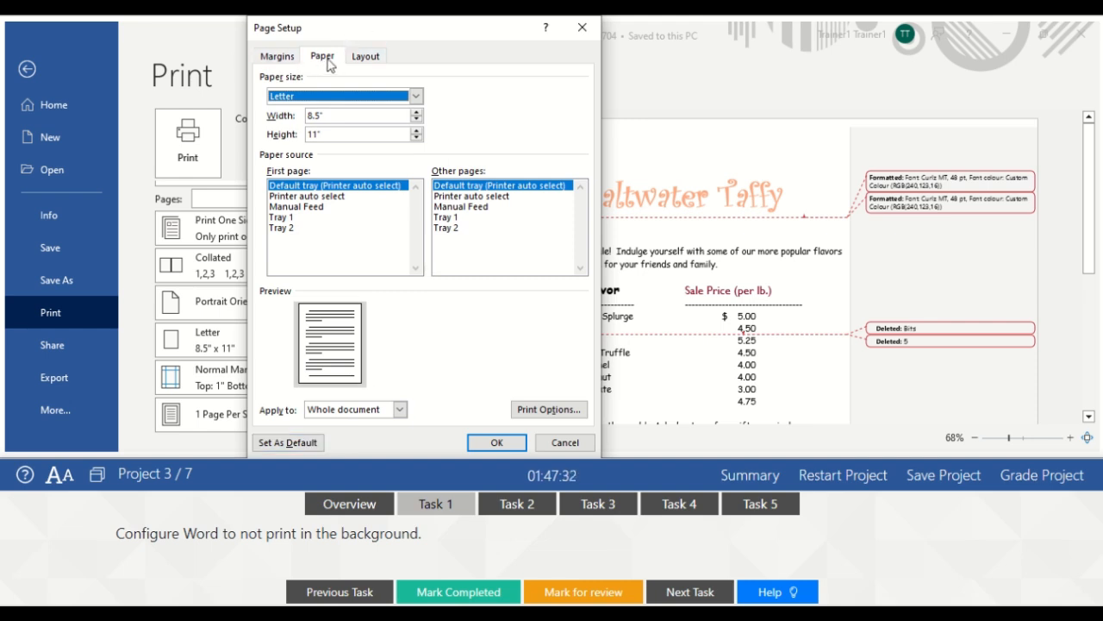
click(543, 412)
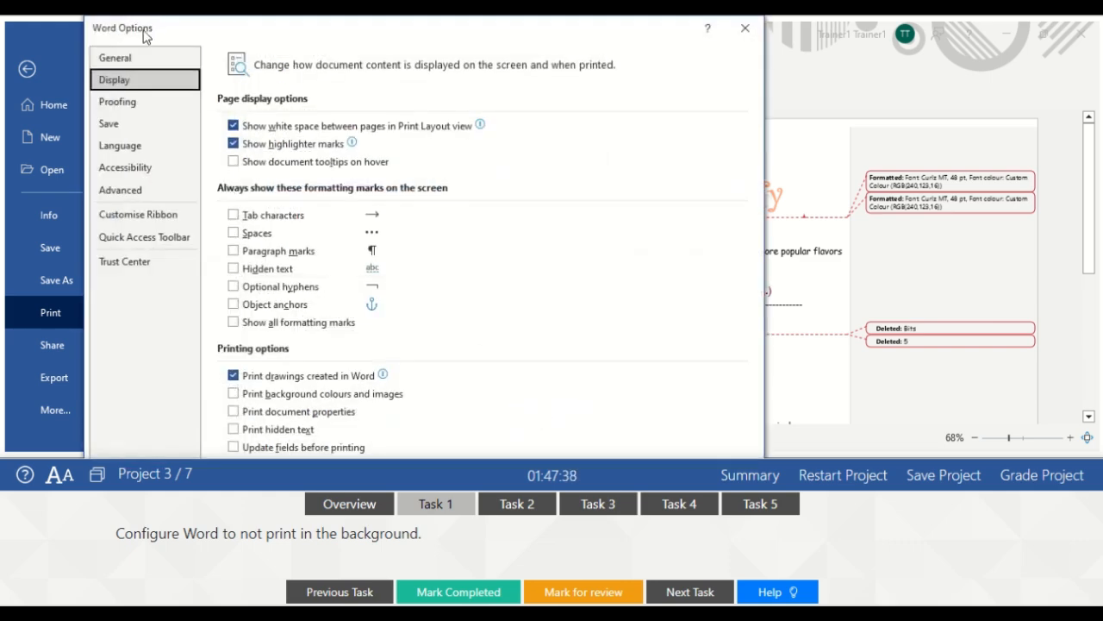
click(134, 198)
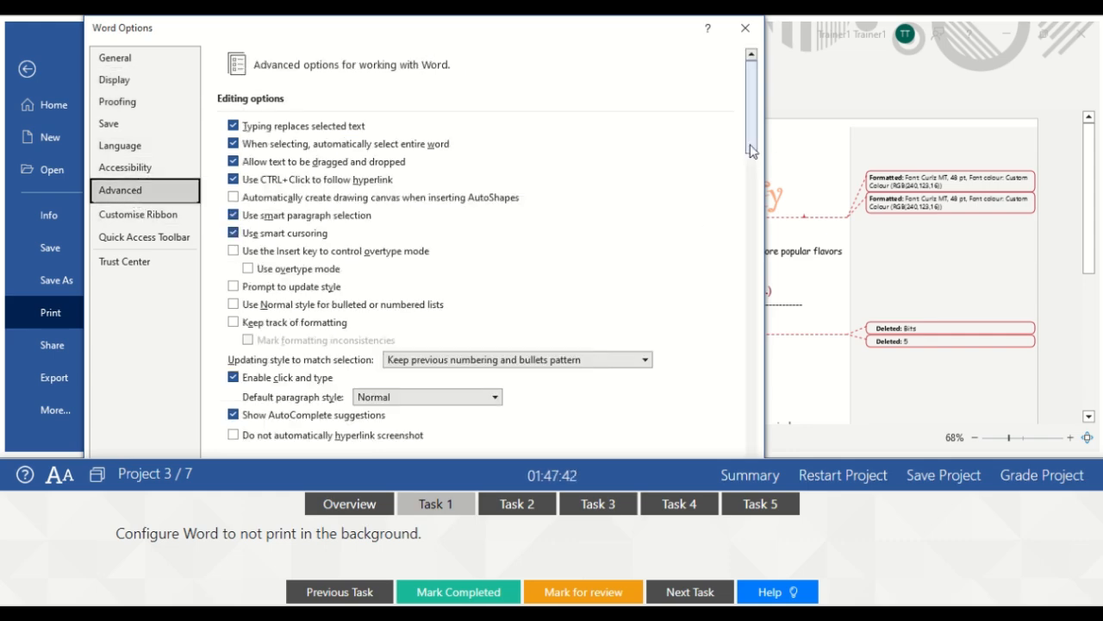
drag(755, 152, 750, 400)
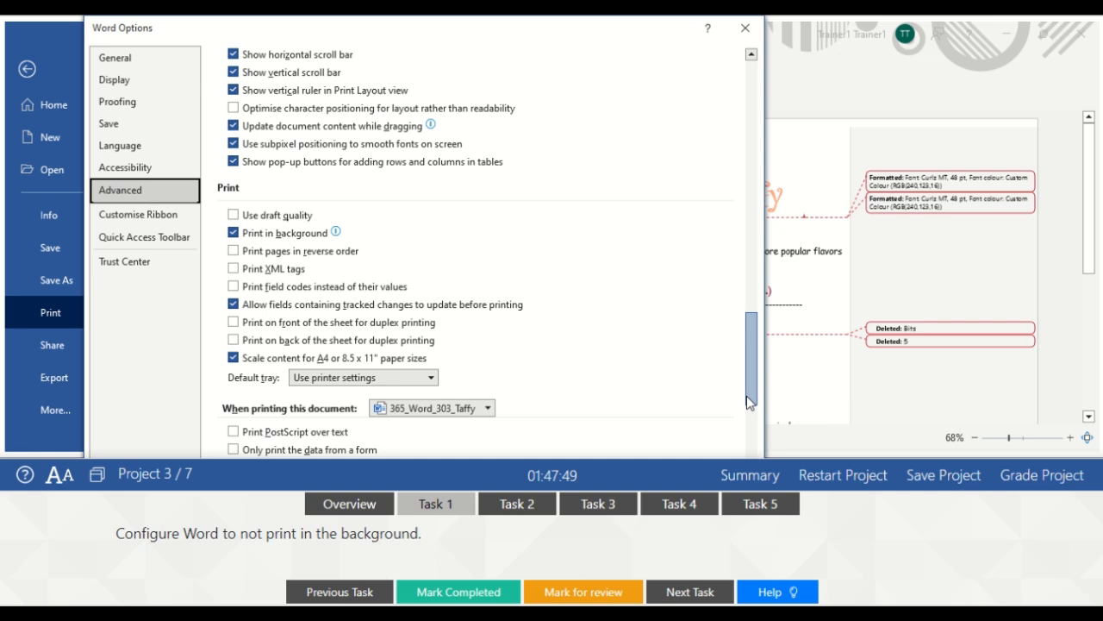
click(233, 234)
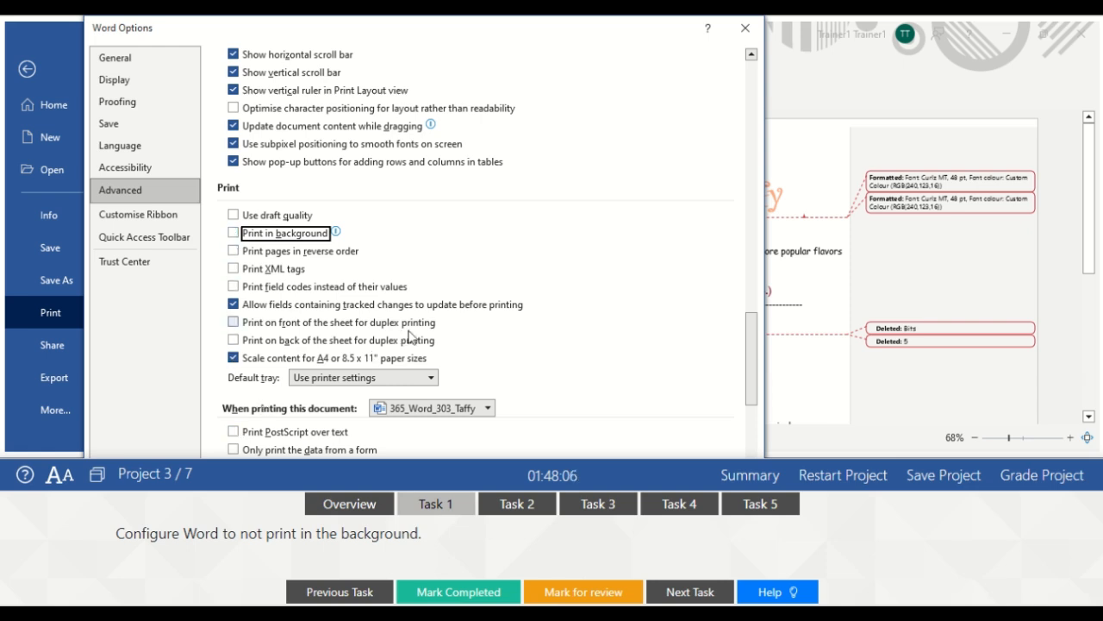
key(Return)
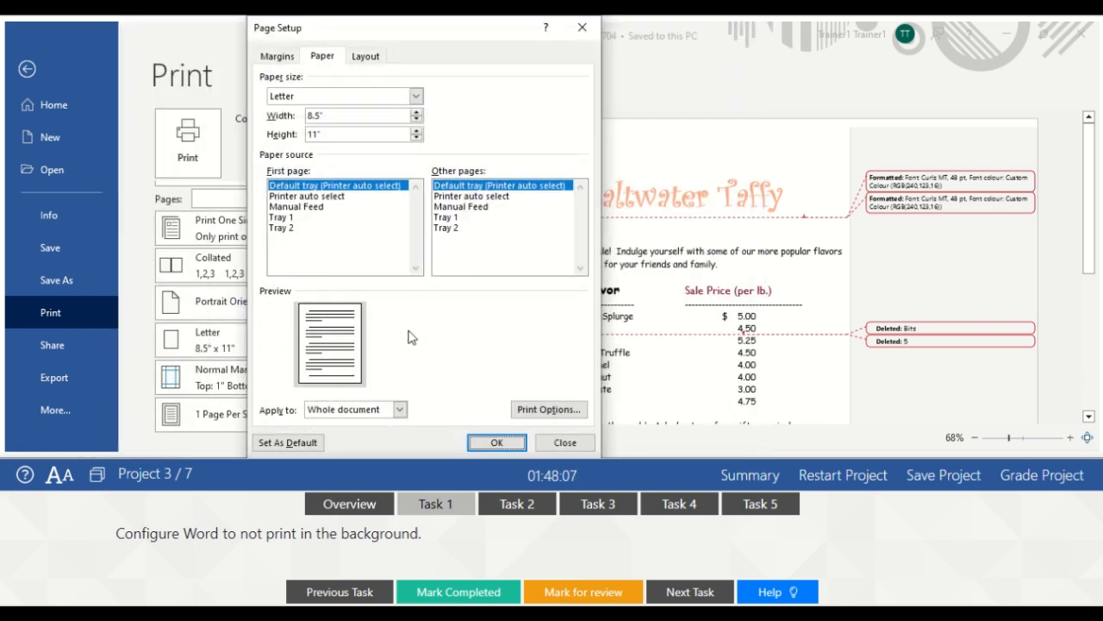
click(497, 442)
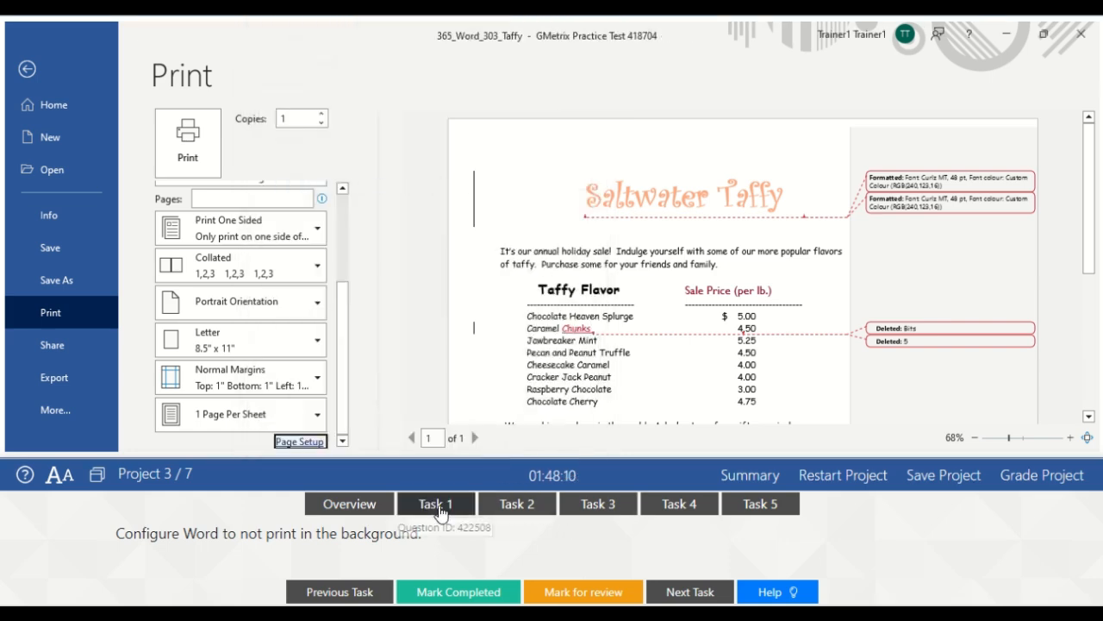
click(31, 69)
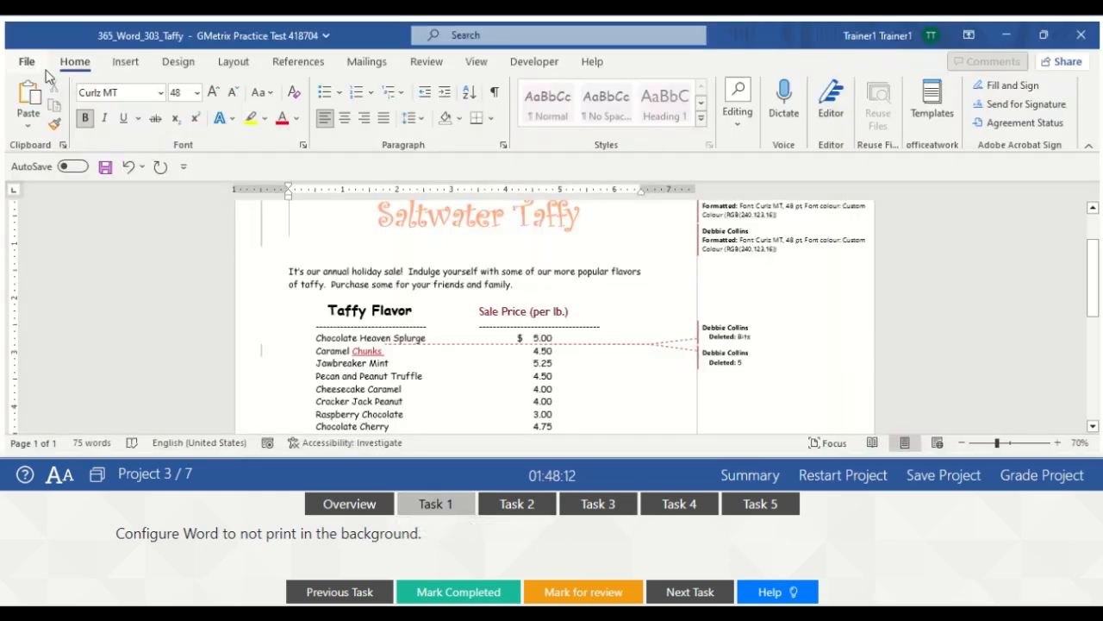
click(422, 593)
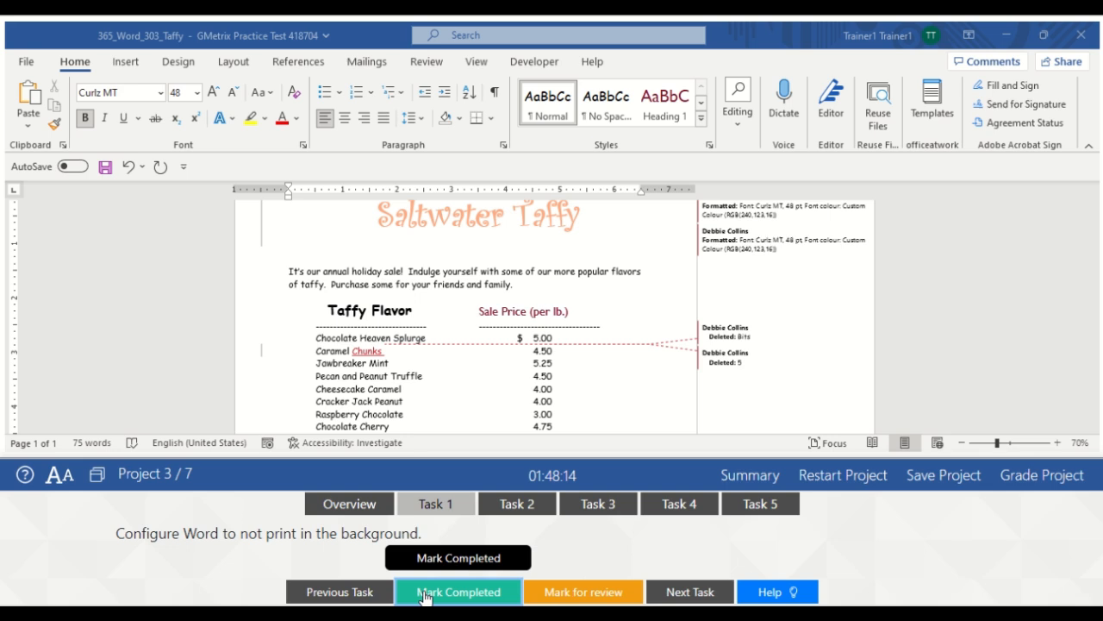
Format Painter Taffy Flavor's bold formatting onto the Sale Price (per lb.) heading and mark Task 2 completed
click(528, 506)
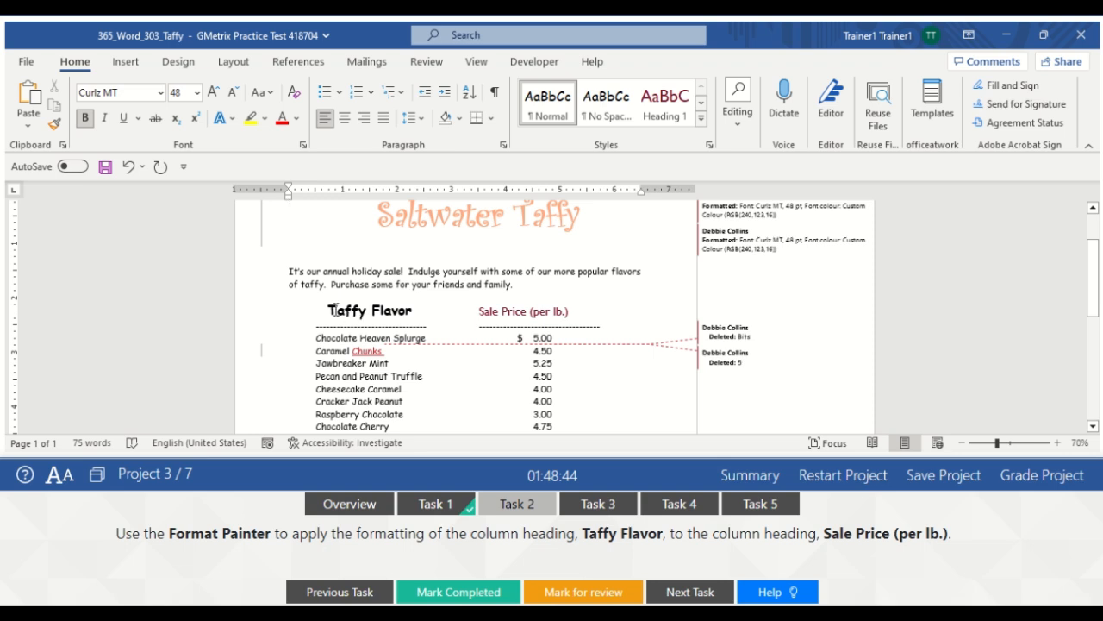
drag(331, 310, 415, 312)
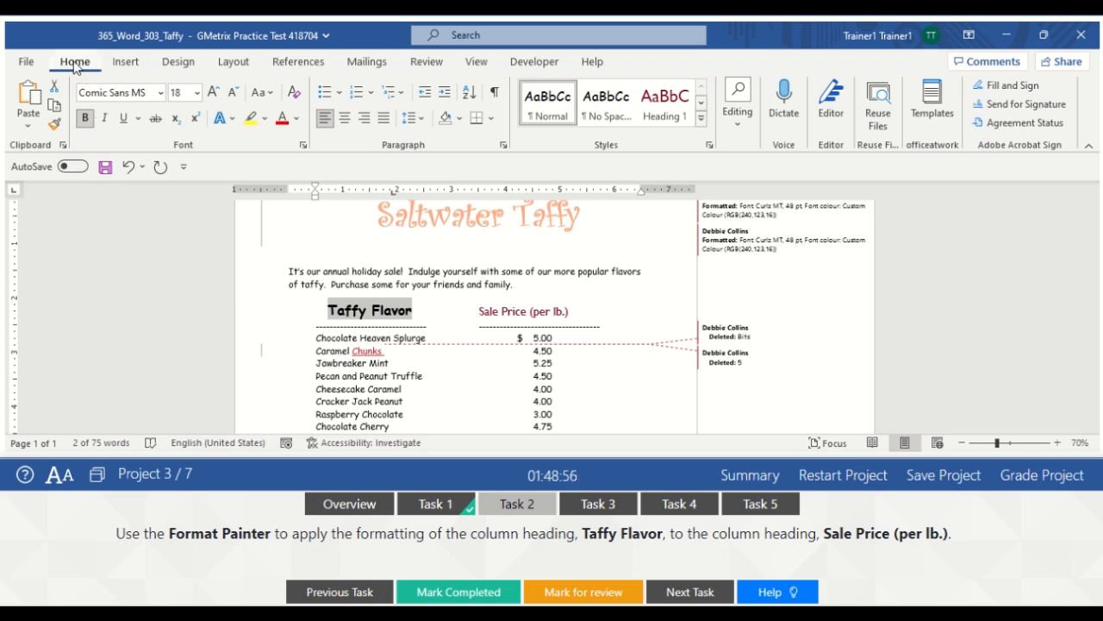
click(54, 126)
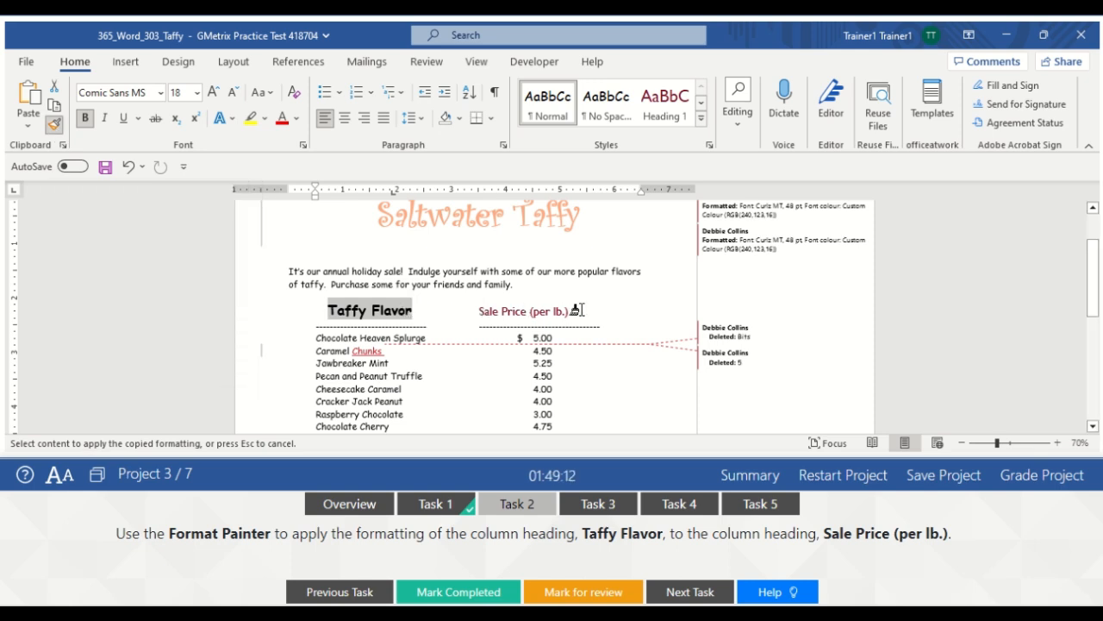
mouse_move(571, 311)
mouse_down()
mouse_move(484, 312)
mouse_move(492, 321)
mouse_up()
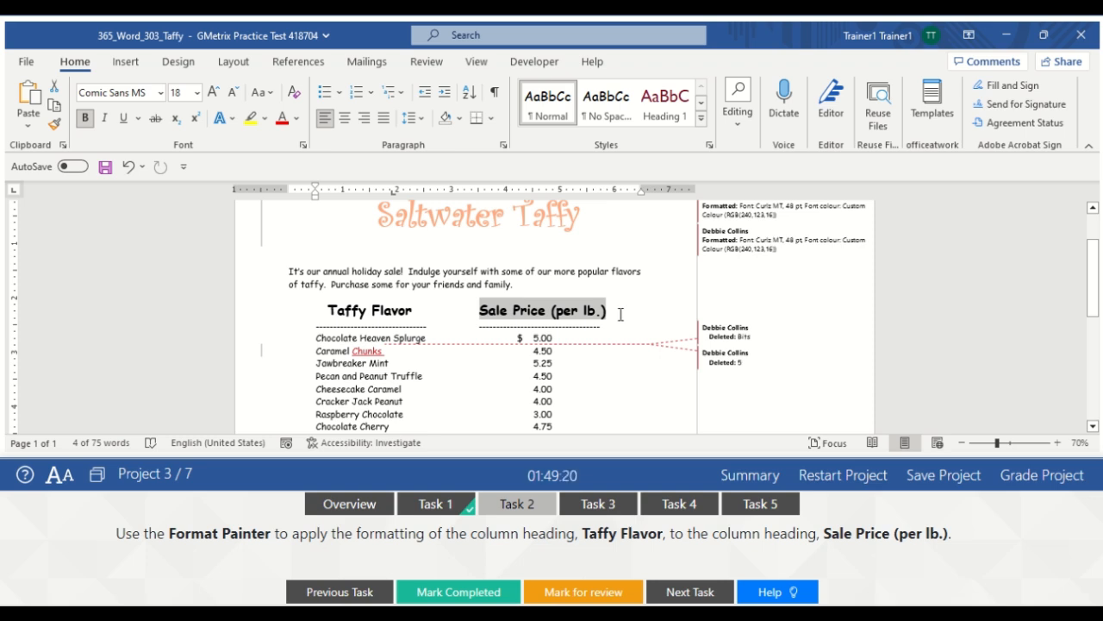
click(620, 314)
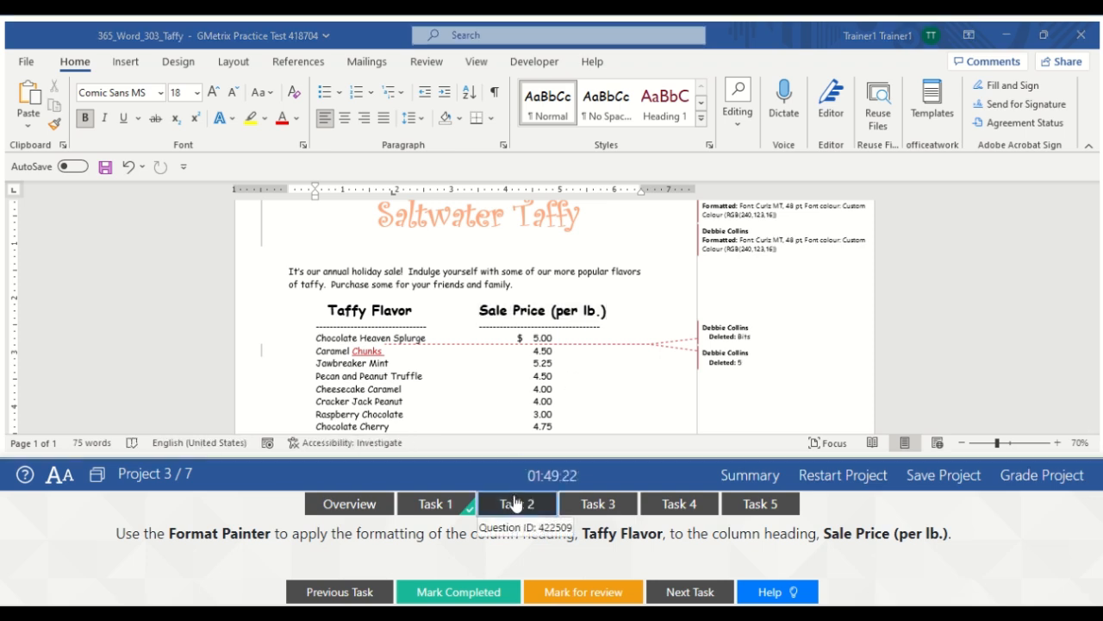
click(463, 593)
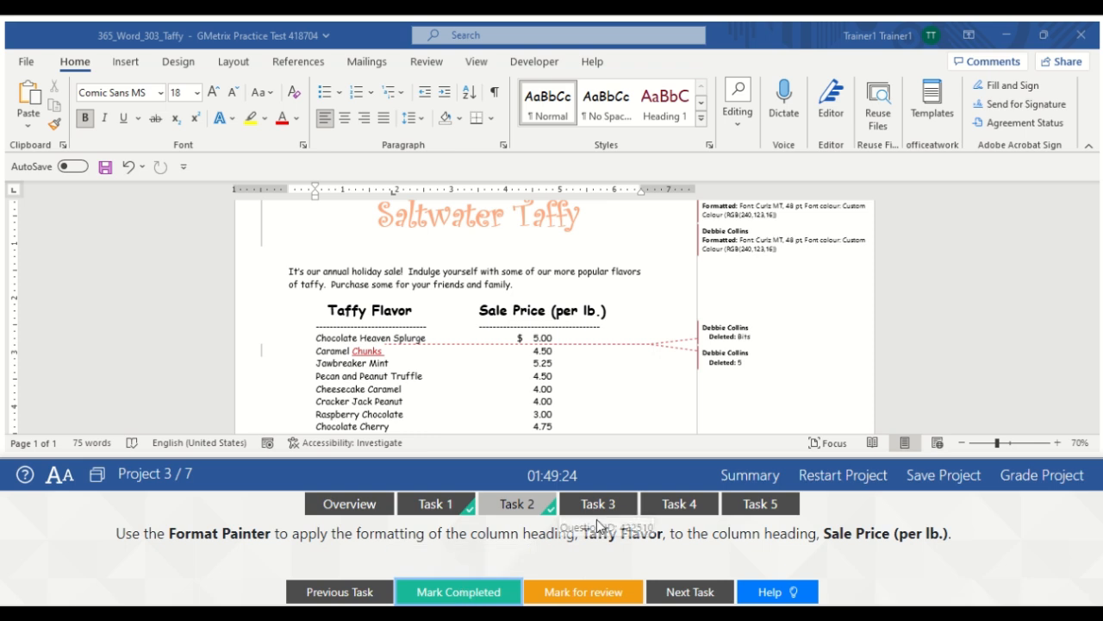
Bold the final sentence 'Ask about our free gift wrapping!' and mark Task 3 completed
click(606, 507)
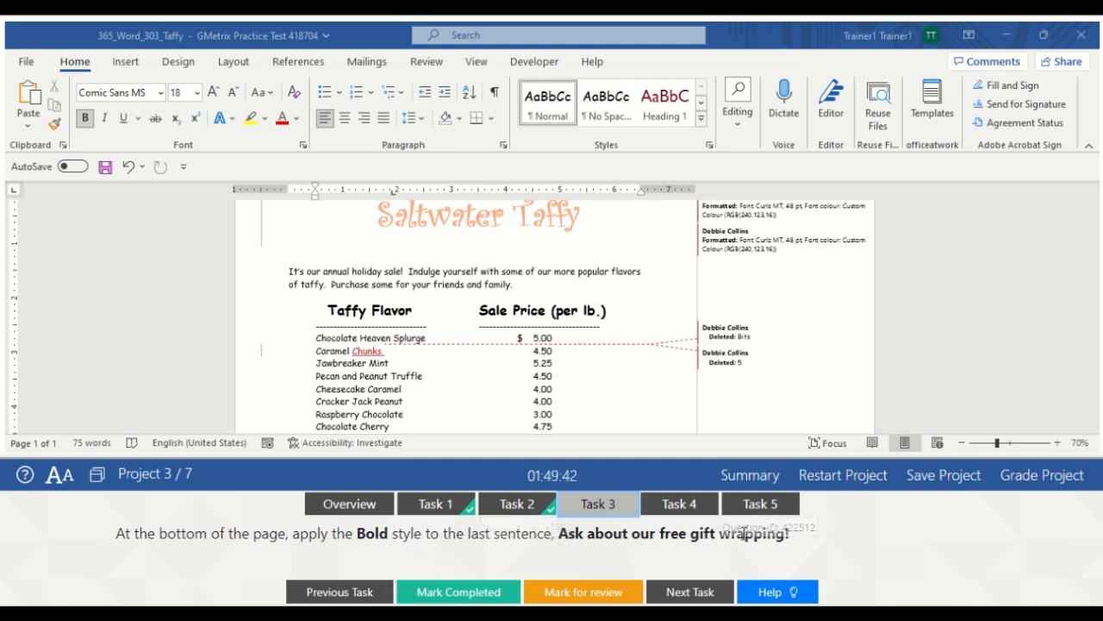
click(608, 394)
key(ctrl+End)
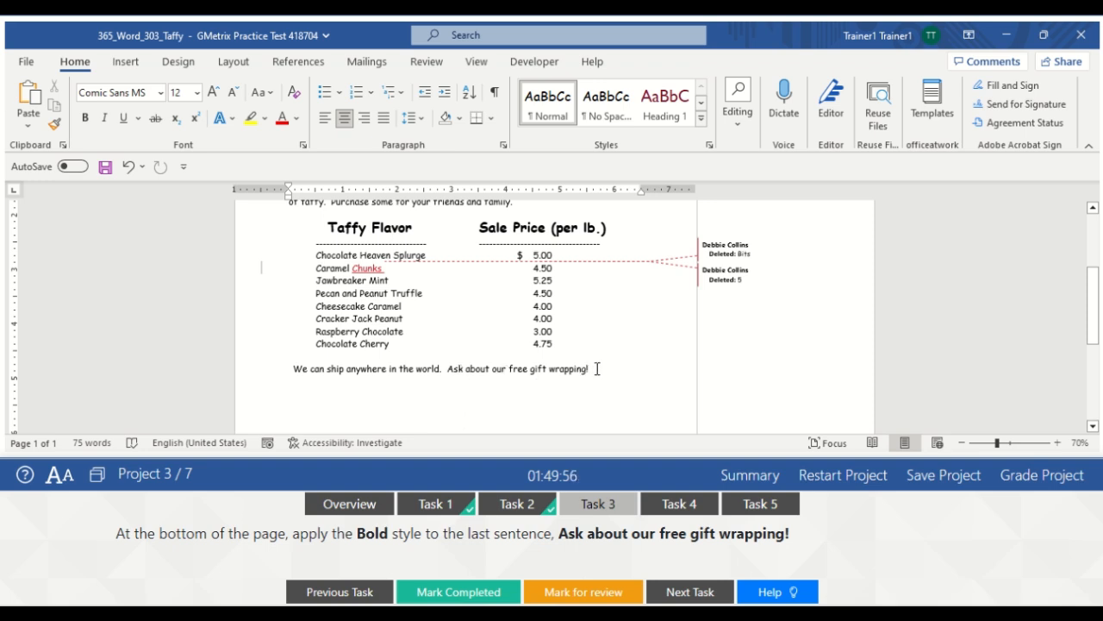
drag(593, 369, 451, 373)
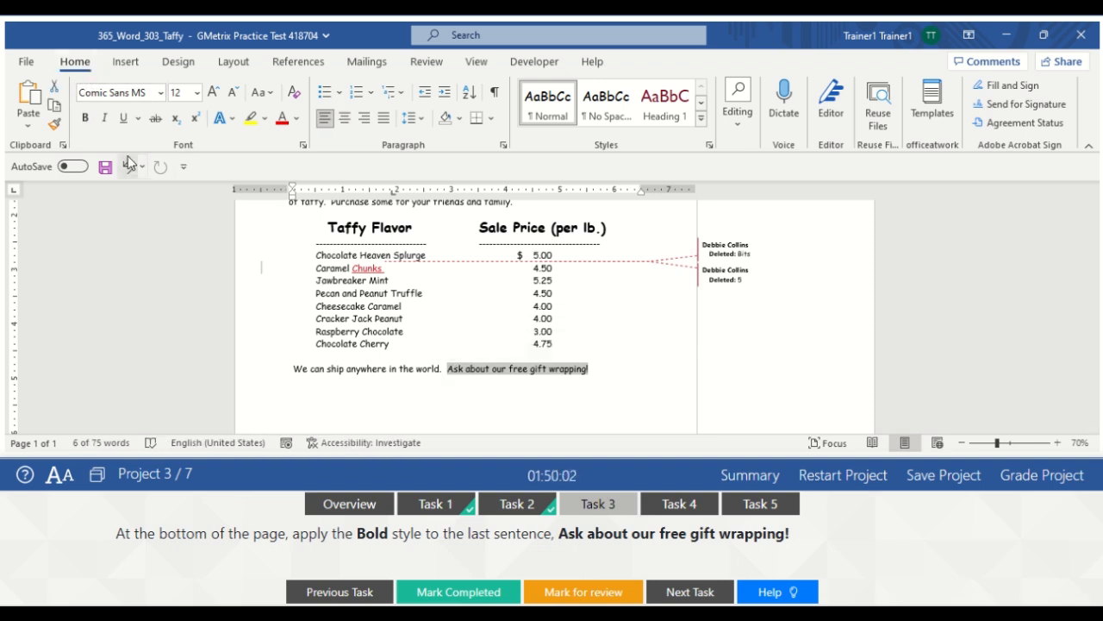
click(86, 120)
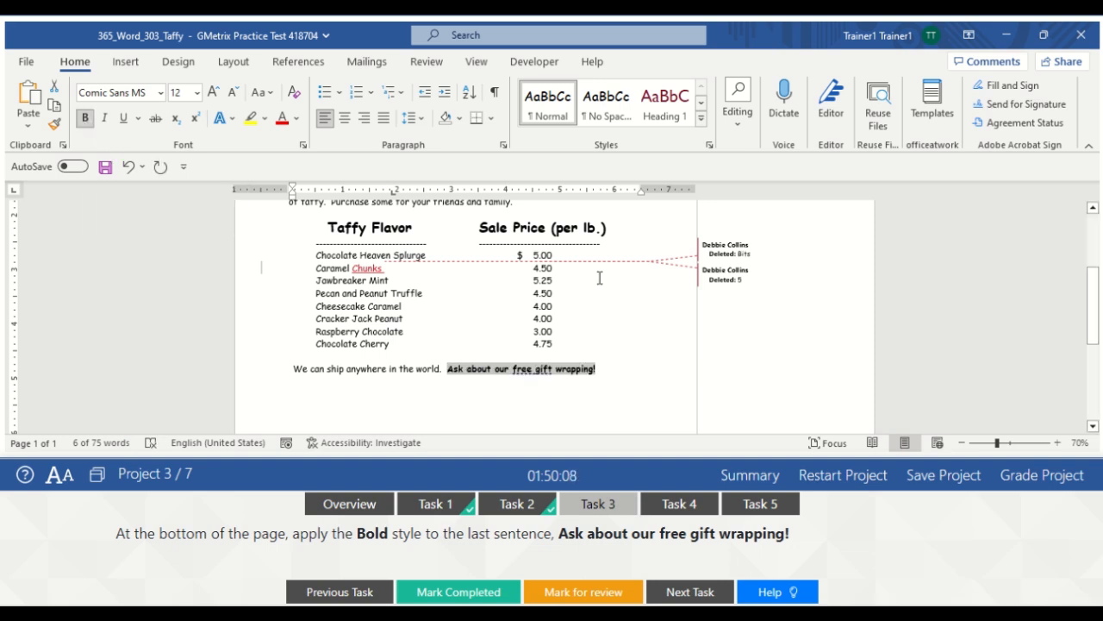
click(614, 364)
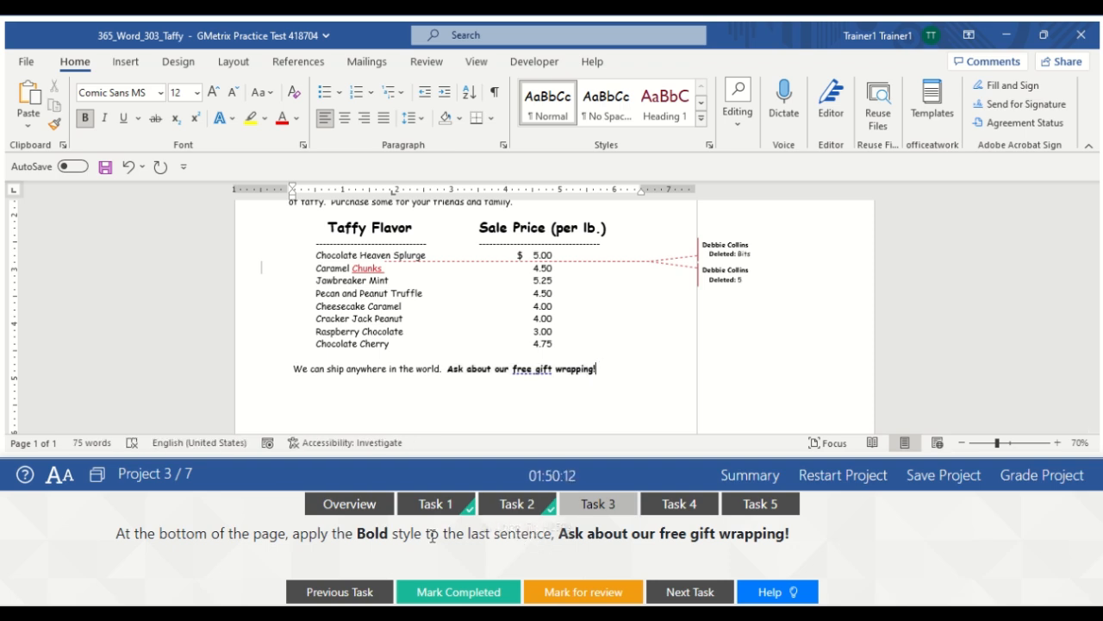
click(461, 593)
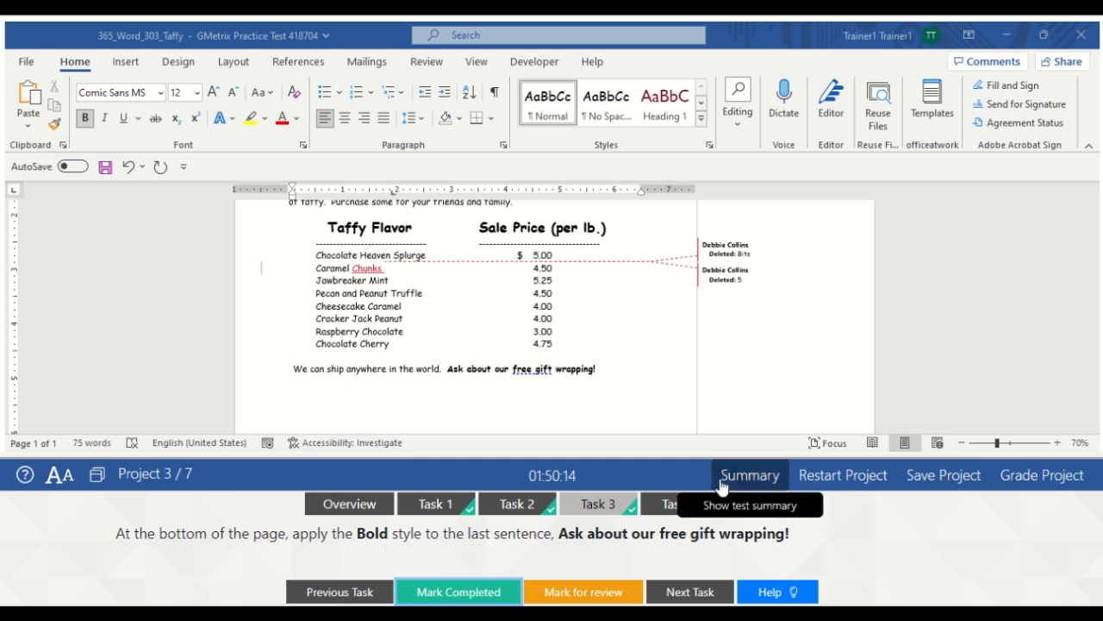
For Task 4, add a new empty line after the flyer's last sentence
click(680, 506)
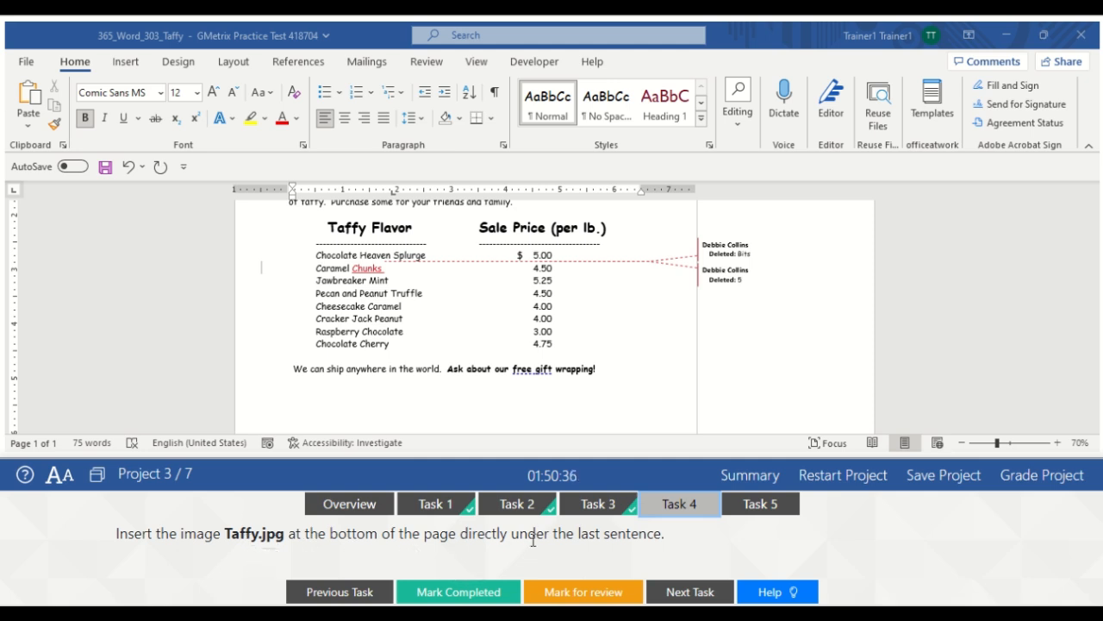
click(552, 388)
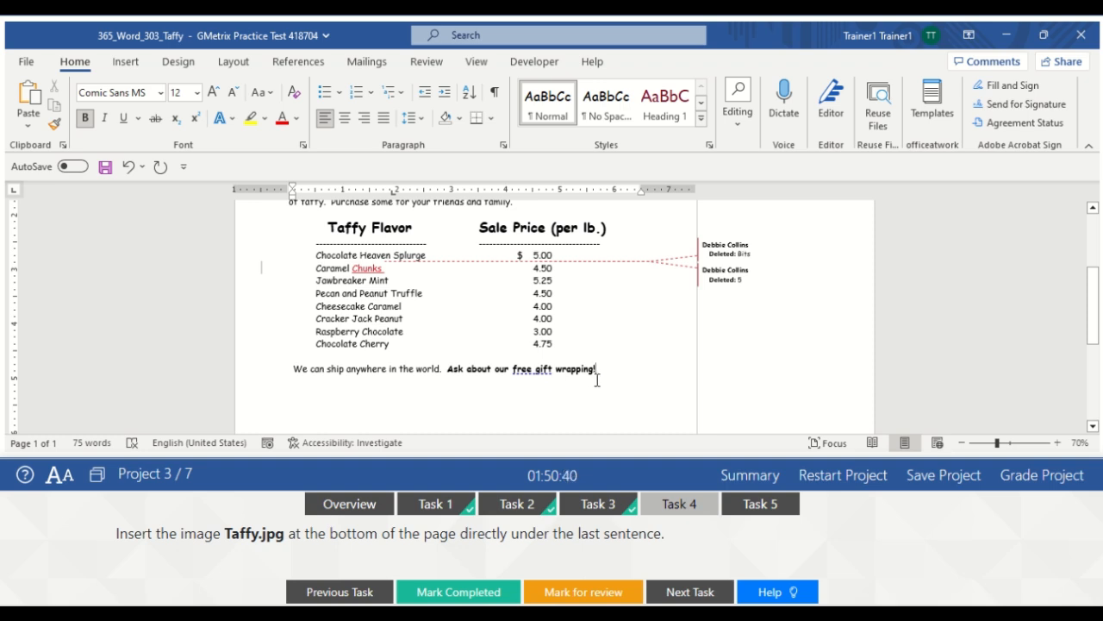
key(Return)
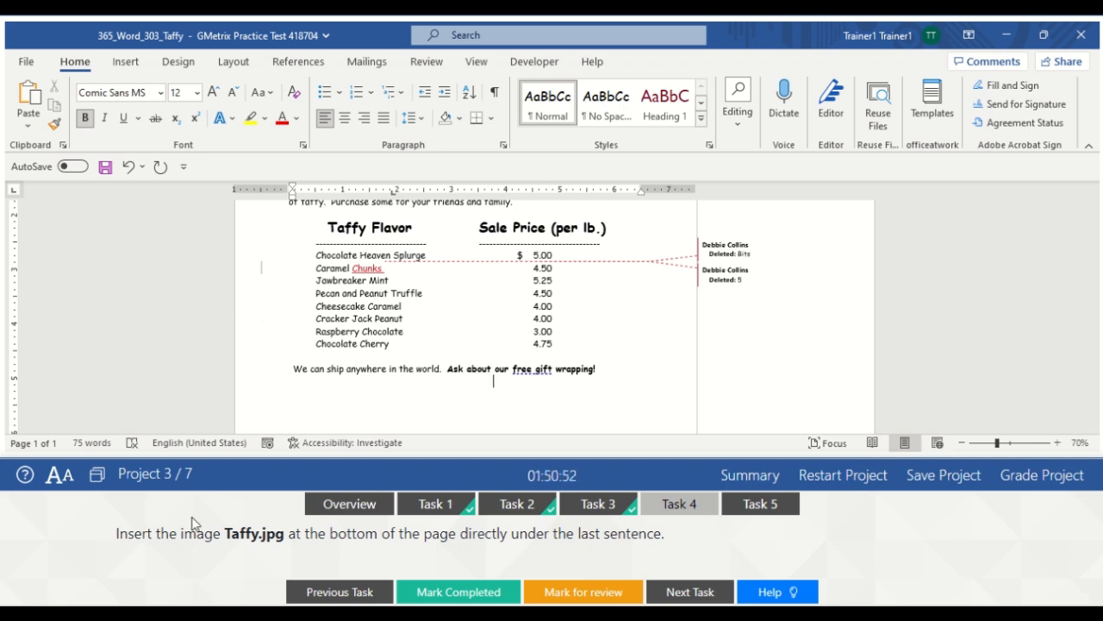
Insert the Taffy picture from Documents > GMetrixTemplates there and mark Task 4 completed
click(124, 69)
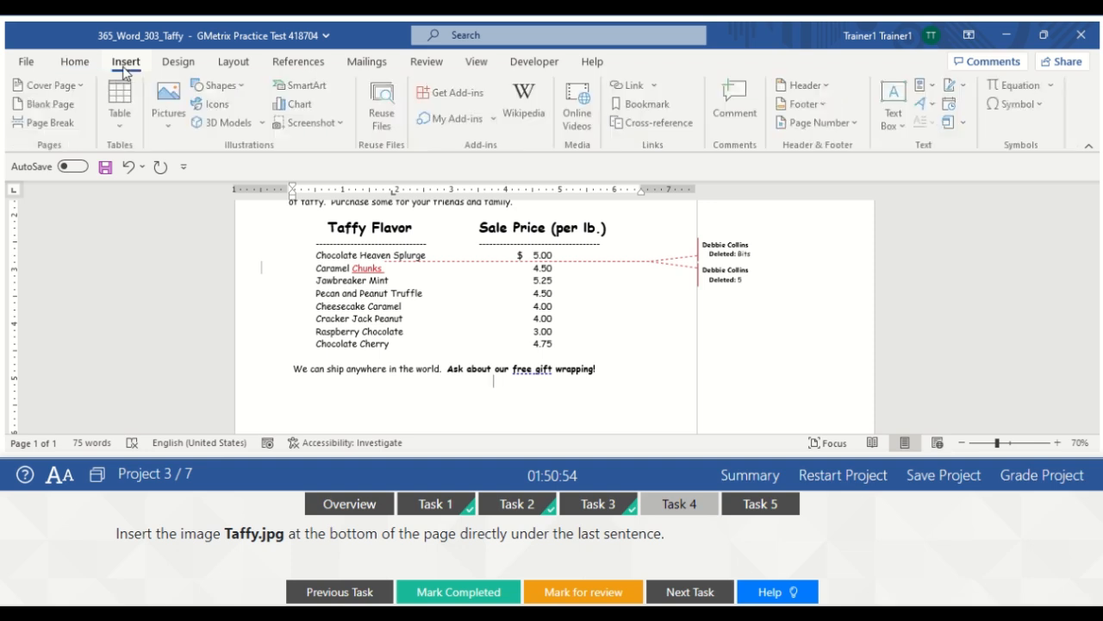
click(171, 130)
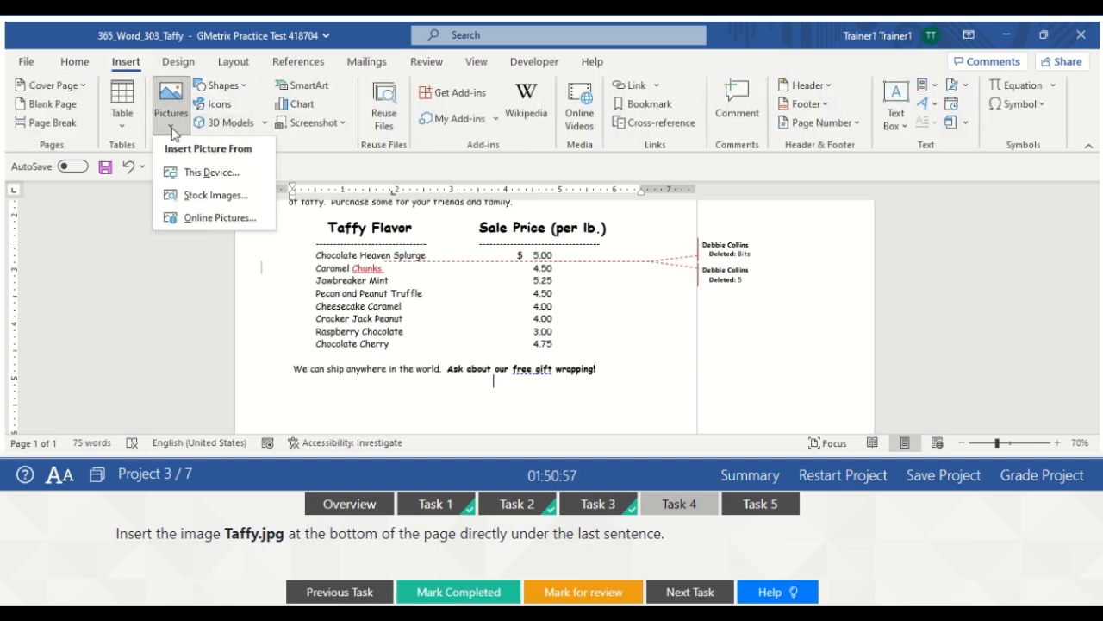
click(215, 175)
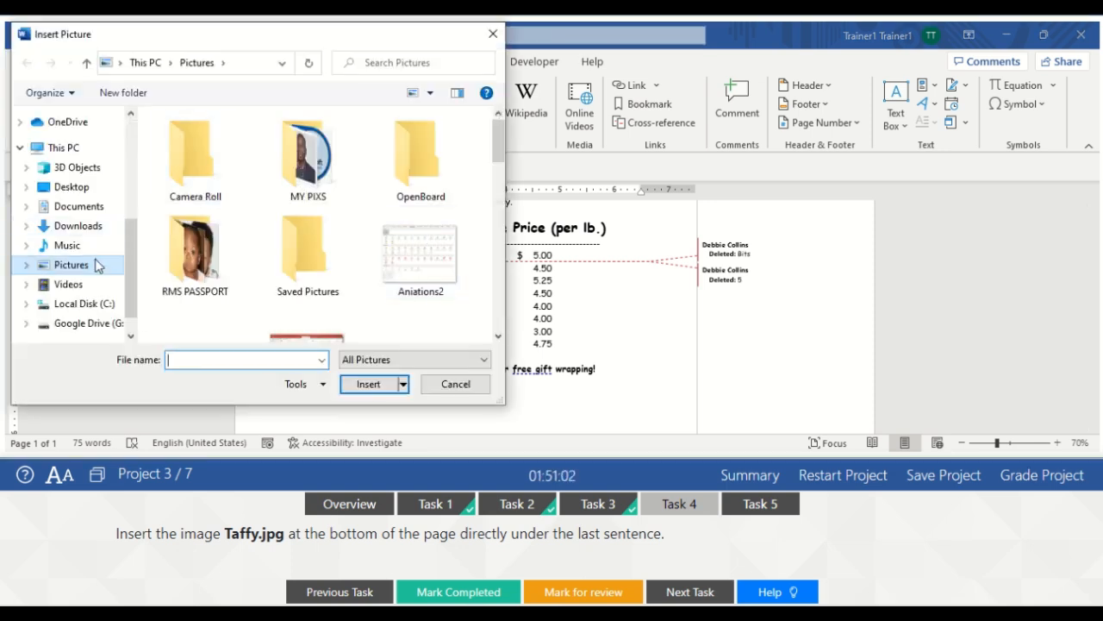
click(78, 206)
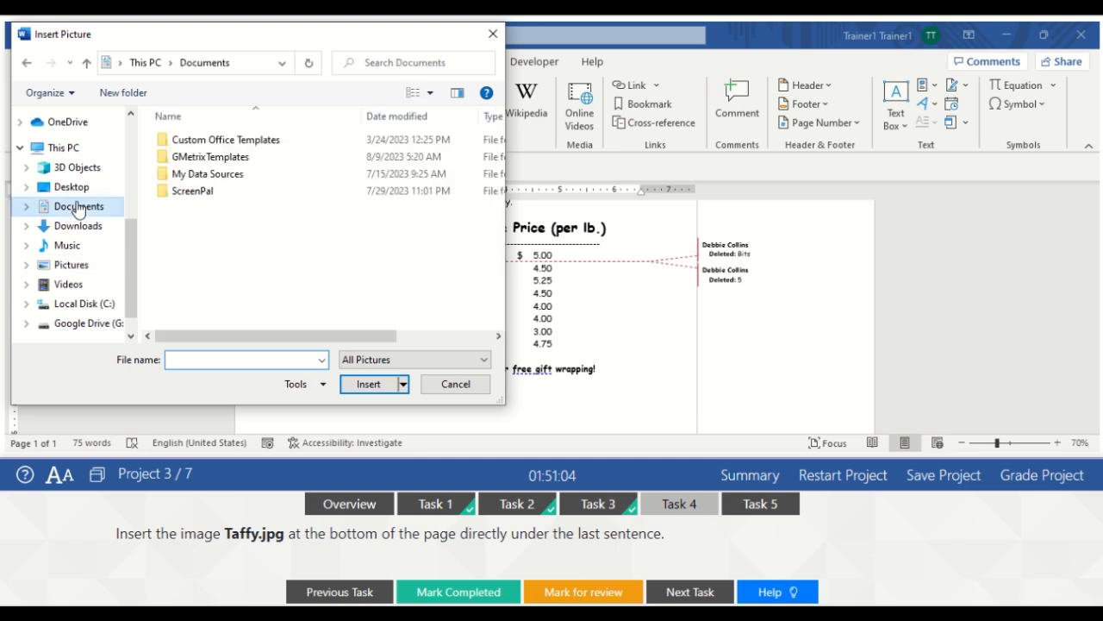
click(197, 160)
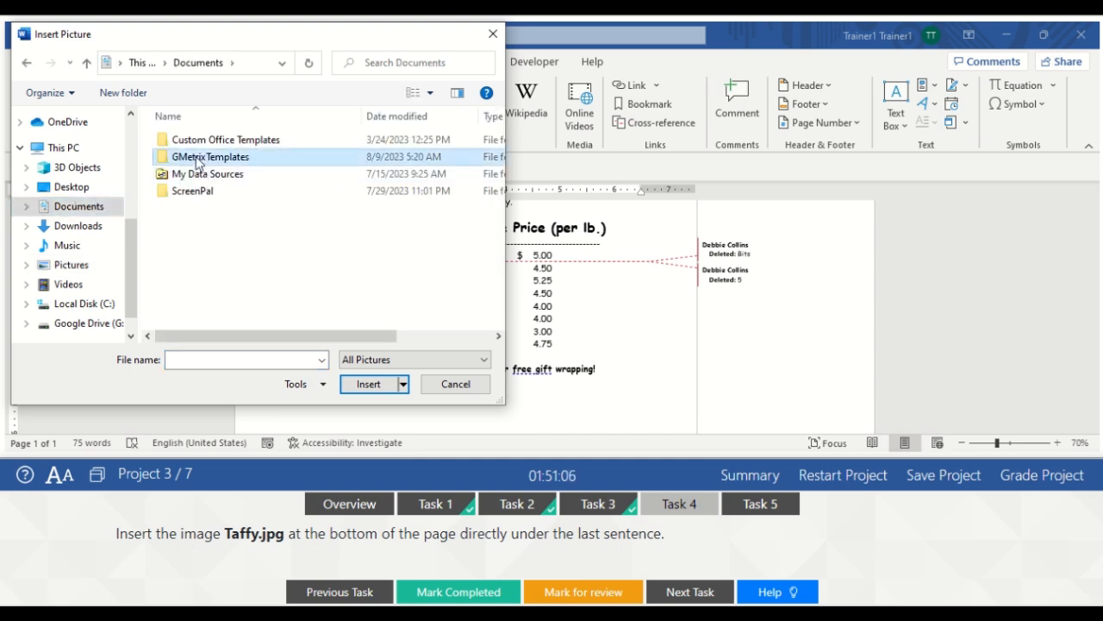
double_click(198, 160)
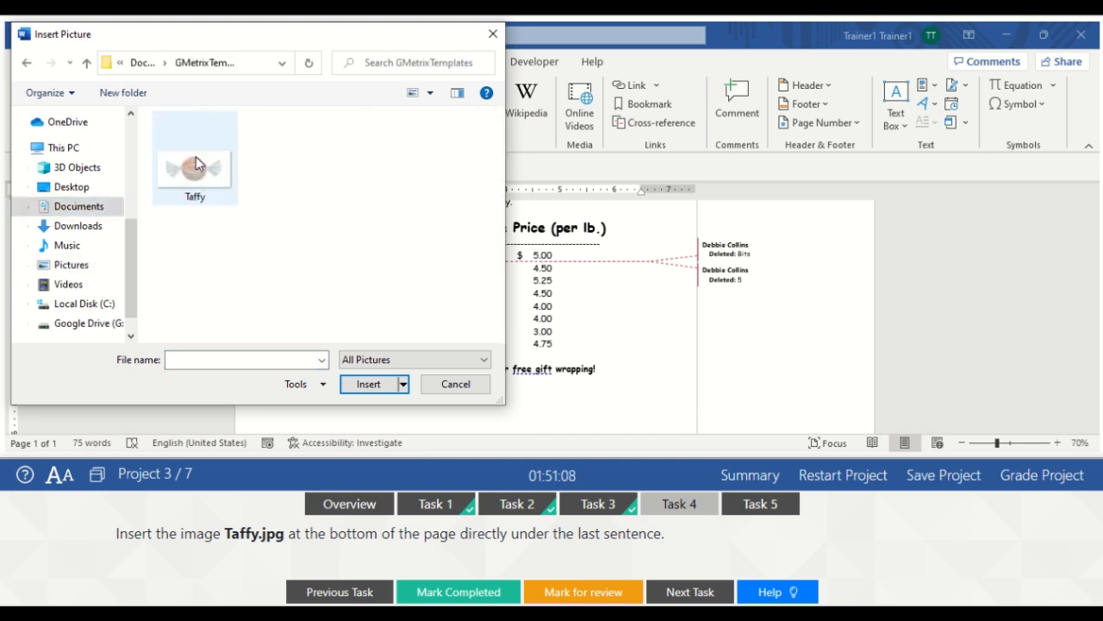
click(198, 179)
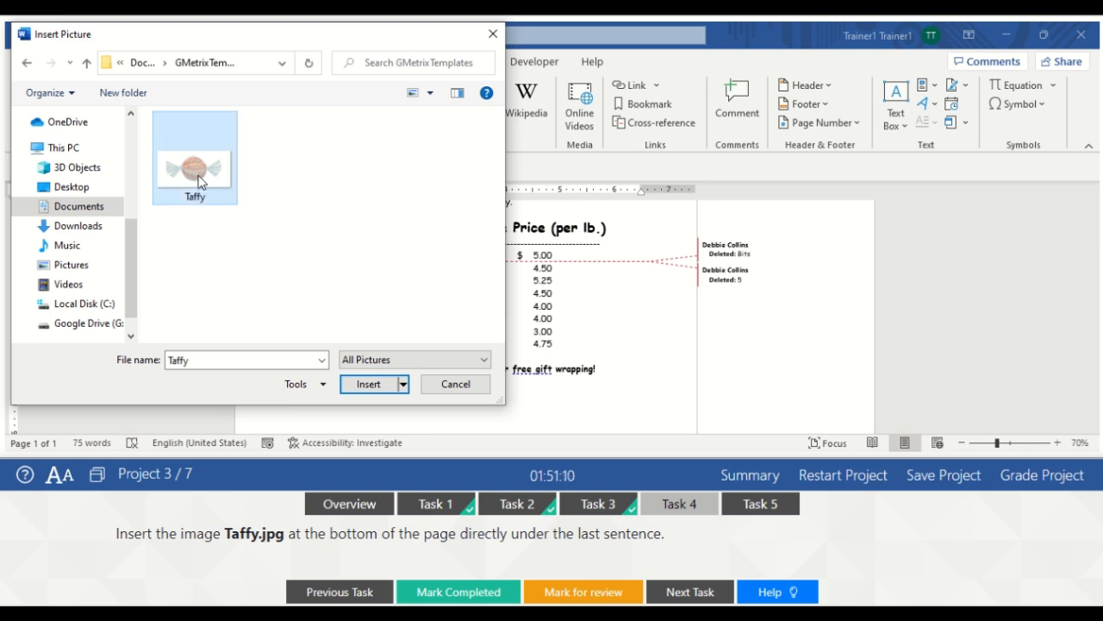
click(366, 384)
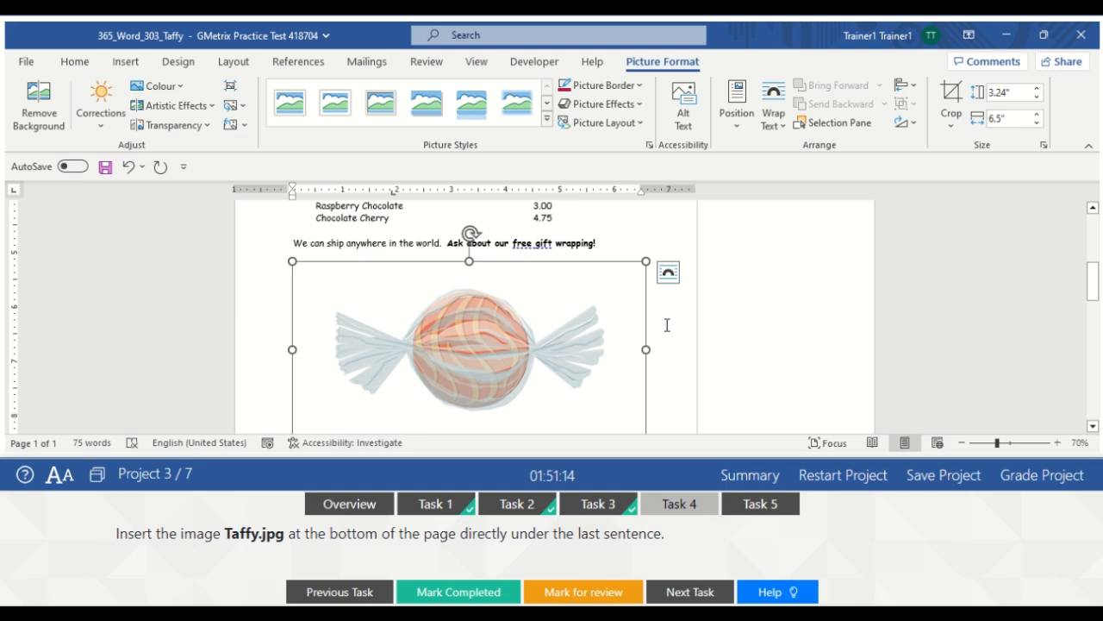
click(682, 386)
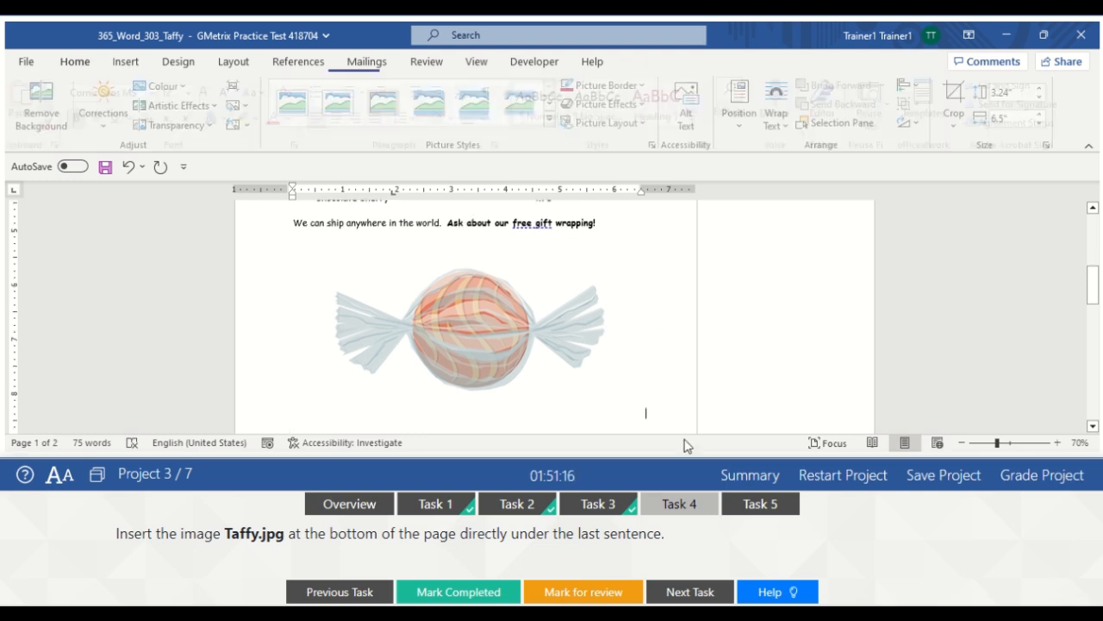
click(447, 592)
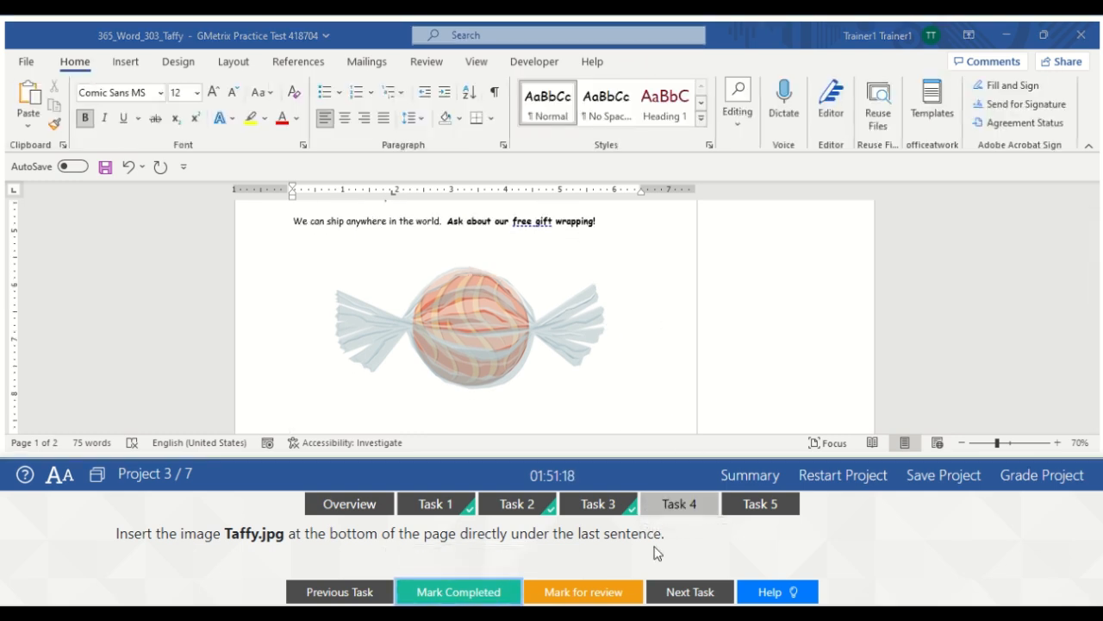
Show the taffy flyer's tracked revisions in a vertical Reviewing Pane and mark Task 5 completed
click(758, 505)
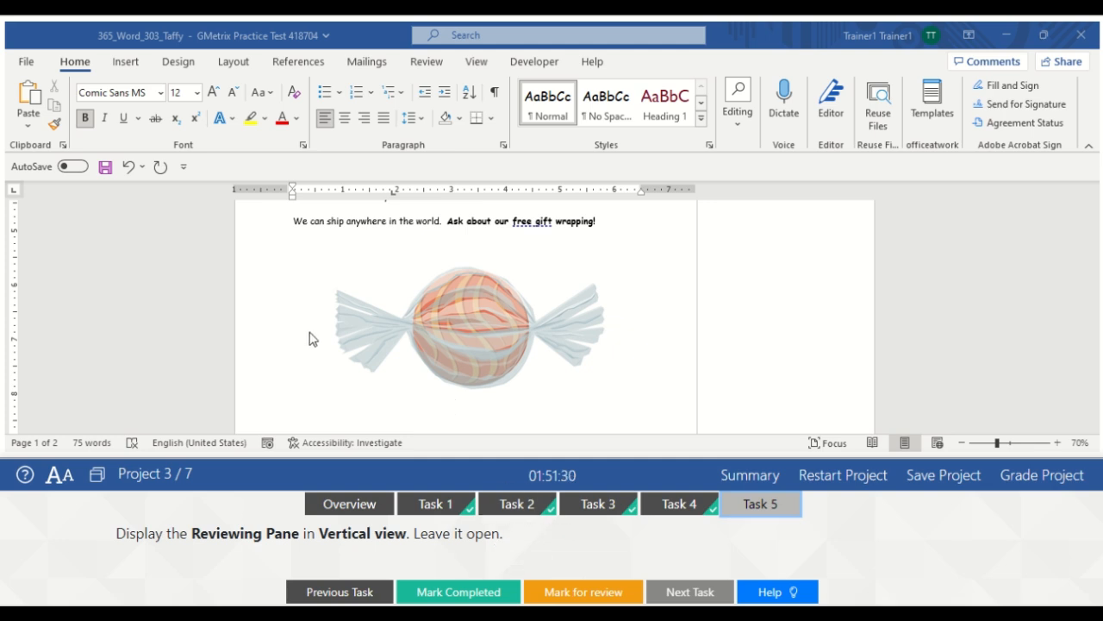
click(430, 62)
click(431, 66)
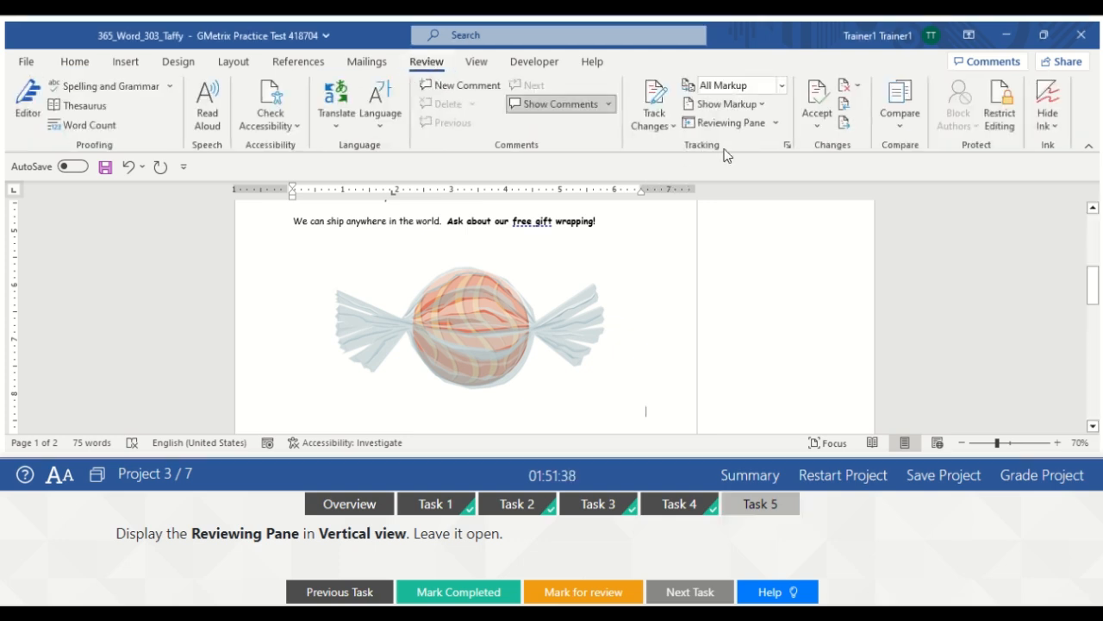
click(776, 126)
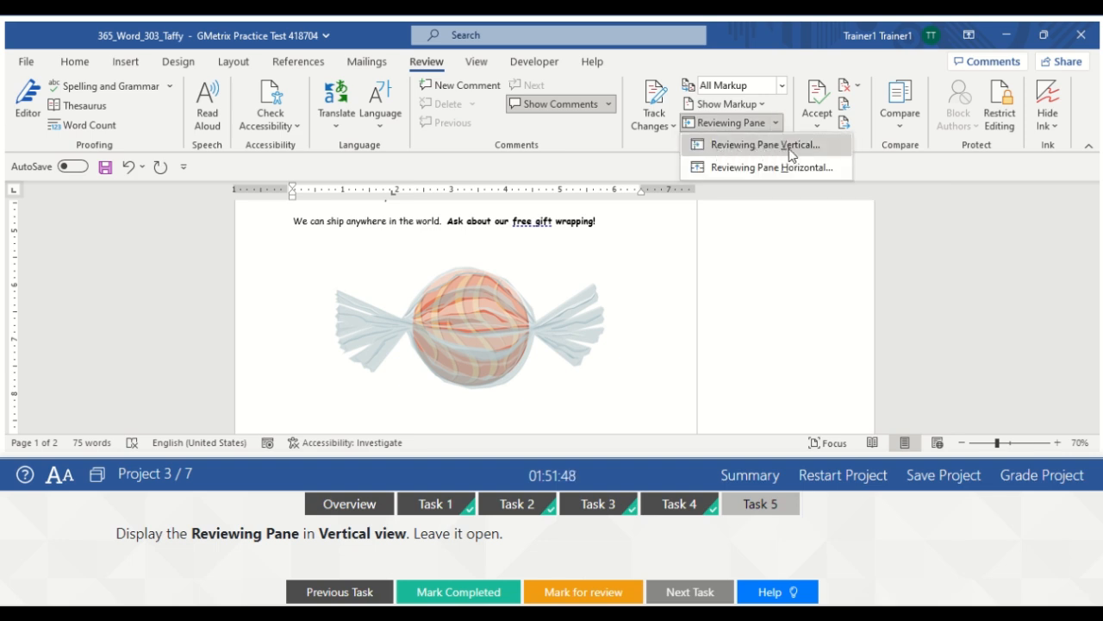
click(791, 147)
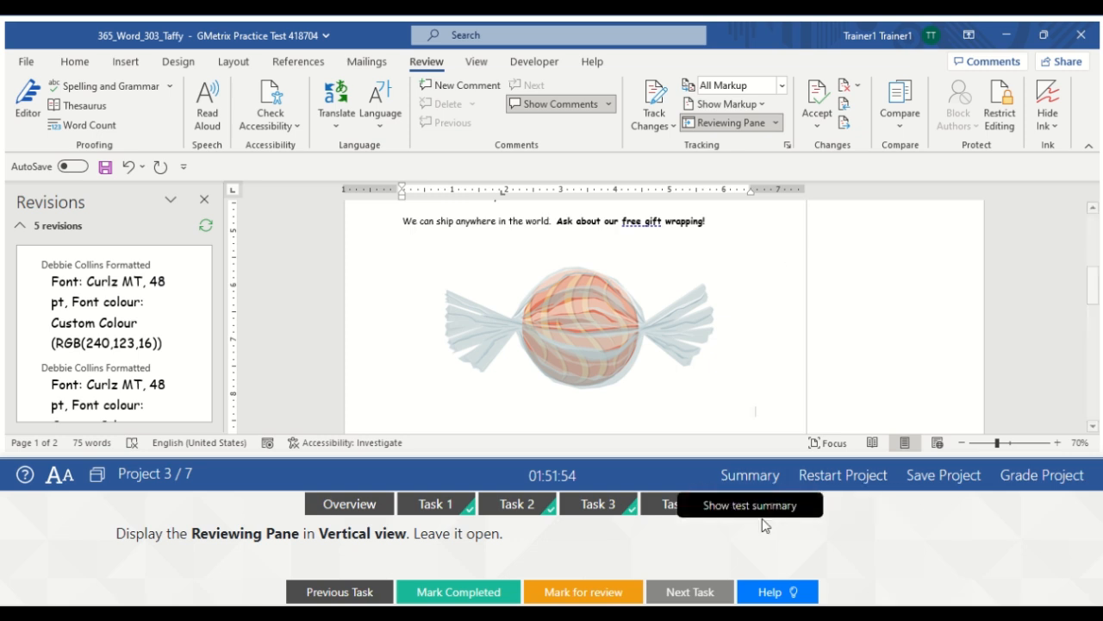
click(460, 594)
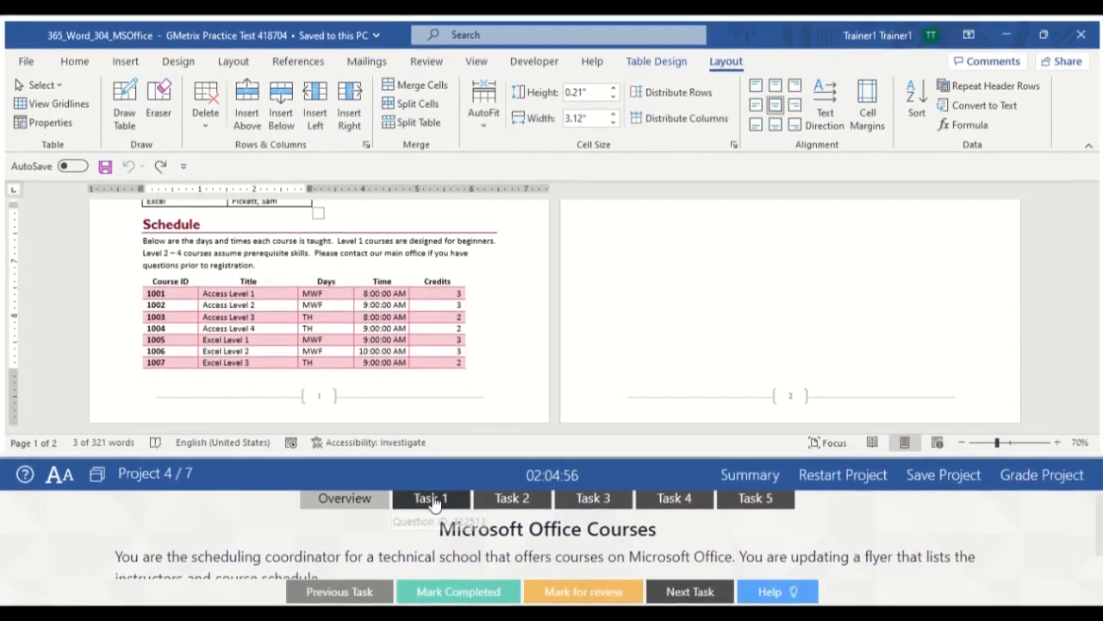
Open Task 1 and select the course entries in the instructors table's first column
click(431, 491)
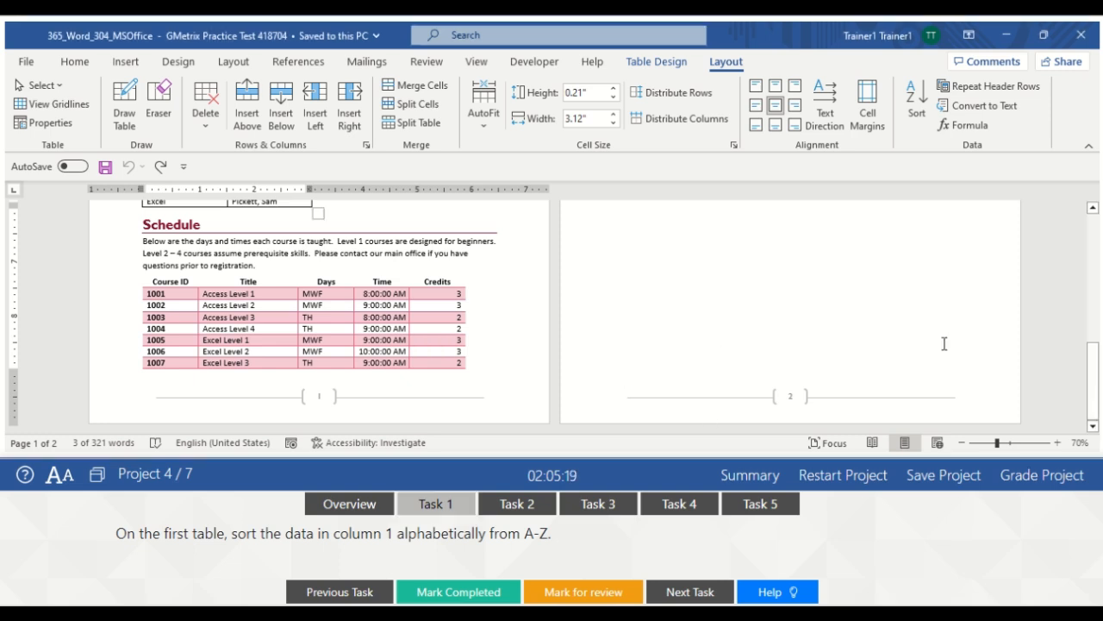
drag(1092, 382, 1067, 302)
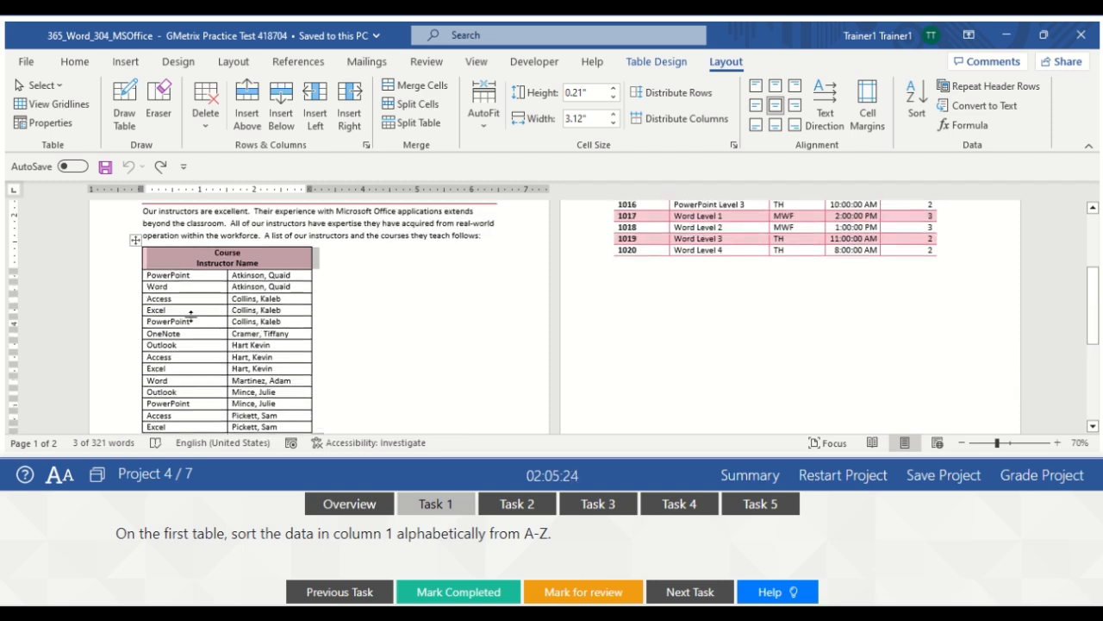
click(152, 277)
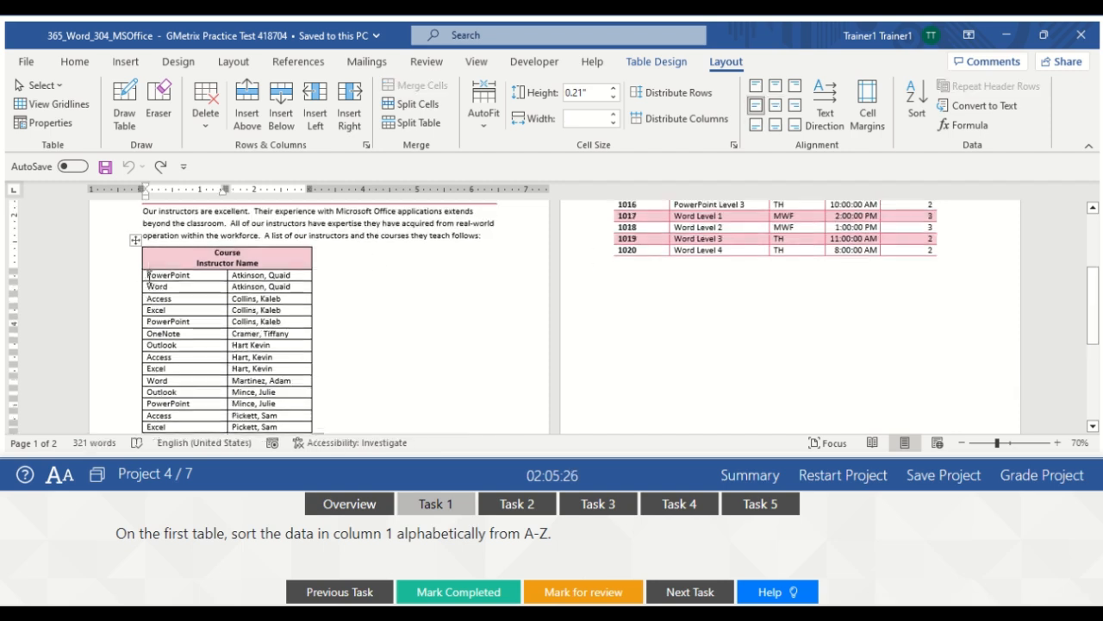
drag(148, 278, 178, 429)
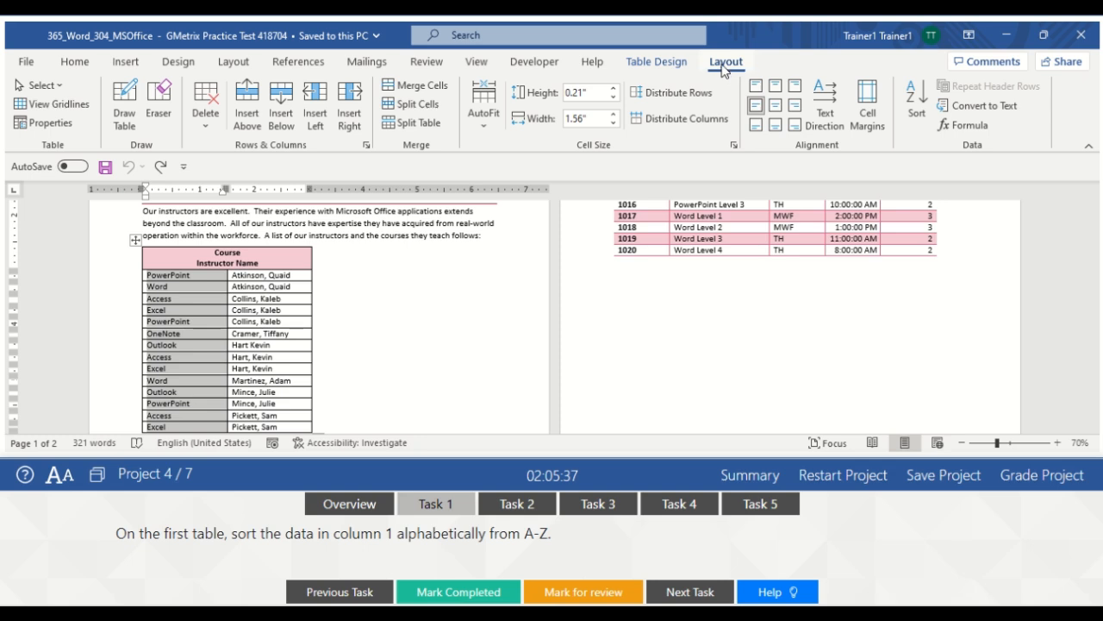
click(660, 64)
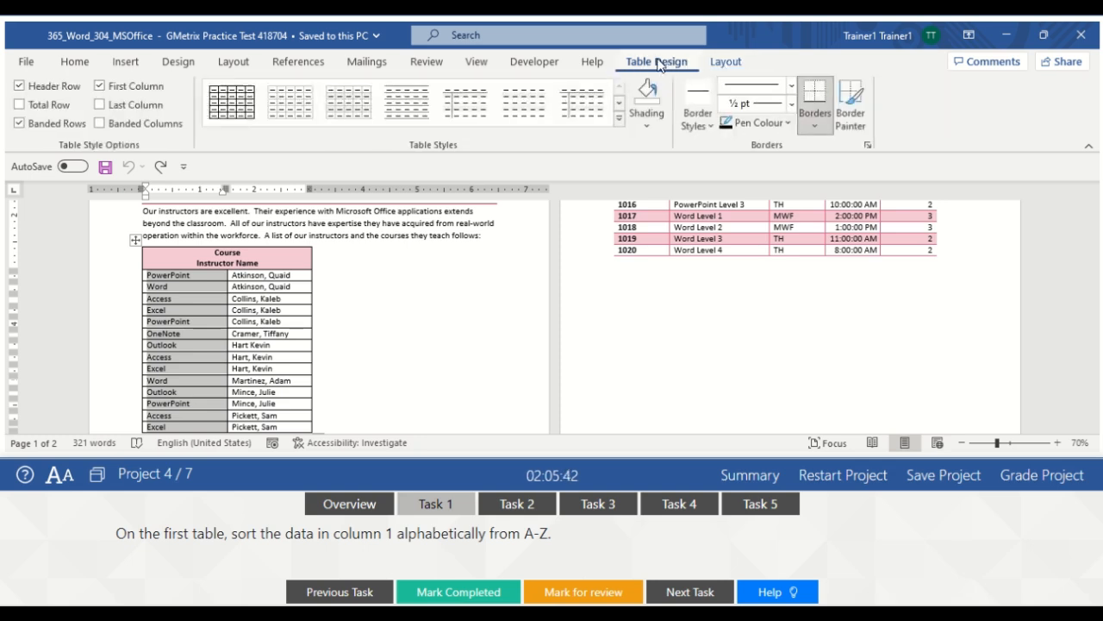
click(727, 62)
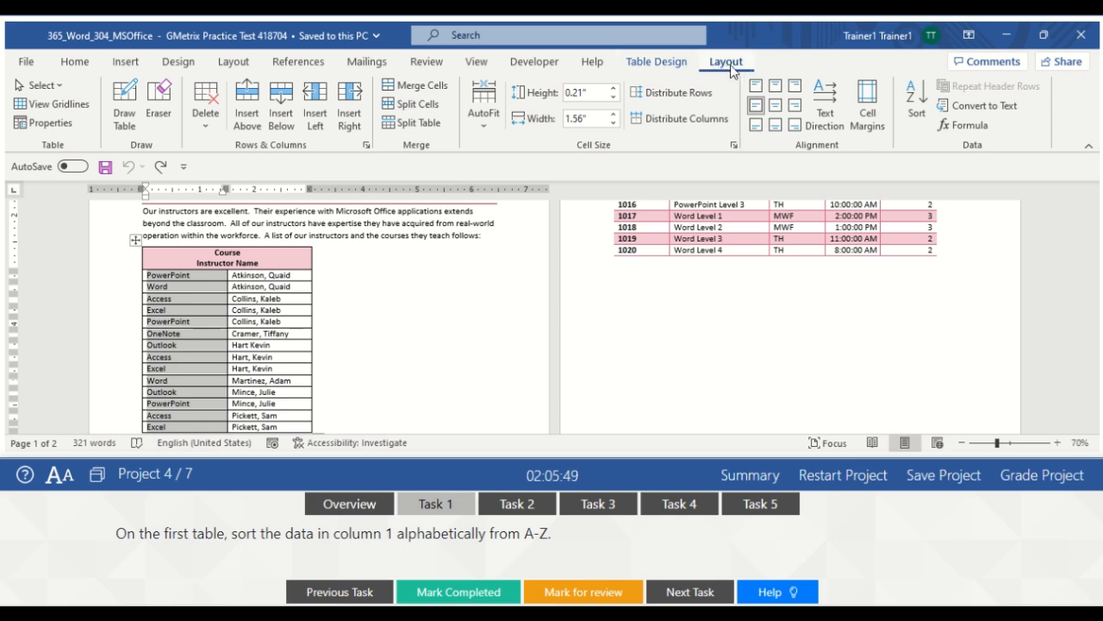
click(376, 310)
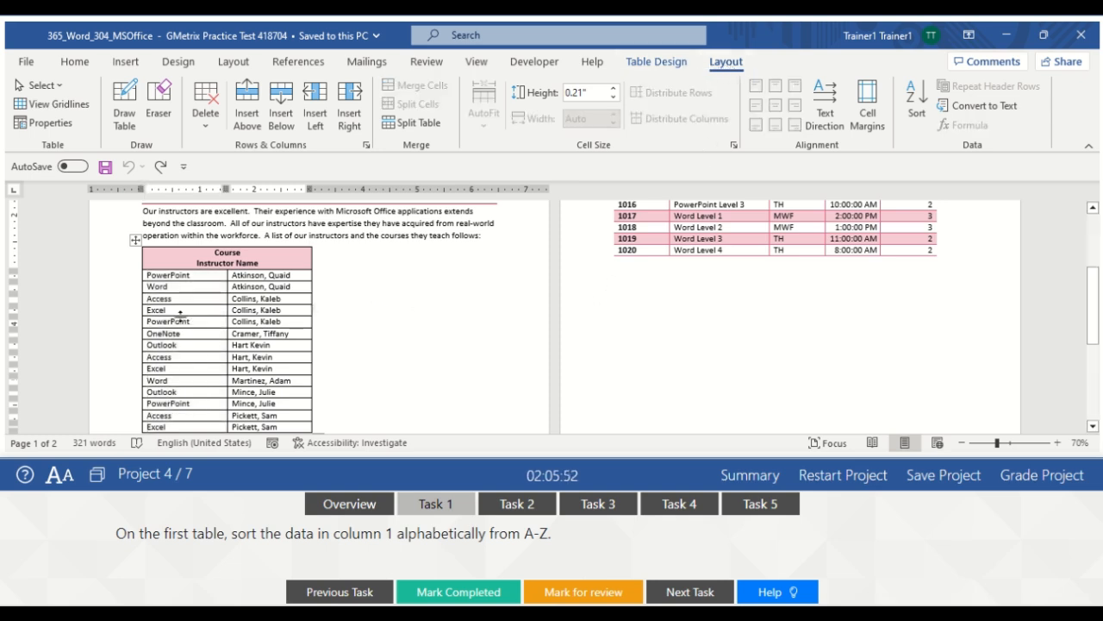
click(402, 343)
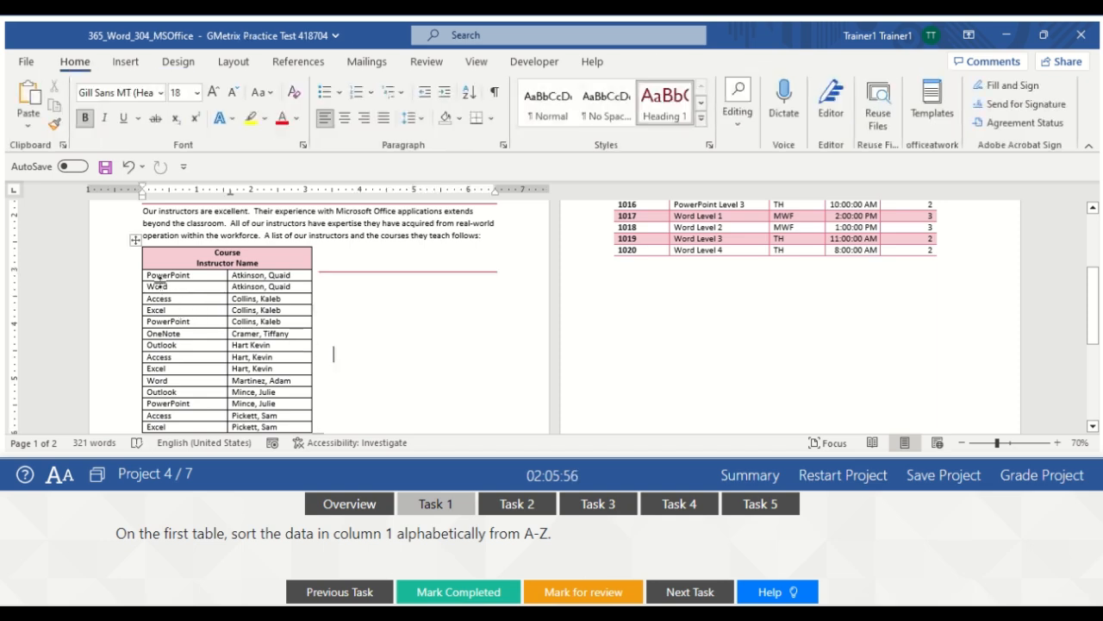
drag(151, 278, 196, 428)
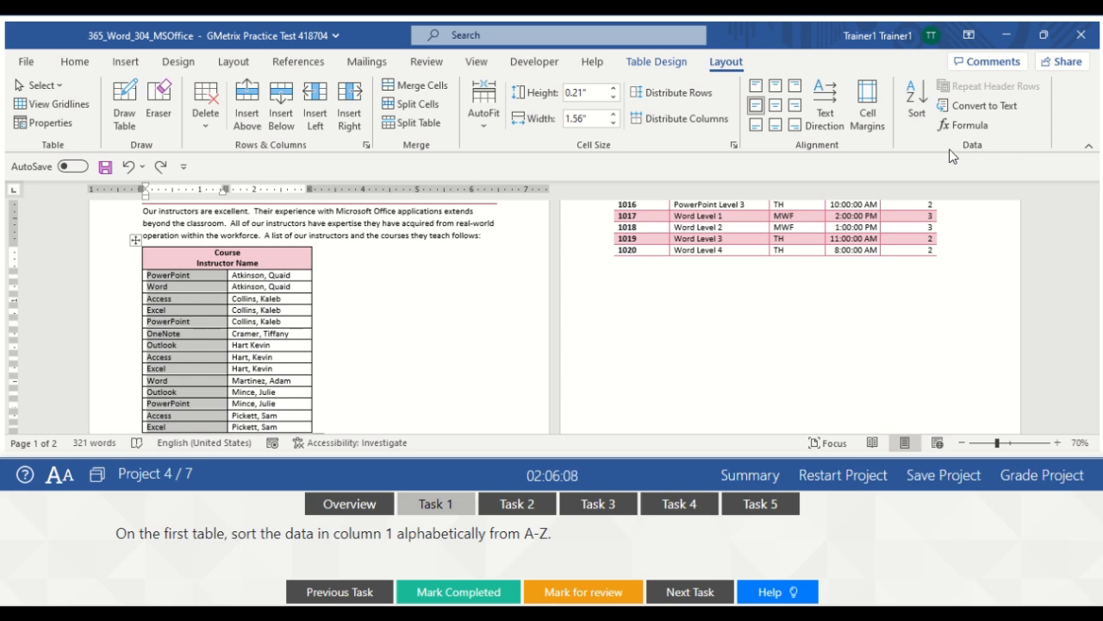
Sort the table ascending (A to Z) by Column 1 and mark the task completed
click(919, 101)
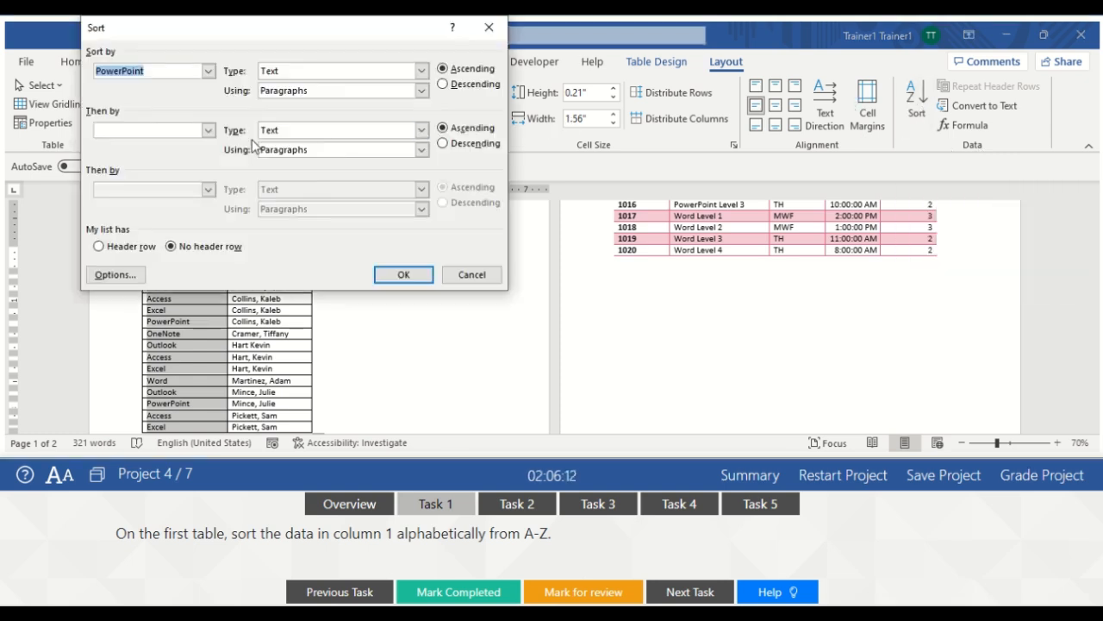
click(208, 71)
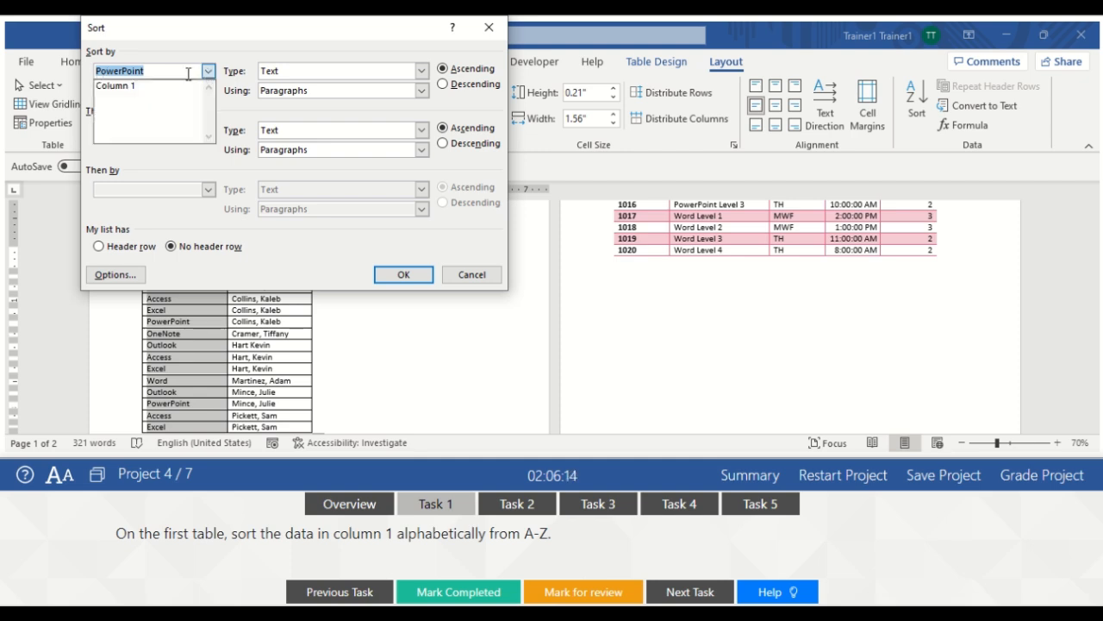
click(149, 85)
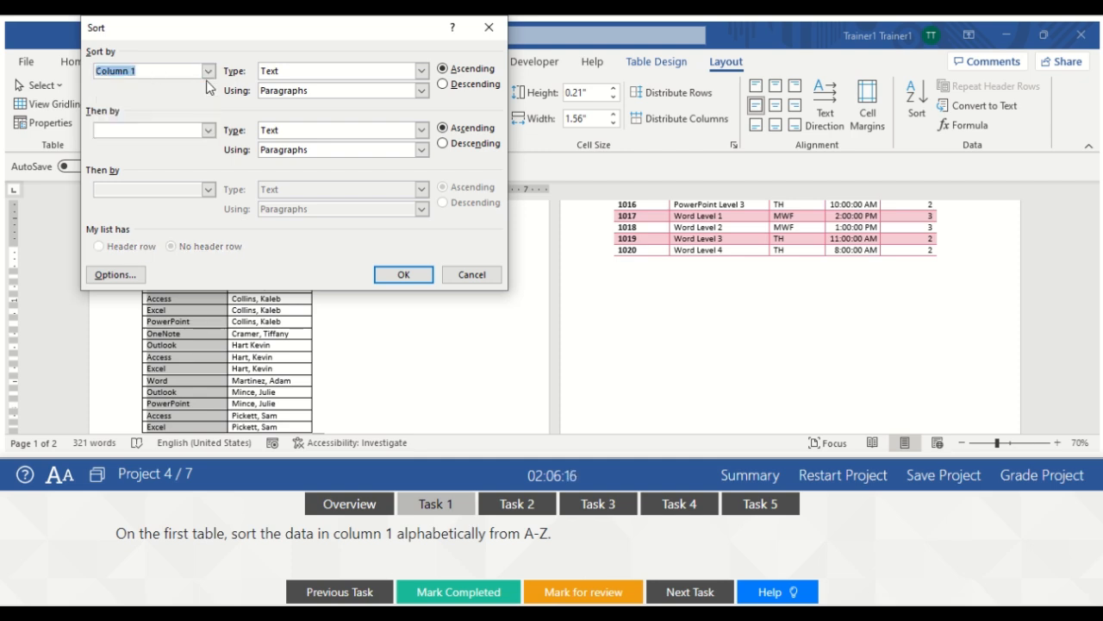
click(208, 70)
click(167, 86)
click(457, 73)
click(404, 276)
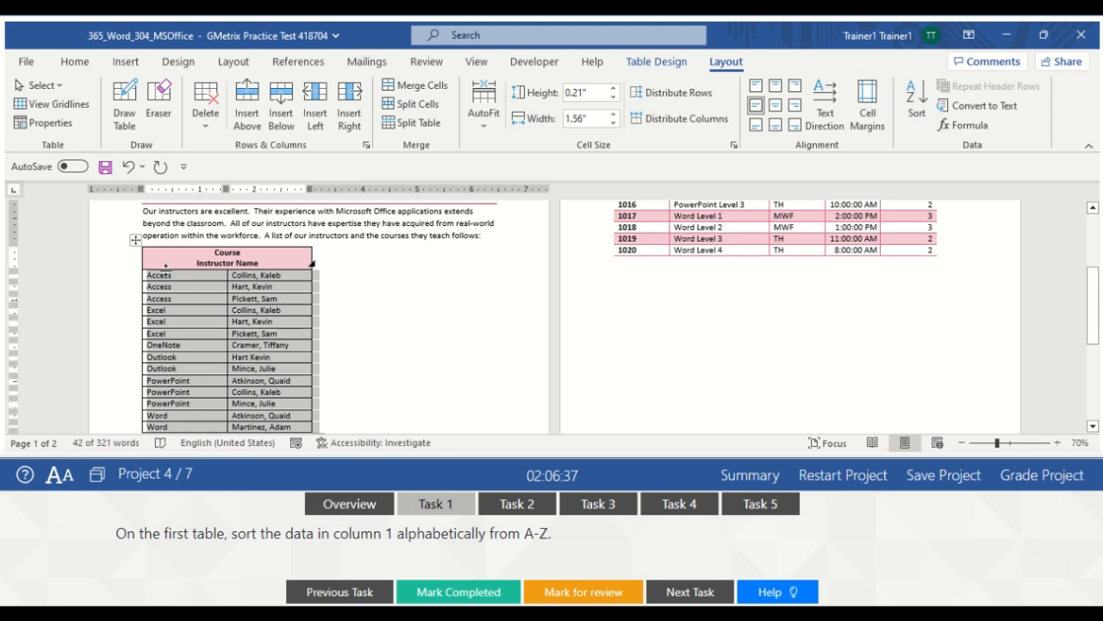
click(382, 306)
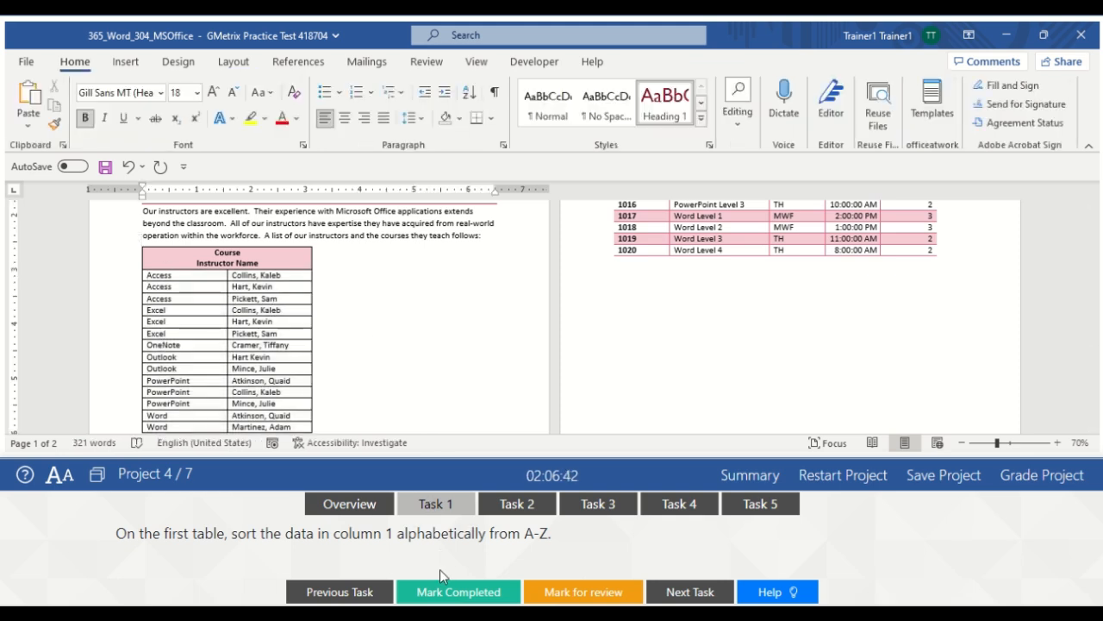
click(427, 591)
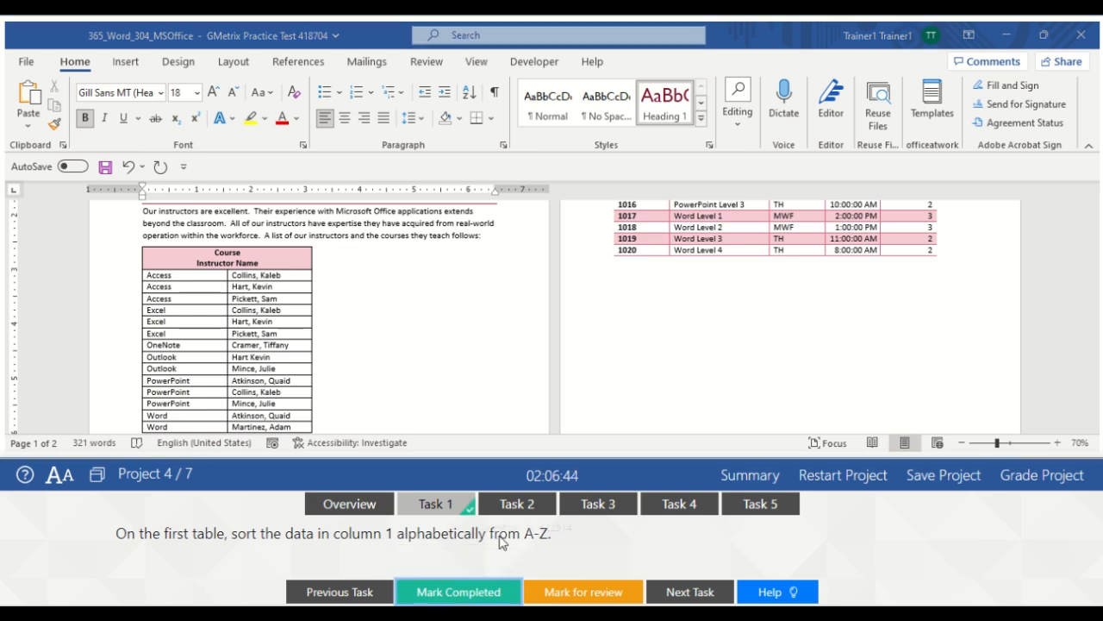
Give the whole instructors table 0.1" left and right cell margins and mark Task 2 completed
click(485, 512)
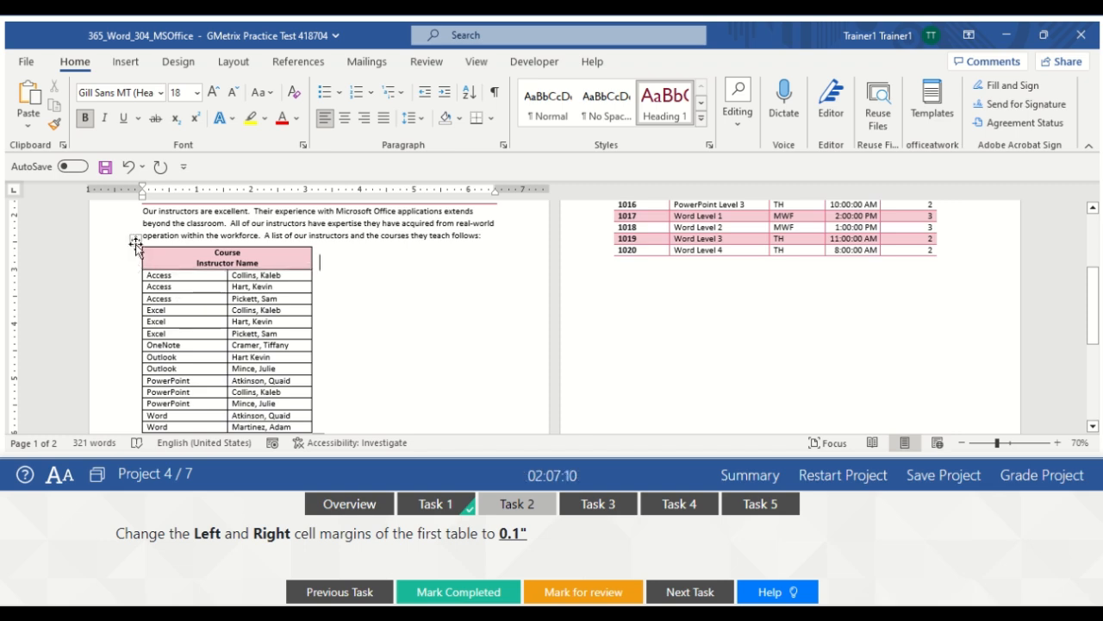
click(135, 240)
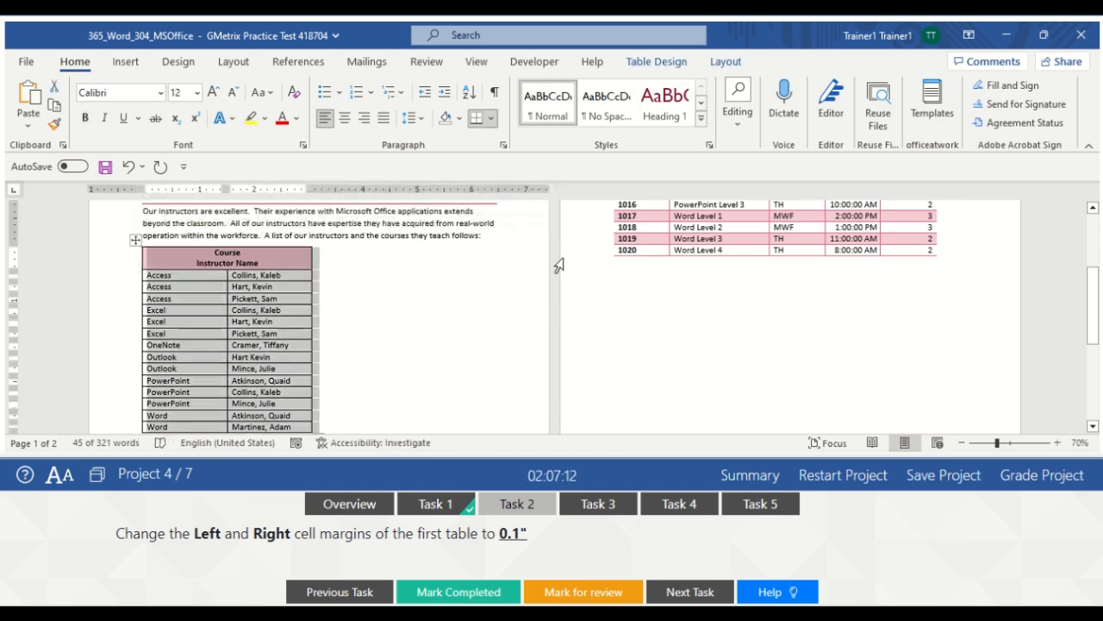
click(725, 62)
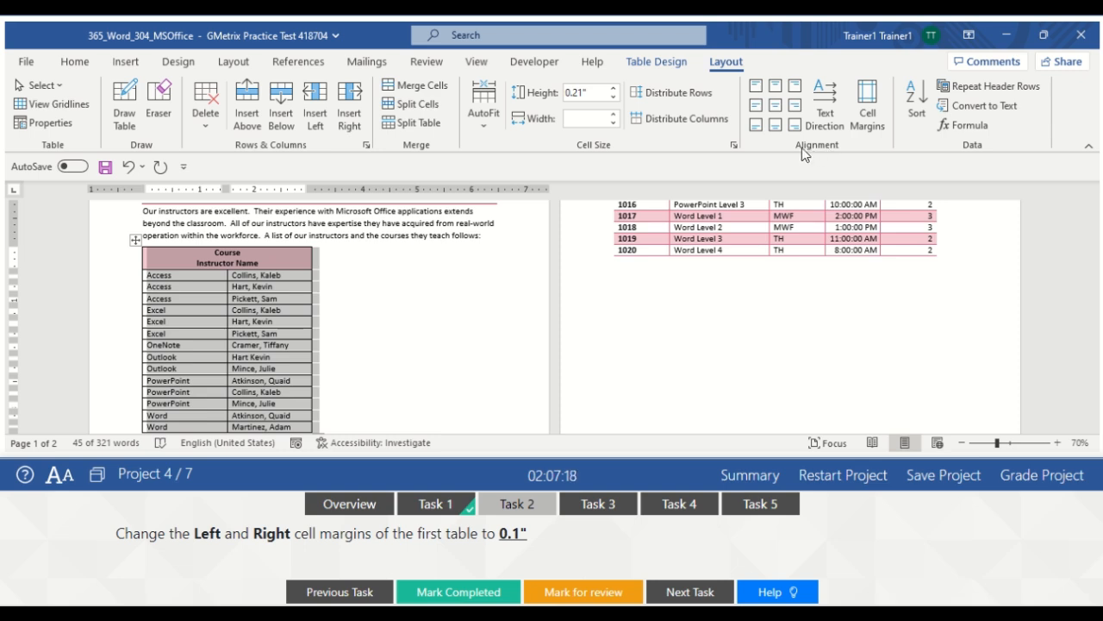
click(870, 119)
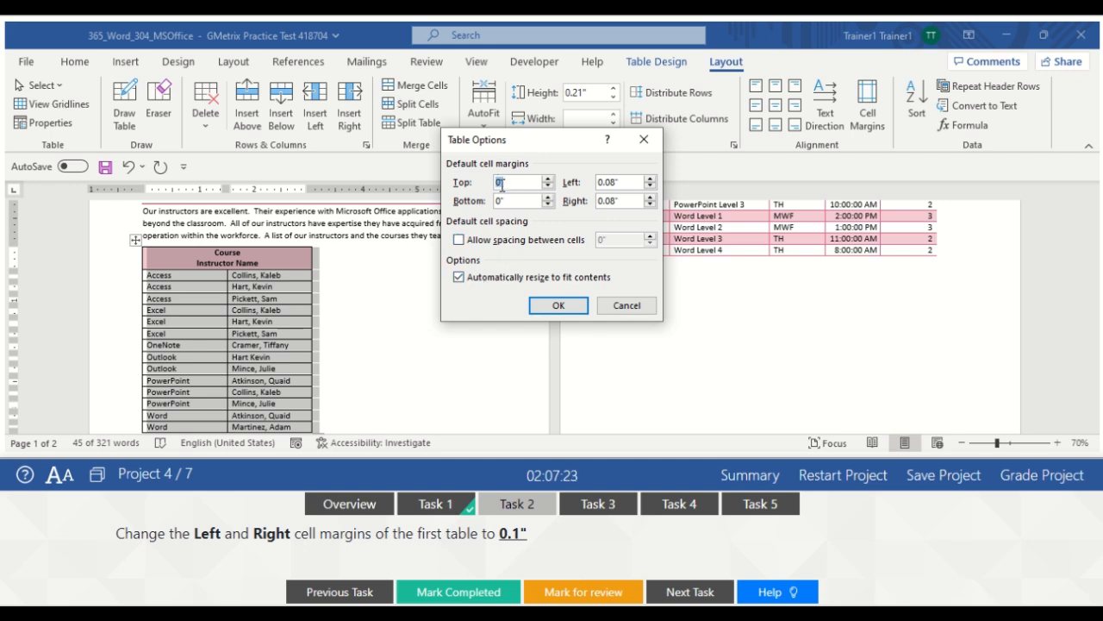
click(650, 180)
click(650, 196)
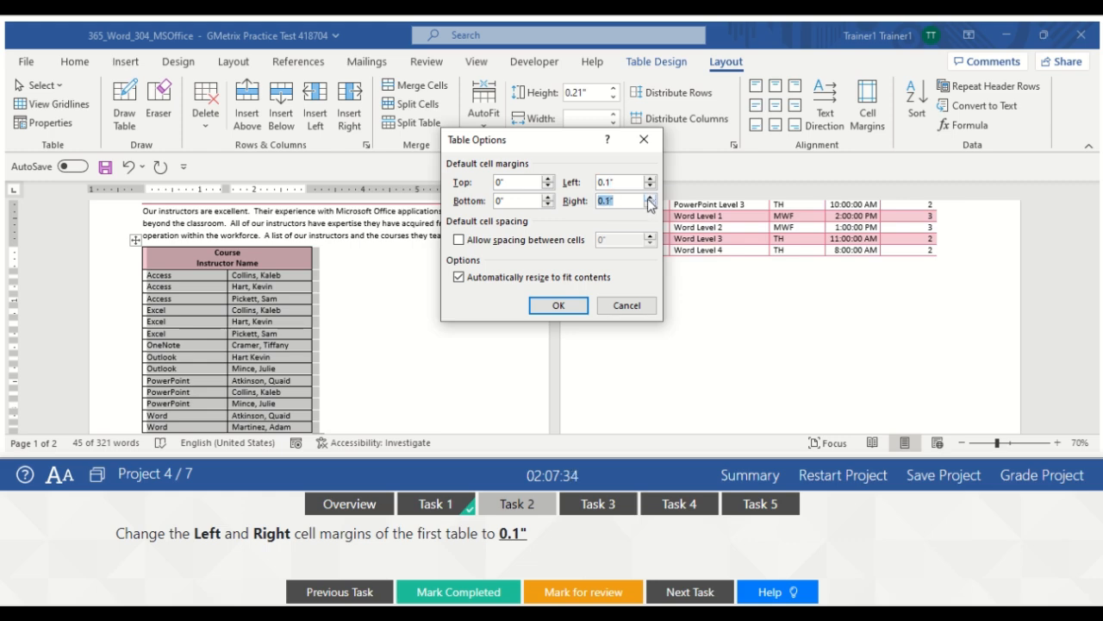
click(559, 306)
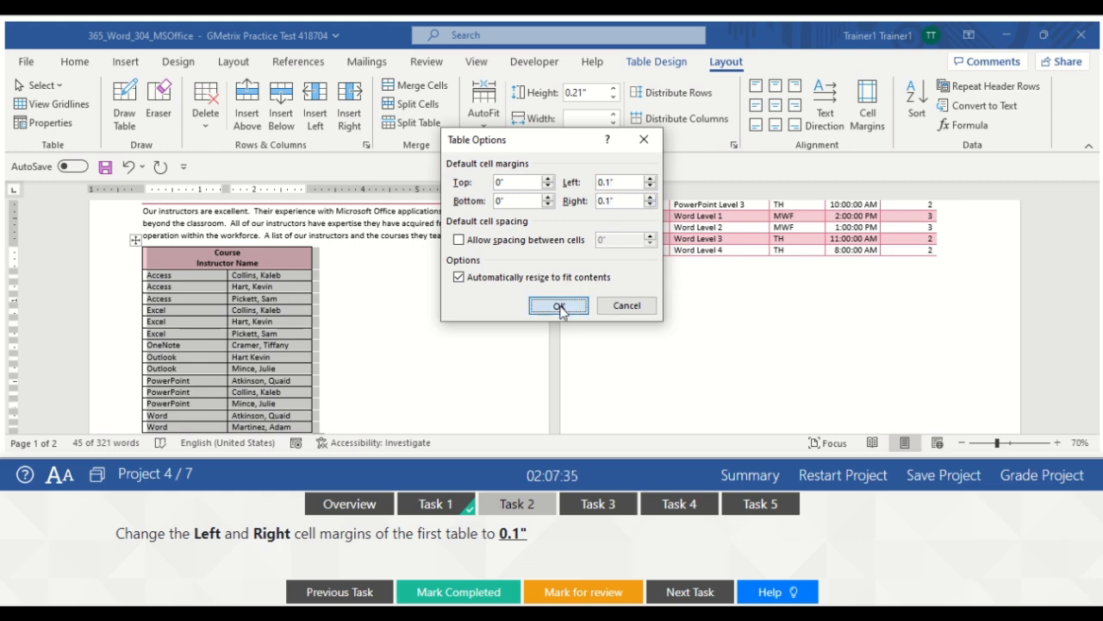
click(423, 317)
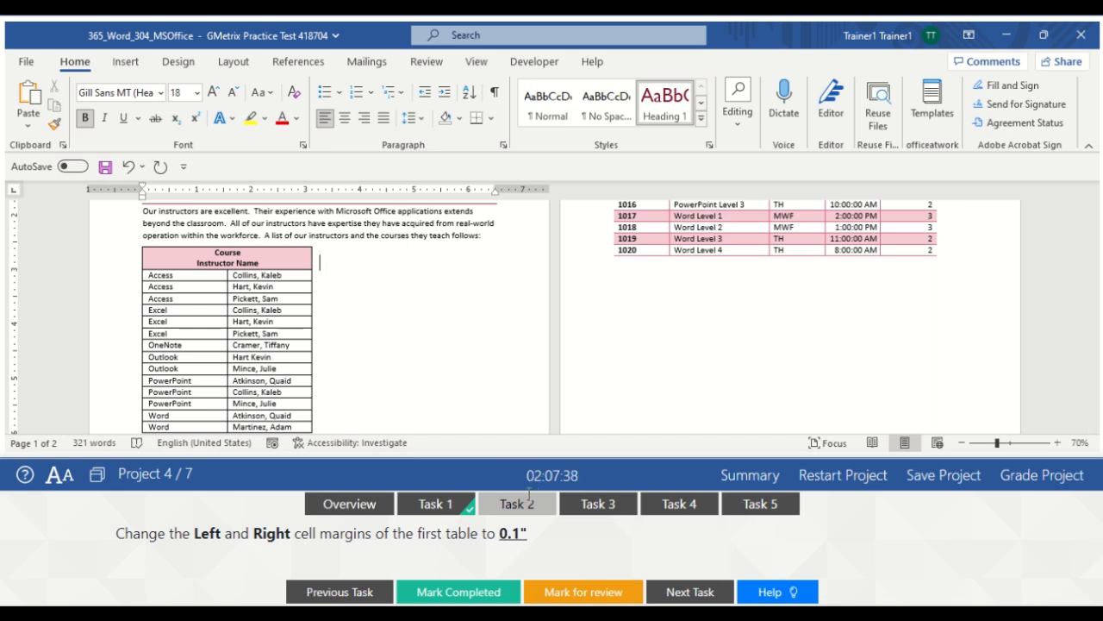
click(448, 592)
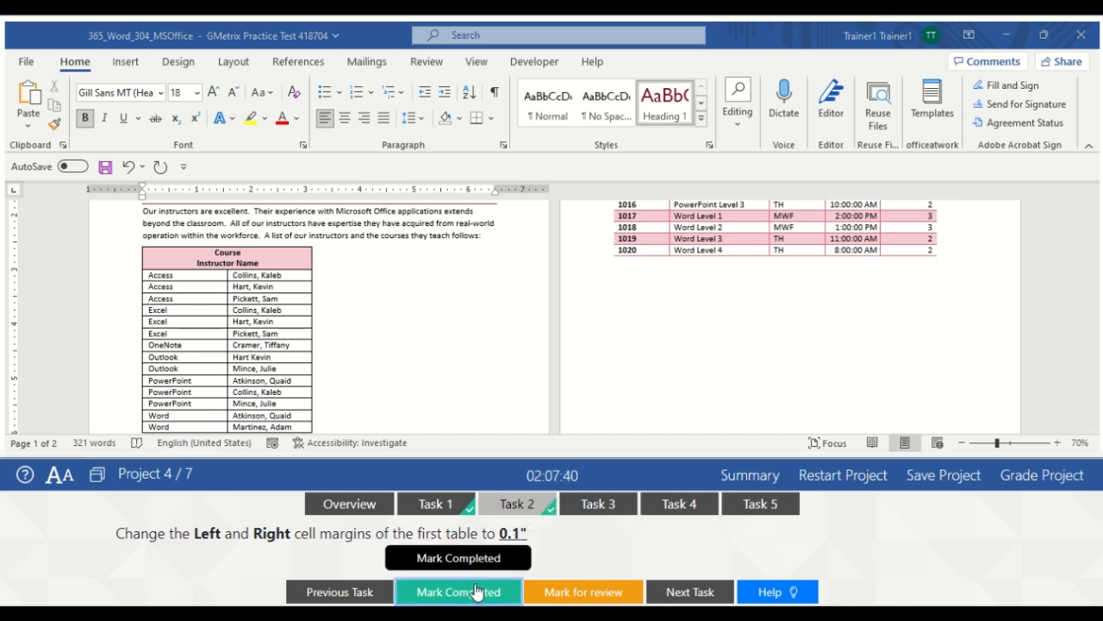
Open Task 3 and select the Course Instructor Name header row of the first table
click(624, 503)
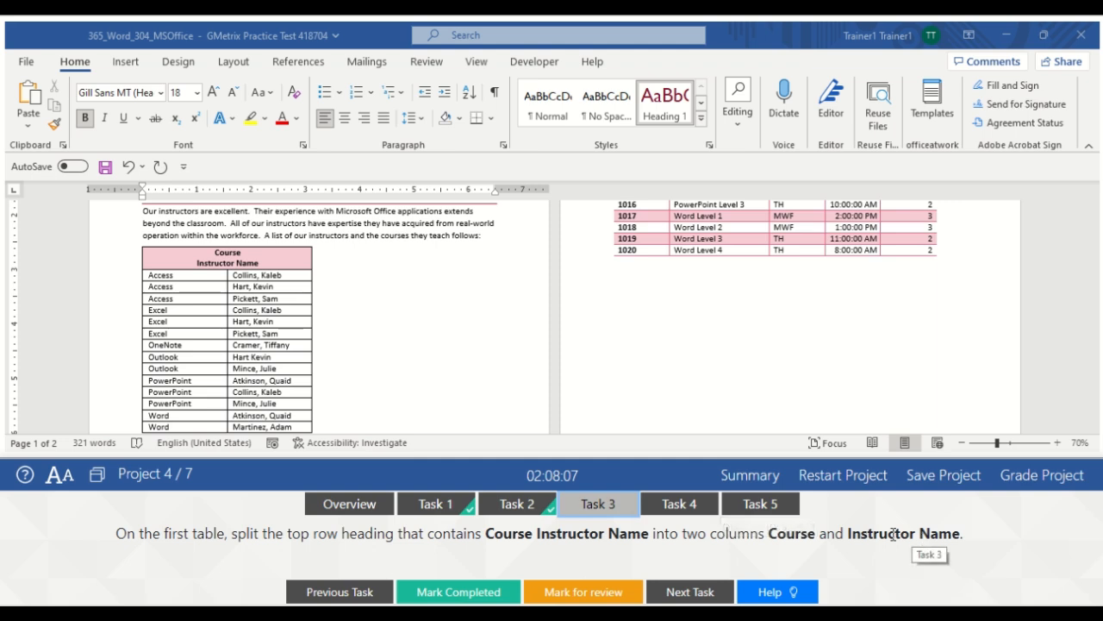
click(129, 264)
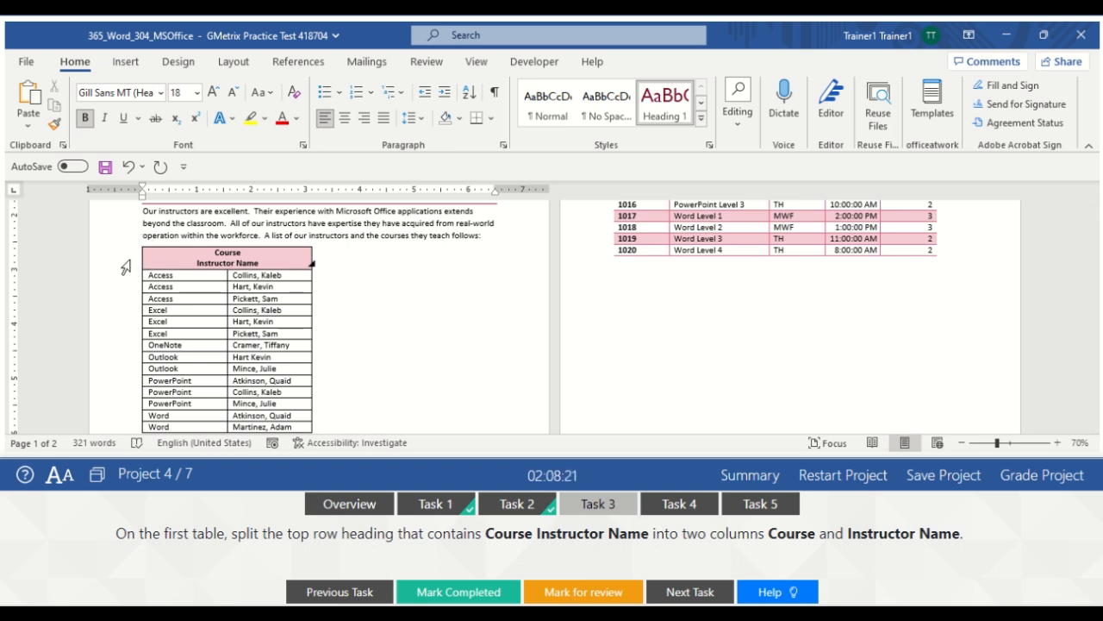
click(126, 266)
click(151, 262)
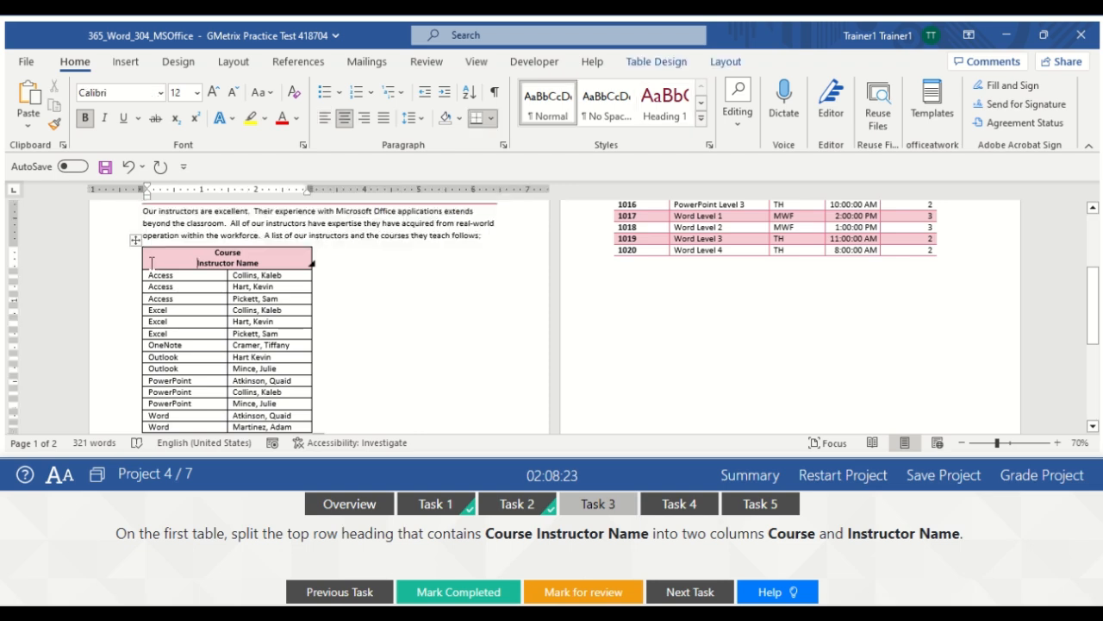
drag(150, 258, 259, 262)
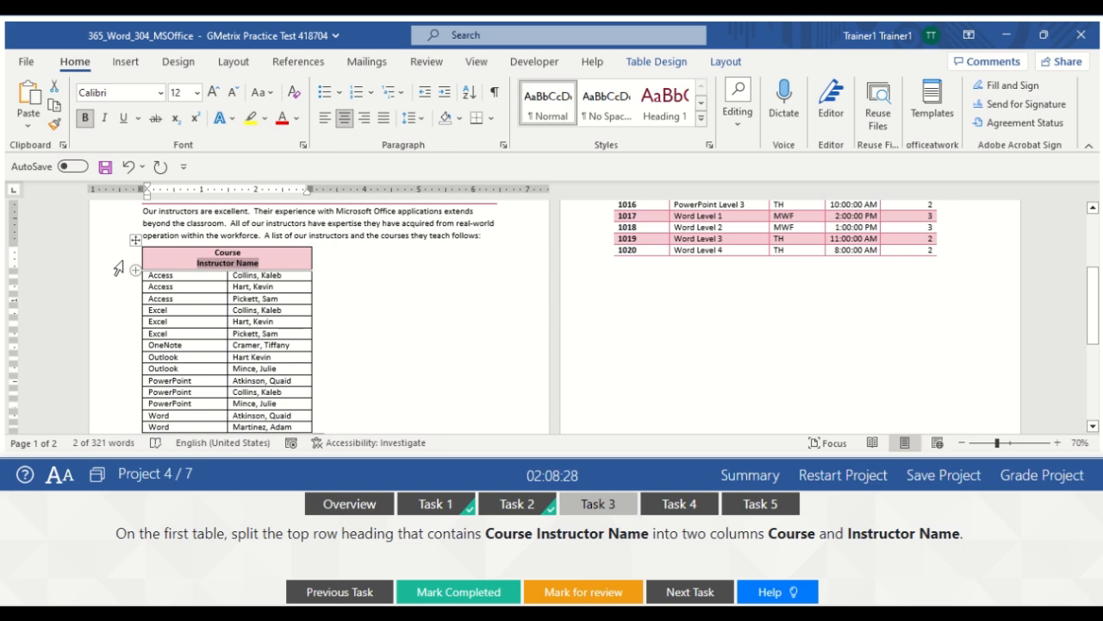
click(117, 267)
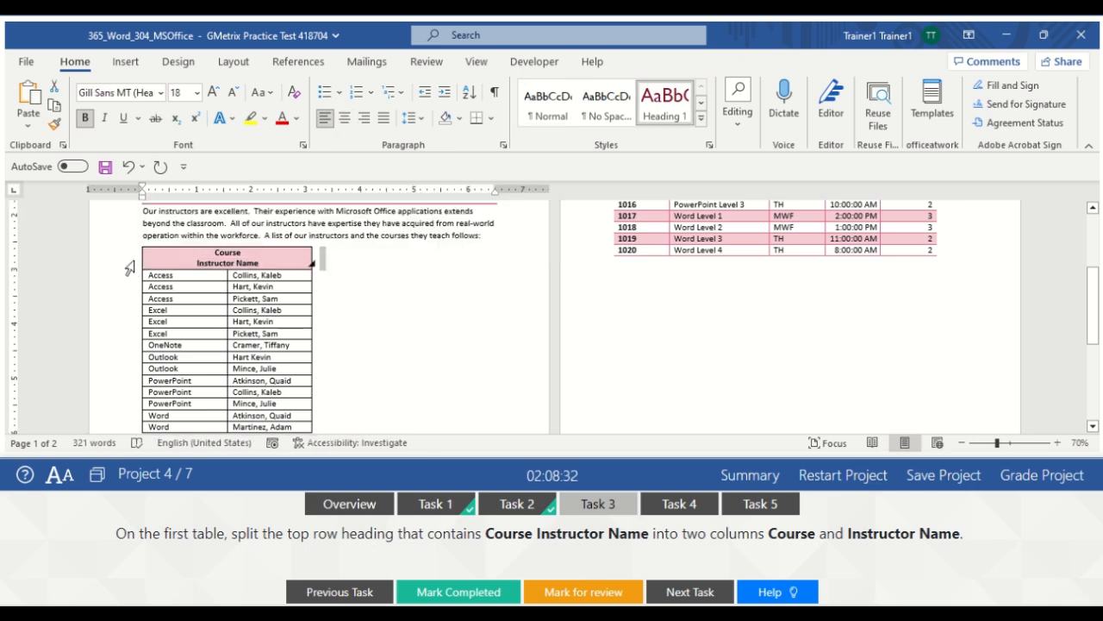
click(132, 267)
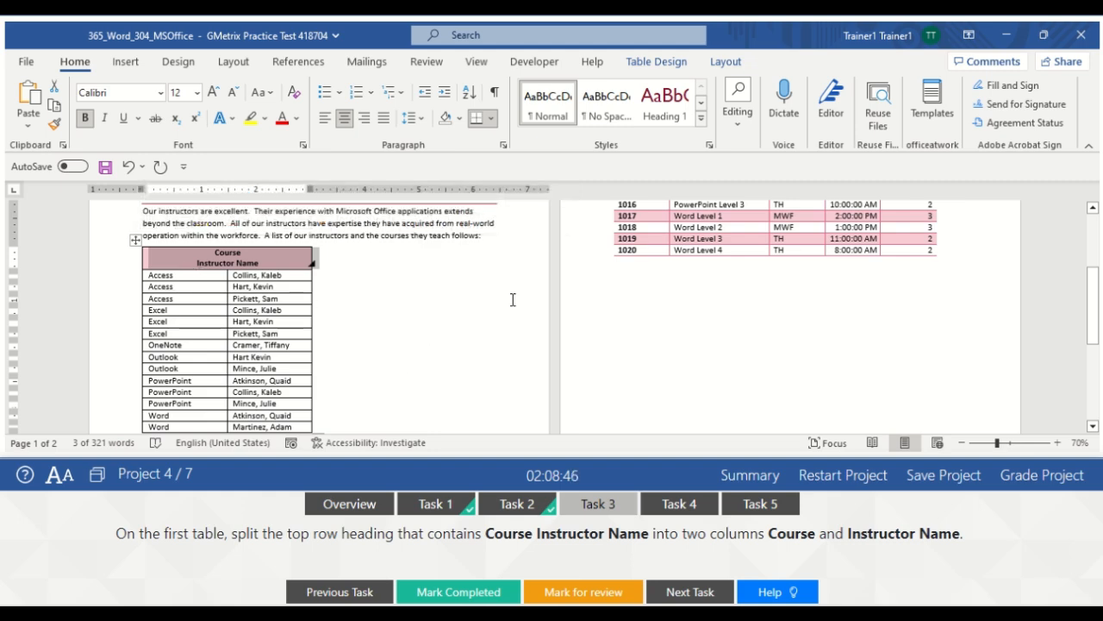
Split the header into two columns, Course and Instructor Name, and mark the task completed
click(726, 62)
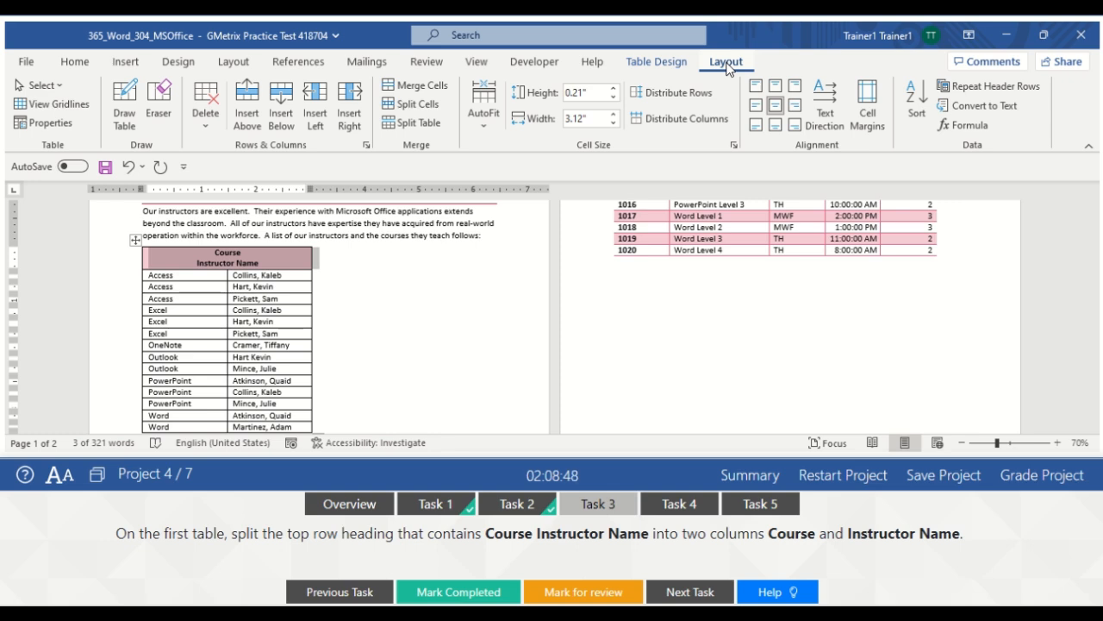
click(421, 105)
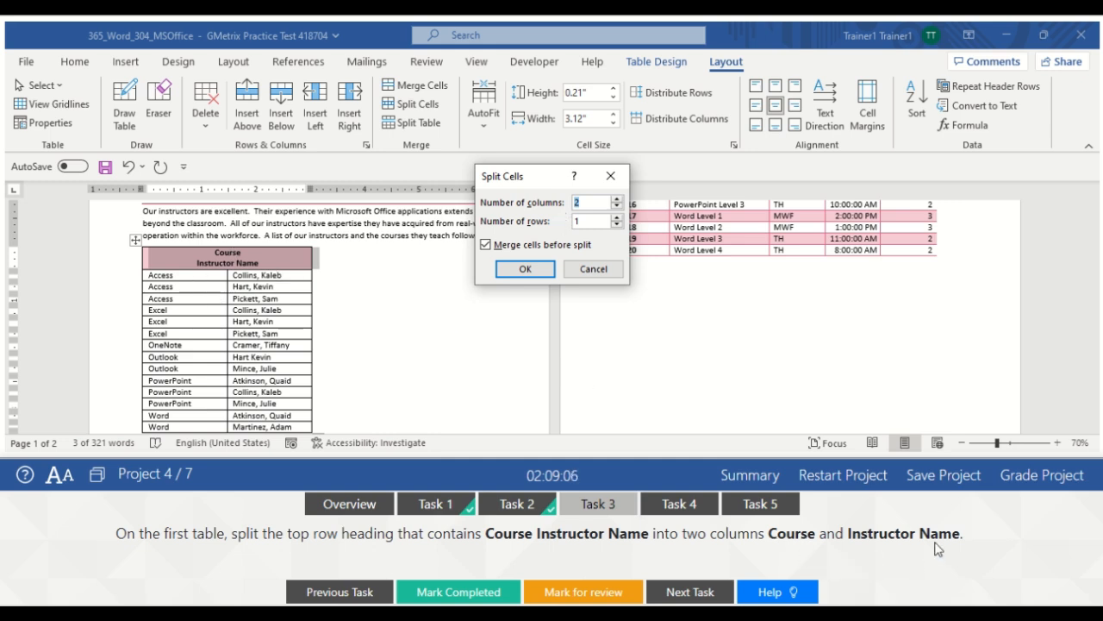
click(524, 269)
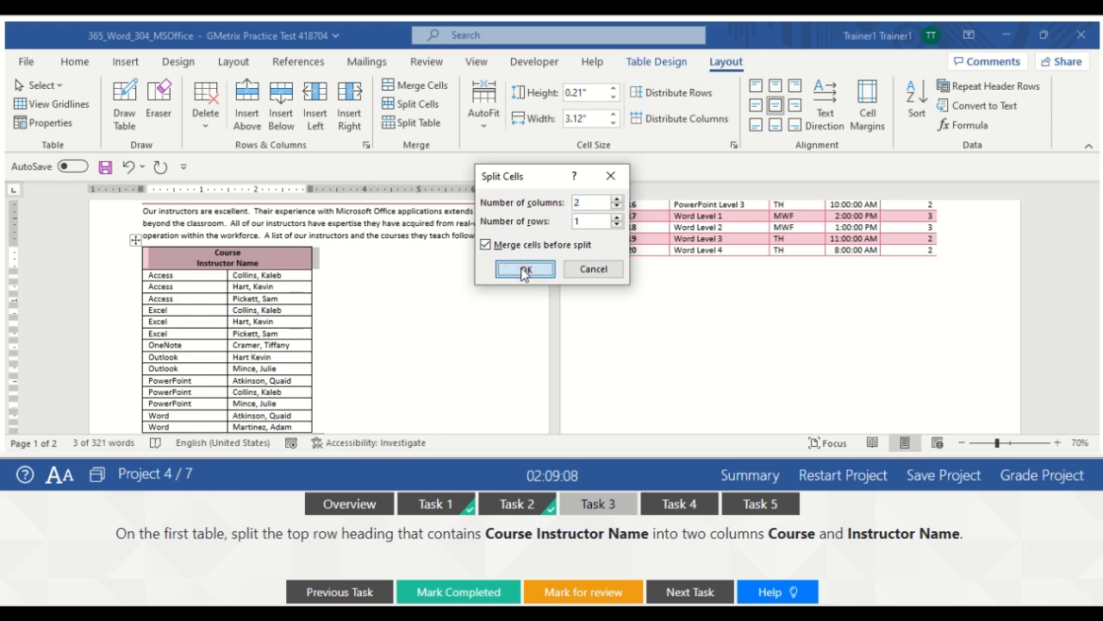
click(362, 268)
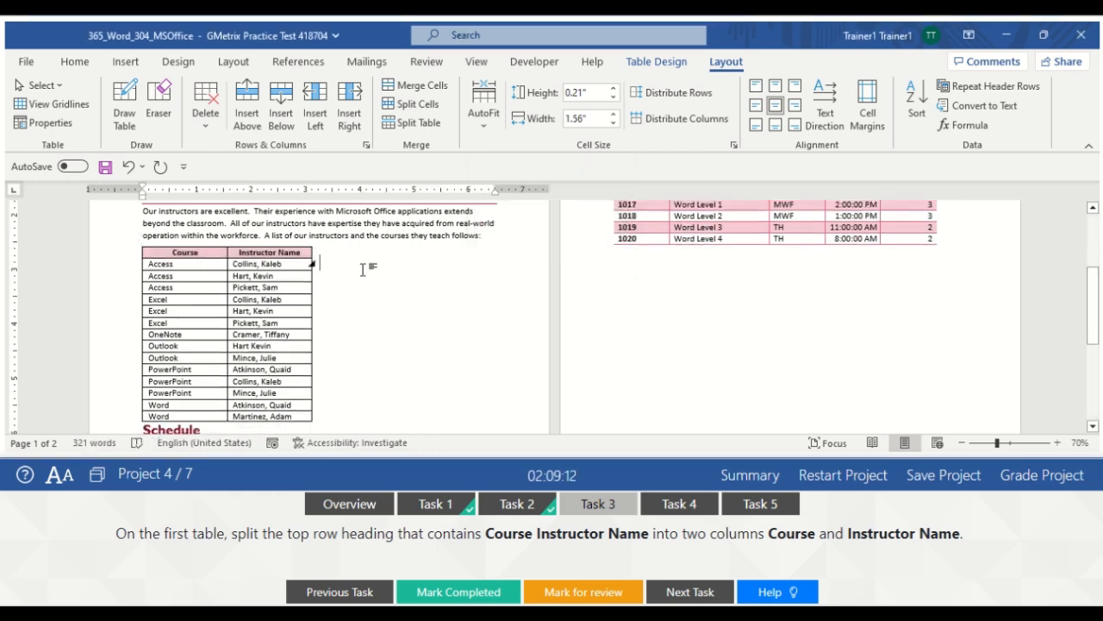
click(602, 513)
click(456, 592)
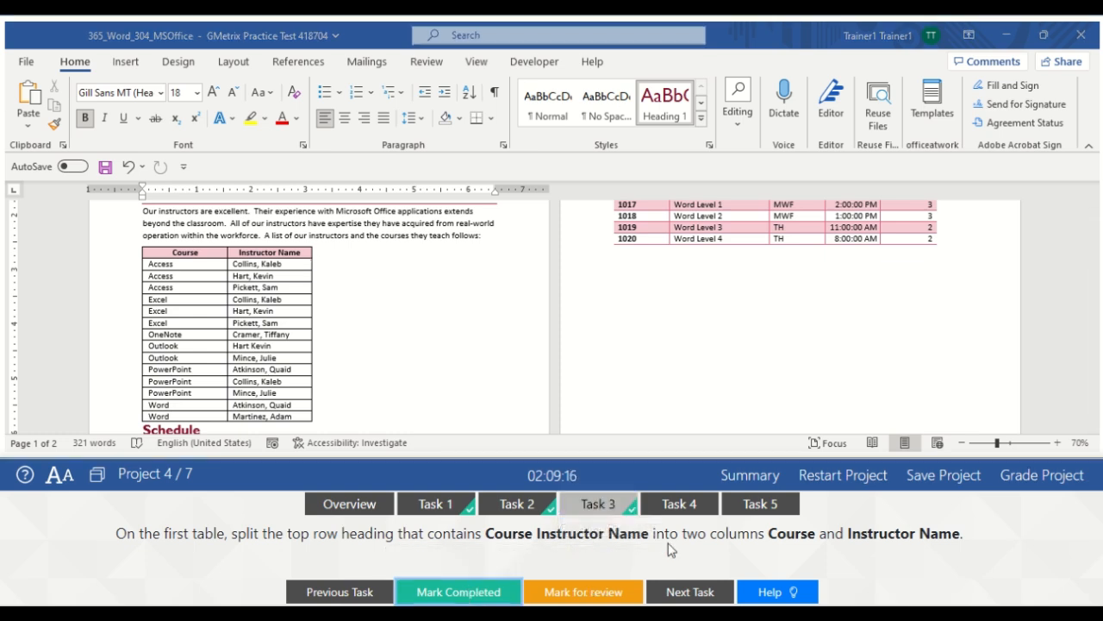
Split the instructors table above the Outlook row, move the new table beside the original, and mark Task 4 completed
click(679, 508)
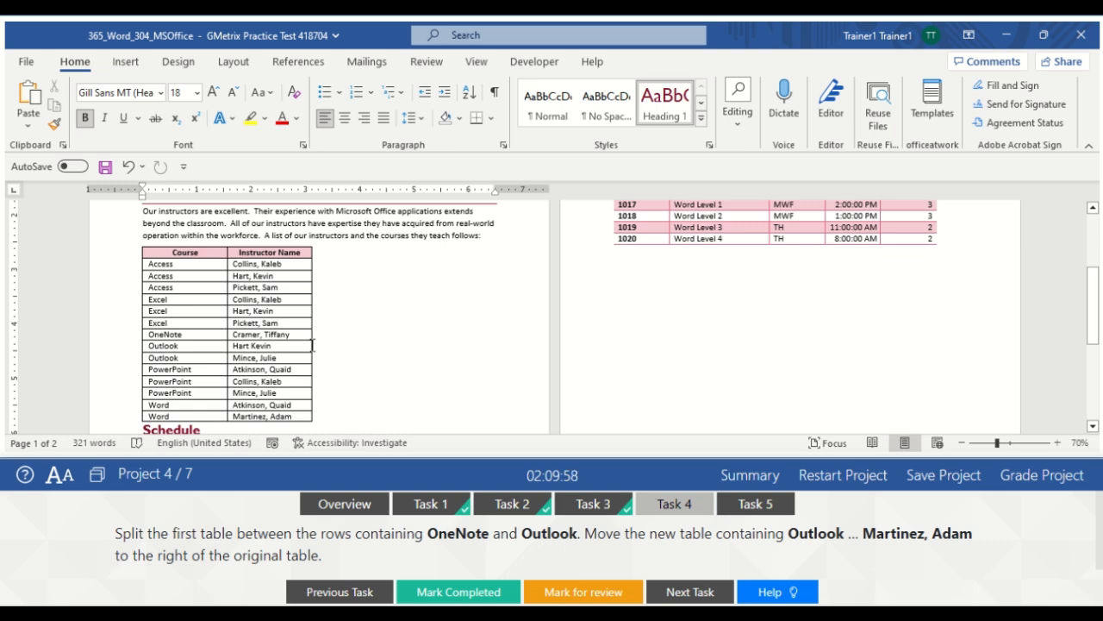
click(134, 349)
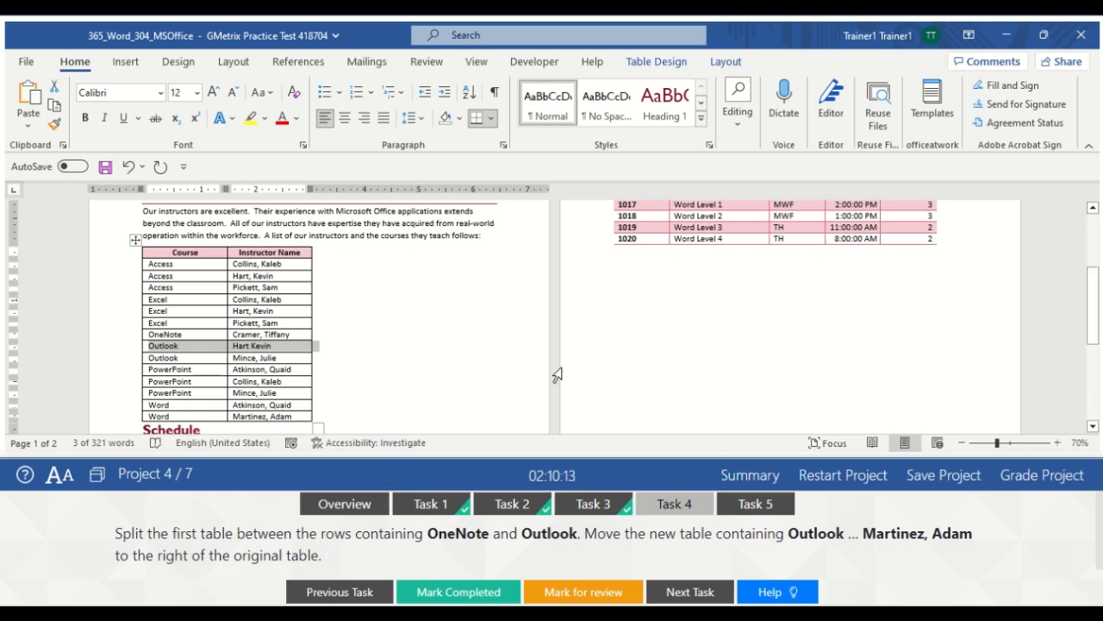
click(725, 62)
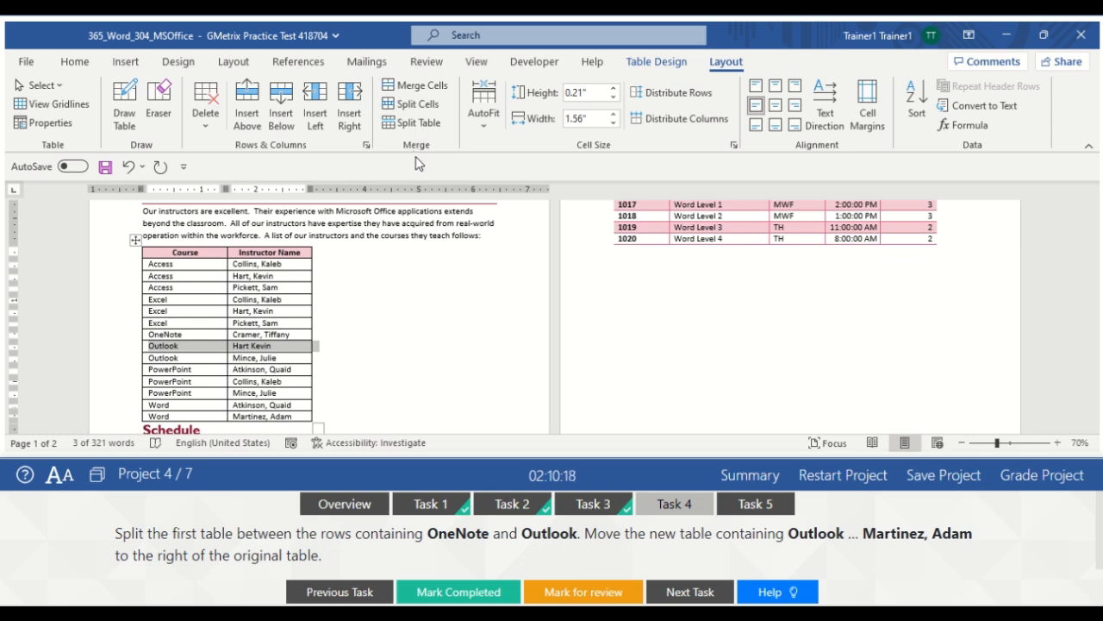
click(412, 123)
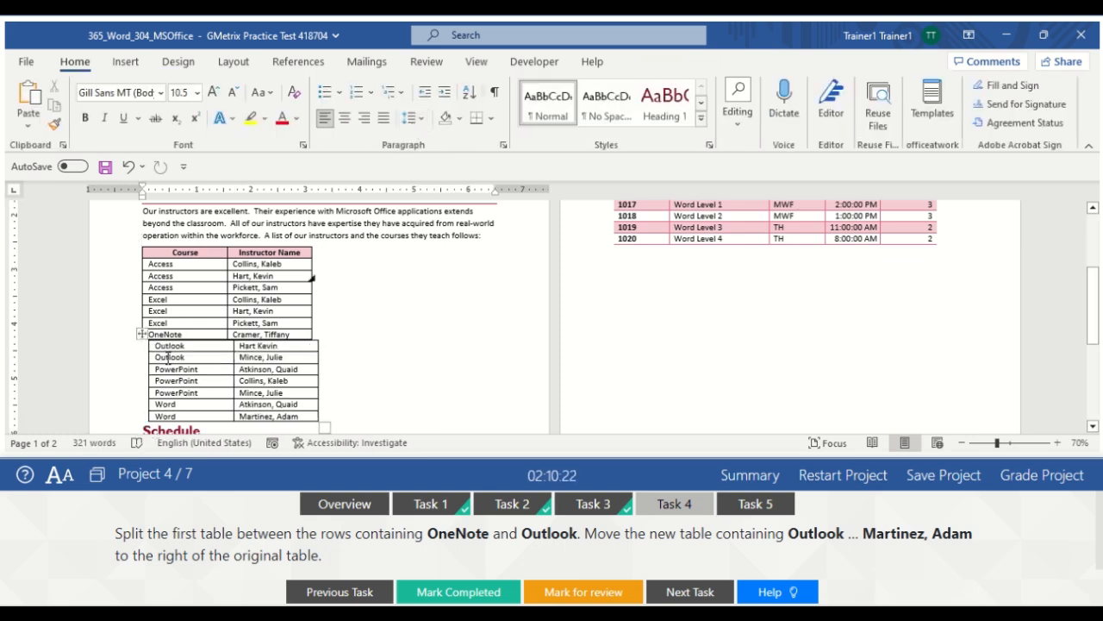
drag(141, 336, 335, 248)
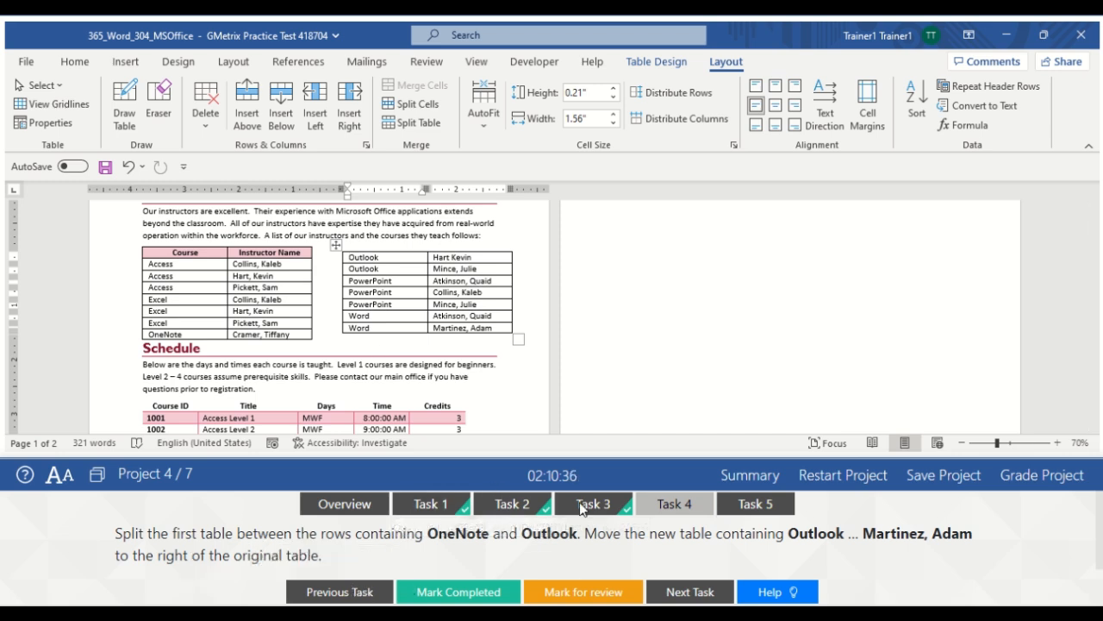
click(463, 593)
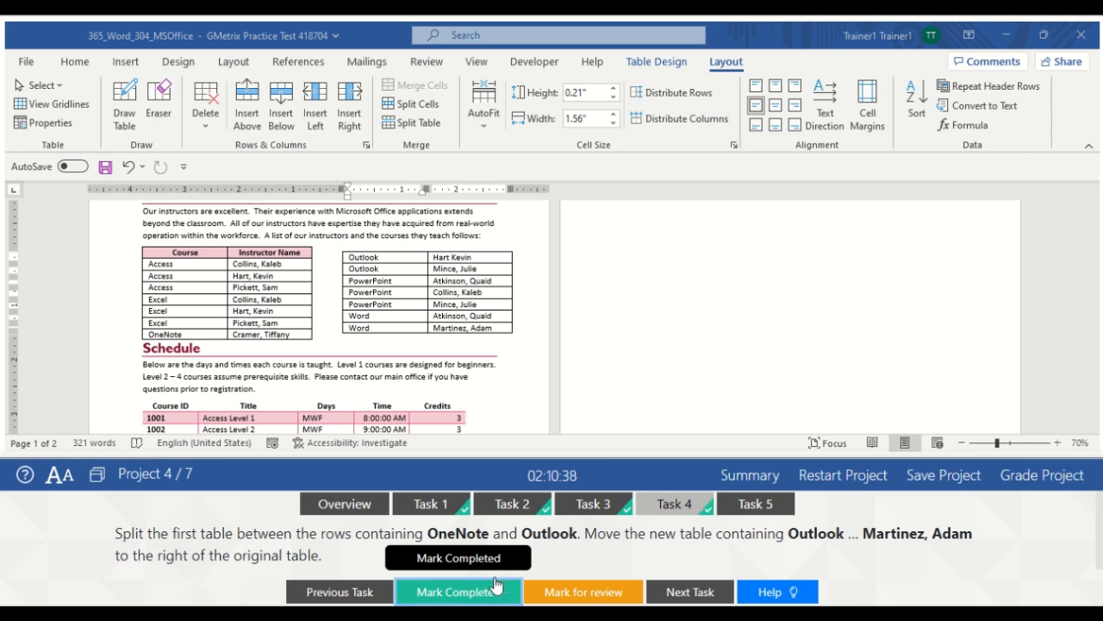
click(755, 505)
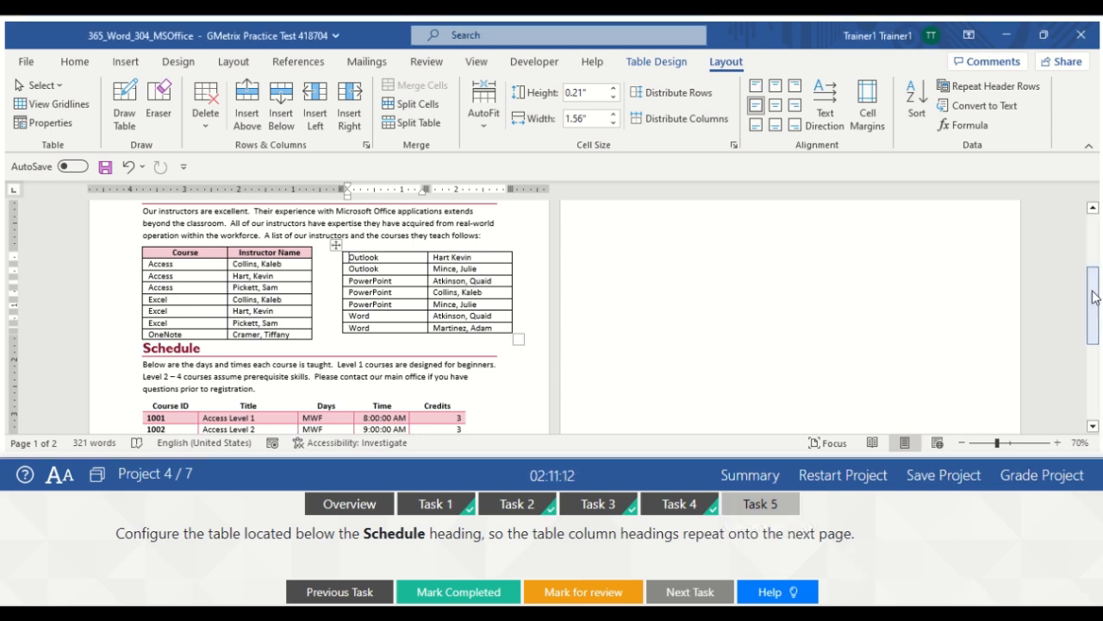
Make the Schedule table's header row repeat on page 2, mark Task 5 done, and submit for grading
mouse_move(1096, 299)
mouse_down()
mouse_move(1098, 341)
mouse_move(1096, 319)
mouse_up()
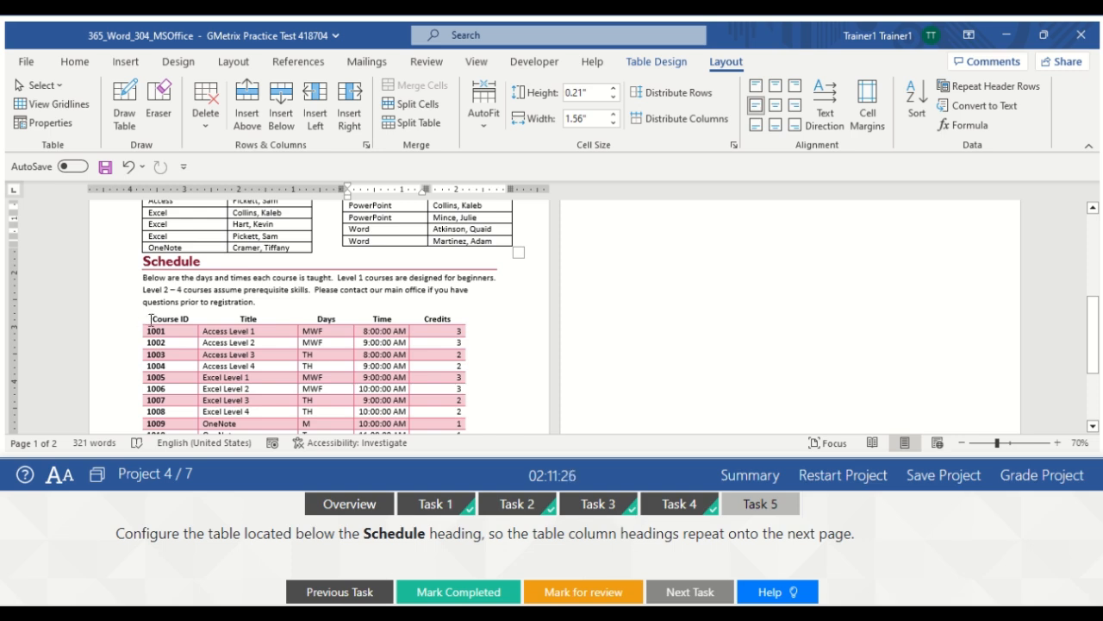
drag(150, 319, 461, 315)
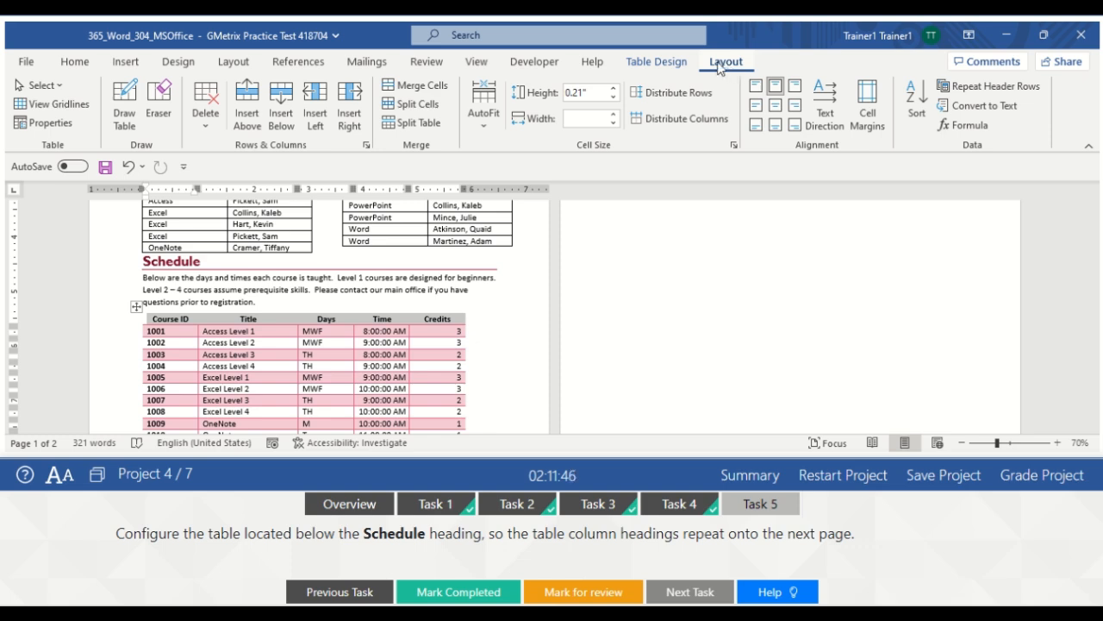
click(975, 95)
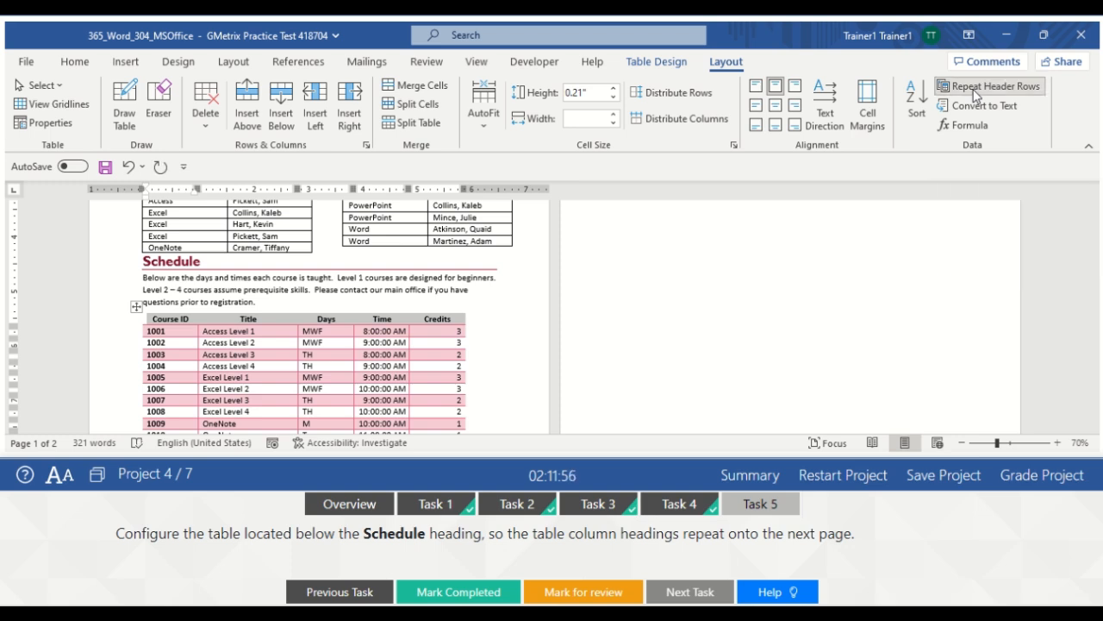
mouse_move(1096, 325)
mouse_down()
mouse_move(1097, 309)
mouse_move(1097, 322)
mouse_up()
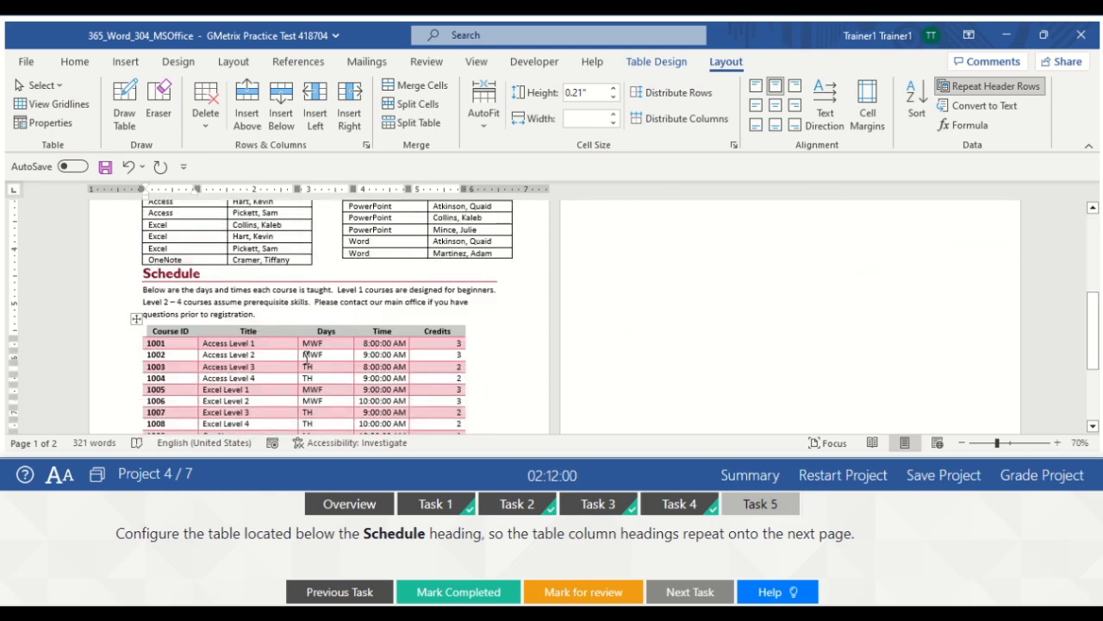
click(713, 342)
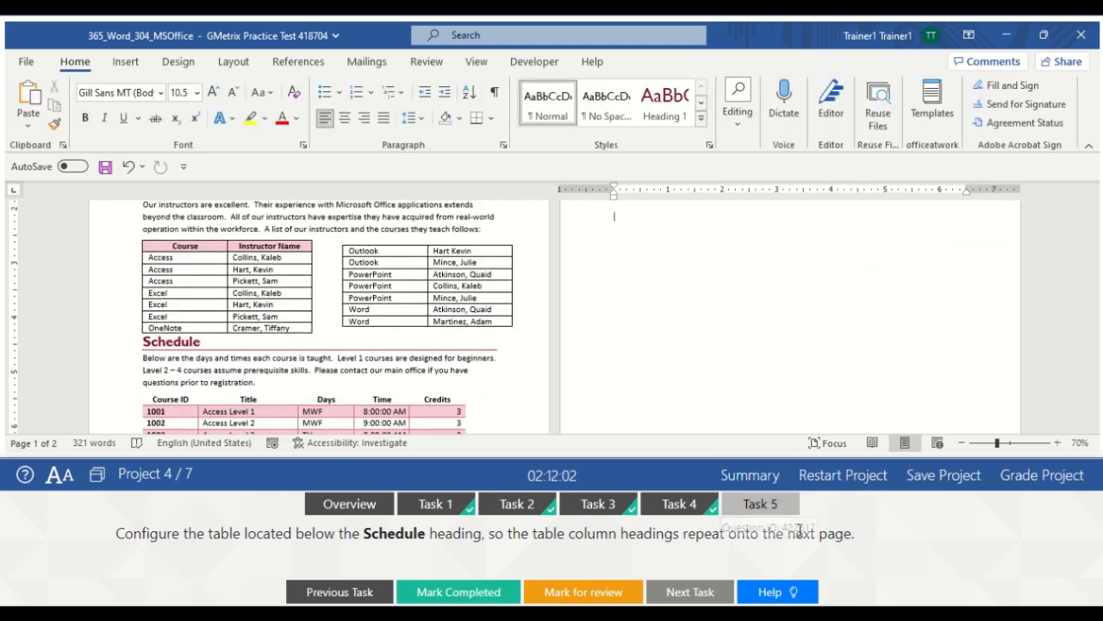
drag(1093, 321, 1093, 276)
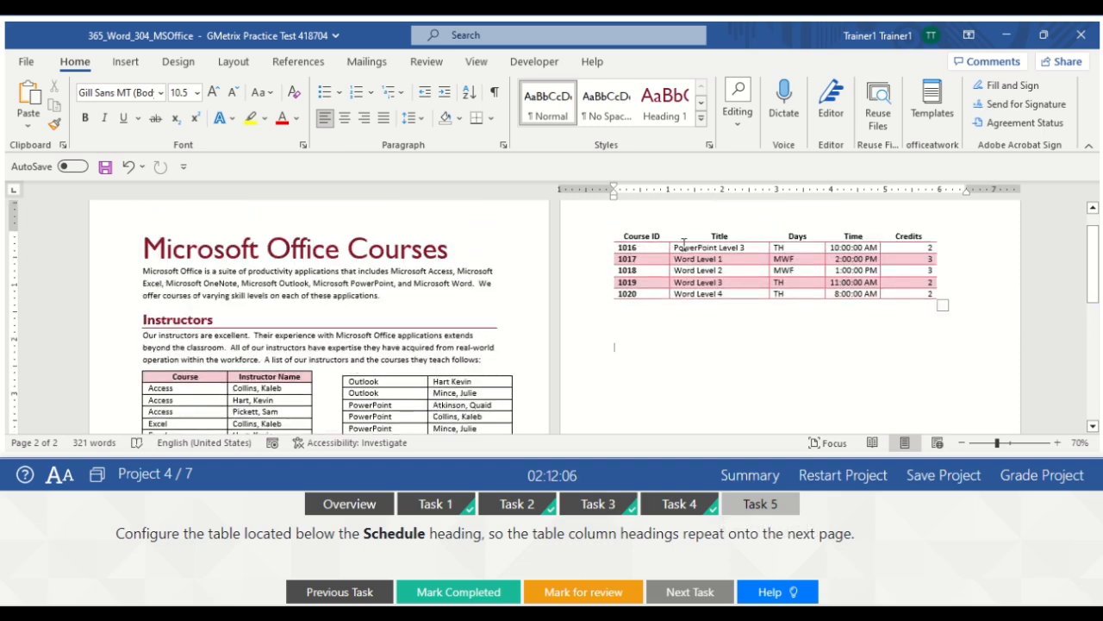
drag(1095, 266, 1097, 343)
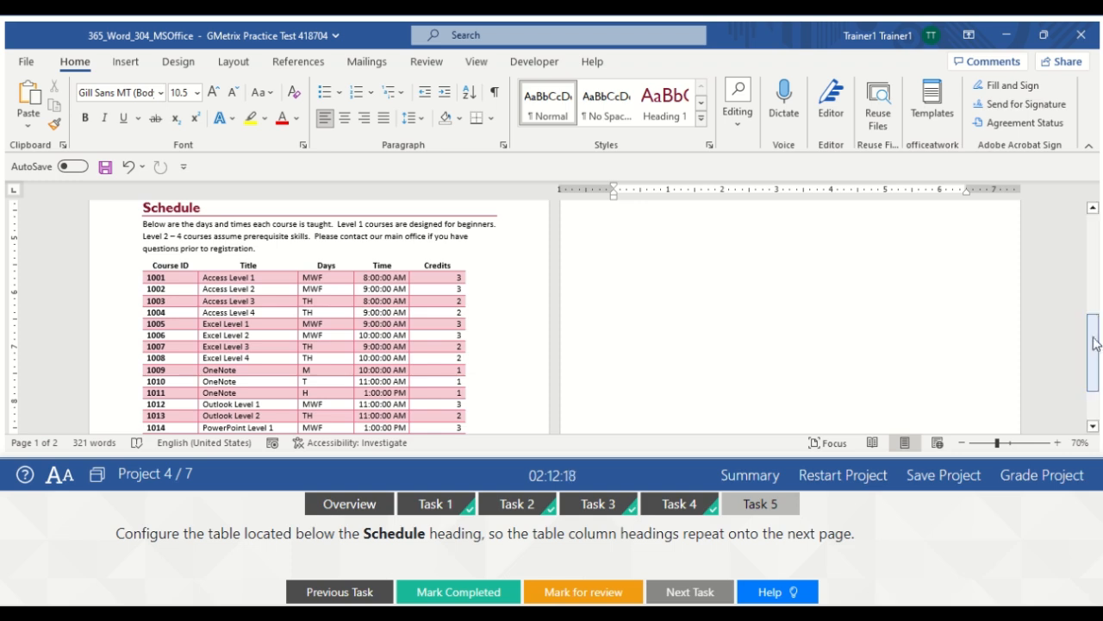
click(760, 505)
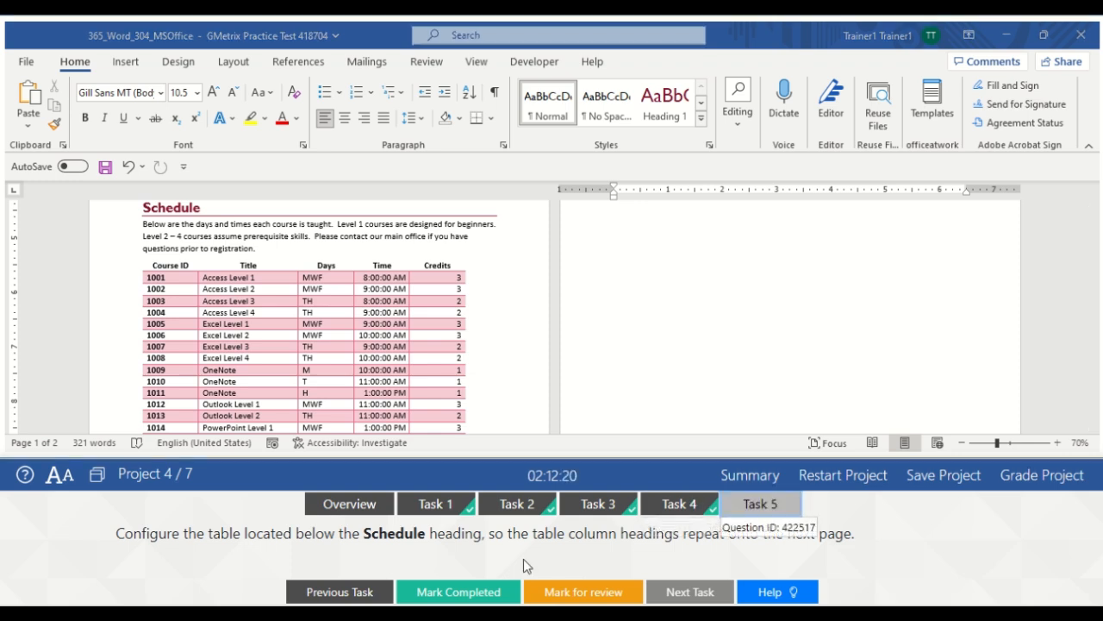
click(447, 595)
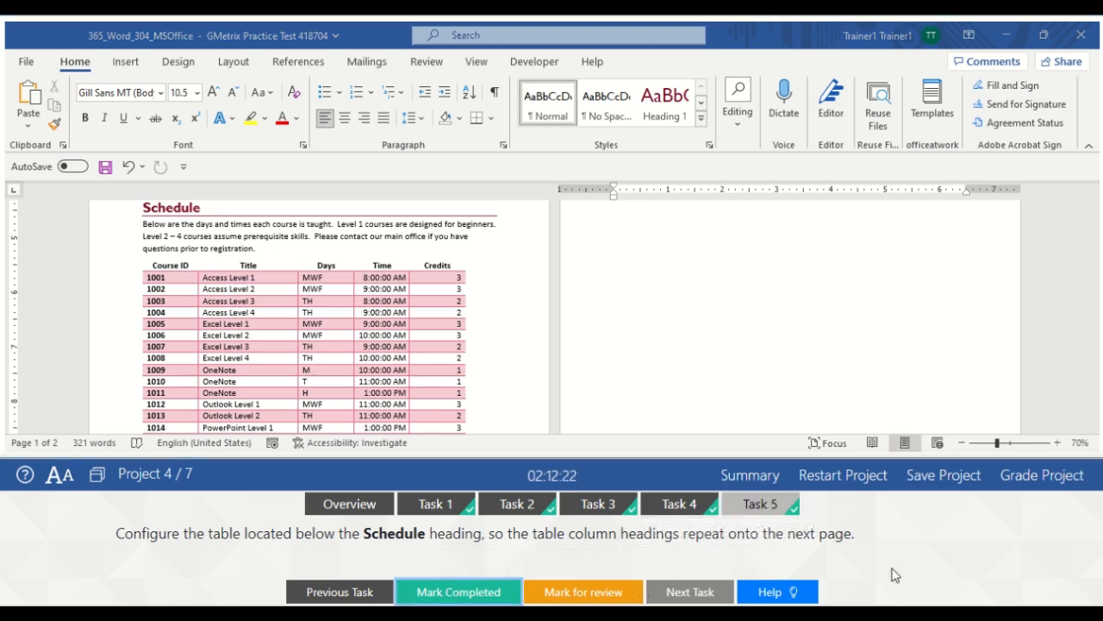
click(1053, 475)
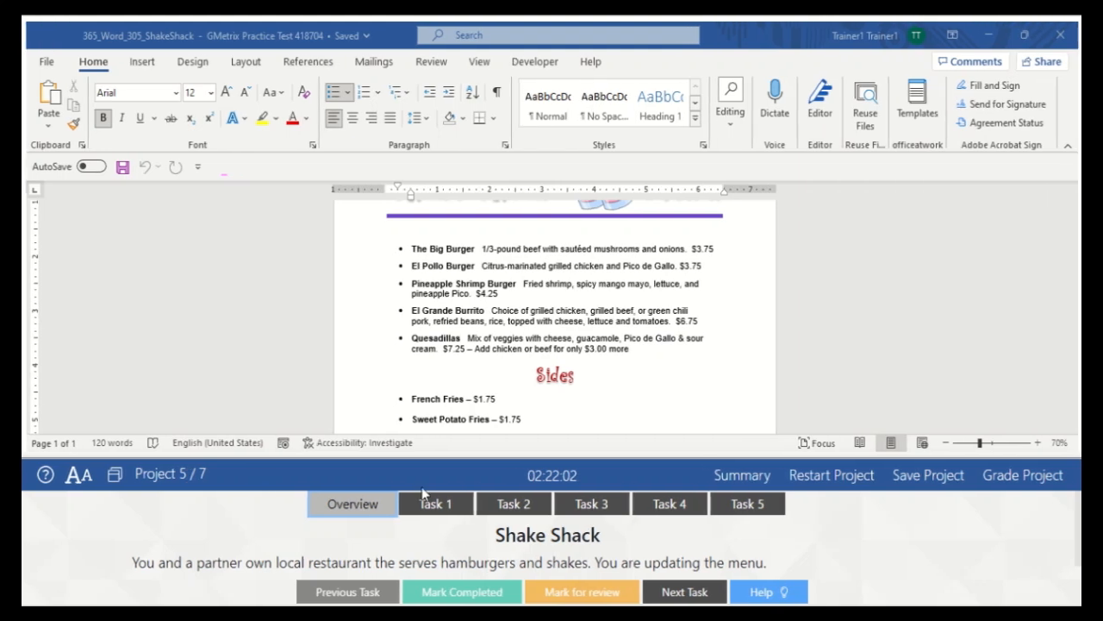
Open Task 1 of the Shake Shack menu project
click(445, 503)
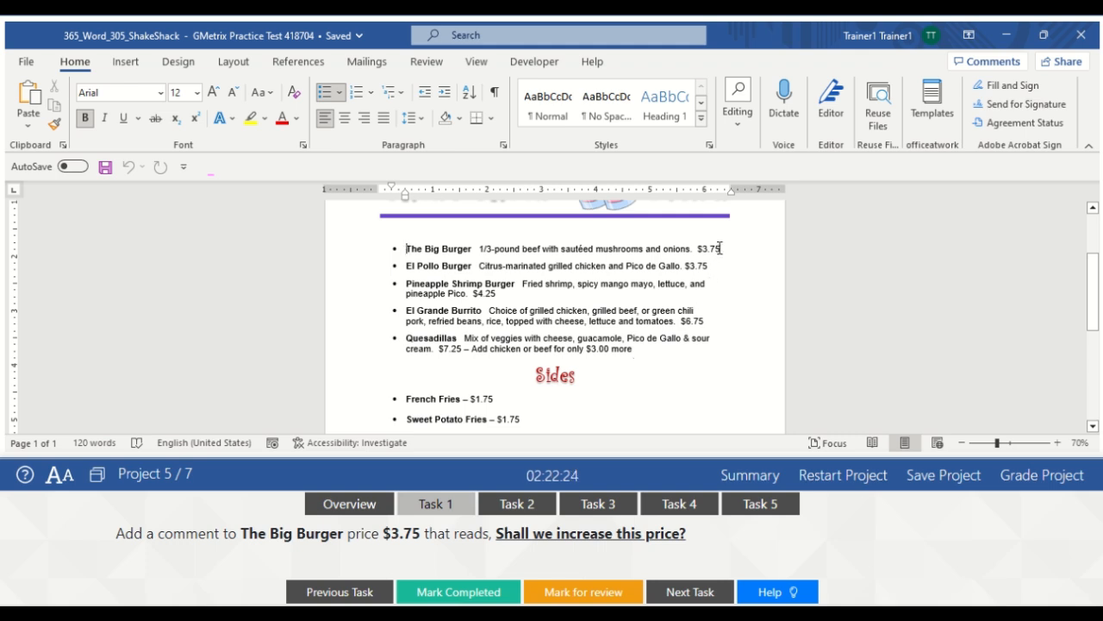
Add the comment 'Shall we increase this price?' to the Big Burger's $3.75 and mark the task completed
drag(720, 248, 712, 248)
drag(700, 249, 700, 249)
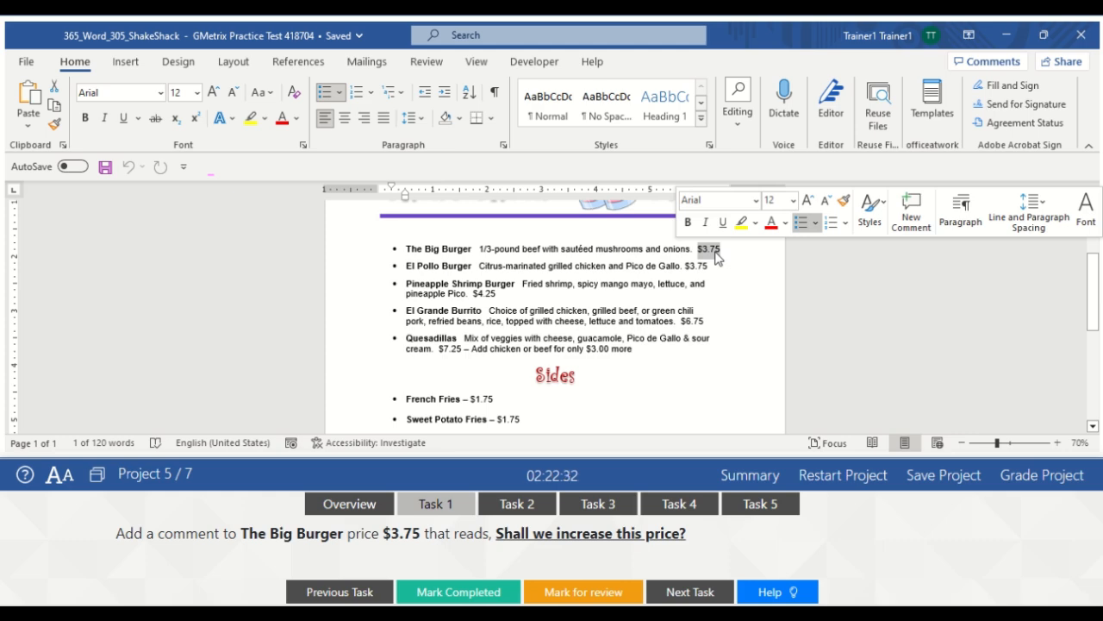
click(426, 64)
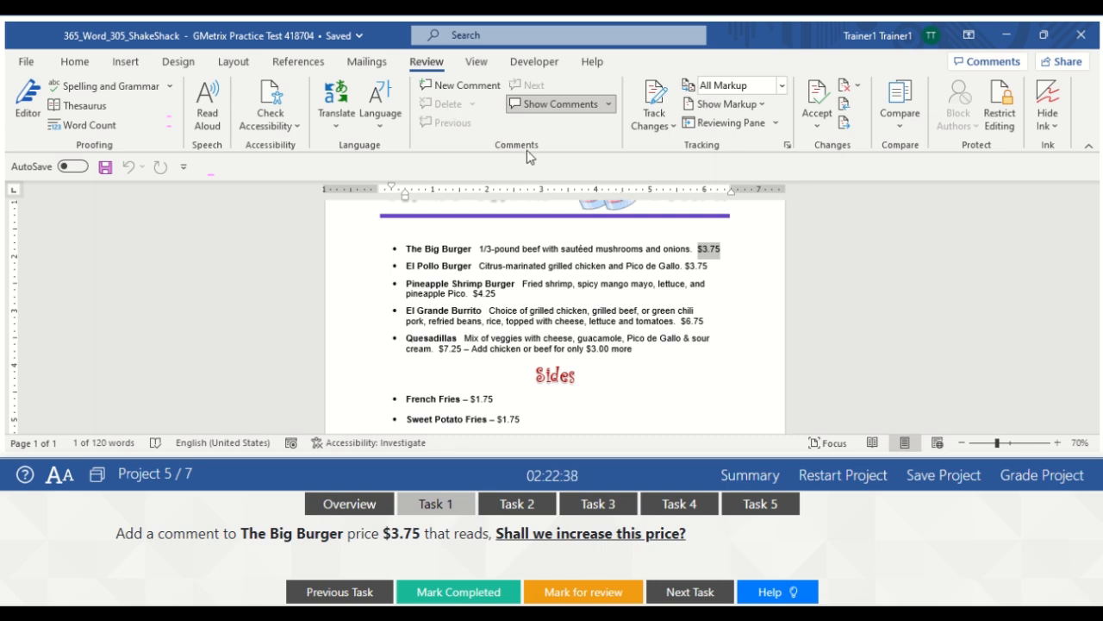
click(464, 89)
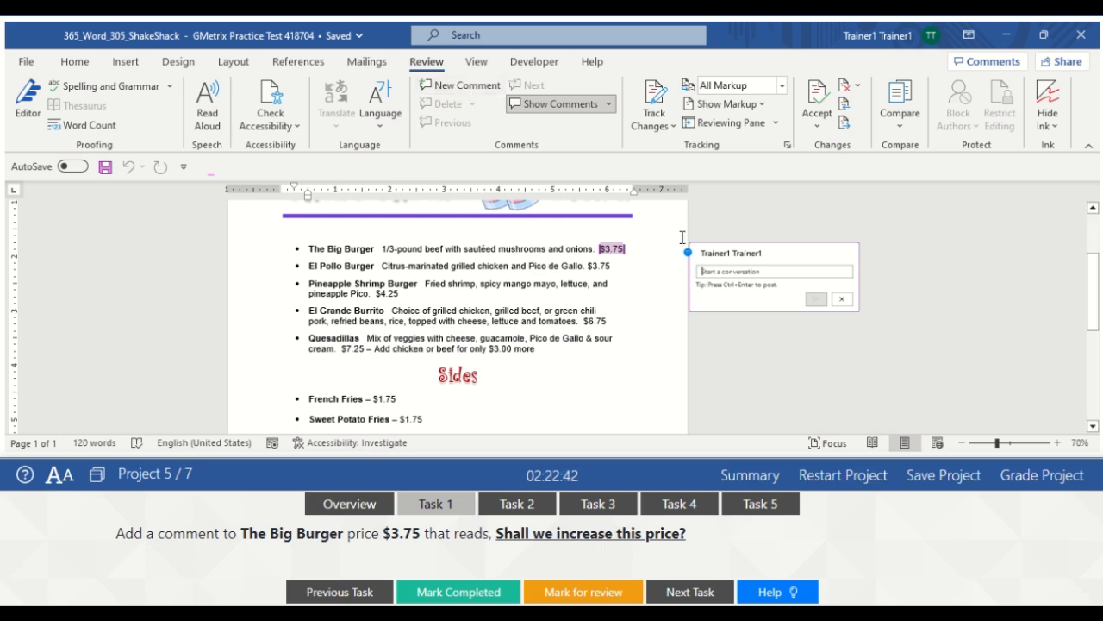
click(710, 271)
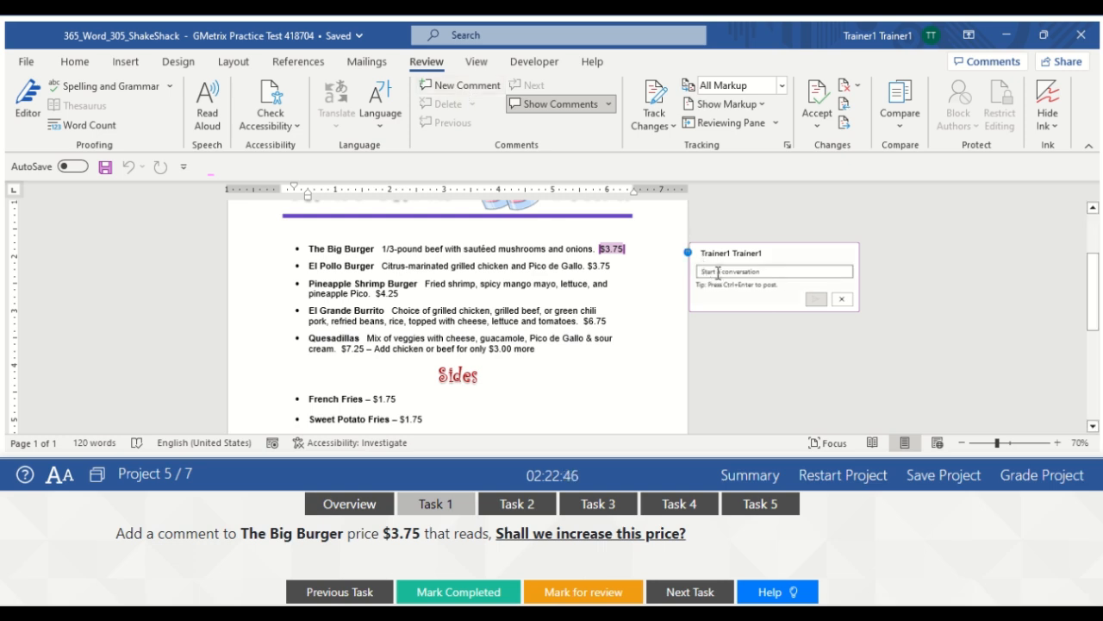
text(Sha)
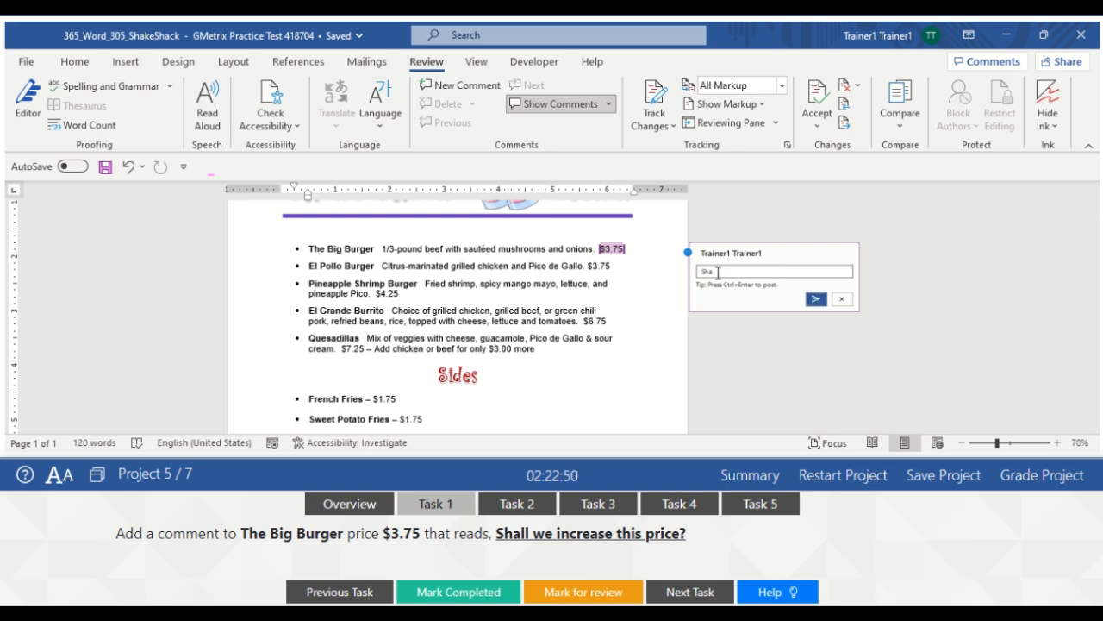
text(ll)
text(we increase this)
text(price?)
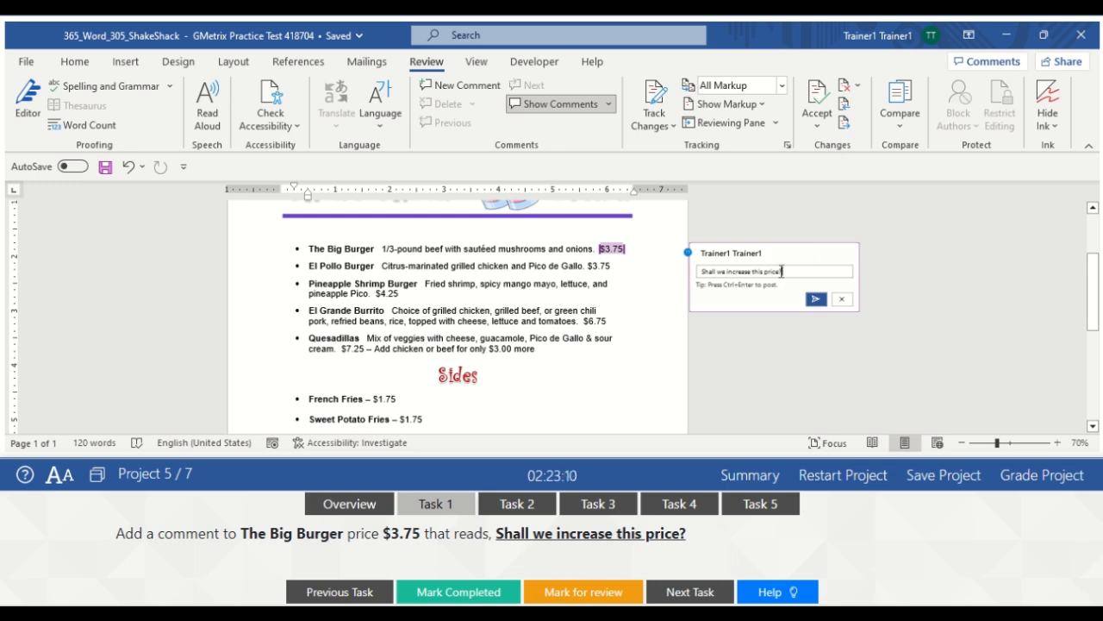
click(816, 300)
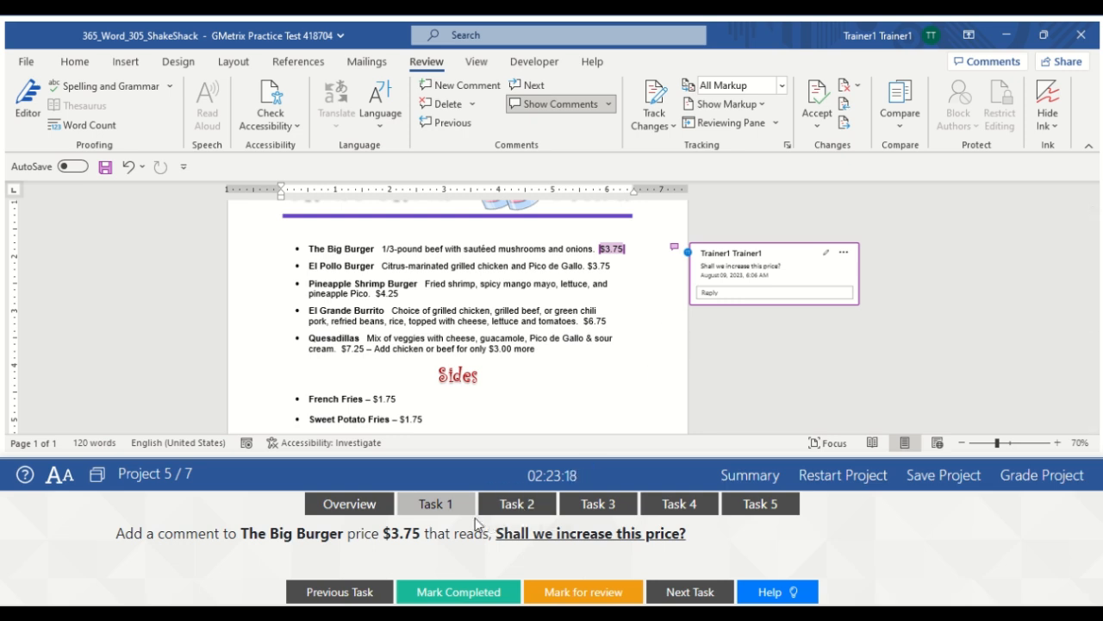
click(446, 596)
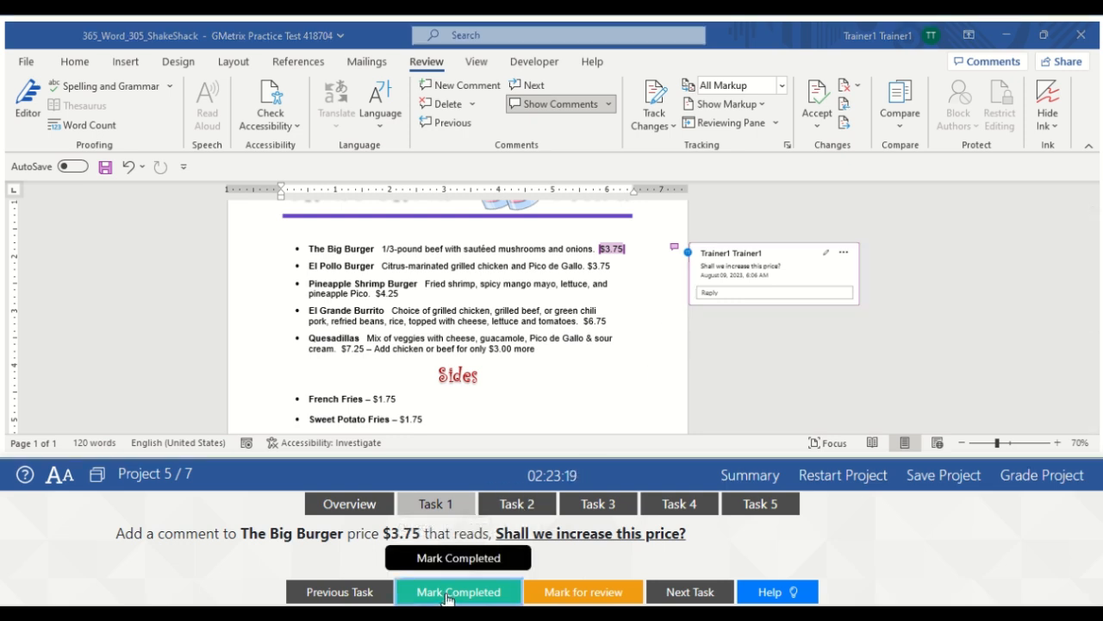
click(521, 507)
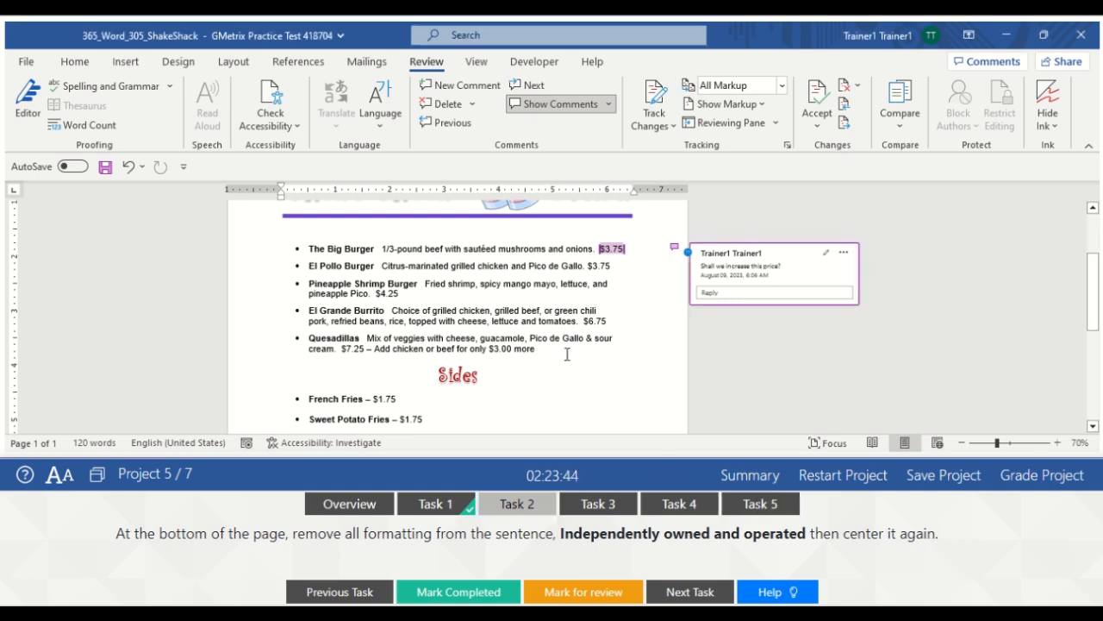
Clear all formatting from the 'Independently Owned and Operated' line and mark Task 2 completed
click(608, 387)
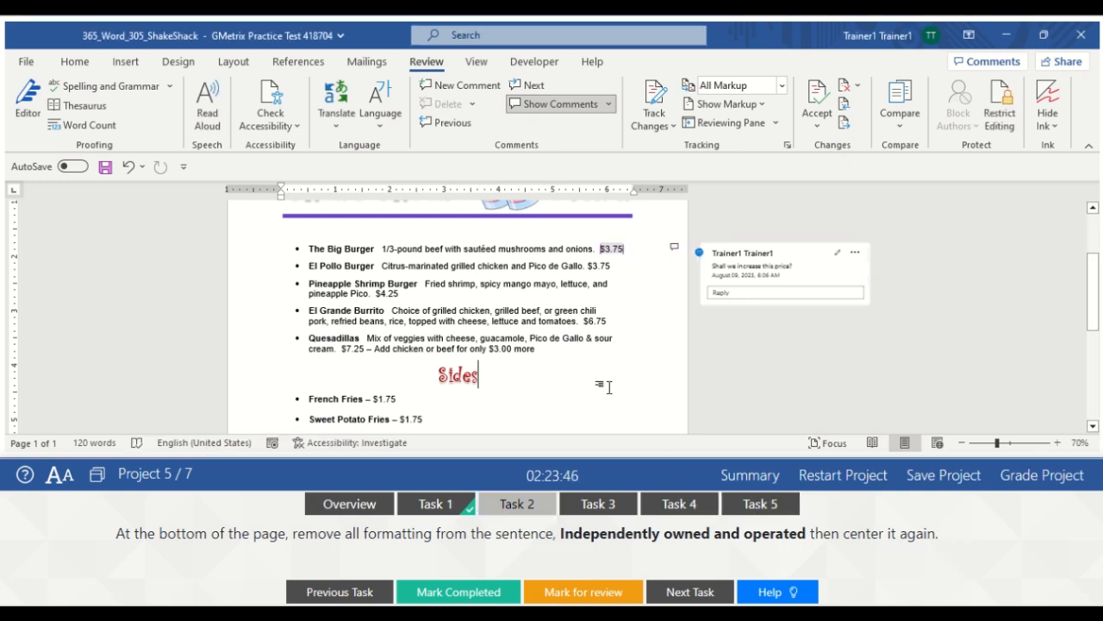
scroll(609, 387, down, 3)
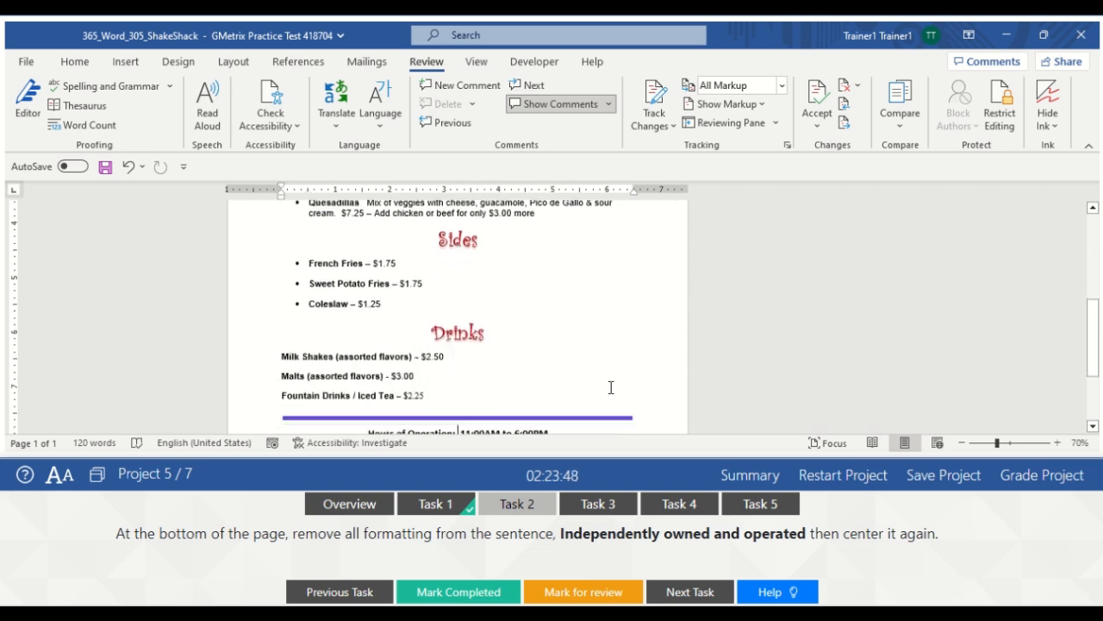
scroll(610, 387, down, 2)
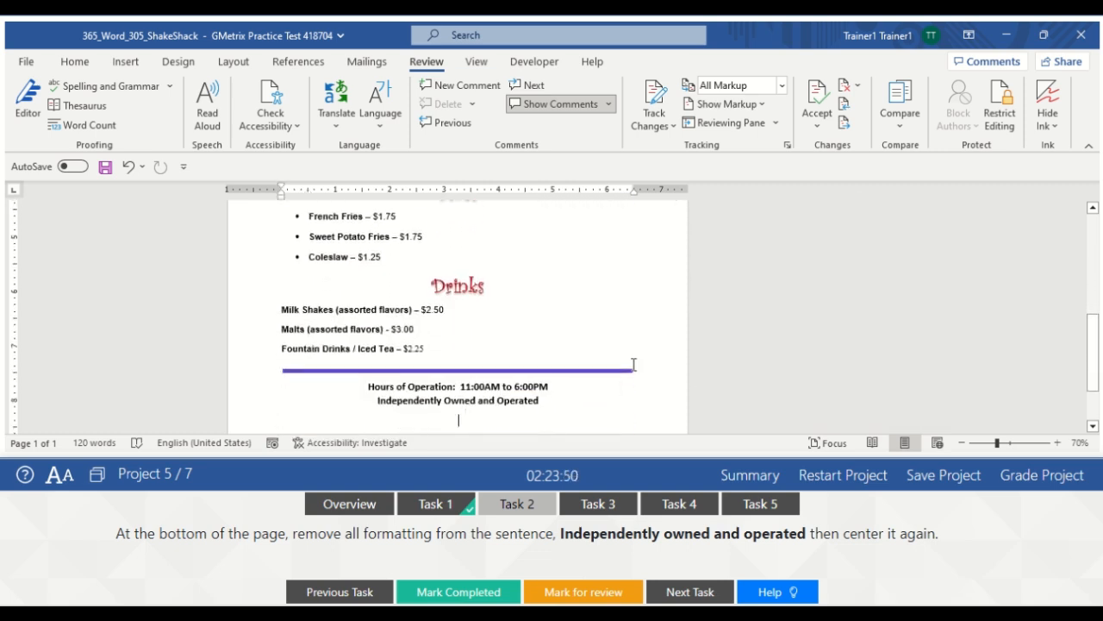
drag(544, 399, 396, 401)
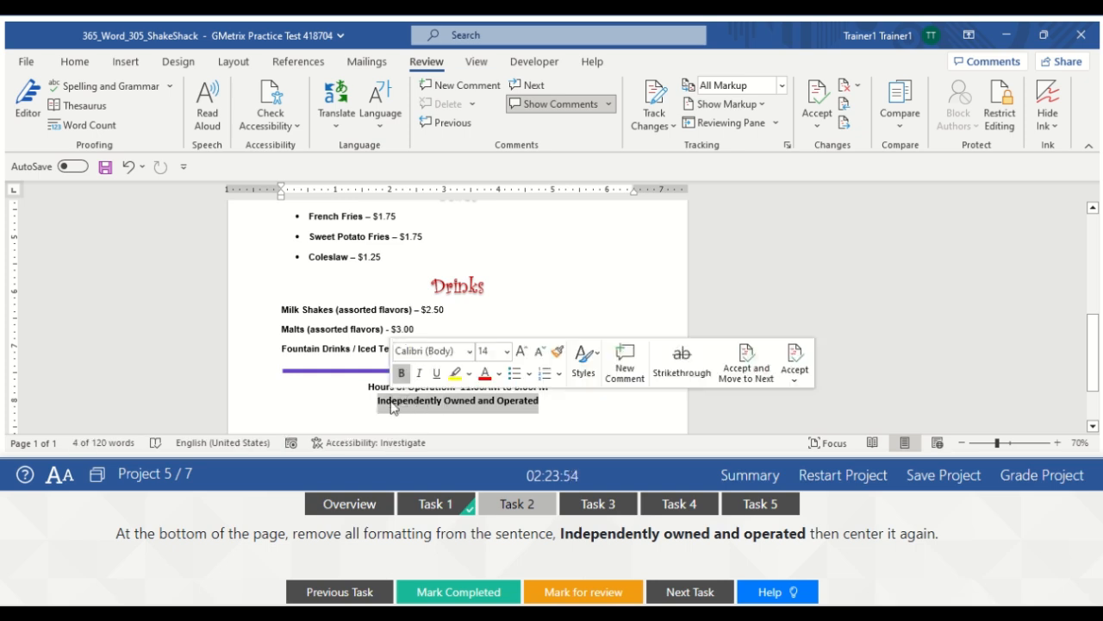
click(76, 62)
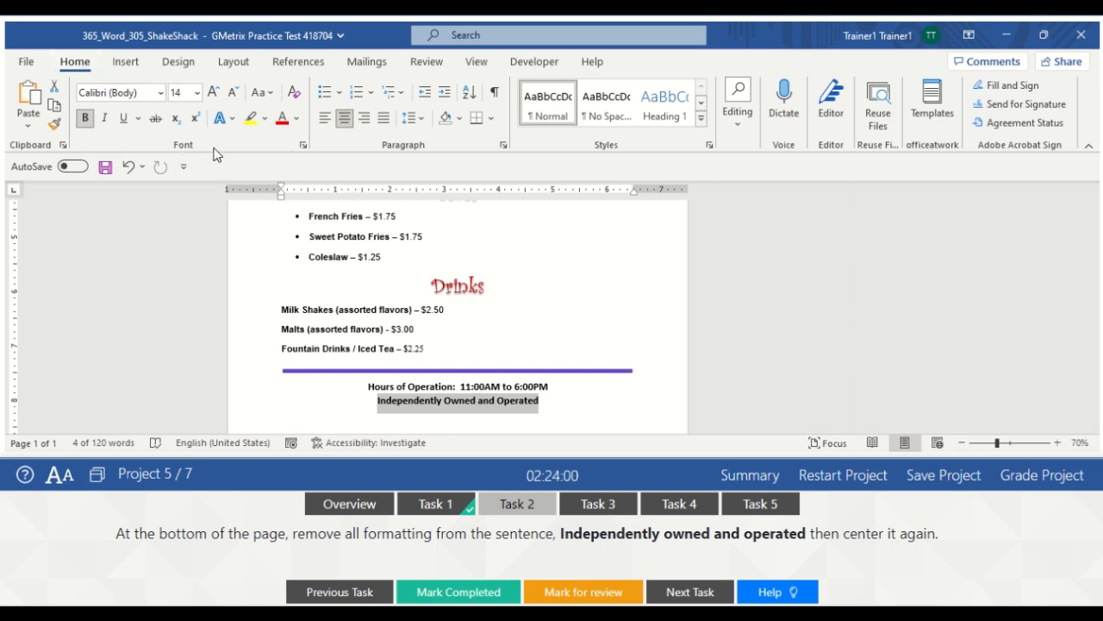
click(296, 102)
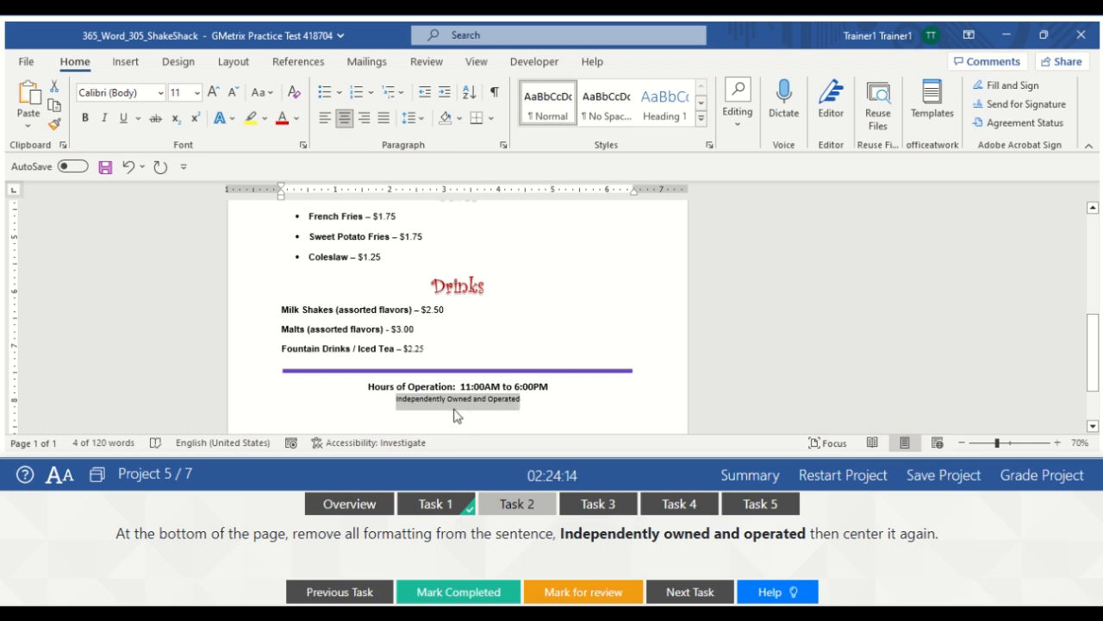
click(543, 319)
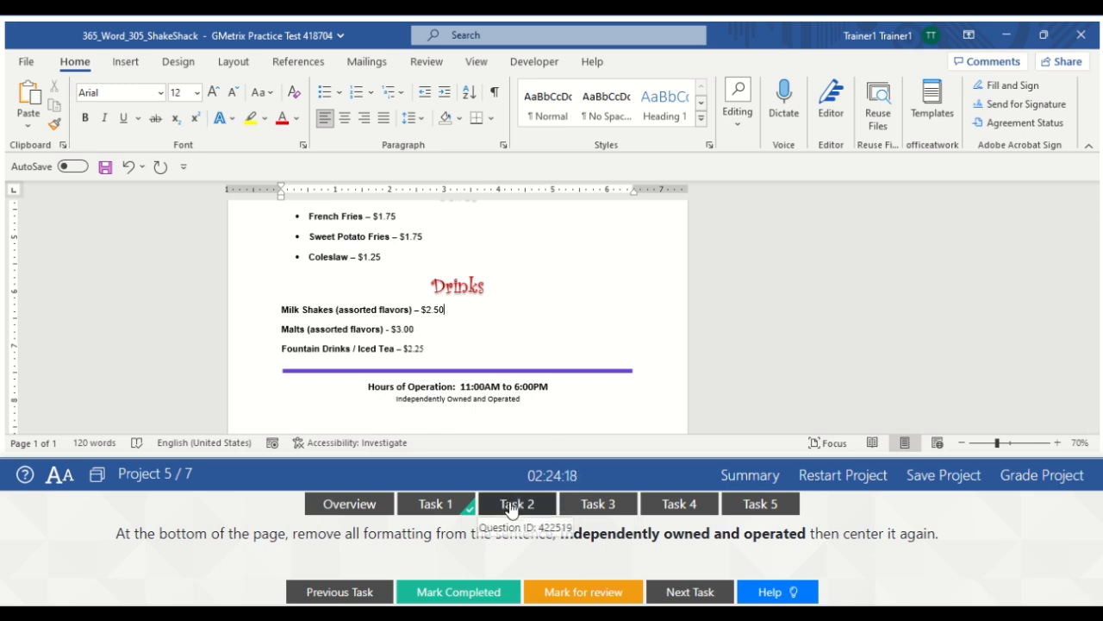
click(459, 593)
click(606, 505)
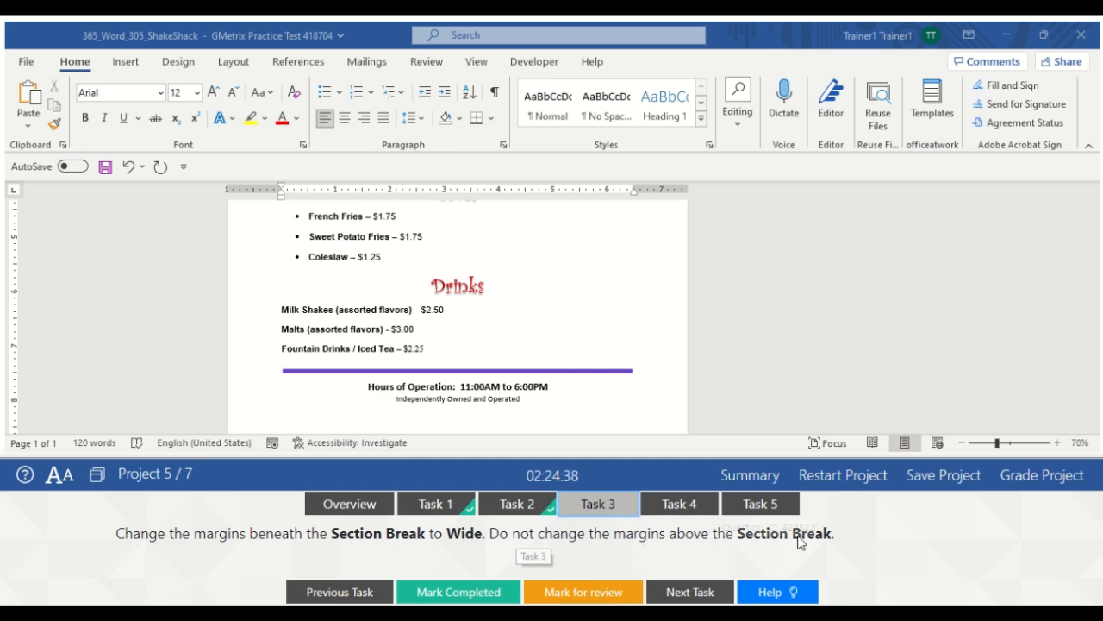
Apply Wide margins to the menu section below the continuous section break and mark Task 3 completed
click(629, 336)
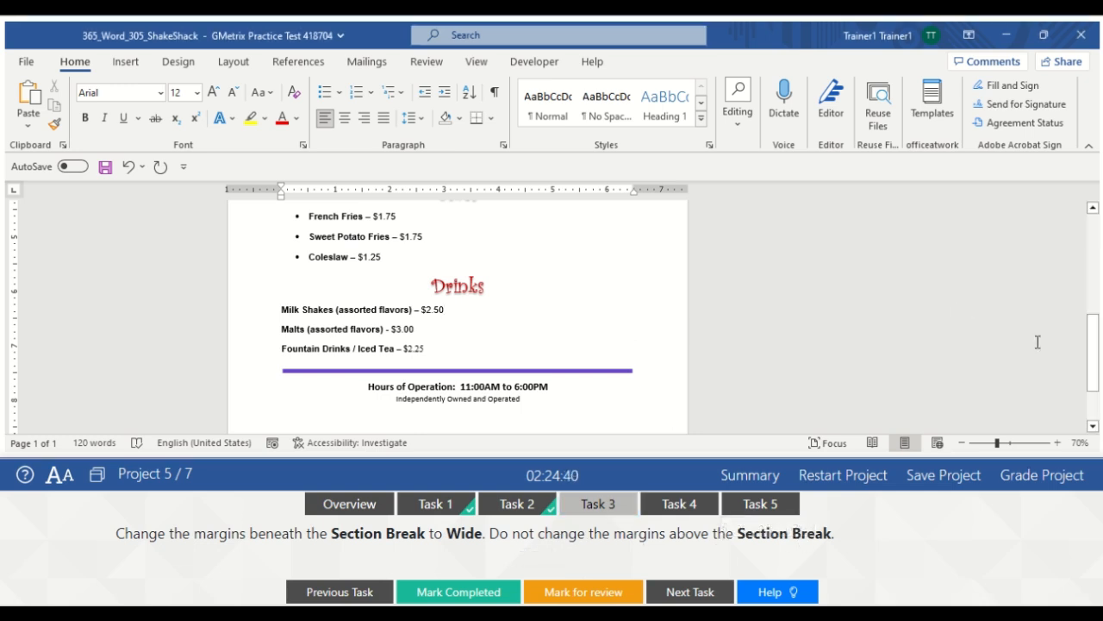
drag(1093, 357, 1060, 260)
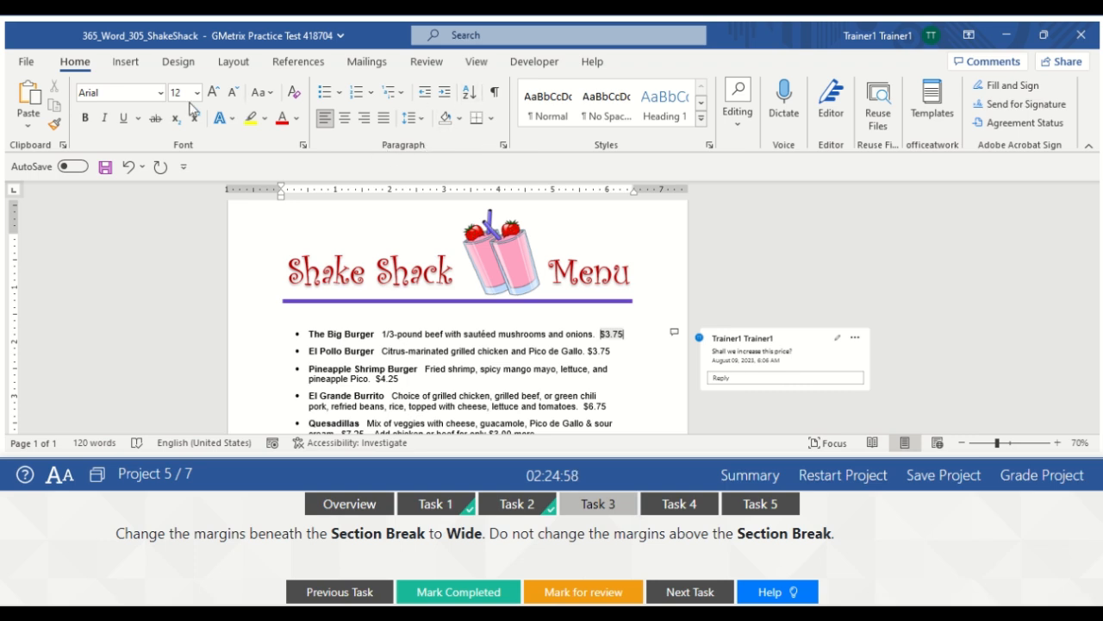
click(495, 95)
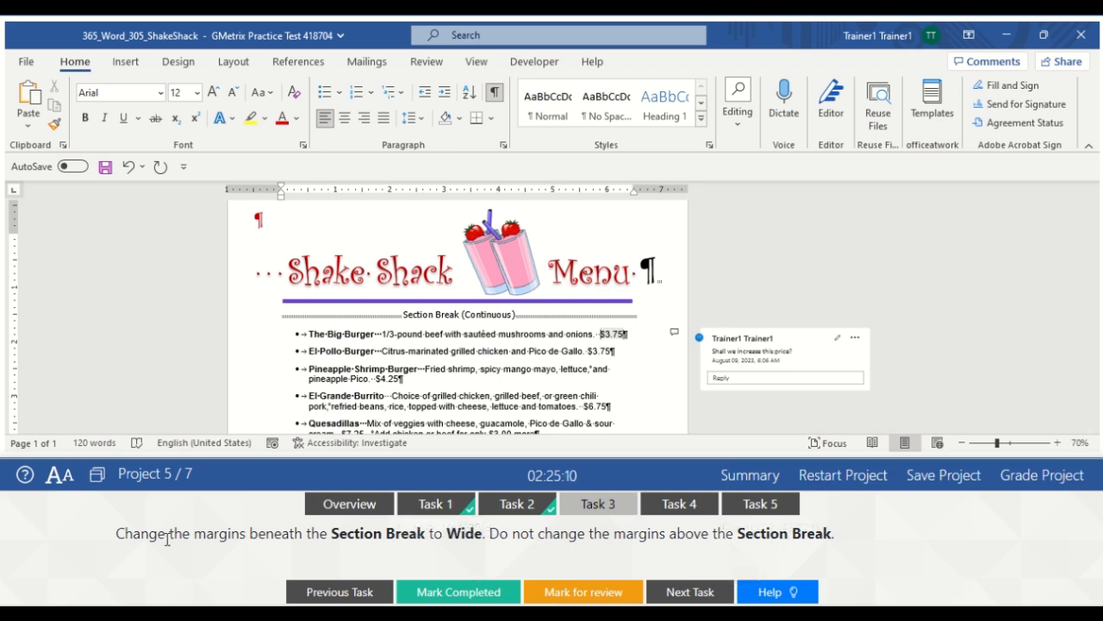
click(296, 333)
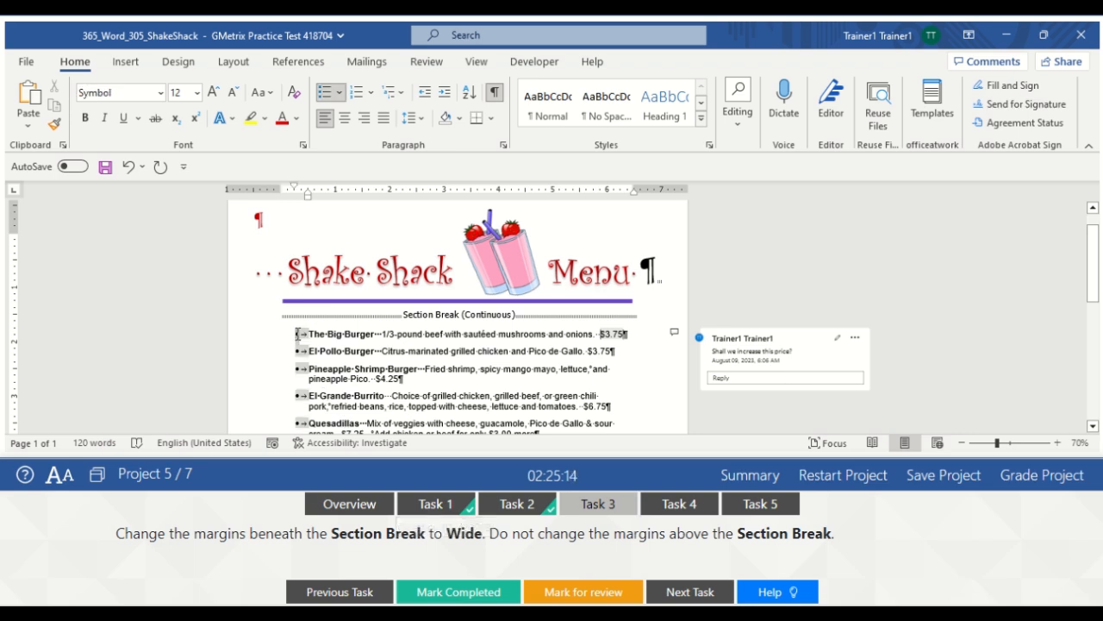
click(308, 335)
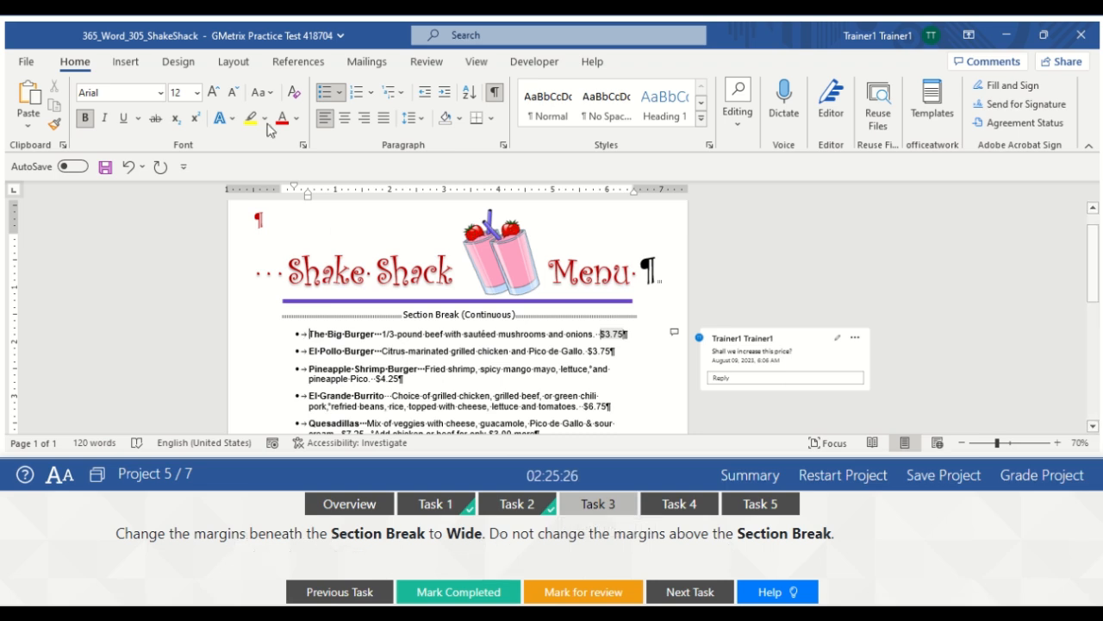
click(234, 75)
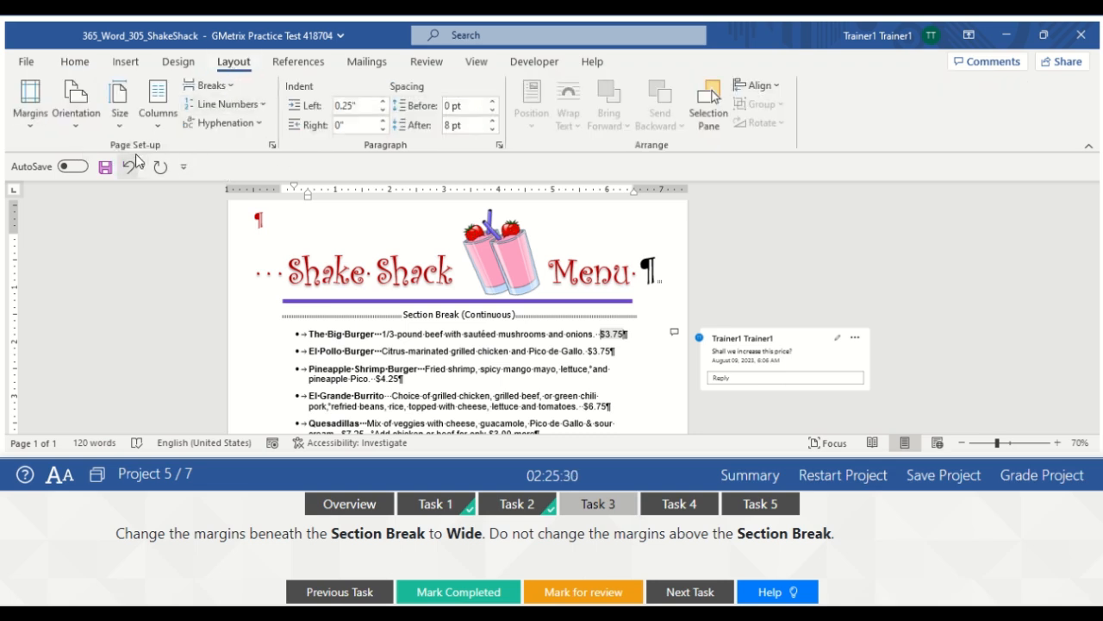
click(29, 127)
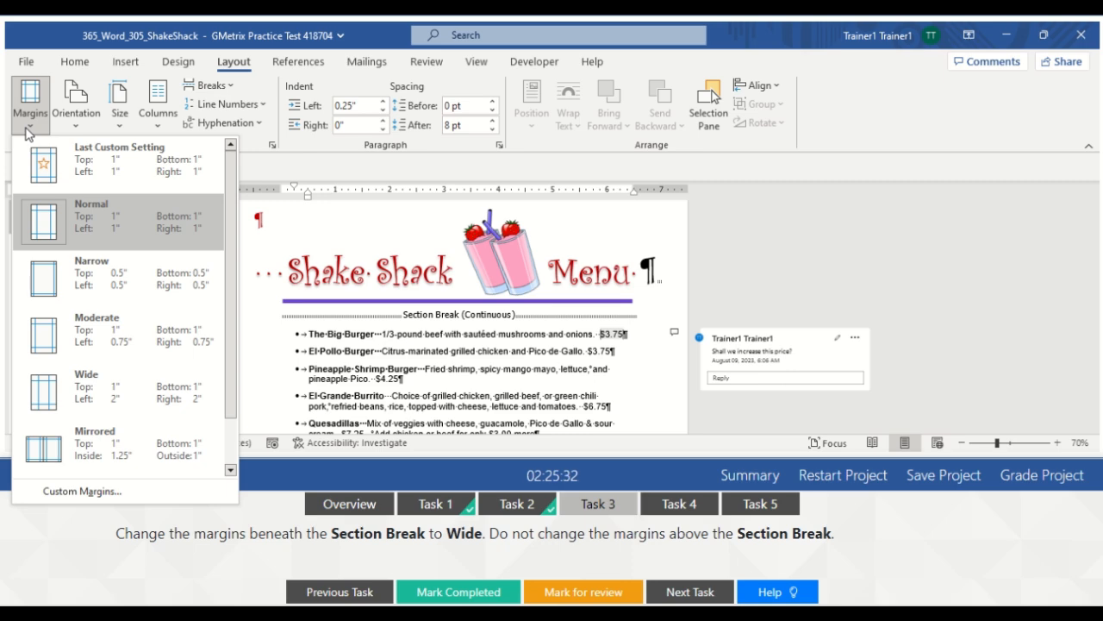
click(98, 388)
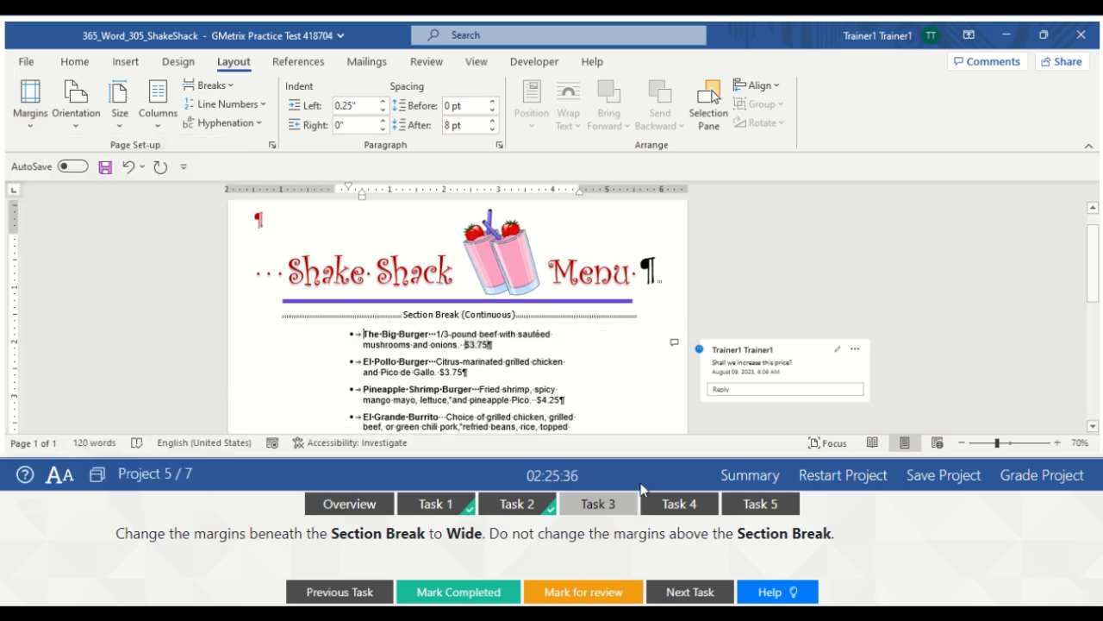
click(483, 595)
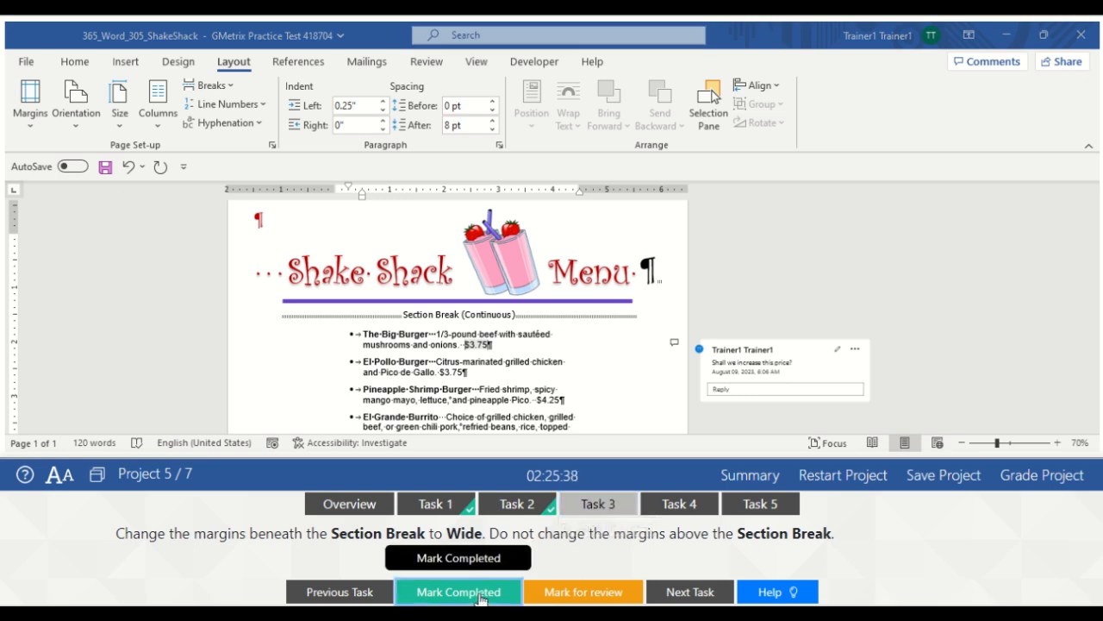
click(664, 503)
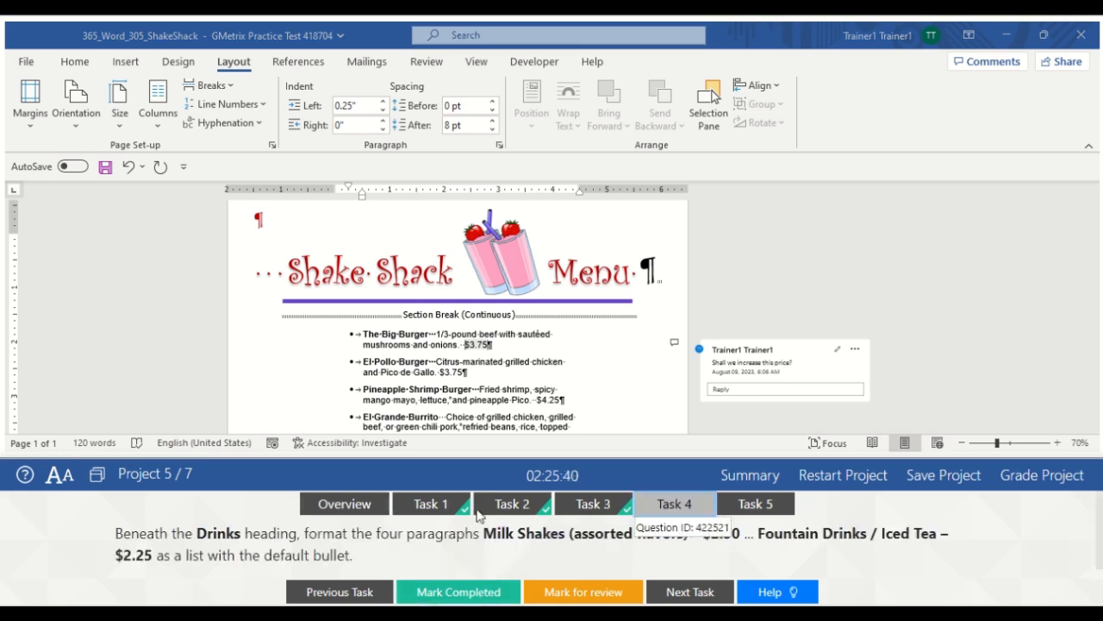
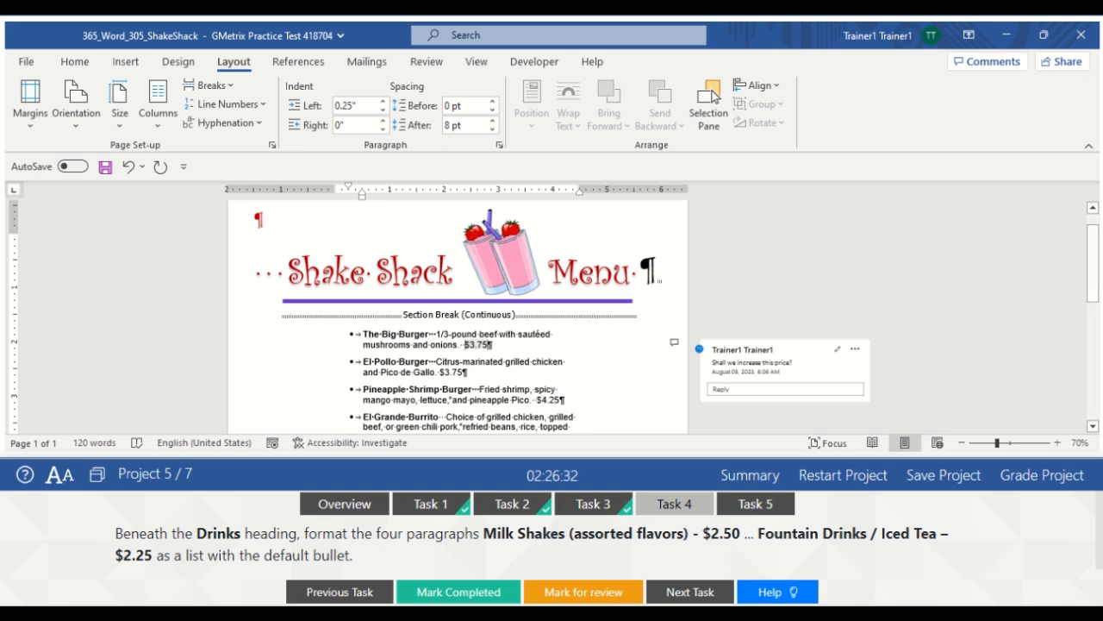
Scroll down to the Drinks section and hide paragraph marks from the Home tab
scroll(556, 393, down, 2)
scroll(556, 309, down, 3)
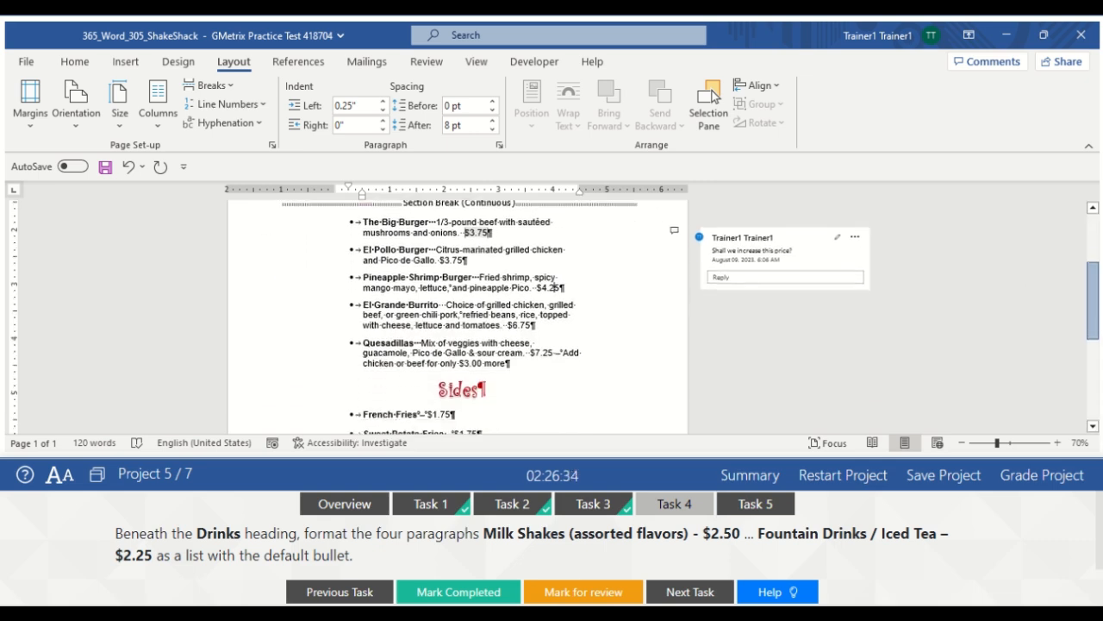
scroll(837, 327, down, 2)
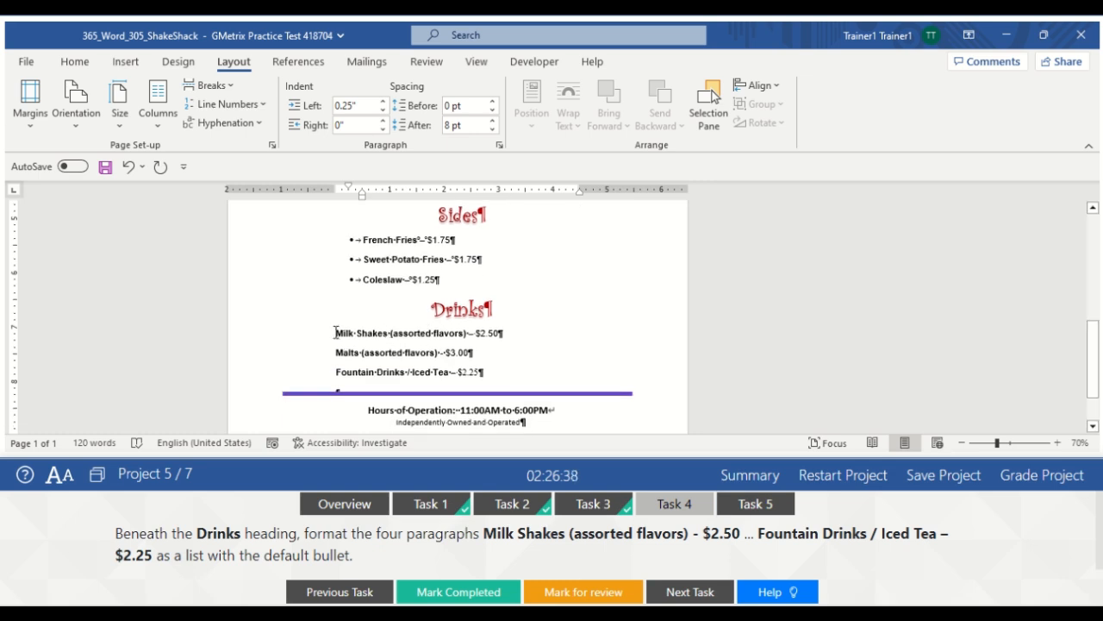
drag(336, 333, 493, 382)
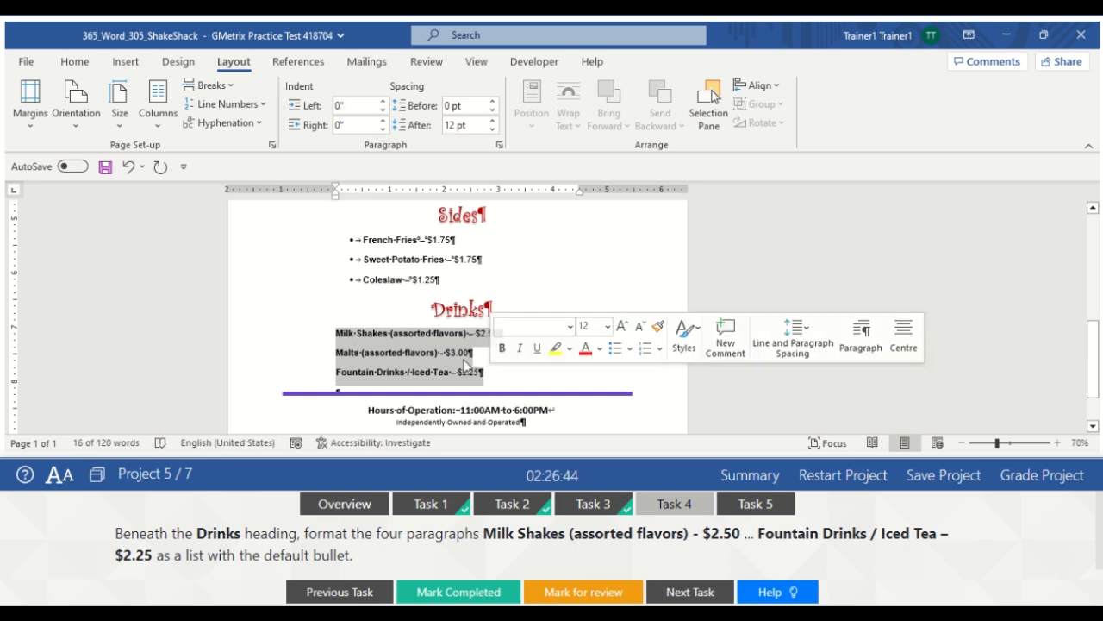
click(484, 363)
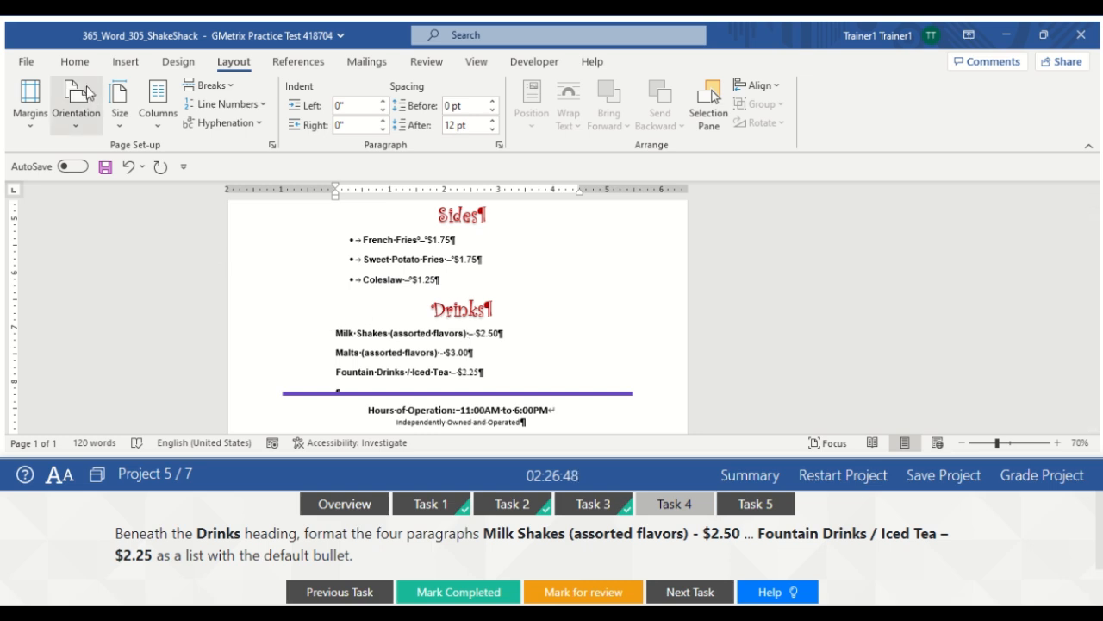
click(75, 62)
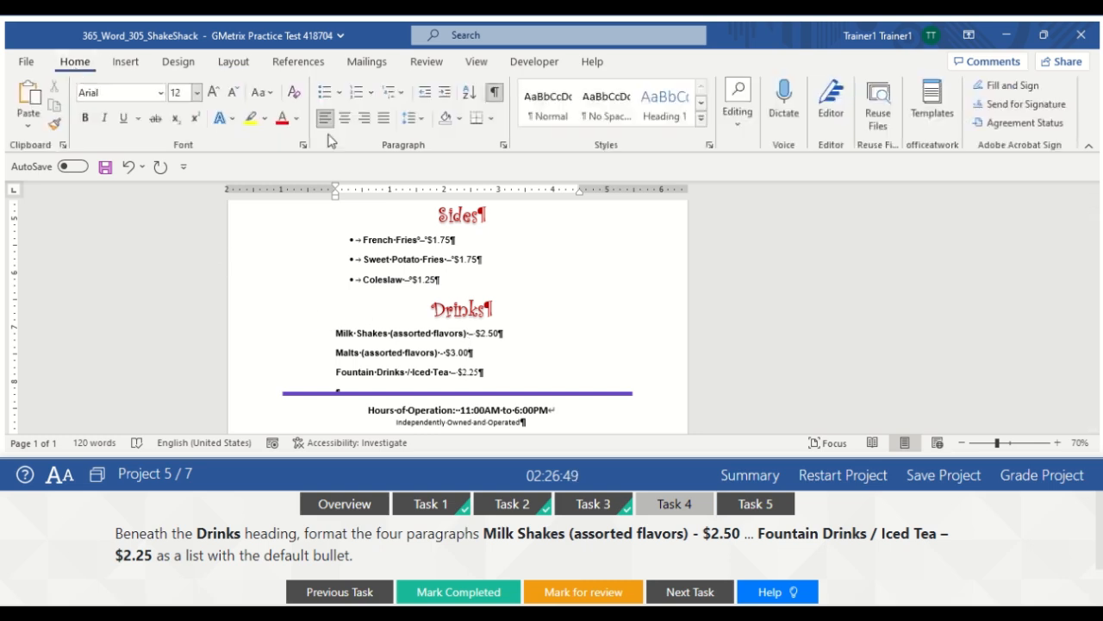
click(495, 100)
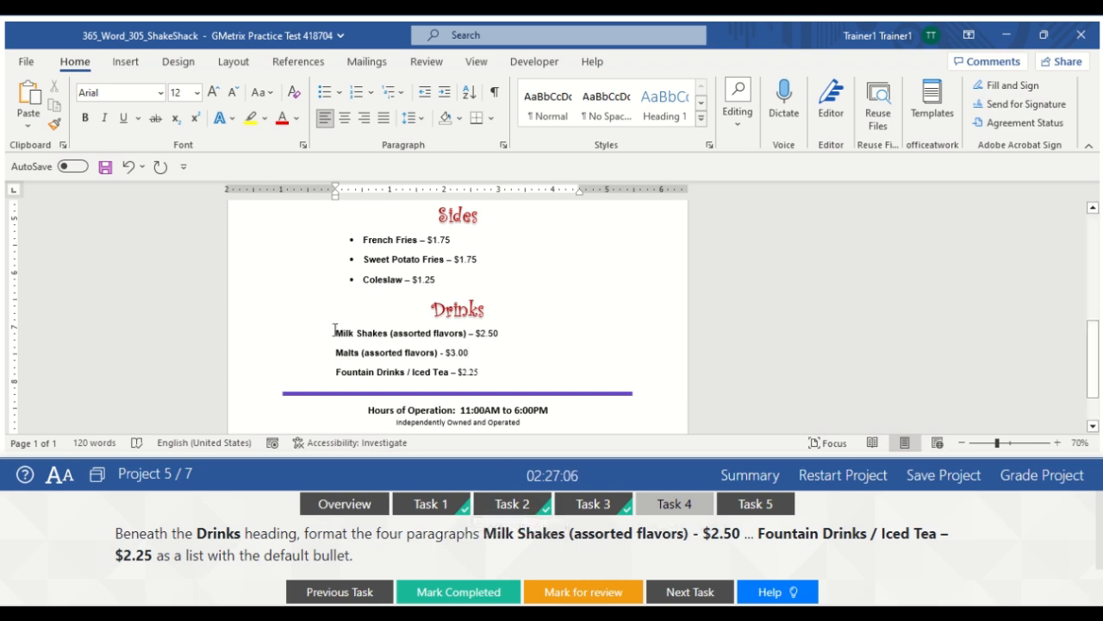
Give Milk Shakes, Malts and Fountain Drinks default round bullets and mark Task 4 complete
drag(334, 330, 488, 375)
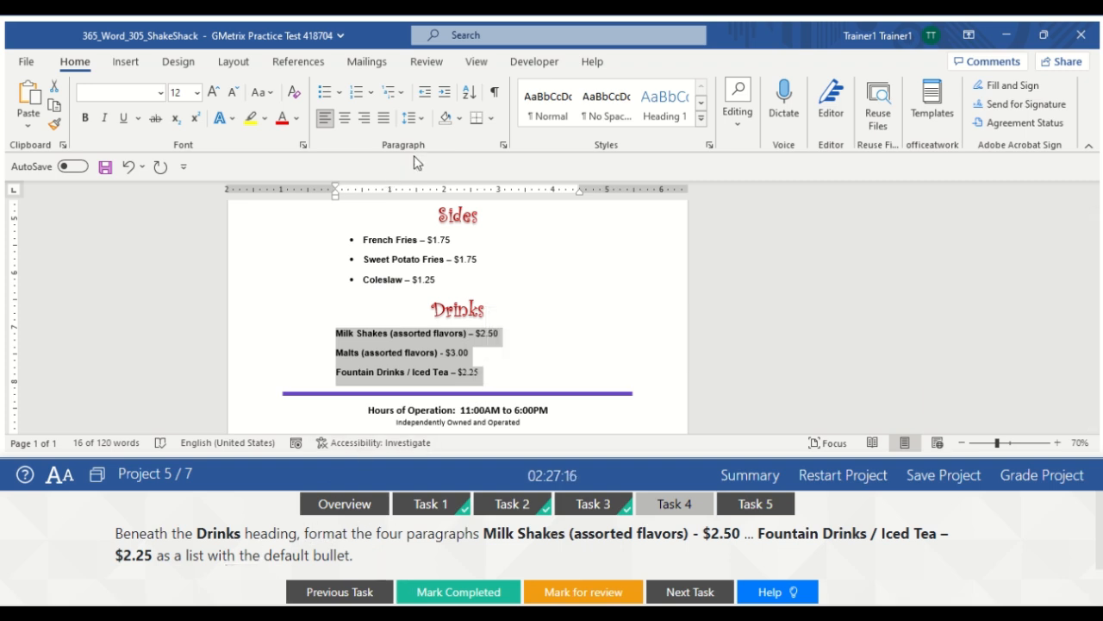
click(341, 94)
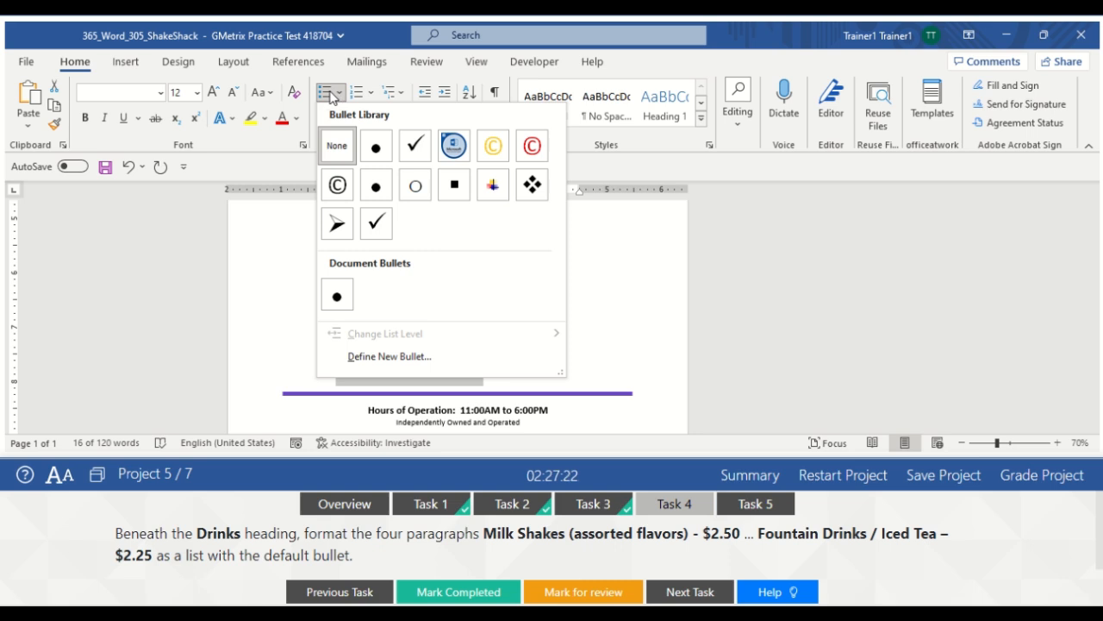
click(329, 98)
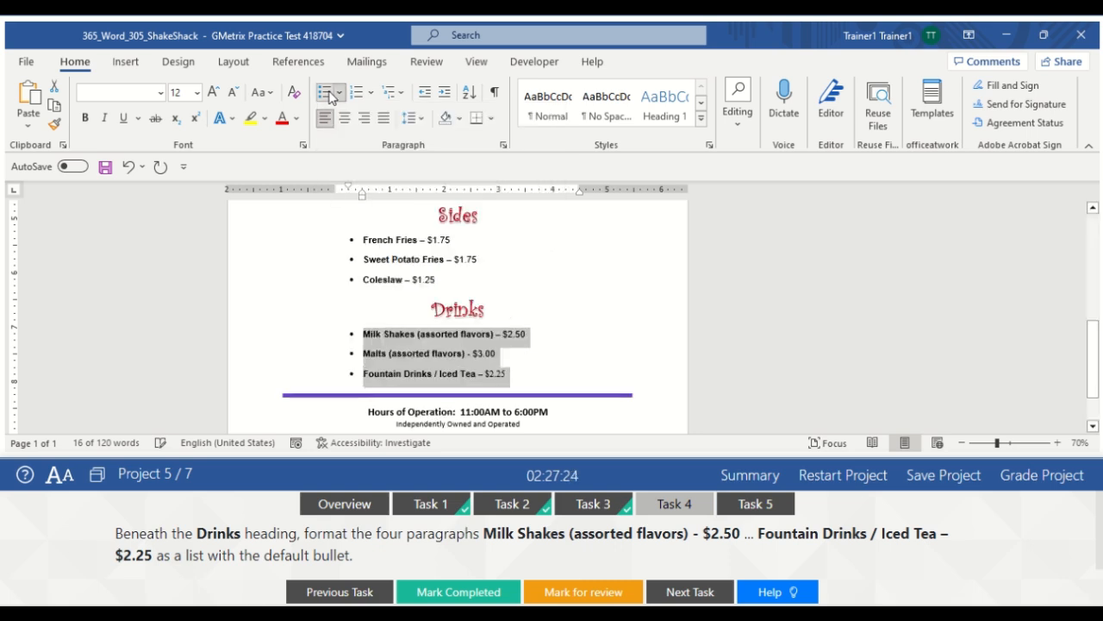
click(569, 295)
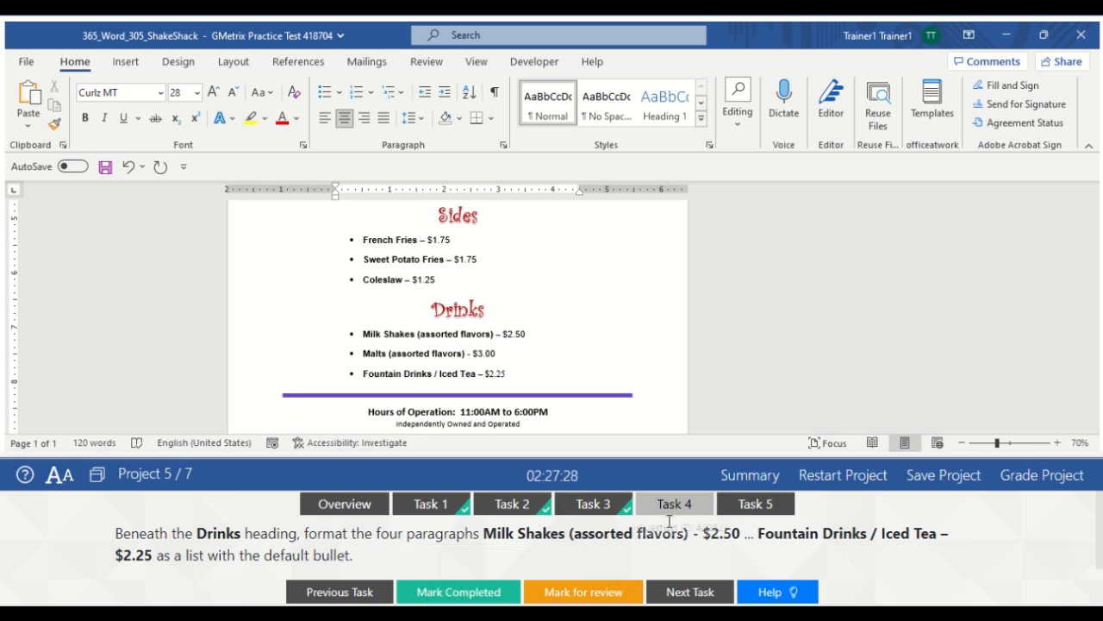
click(462, 592)
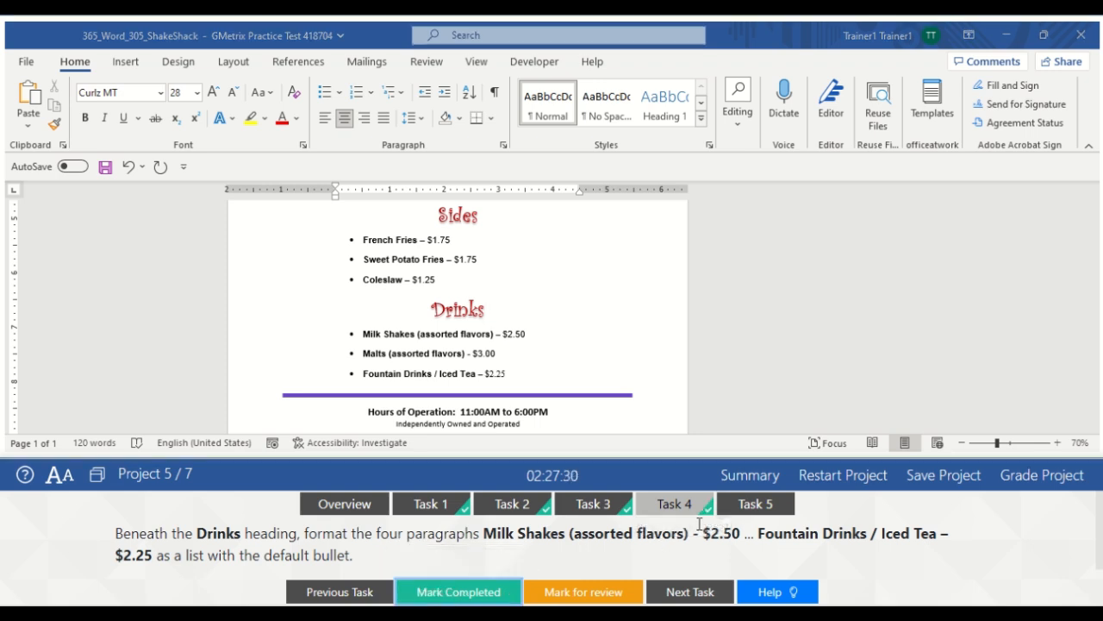
click(763, 507)
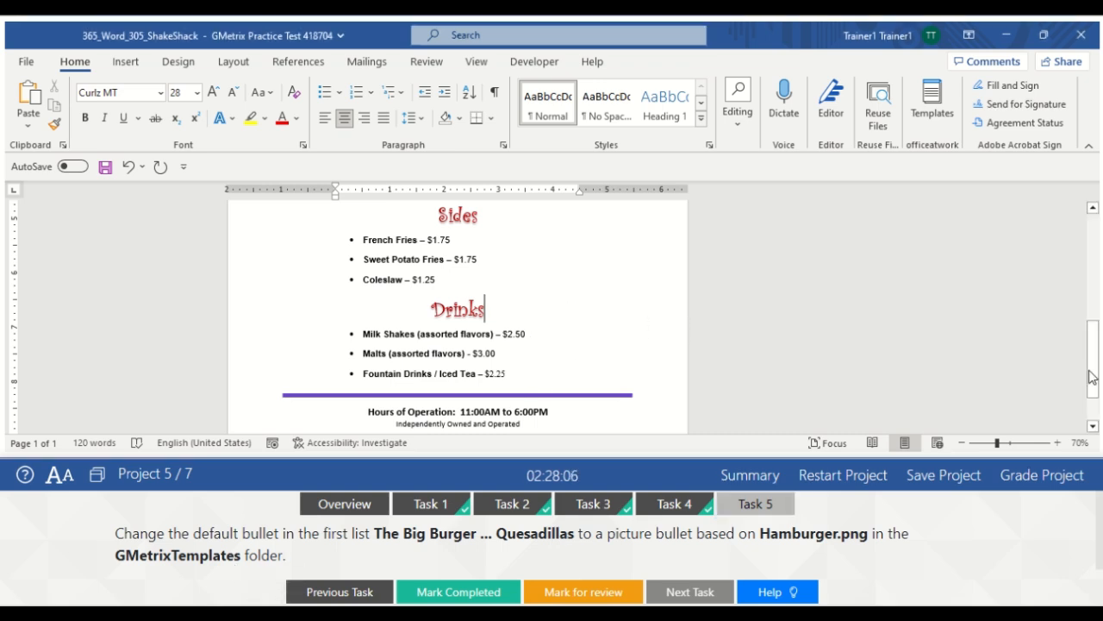
Scroll up and select the menu list from The Big Burger through Quesadillas
drag(1093, 378, 1075, 296)
scroll(1076, 297, up, 2)
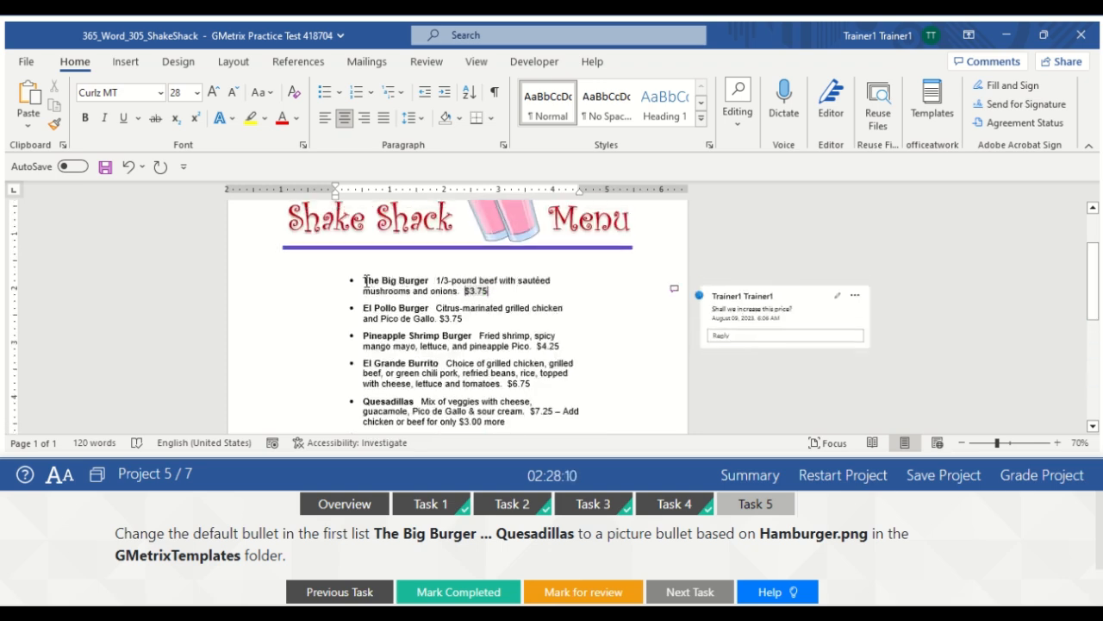
drag(363, 281, 519, 343)
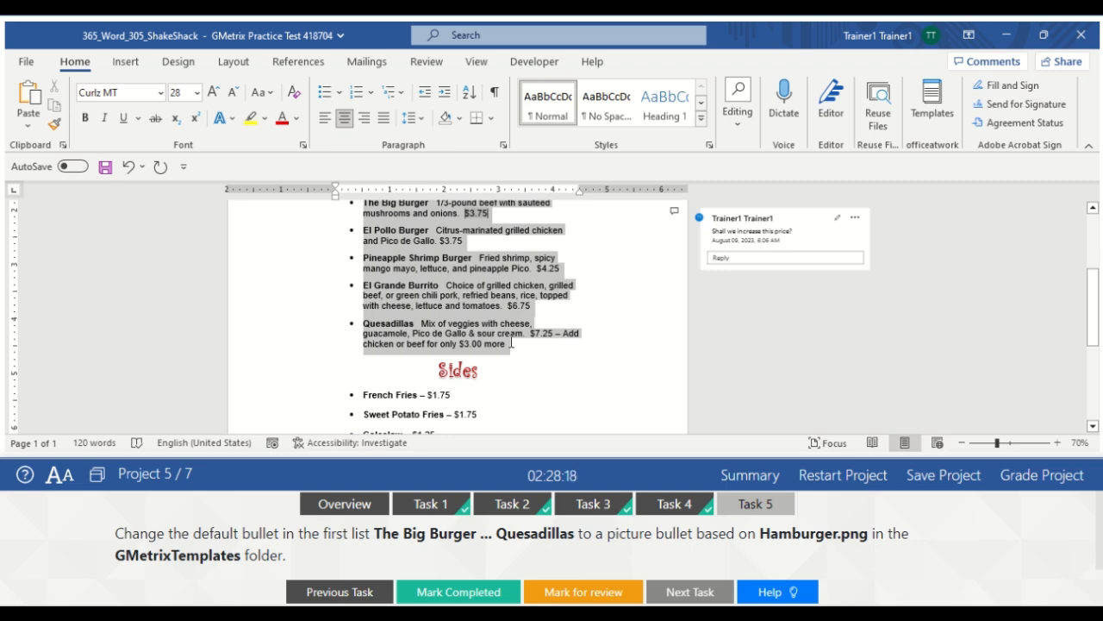
drag(511, 343, 510, 349)
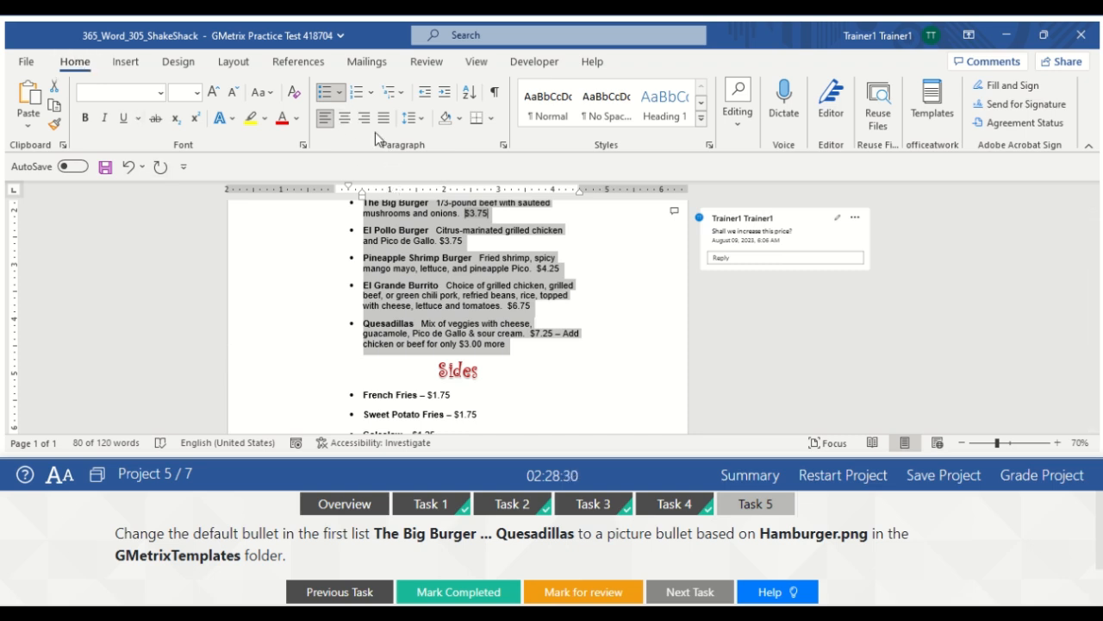
Define a new picture bullet using Hamburger.png for the selected list
click(340, 93)
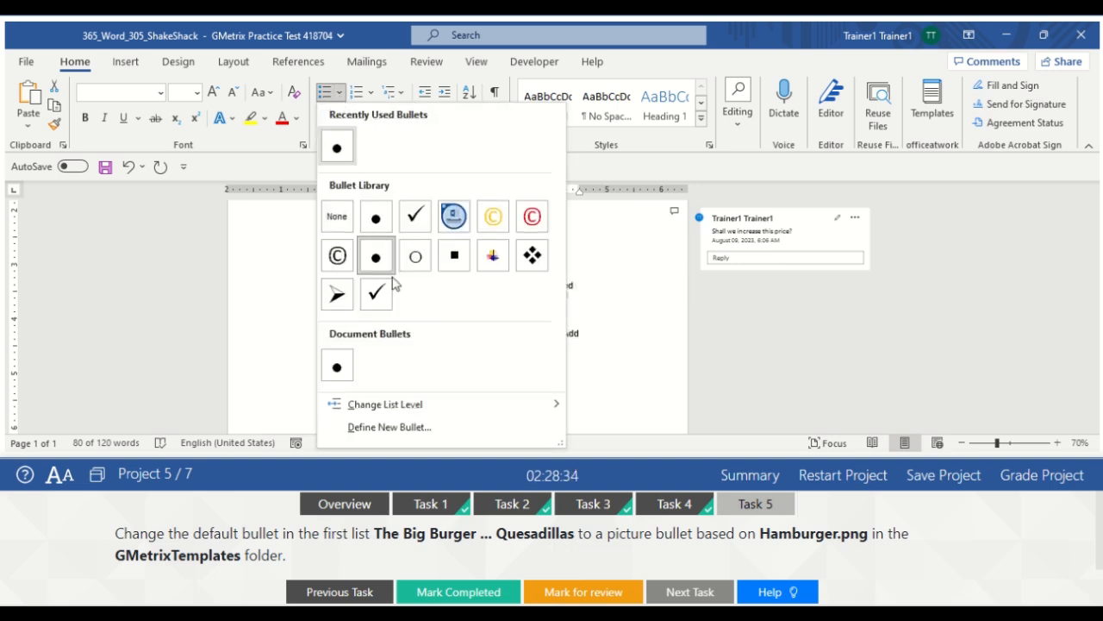
click(388, 427)
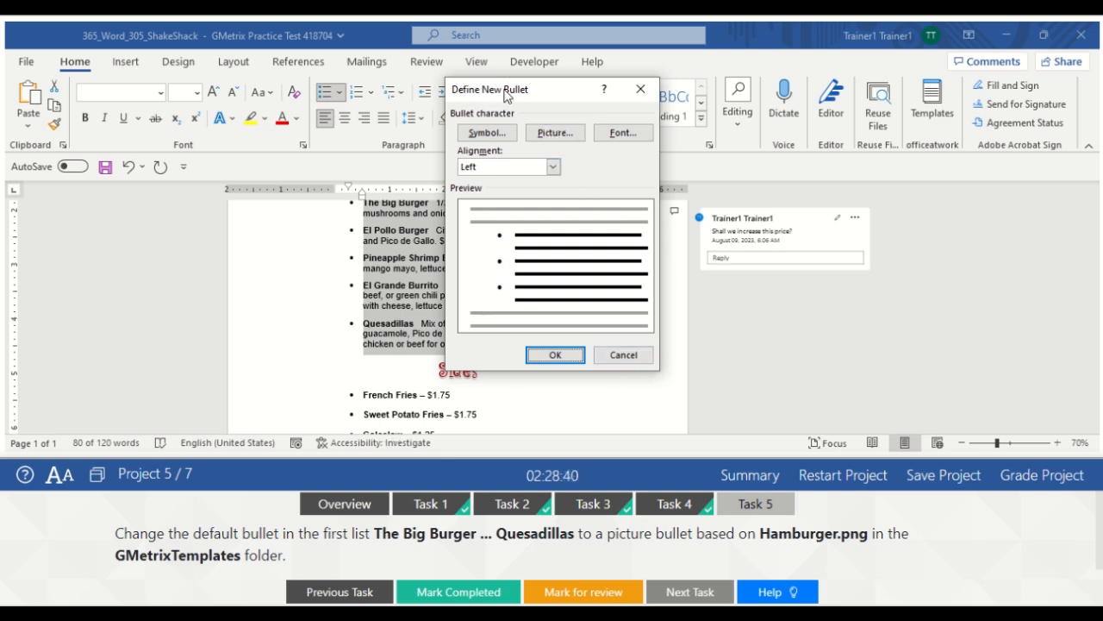
click(556, 135)
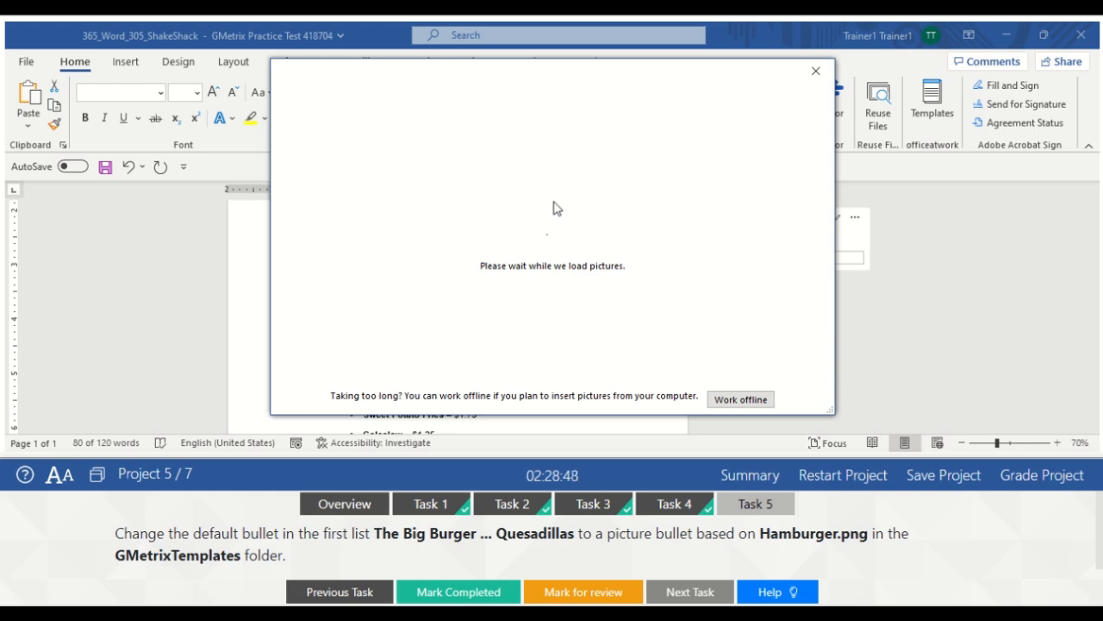
click(750, 398)
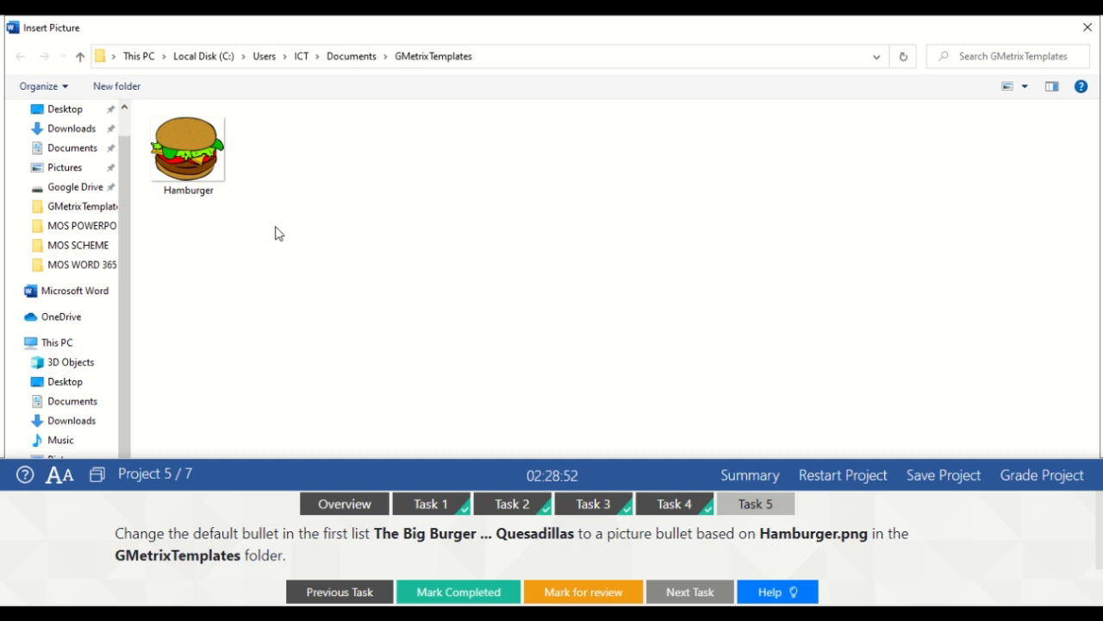
click(183, 155)
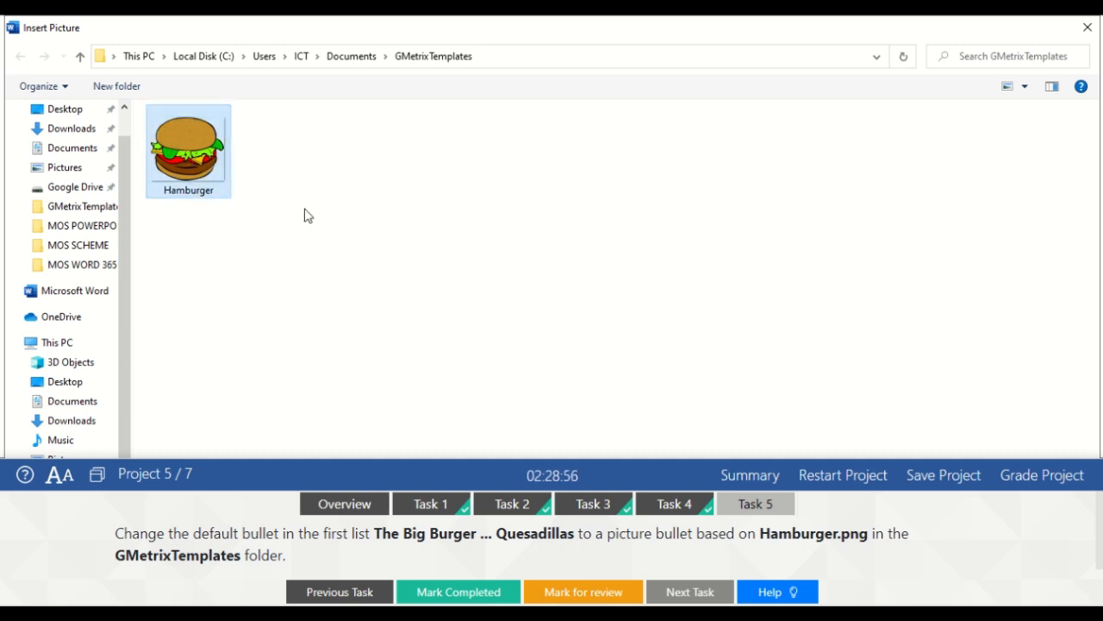
key(Return)
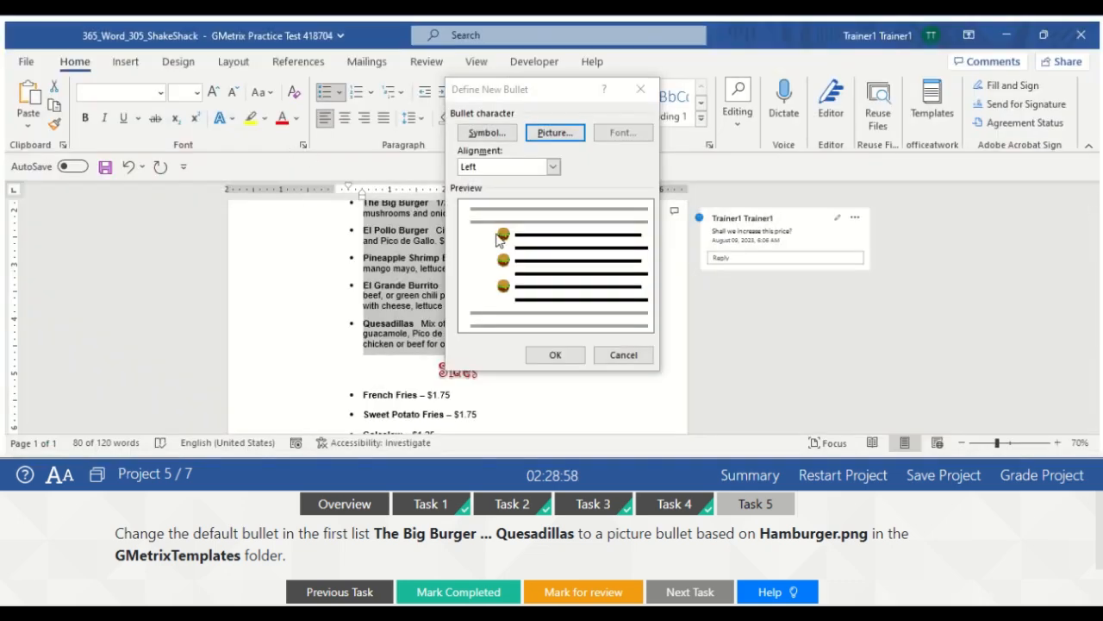
click(550, 360)
Deselect the list, mark Task 5 completed and submit the project for grading
click(599, 319)
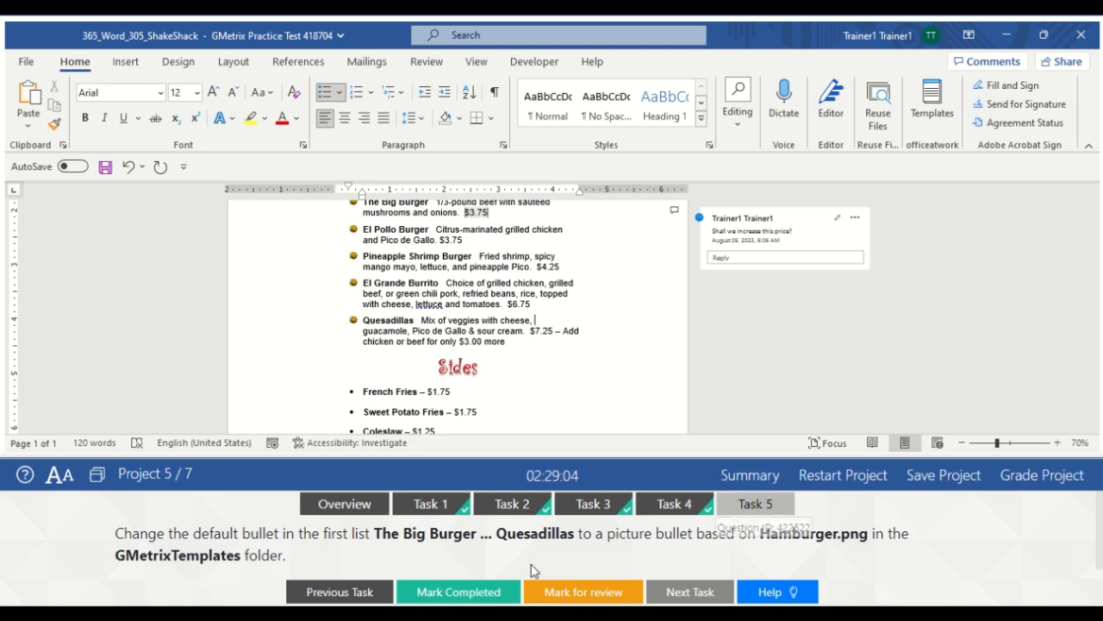
click(481, 593)
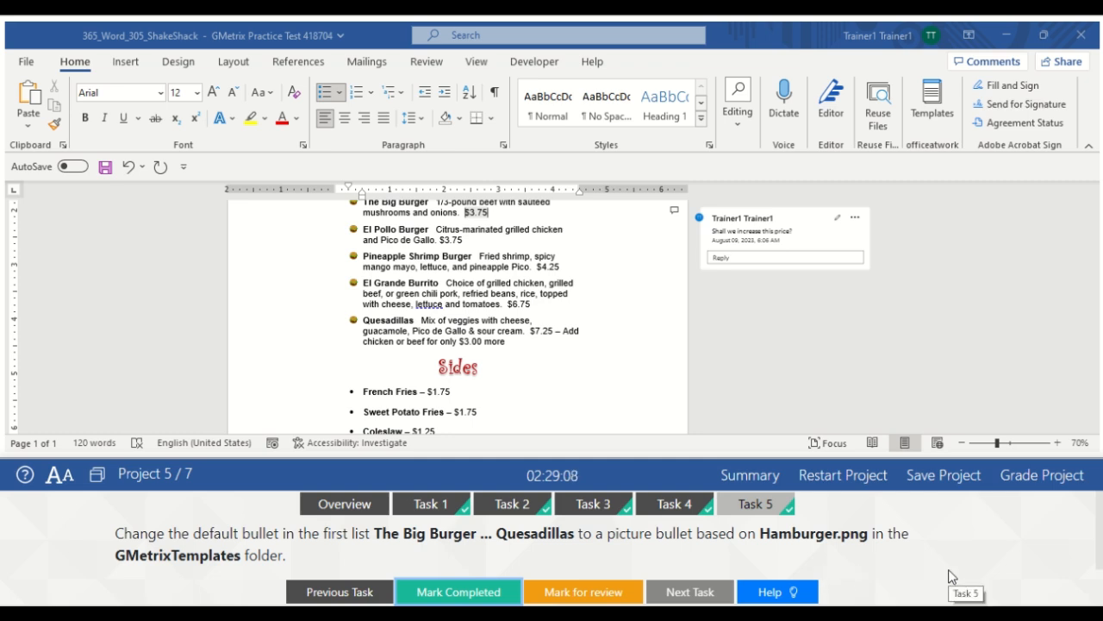
click(1041, 479)
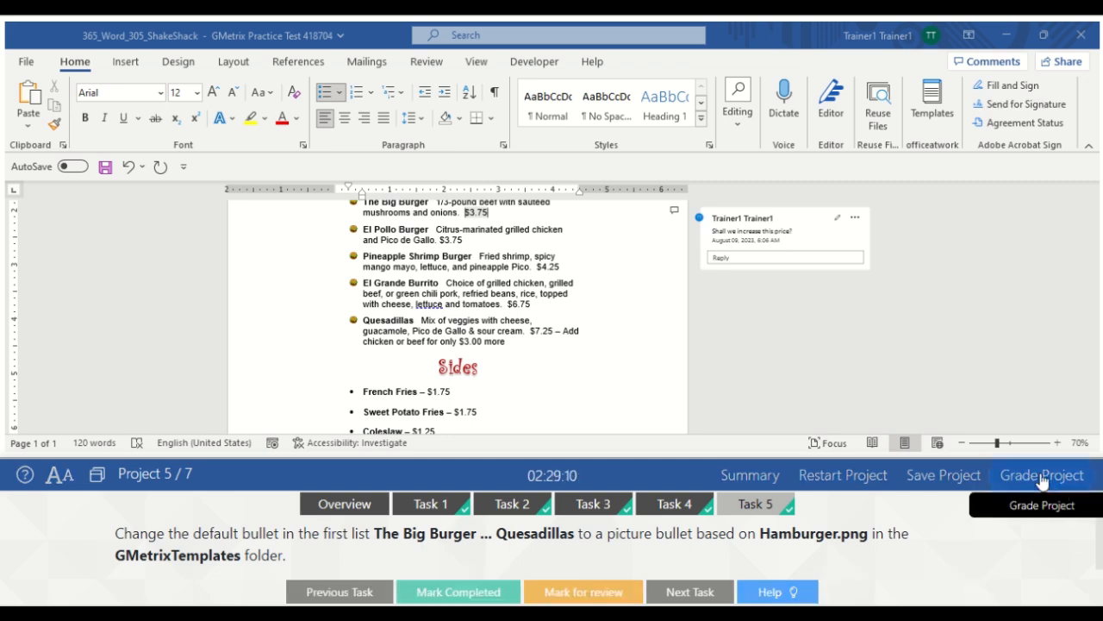
Grade the Shake Shack project and continue to Project 6's Planting document
click(815, 382)
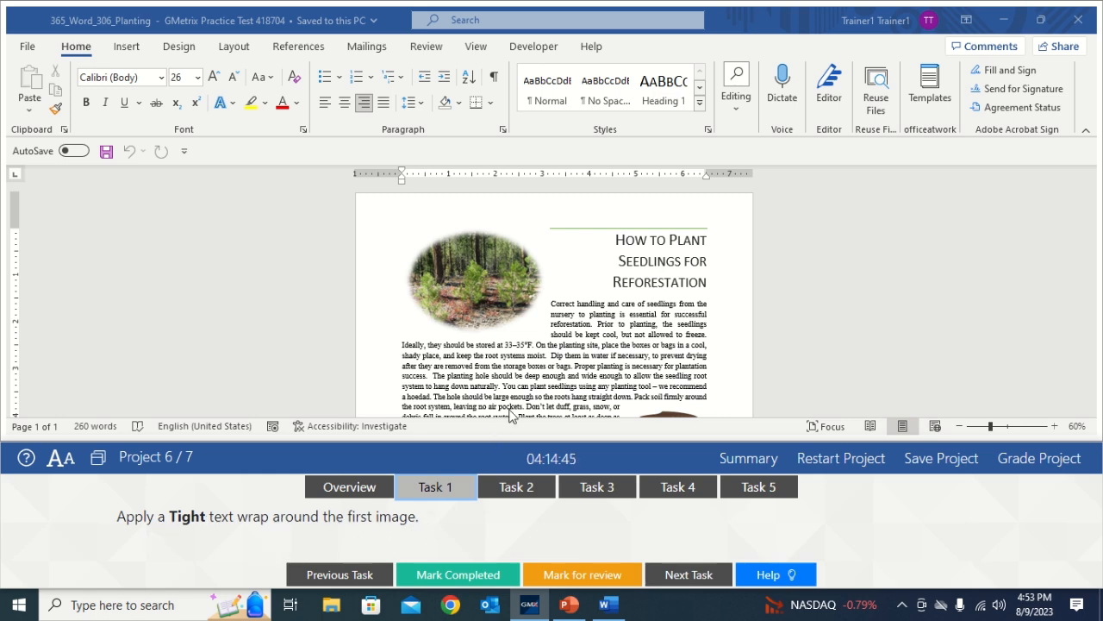
Apply Tight text wrapping to the top seedlings picture and mark Task 1 complete
click(493, 311)
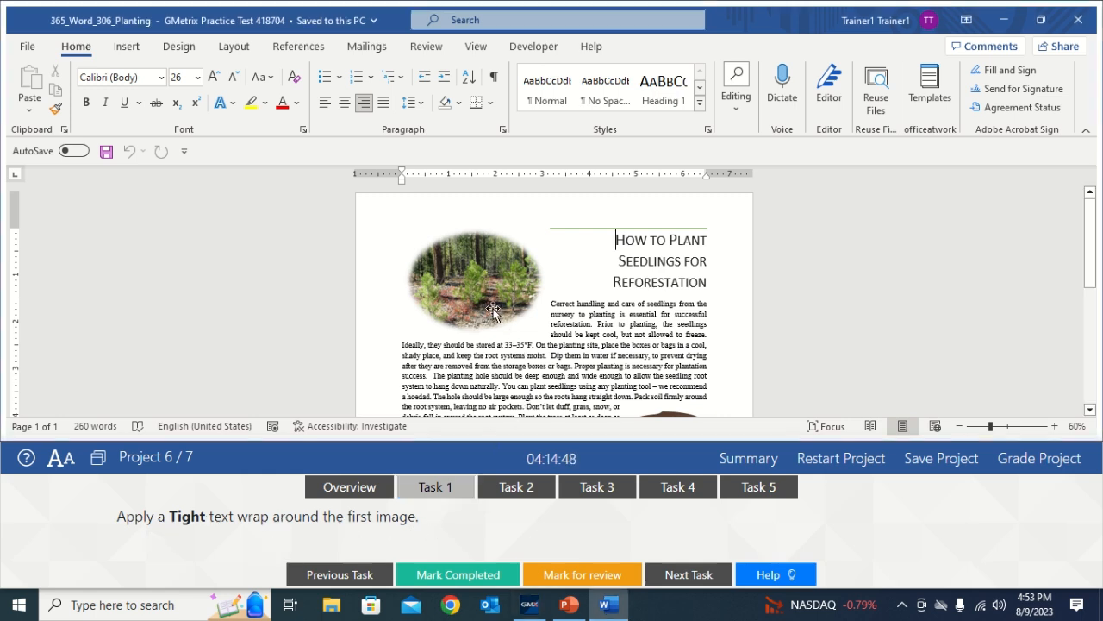
click(493, 310)
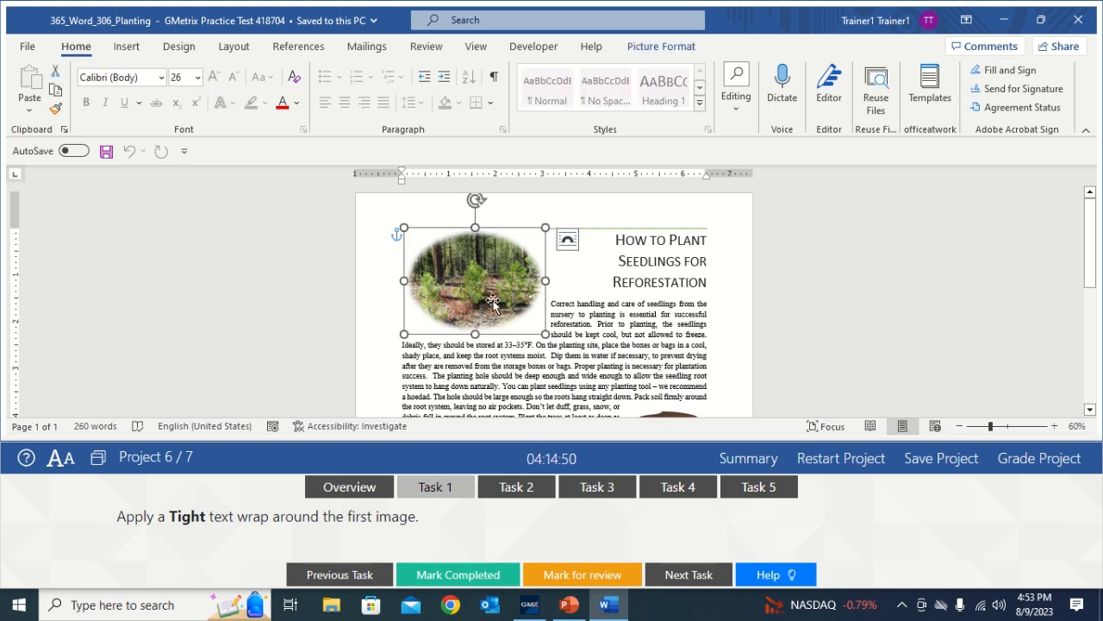
click(644, 50)
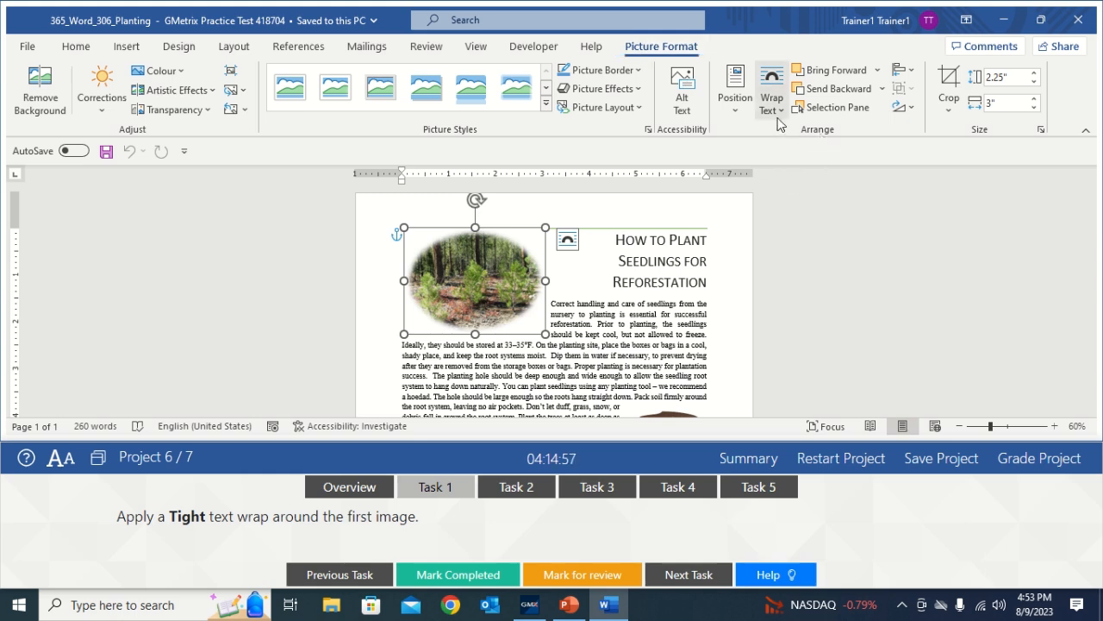
click(775, 113)
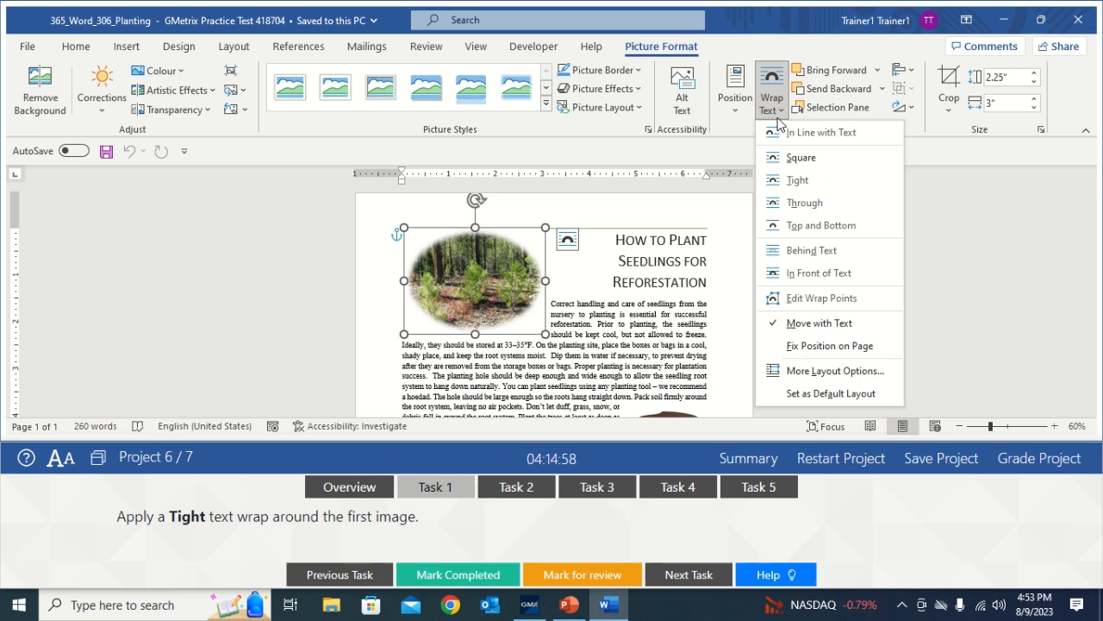
click(792, 182)
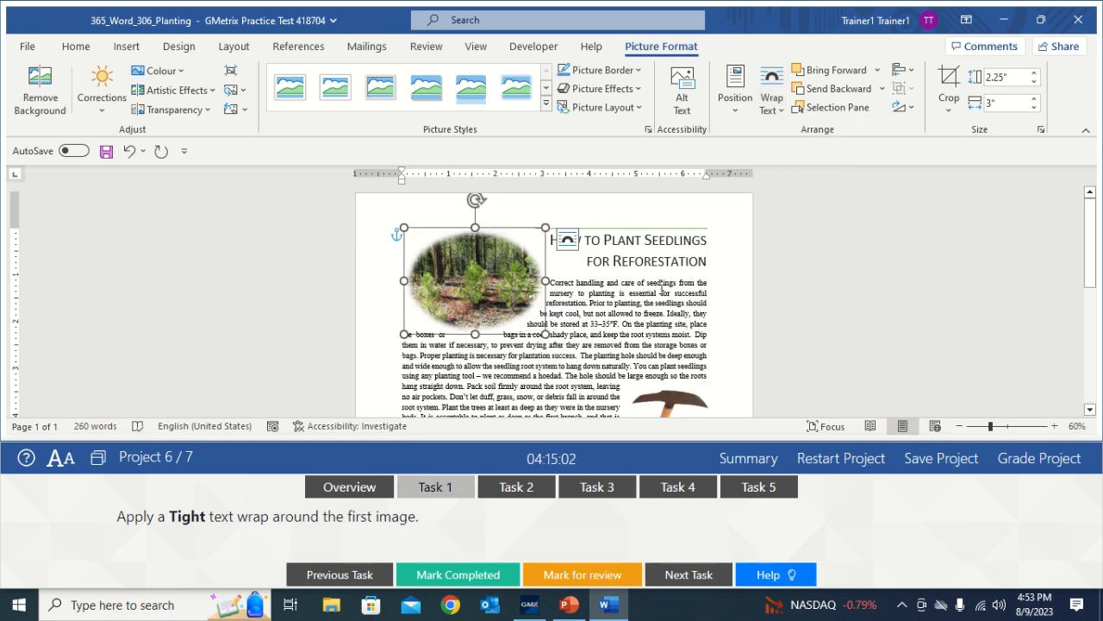
click(662, 287)
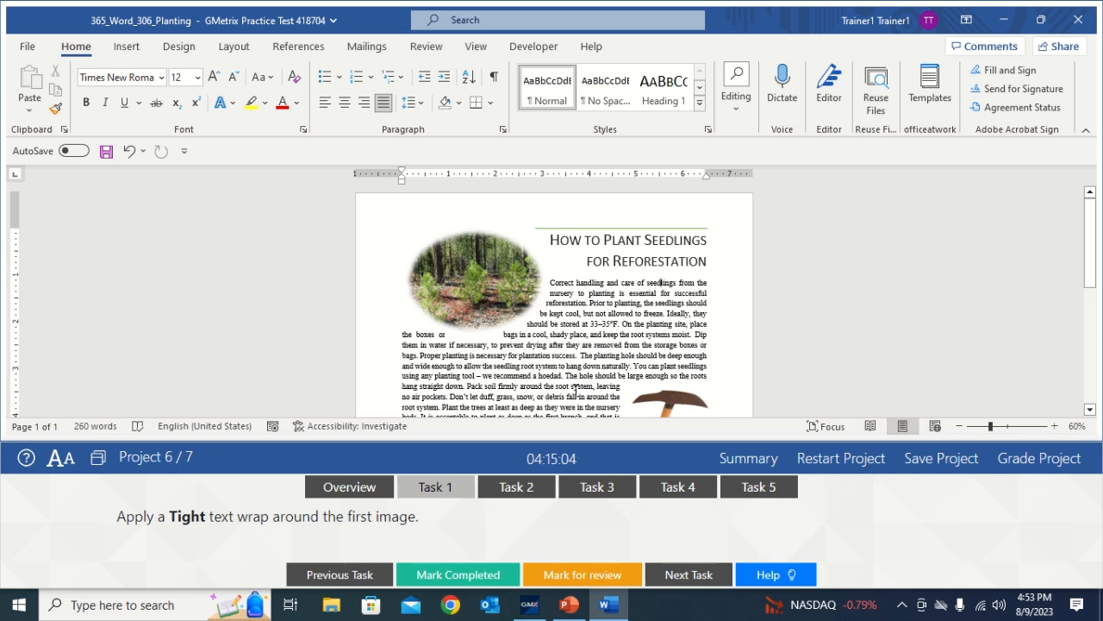
click(440, 580)
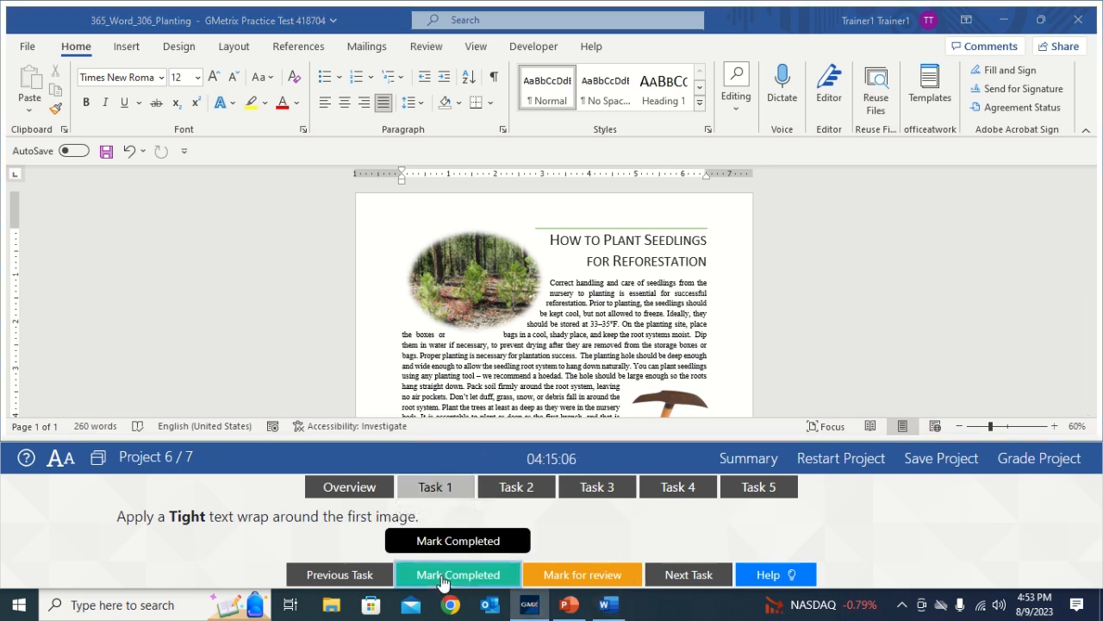
click(514, 492)
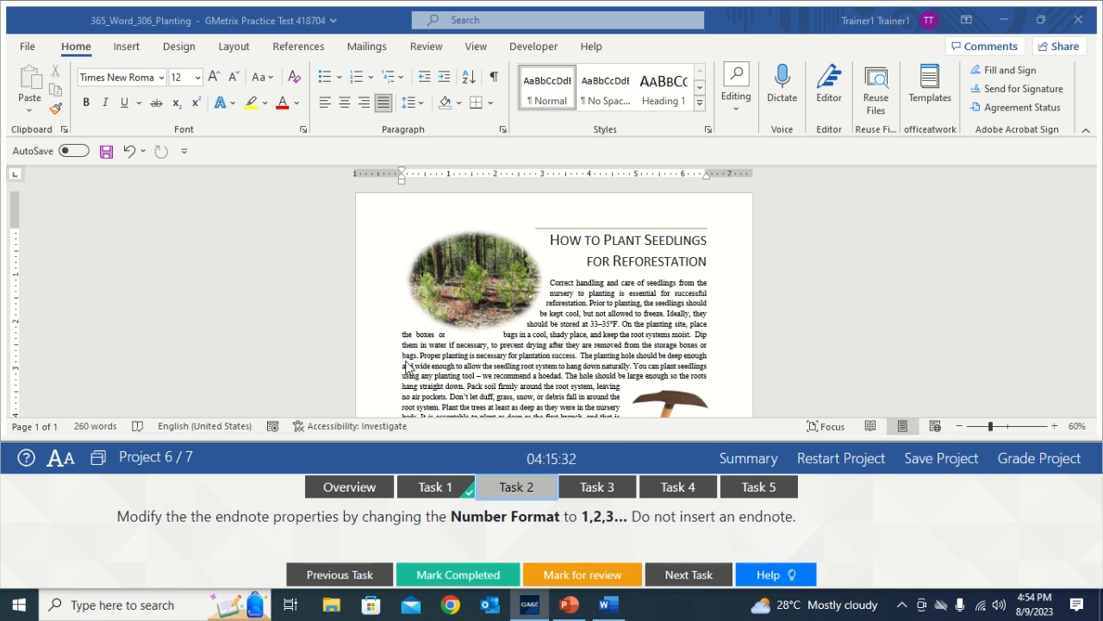
In the Footnote and Endnote dialog, choose endnotes placed at the end of the document
click(296, 54)
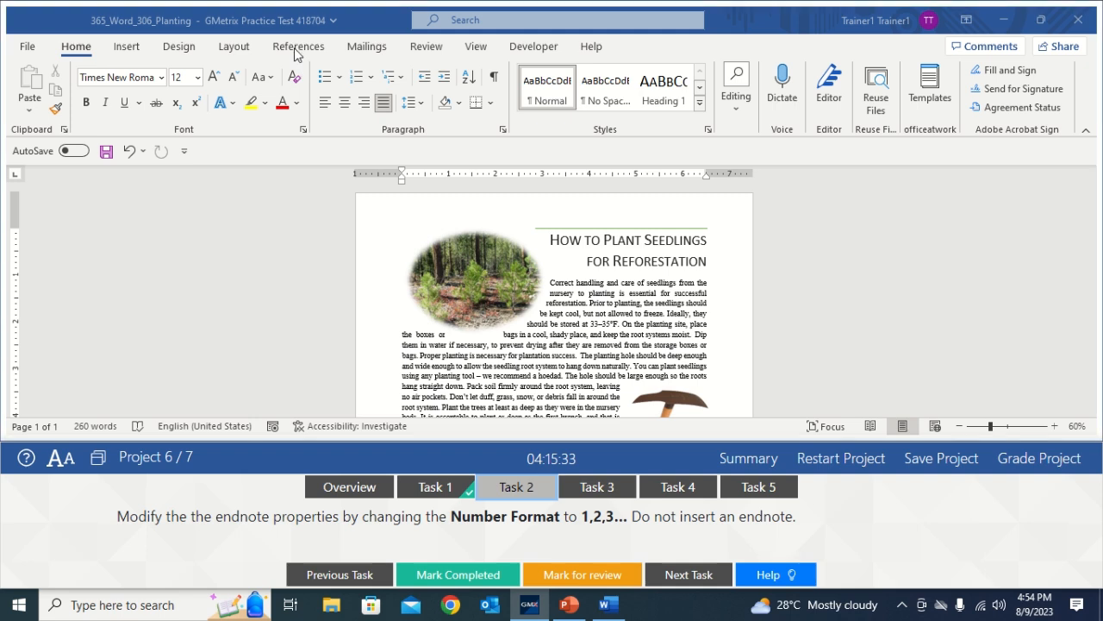
click(296, 49)
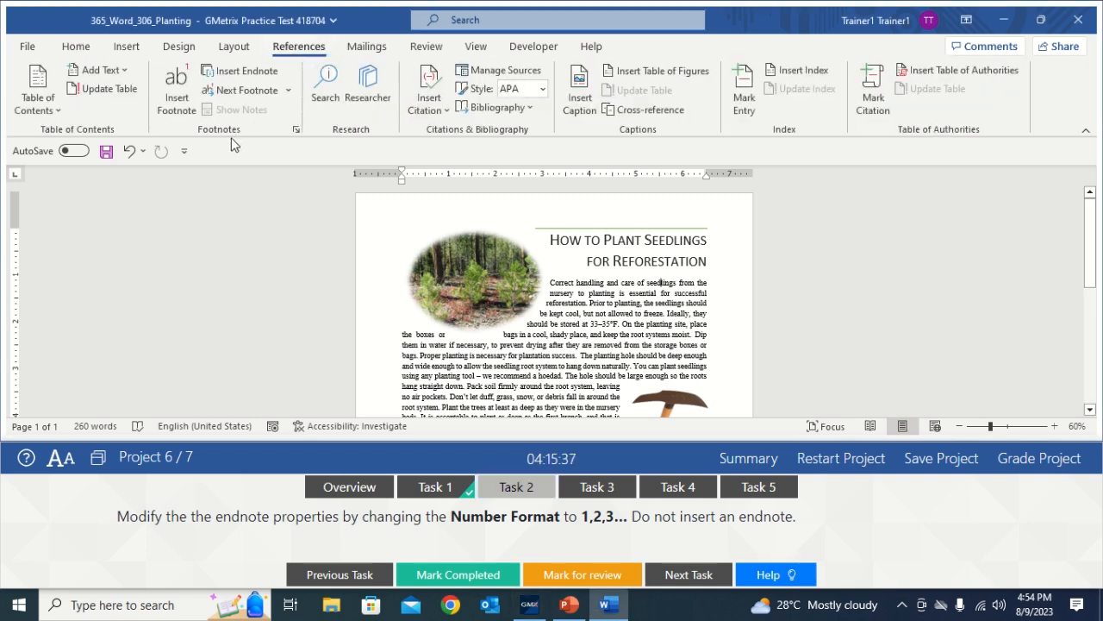
click(295, 130)
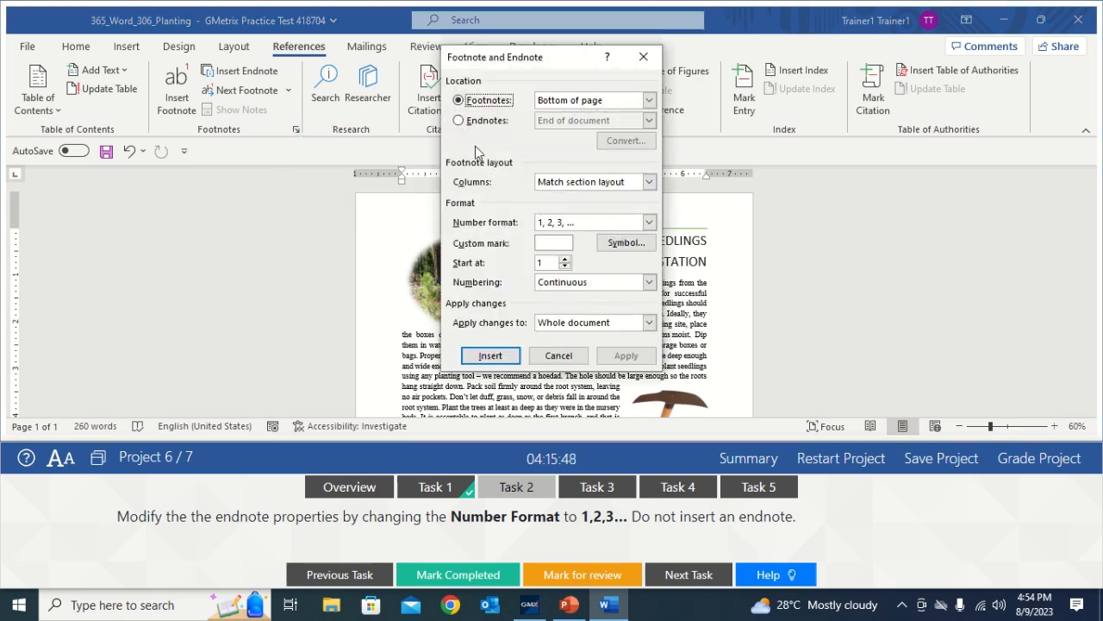
click(460, 122)
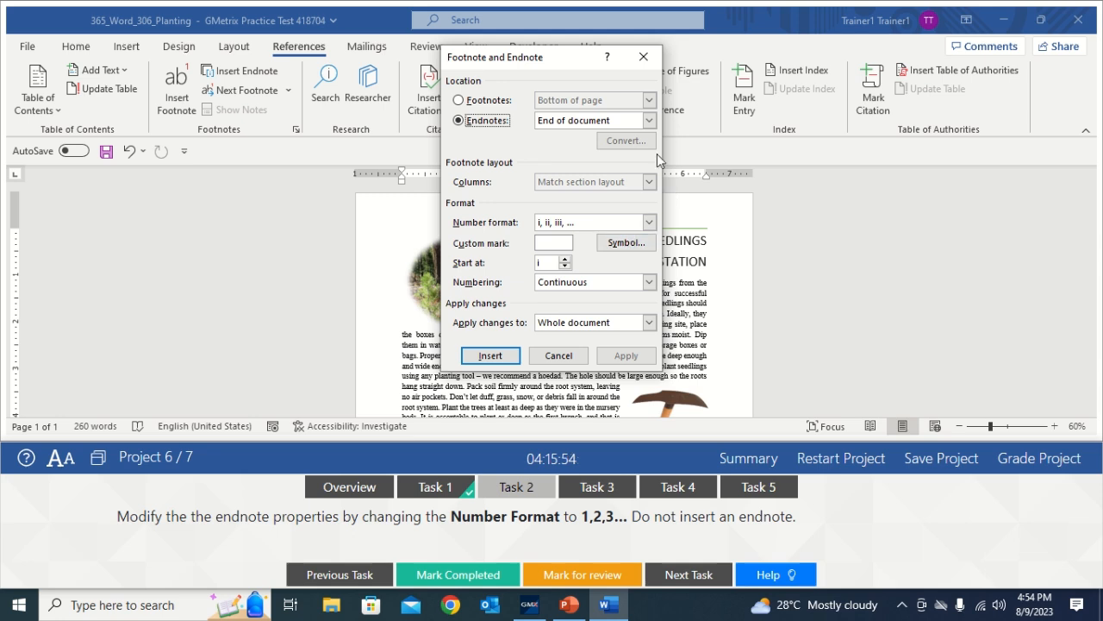
click(653, 120)
click(601, 146)
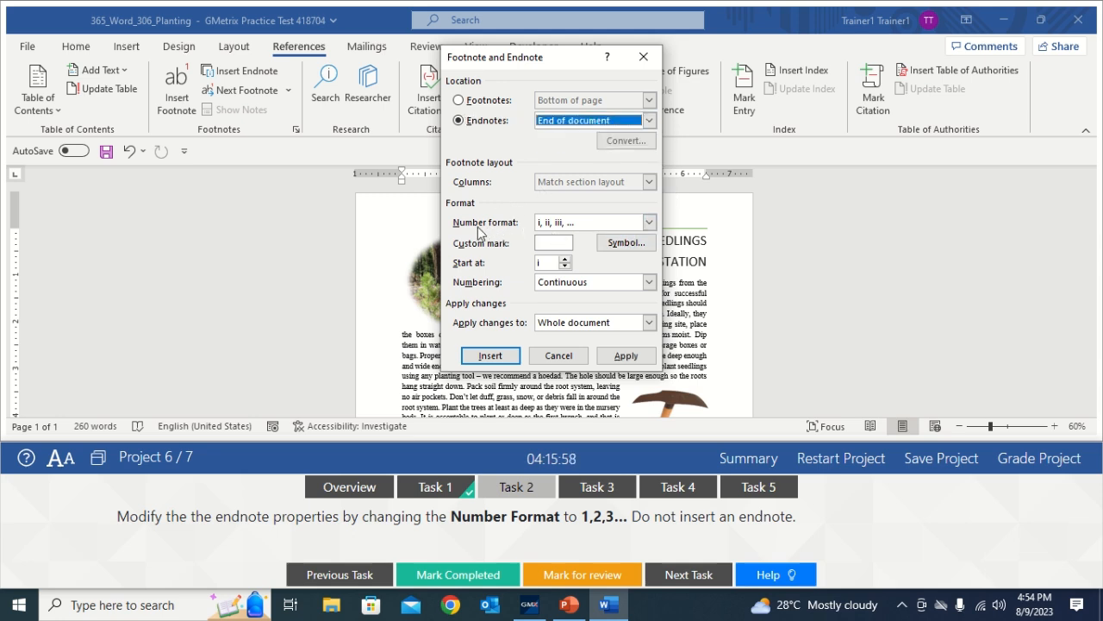
Set endnote number format to 1, 2, 3 for the whole document, apply, and mark Task 2 complete
click(649, 222)
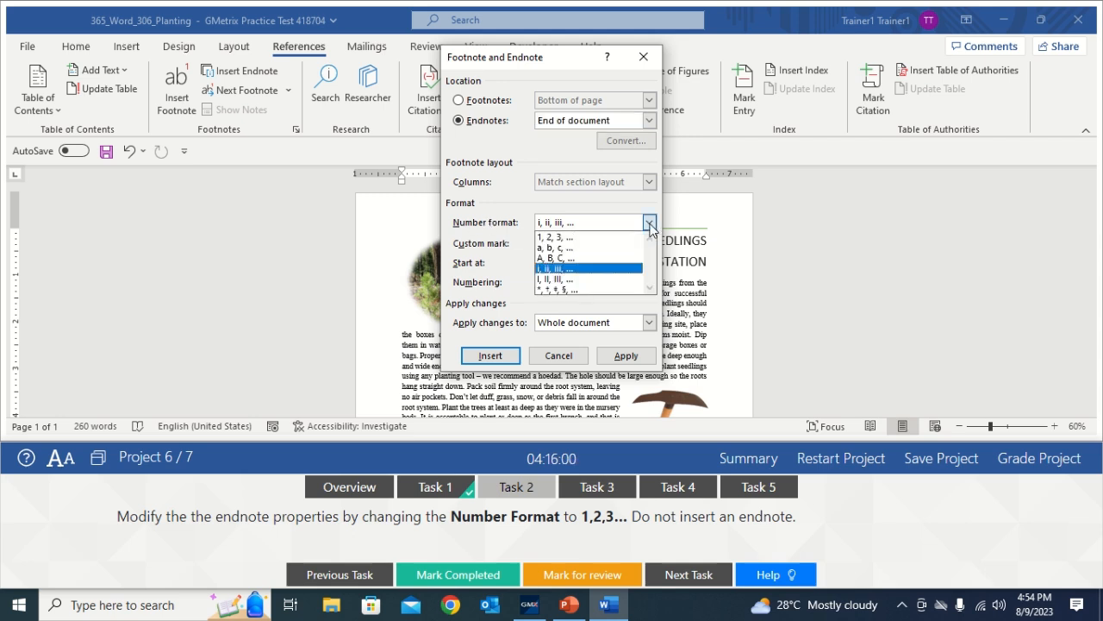
click(577, 245)
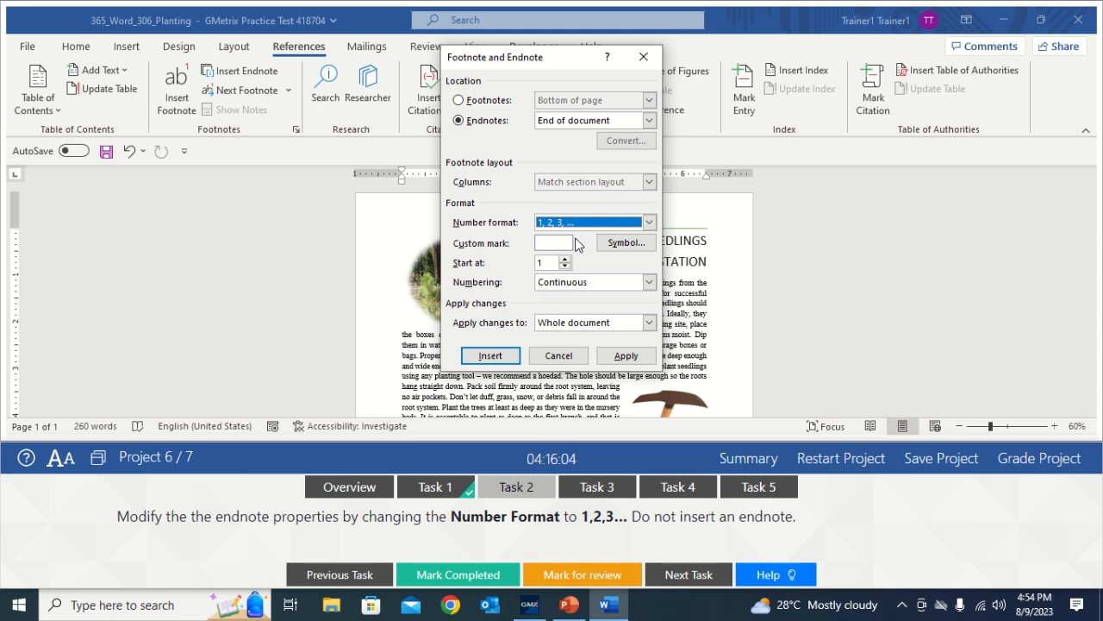
click(649, 322)
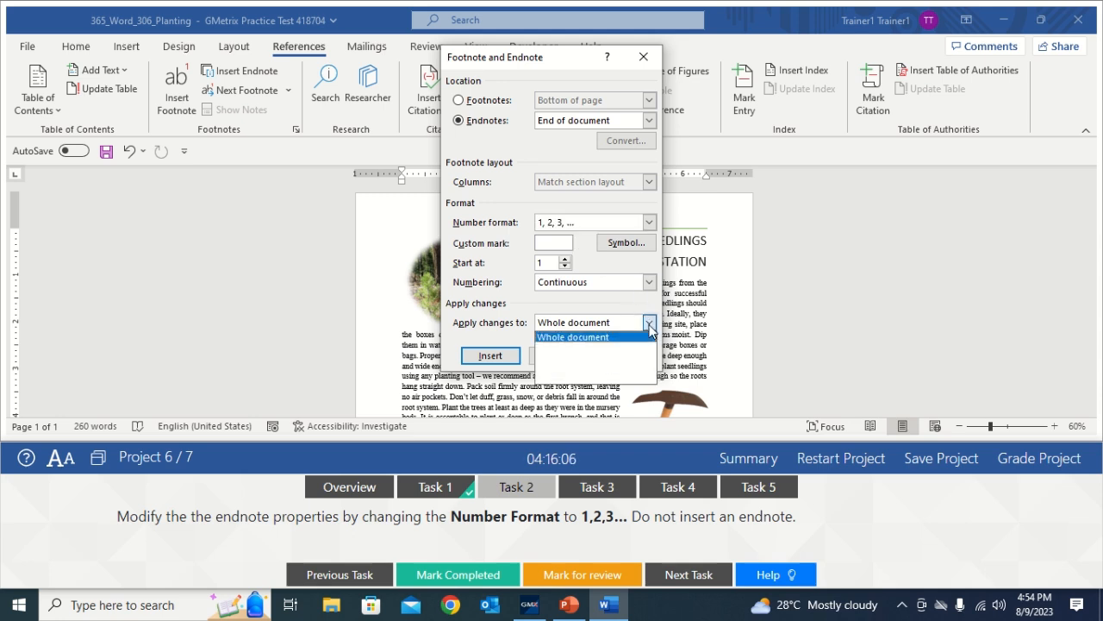
click(608, 338)
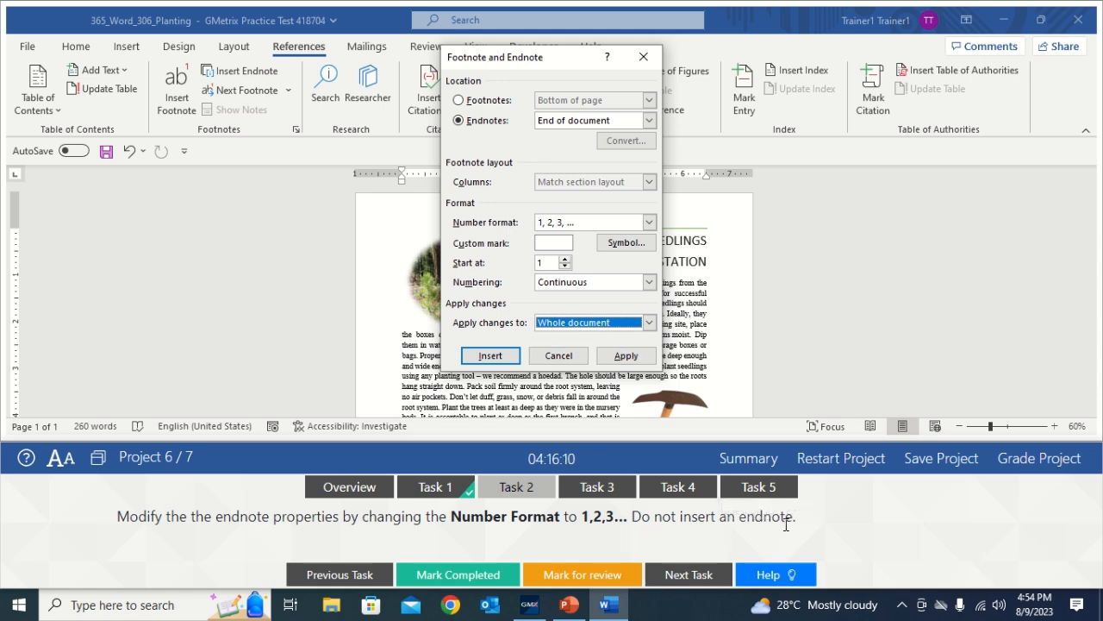
click(627, 357)
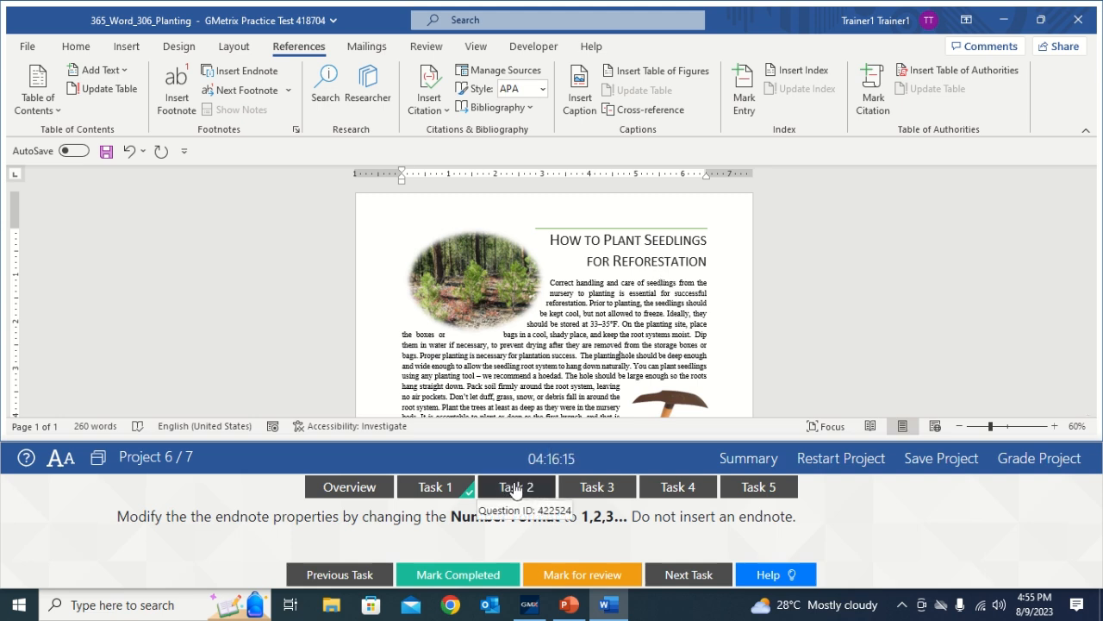
click(444, 586)
click(588, 497)
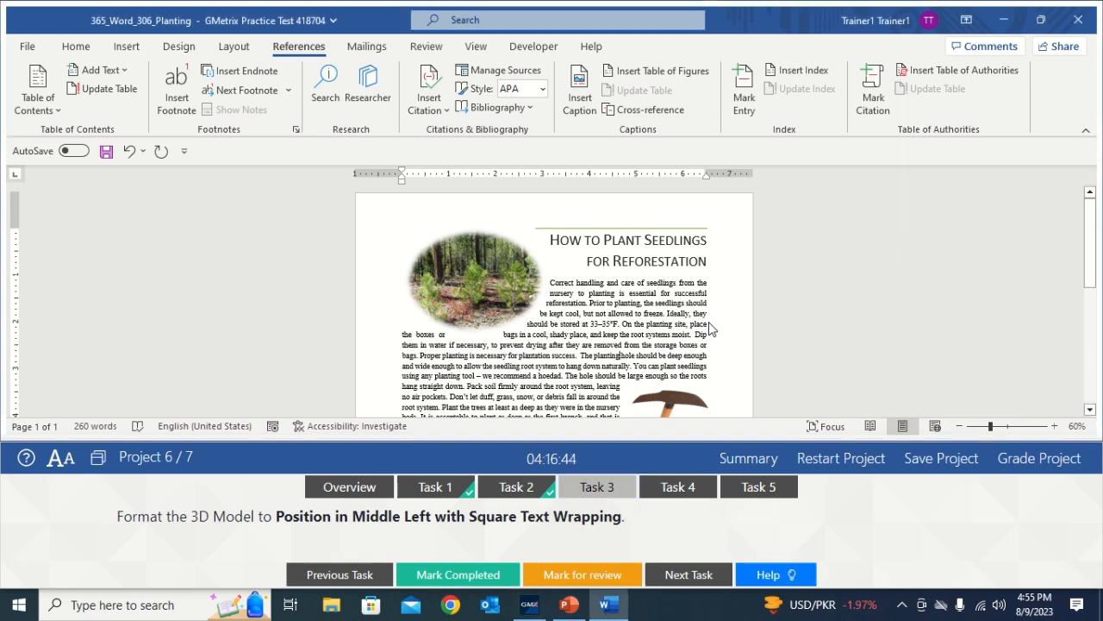
Position the 3D island model Middle Left with Square wrapping and mark Task 3 complete
scroll(1012, 321, down, 3)
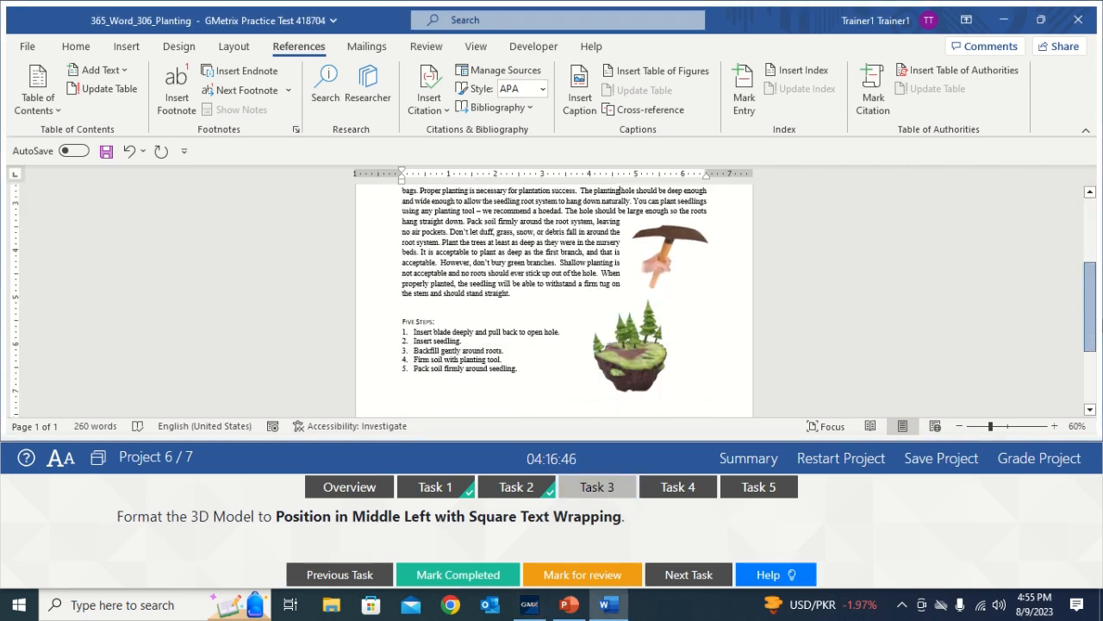
click(639, 342)
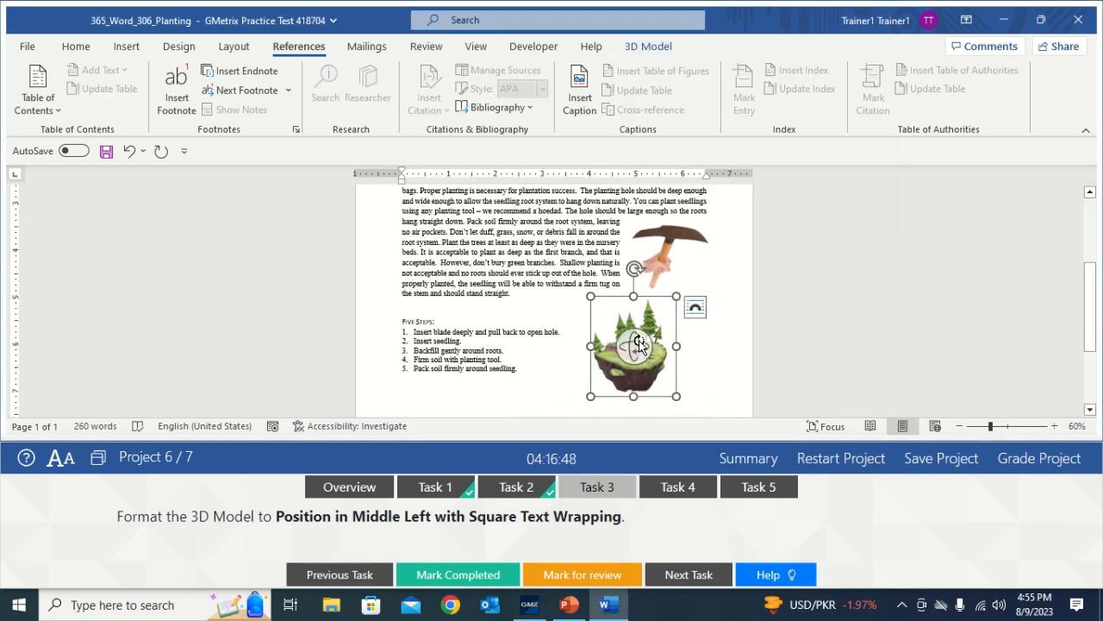
click(639, 49)
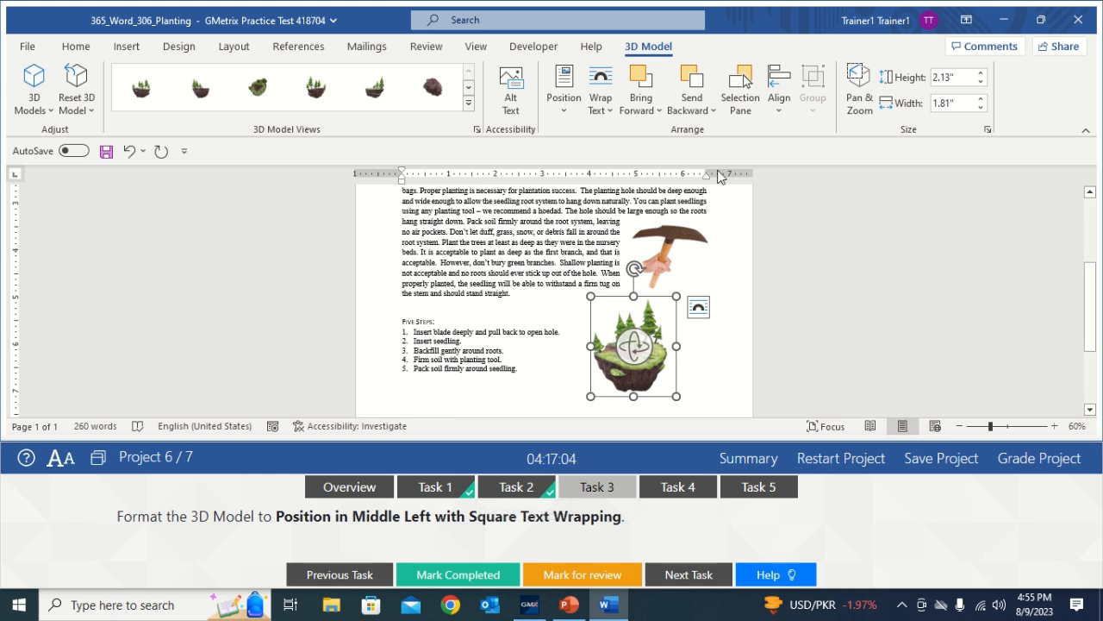
click(563, 112)
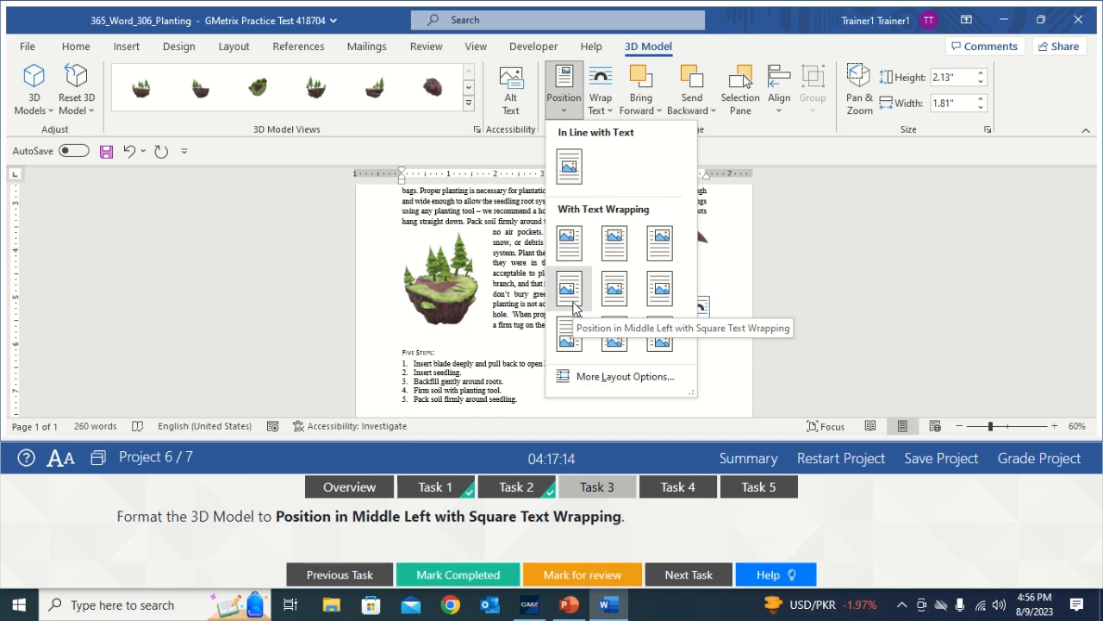
click(571, 302)
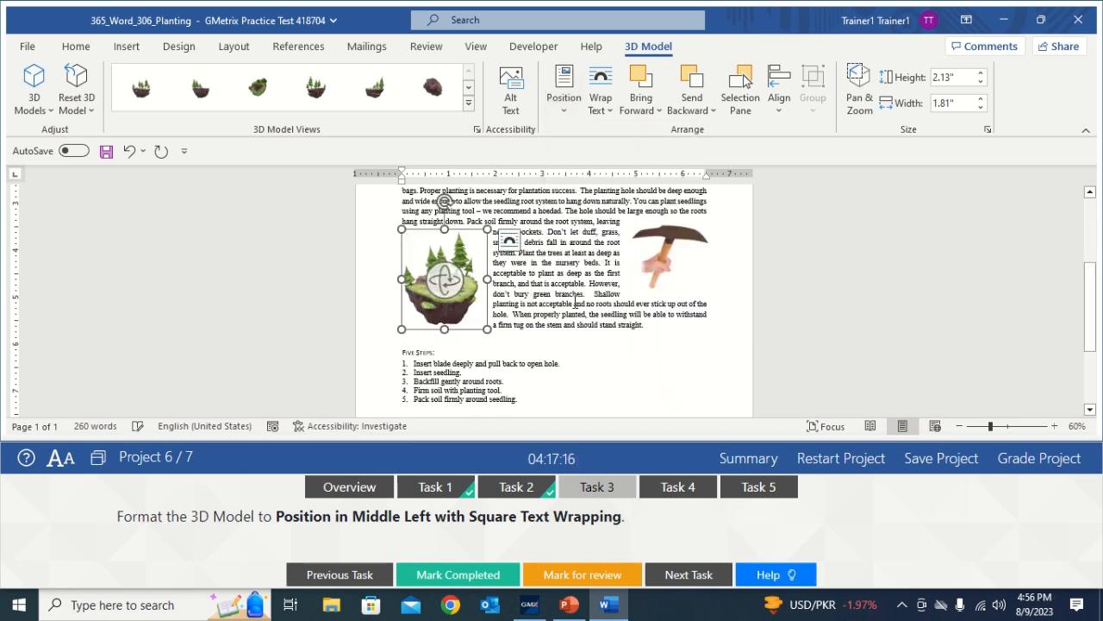
click(644, 340)
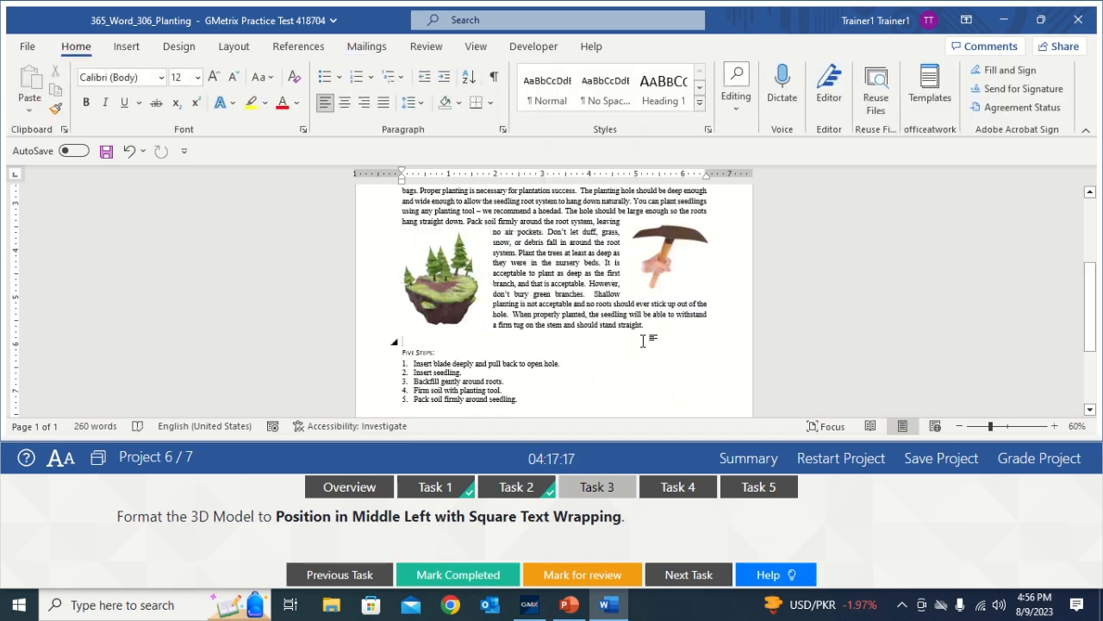
click(594, 489)
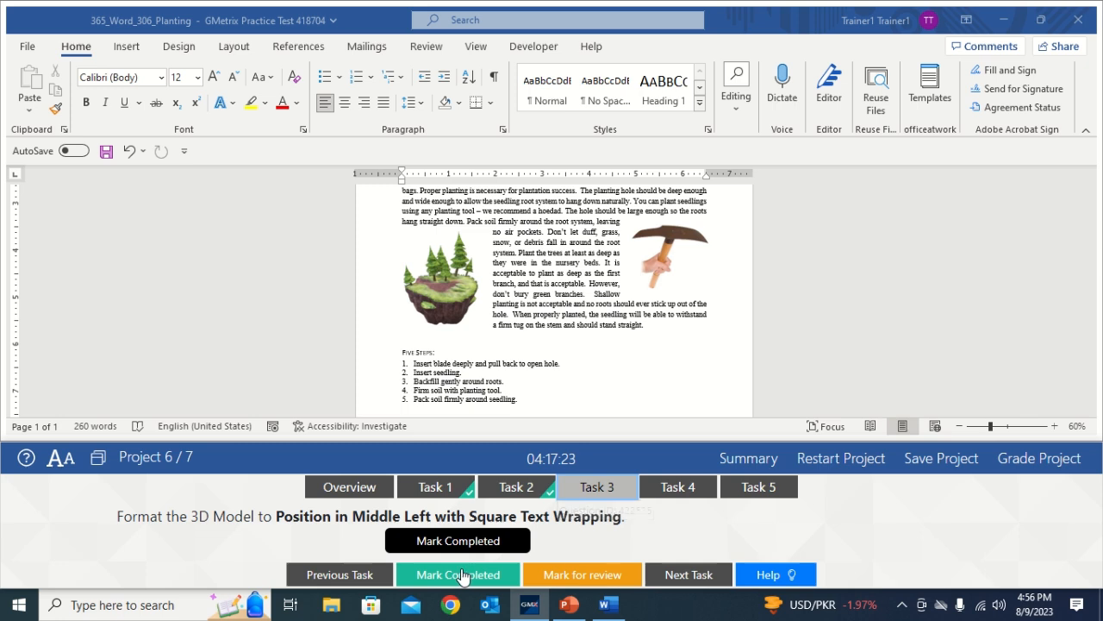
click(681, 486)
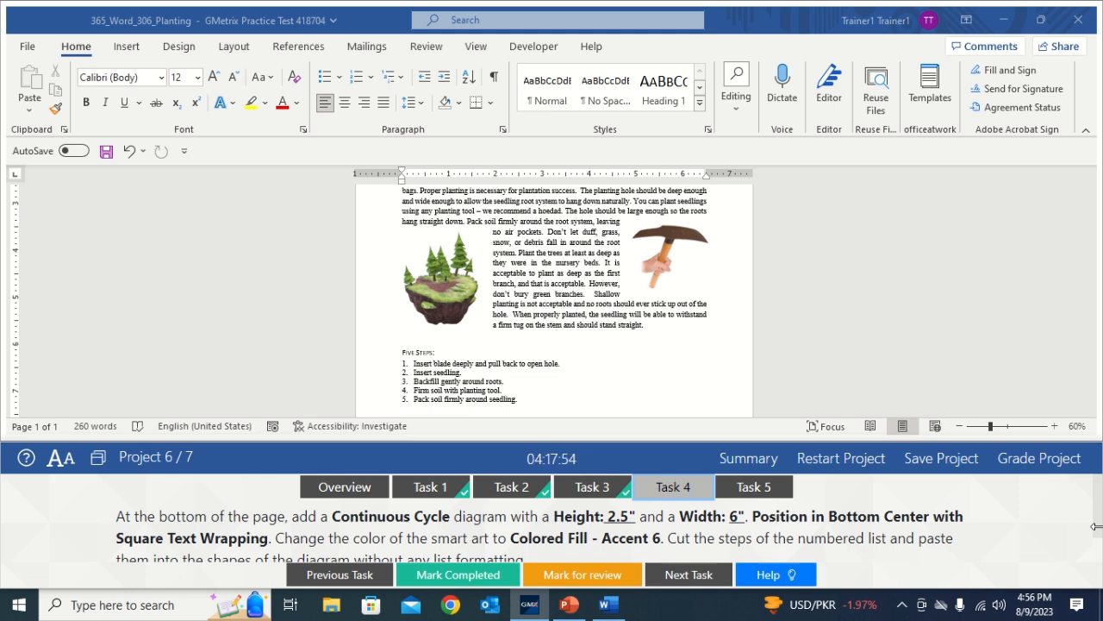
scroll(1098, 527, down, 1)
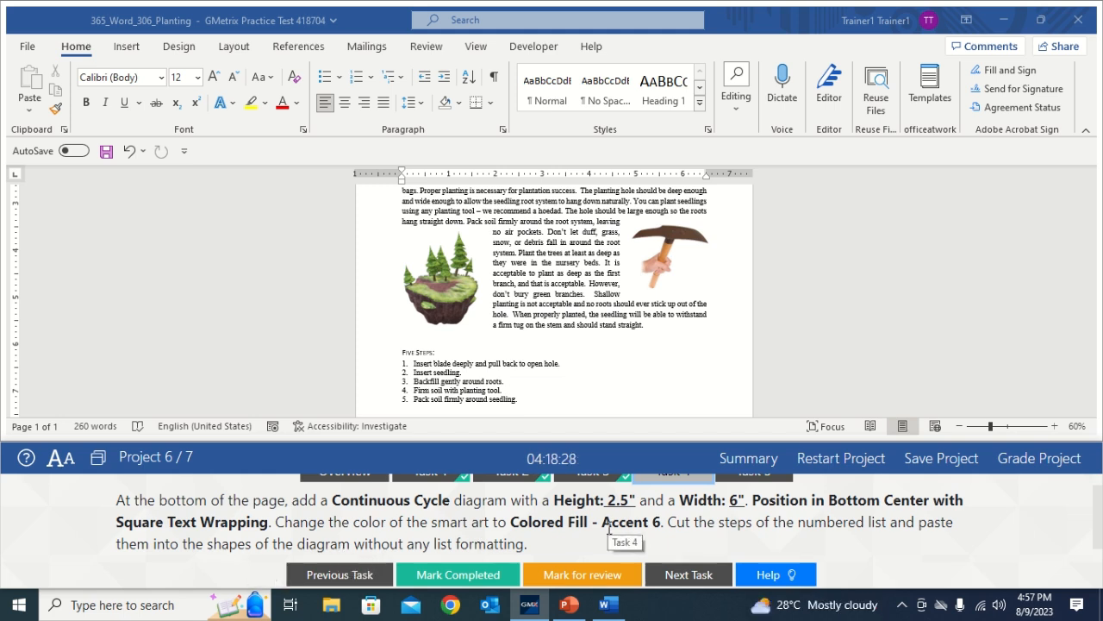
Place the cursor on the blank line below the Five Steps numbered list and show Insert tools
click(646, 351)
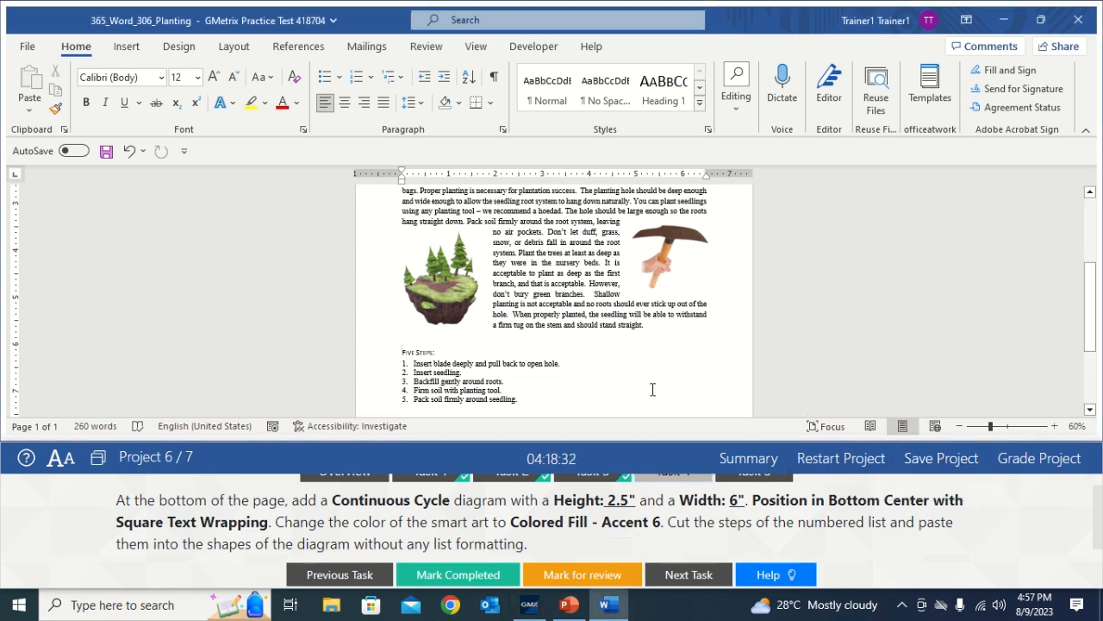
key(Down)
key(Down)
key(Down)
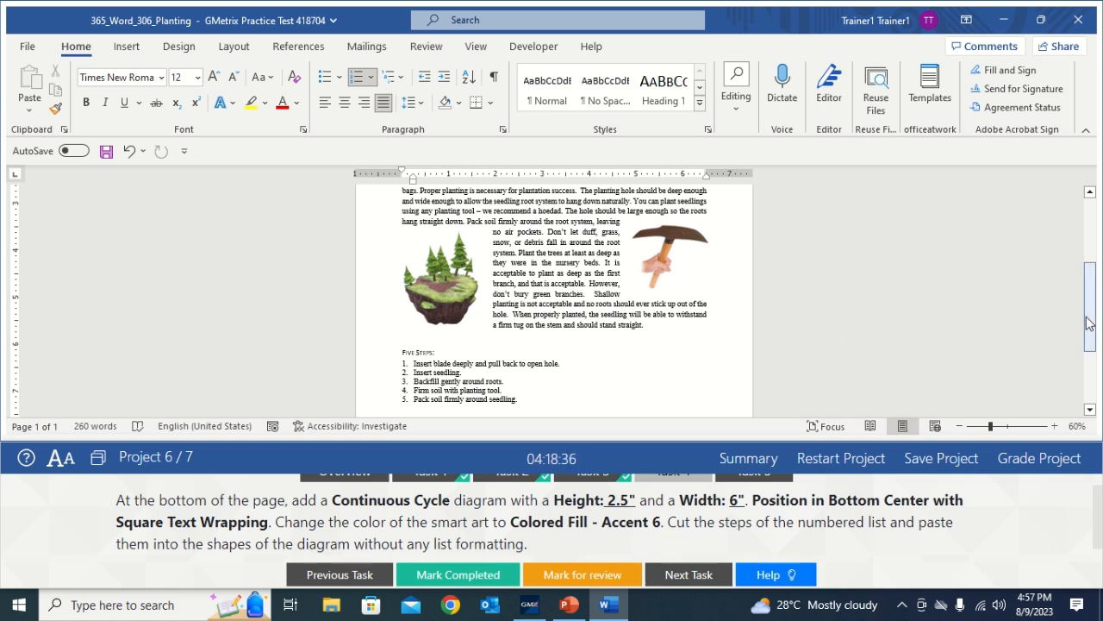
drag(1088, 323, 1088, 351)
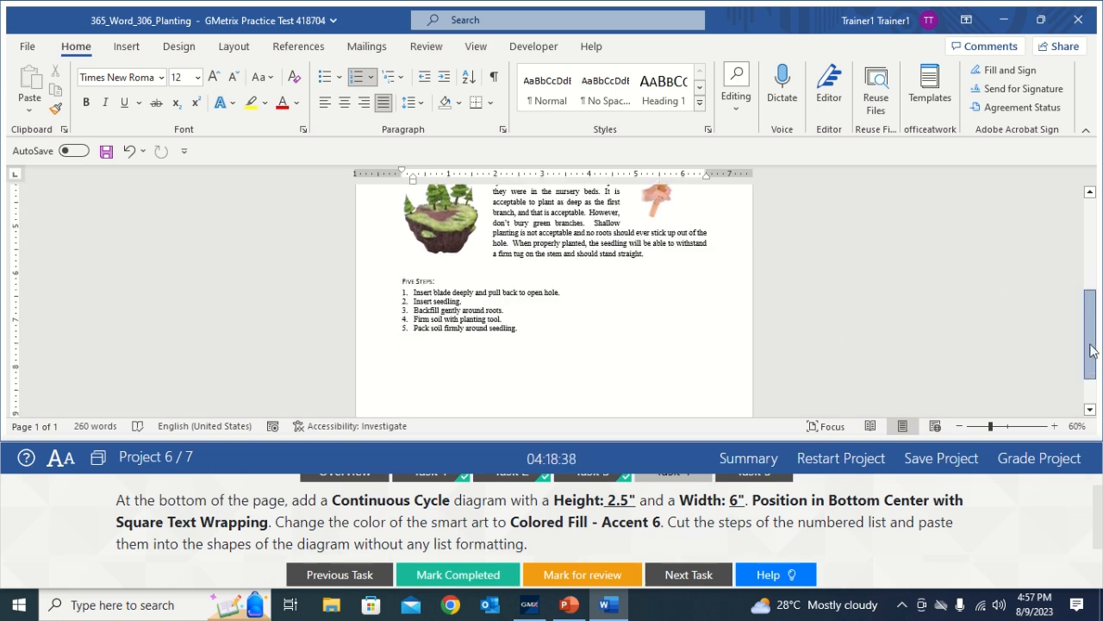
click(523, 352)
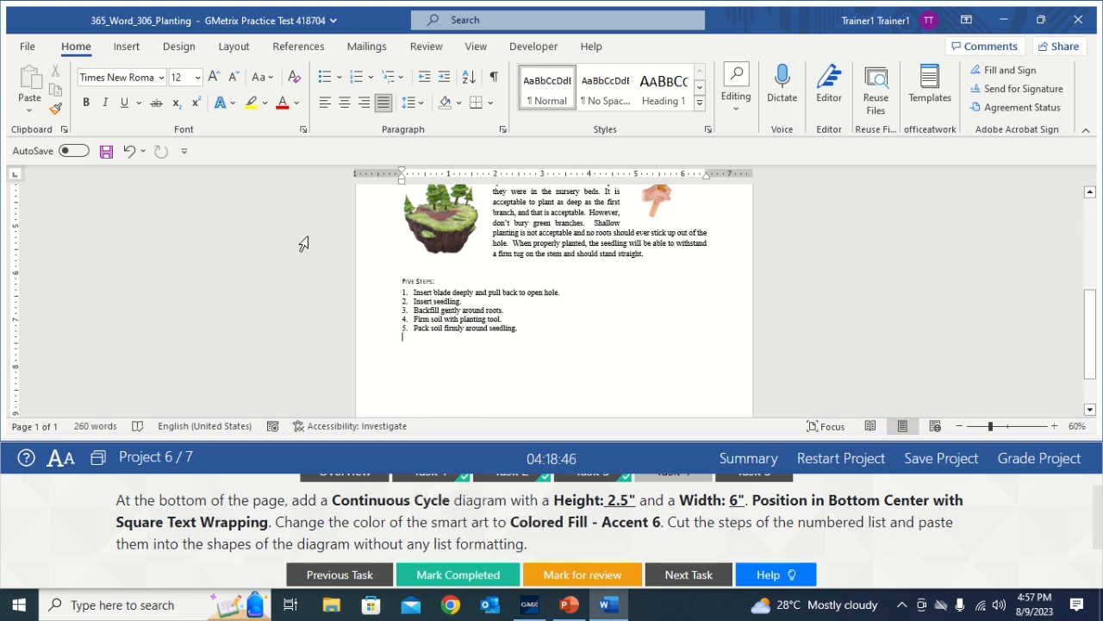
click(127, 50)
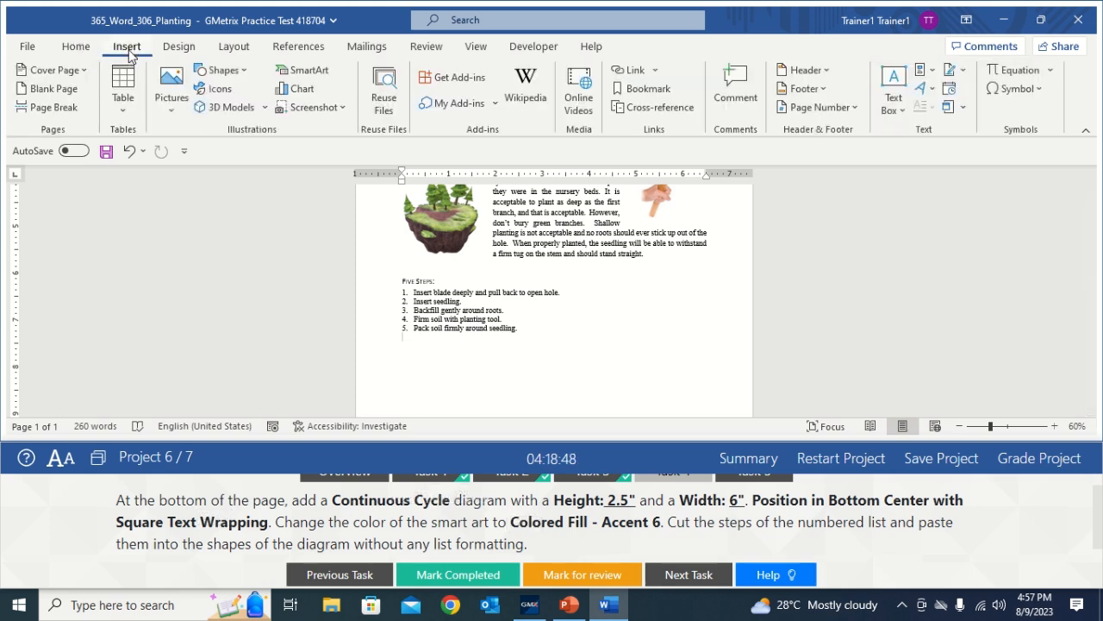
Insert a Continuous Cycle SmartArt graphic from the Cycle category
click(303, 76)
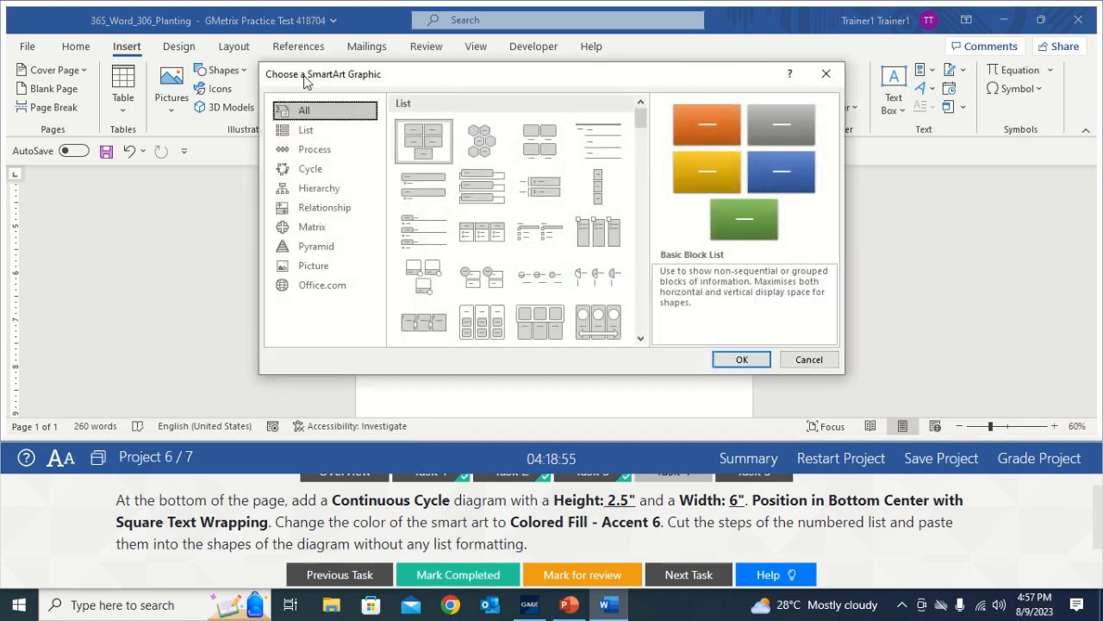
click(320, 170)
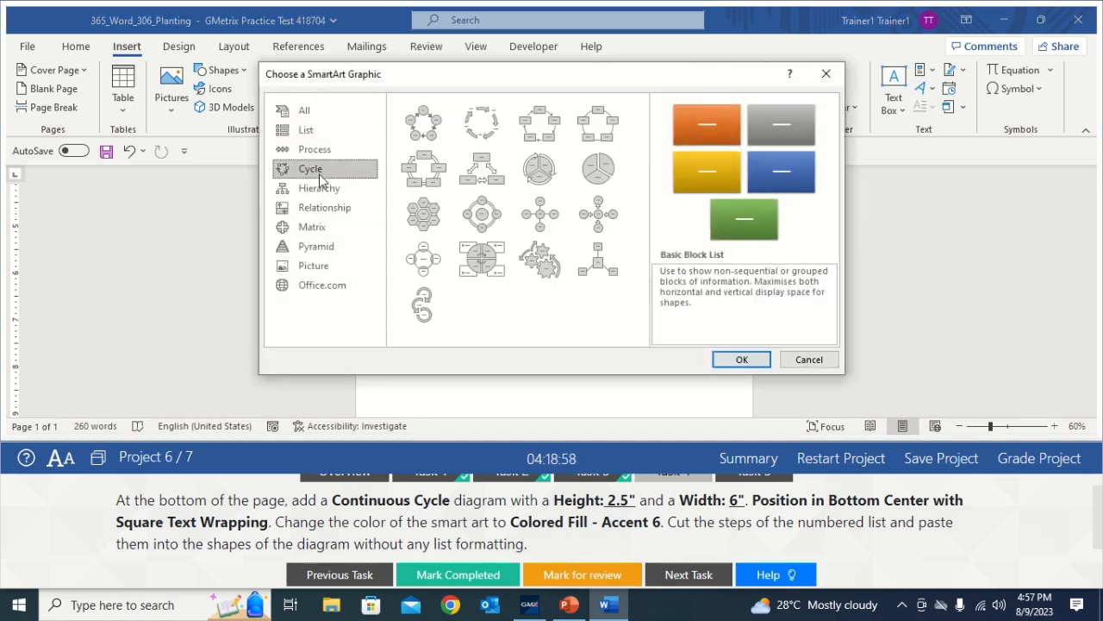
click(417, 179)
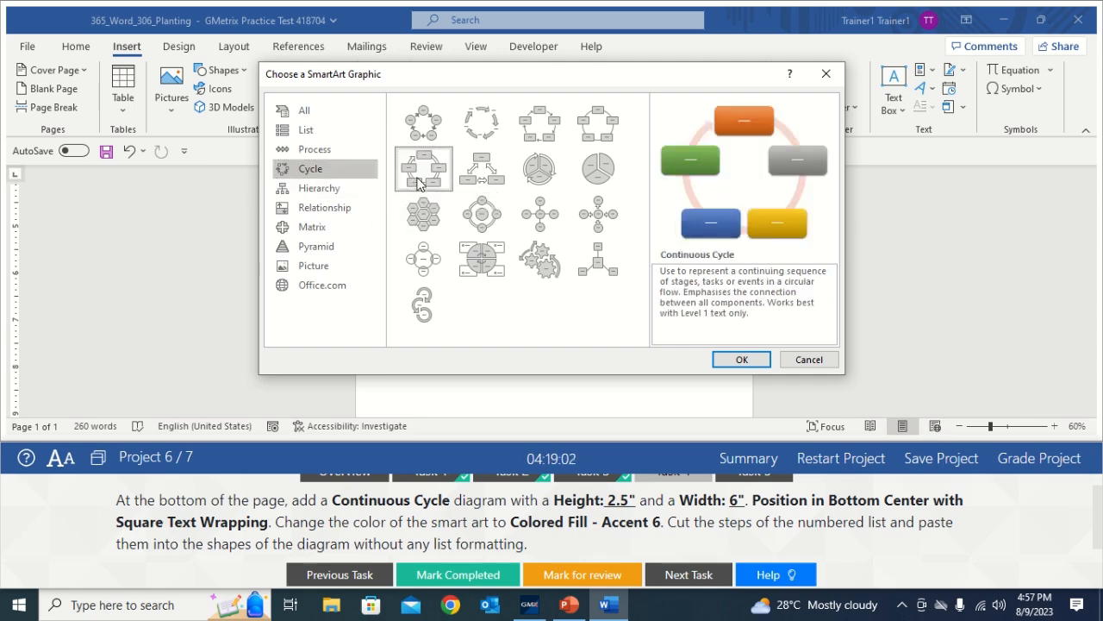
click(741, 360)
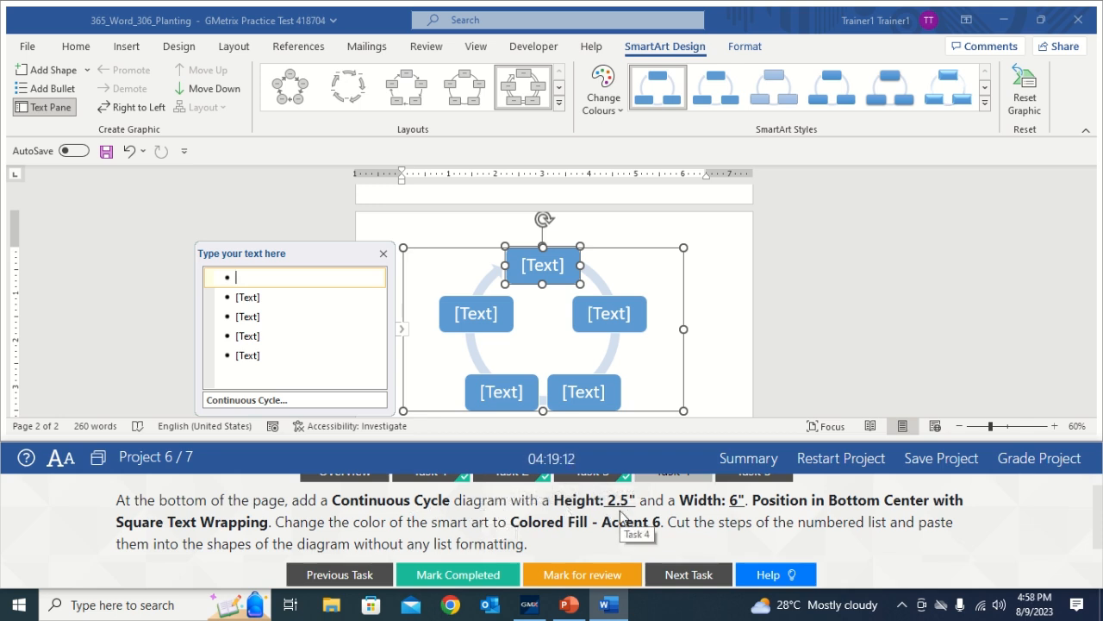
Resize the Continuous Cycle diagram to 2.5" high, keeping the width at 6"
click(651, 250)
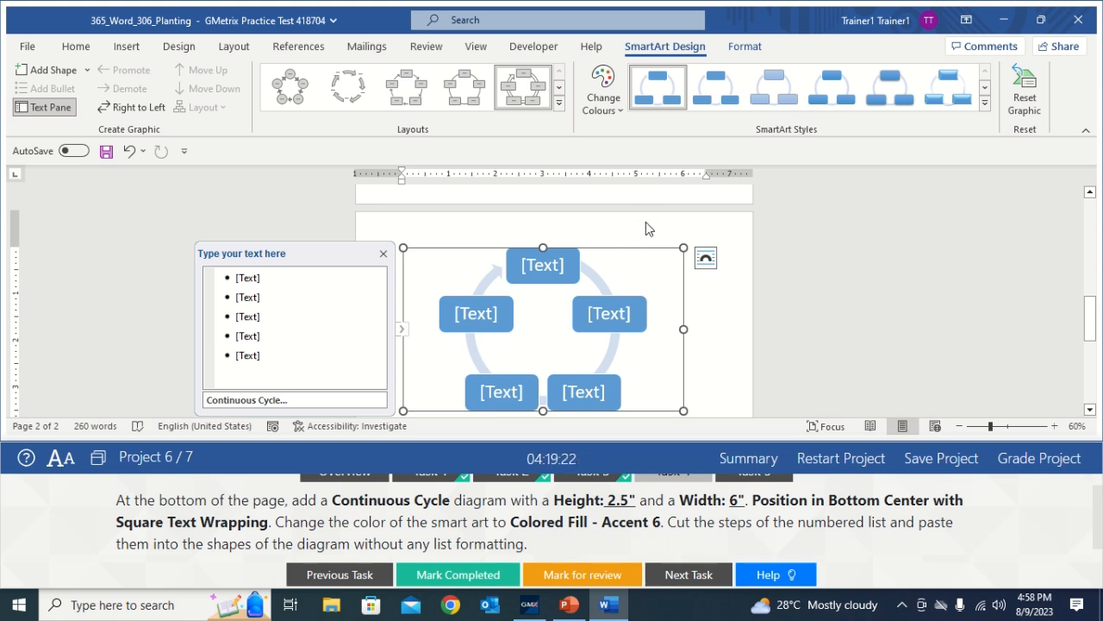
click(743, 48)
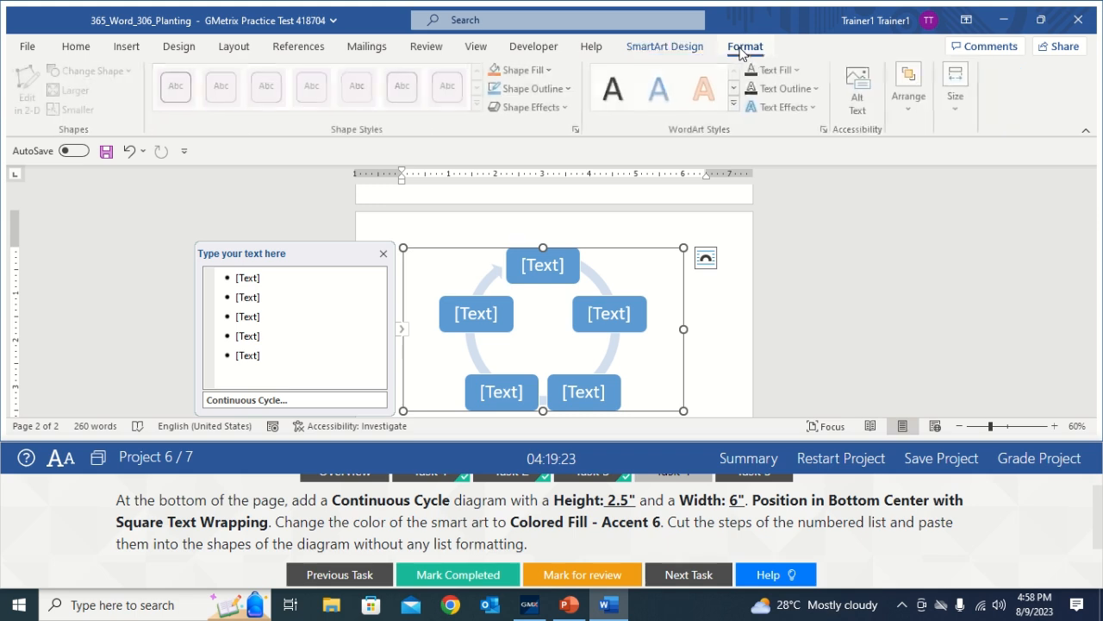
click(957, 114)
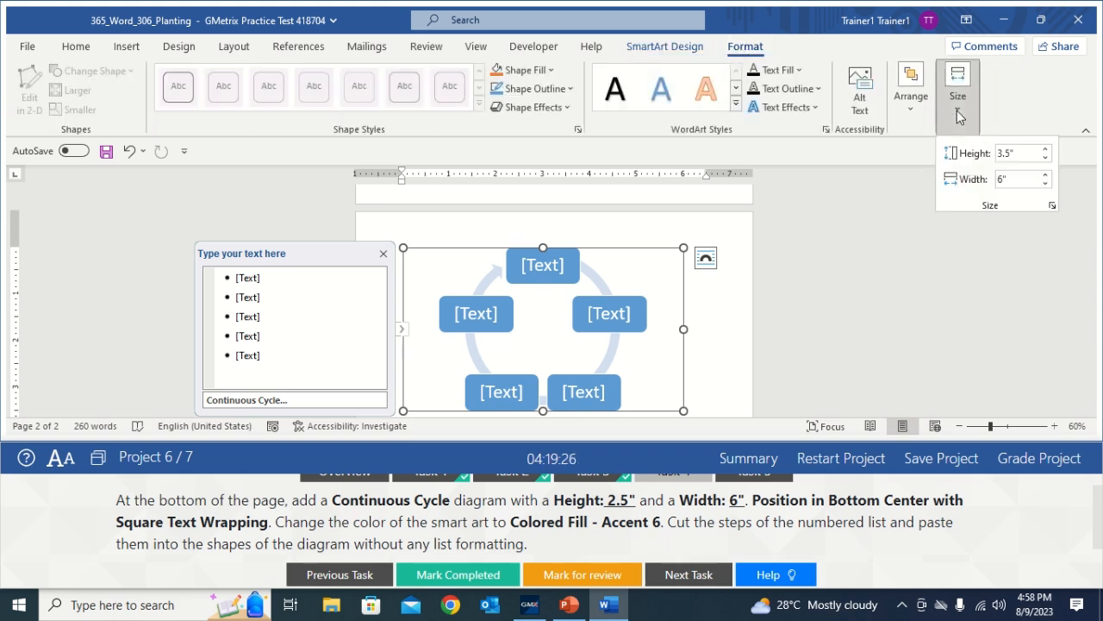
click(1046, 161)
click(1045, 161)
click(1046, 161)
click(1045, 161)
click(1046, 161)
click(1046, 161)
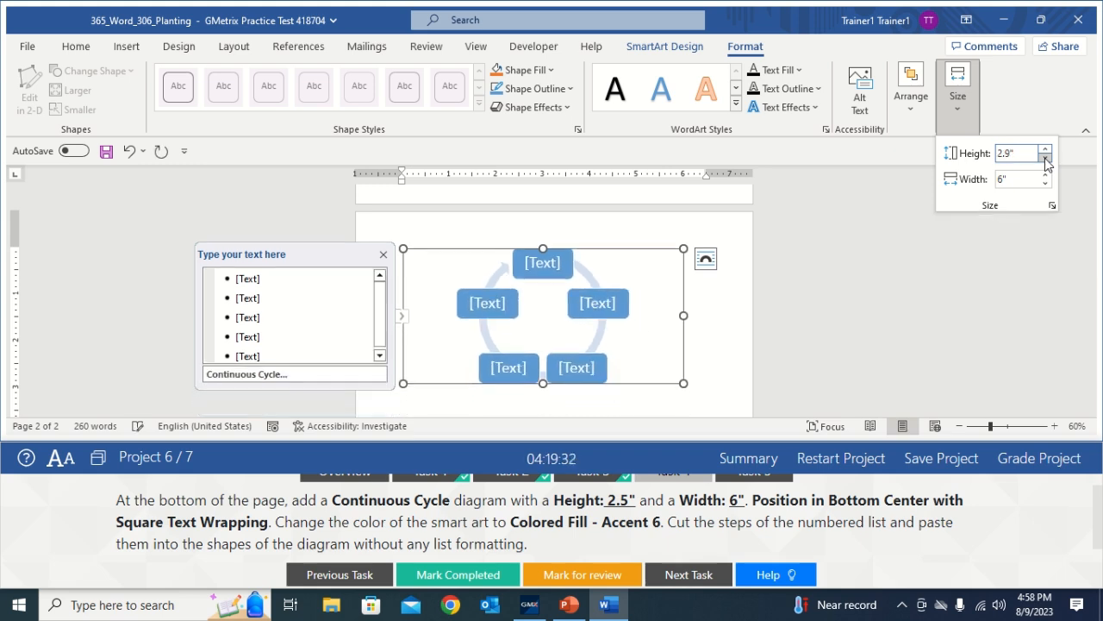
click(1046, 162)
click(1045, 161)
click(1046, 161)
click(1045, 161)
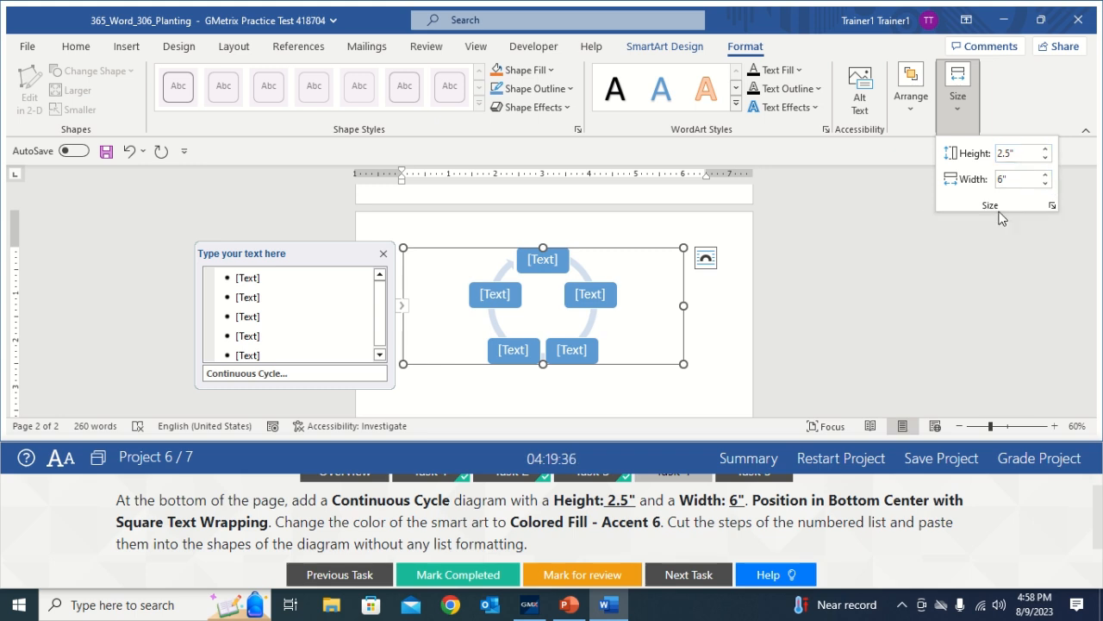
click(718, 302)
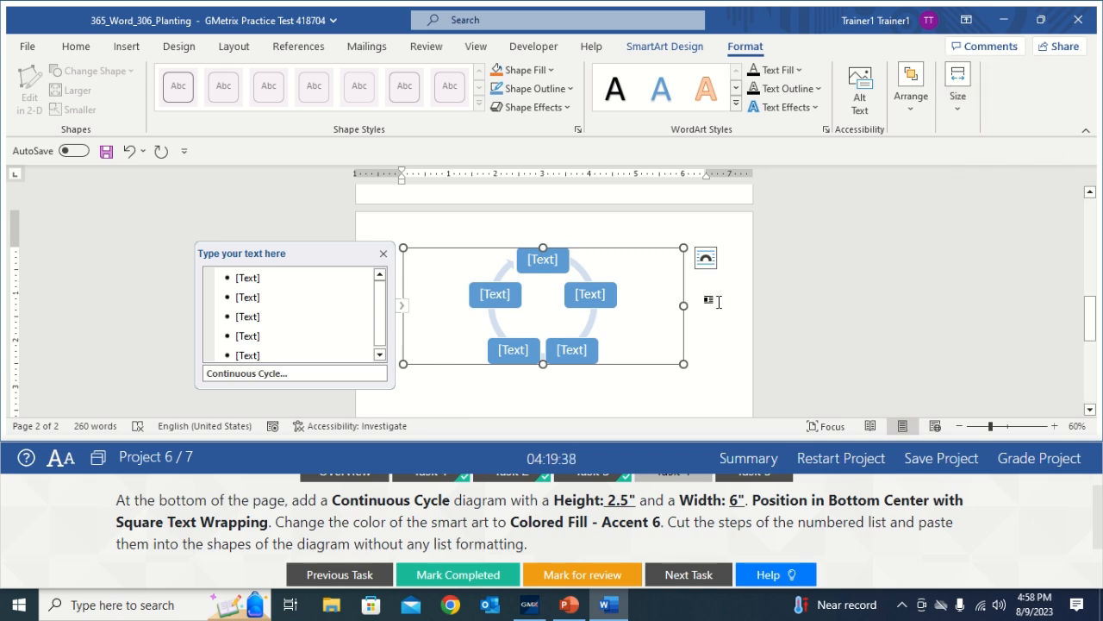
Deselect the diagram, then reselect its whole frame rather than an inner shape
click(709, 317)
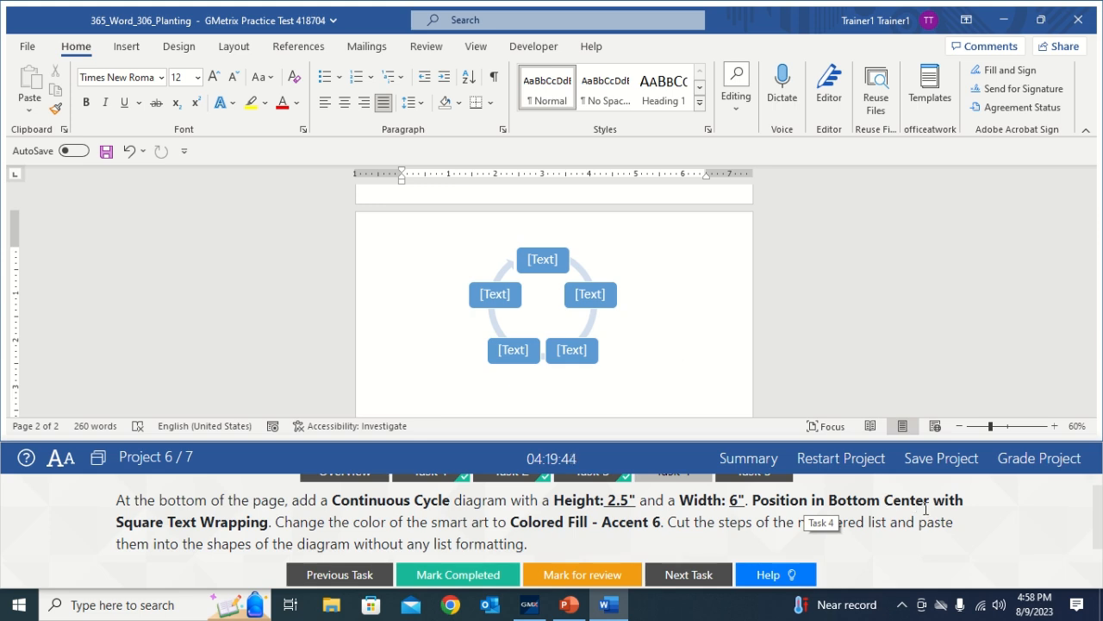
click(593, 321)
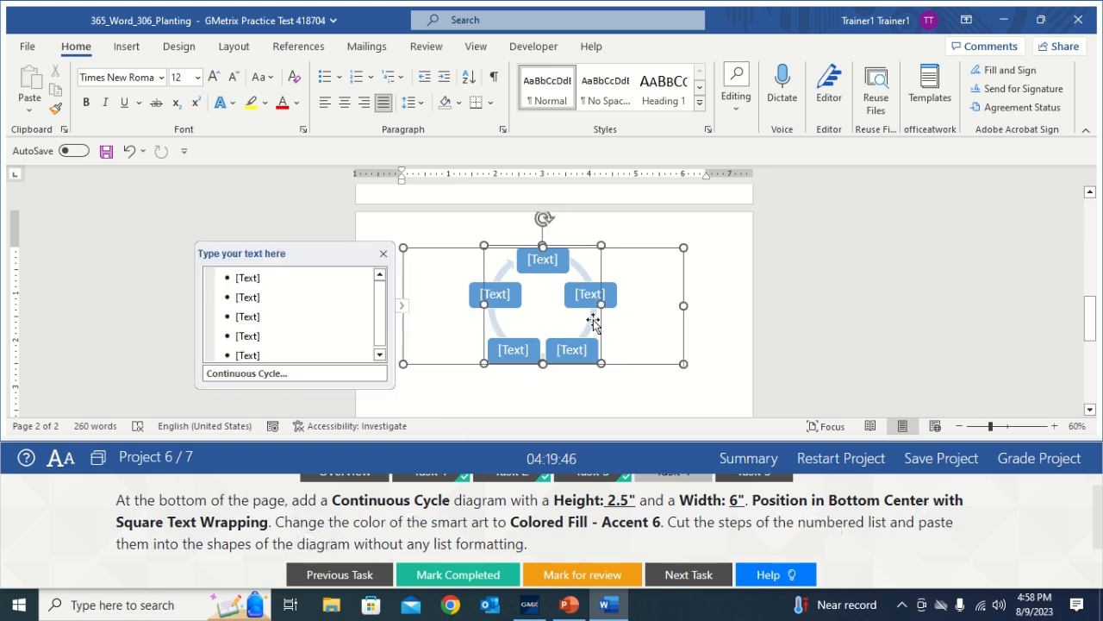
click(649, 251)
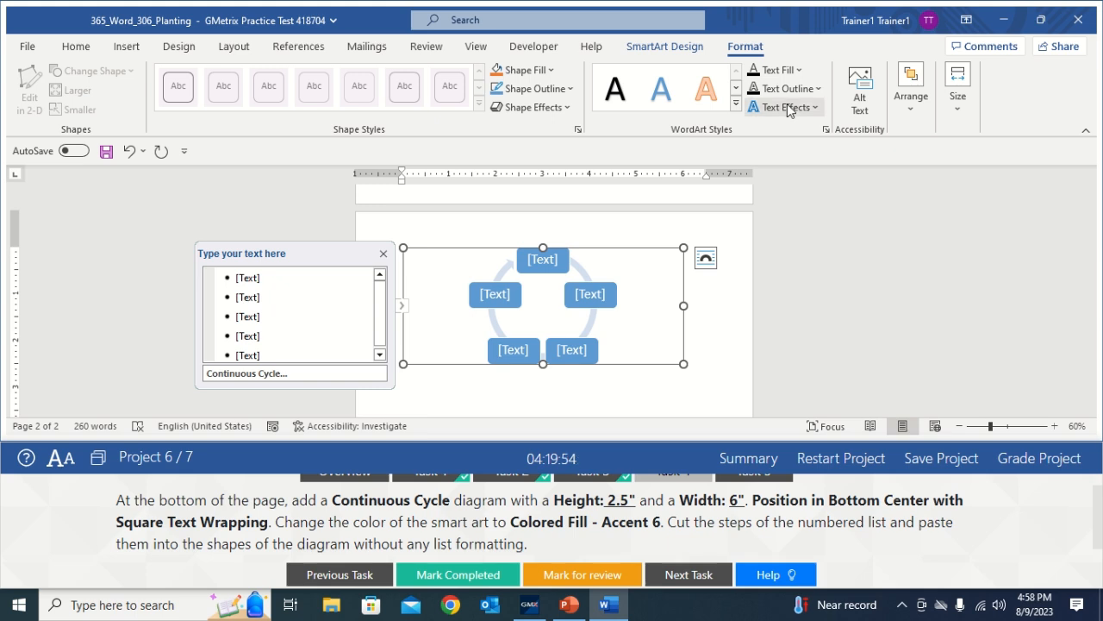
Position the diagram at bottom centre with square text wrapping
click(905, 99)
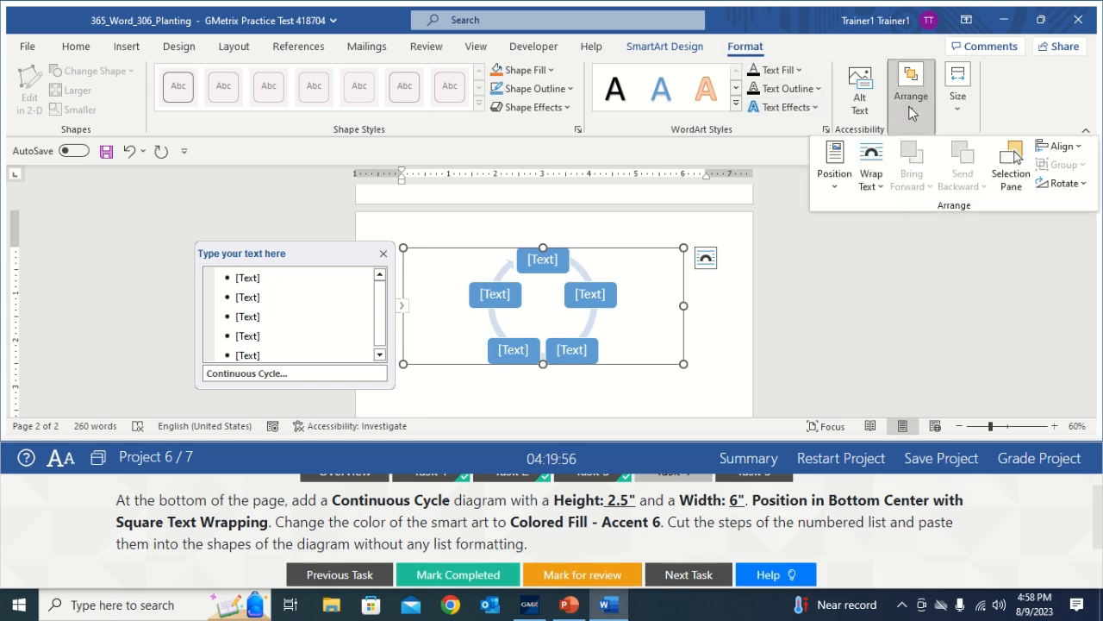
click(829, 181)
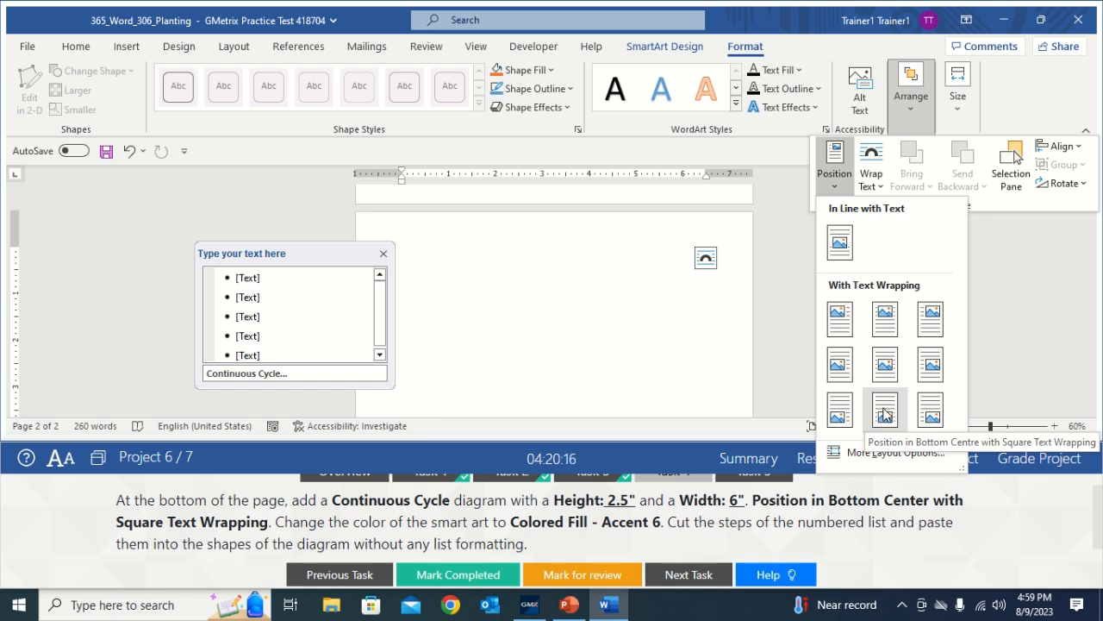
click(884, 414)
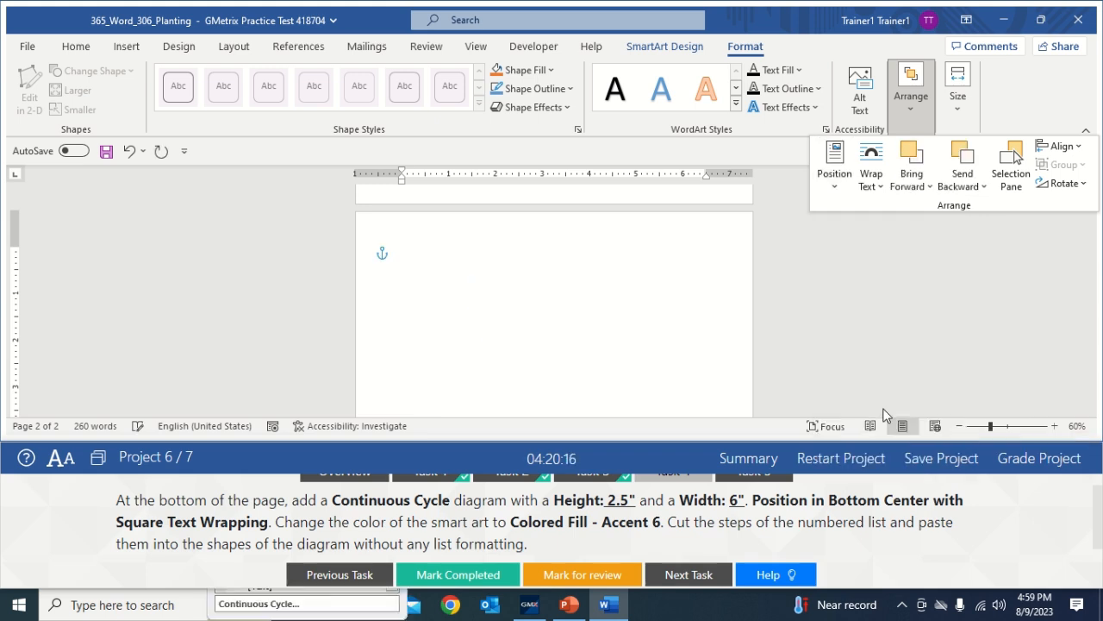
Deselect the diagram, scroll to check the layout, then reselect the whole diagram frame
click(739, 368)
click(734, 362)
drag(1089, 324, 1101, 385)
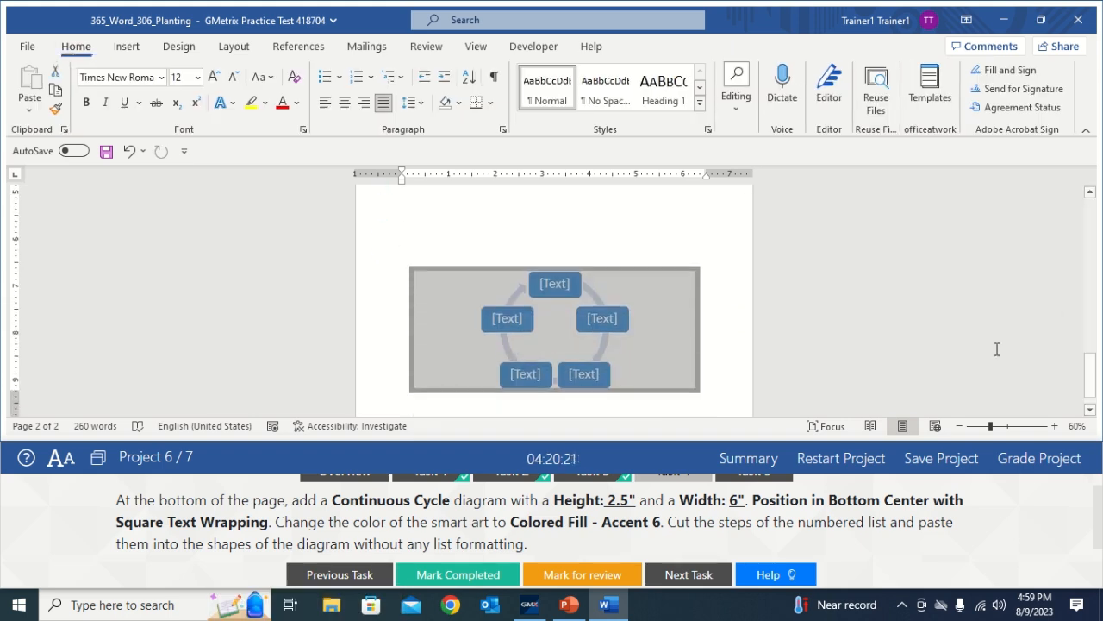
scroll(741, 336, up, 8)
drag(1090, 327, 1091, 381)
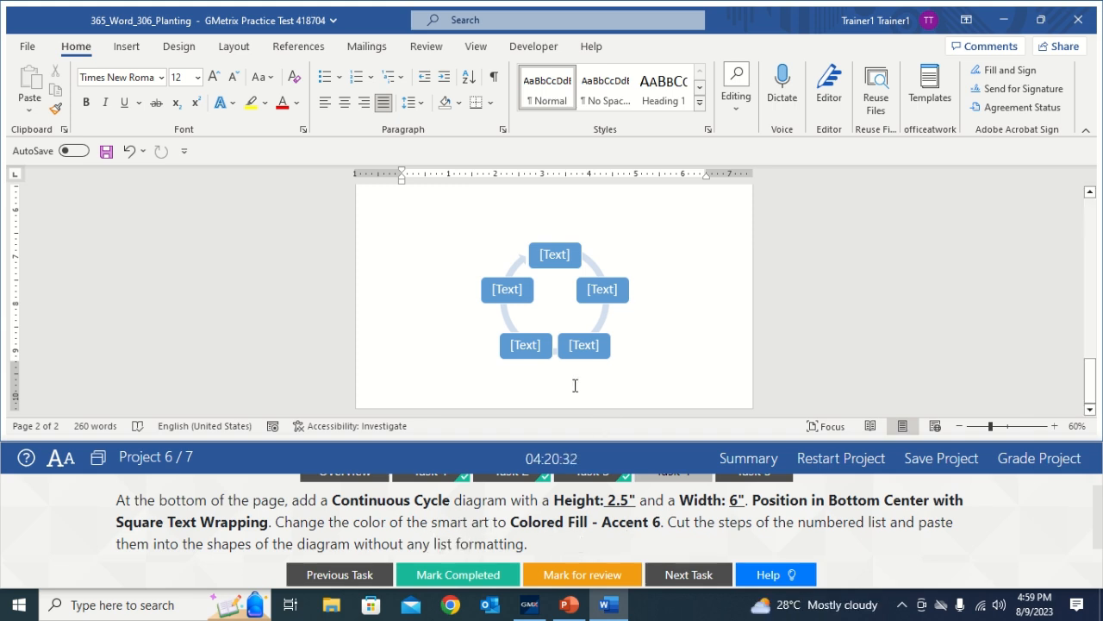
click(599, 281)
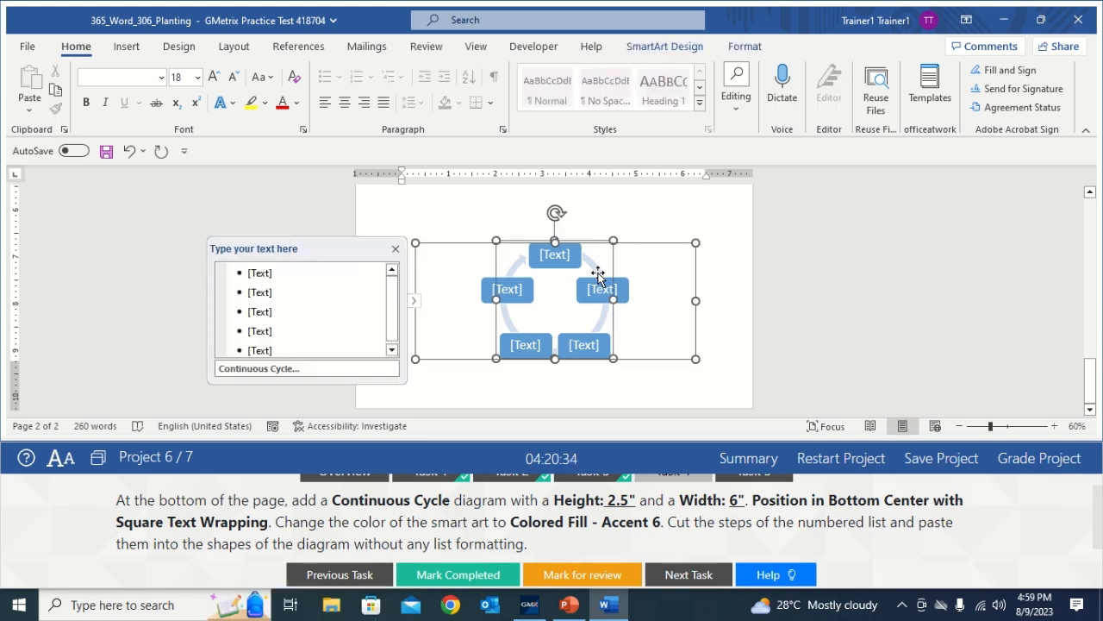
click(651, 246)
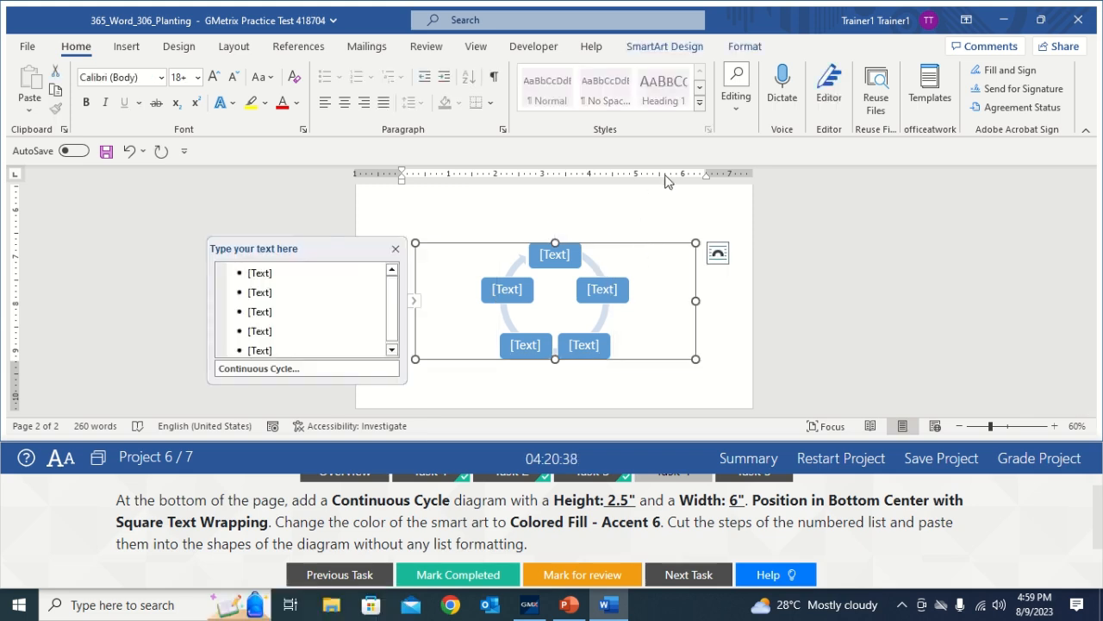
Recolour the Continuous Cycle diagram with the green Colored Fill - Accent 6 scheme
click(665, 49)
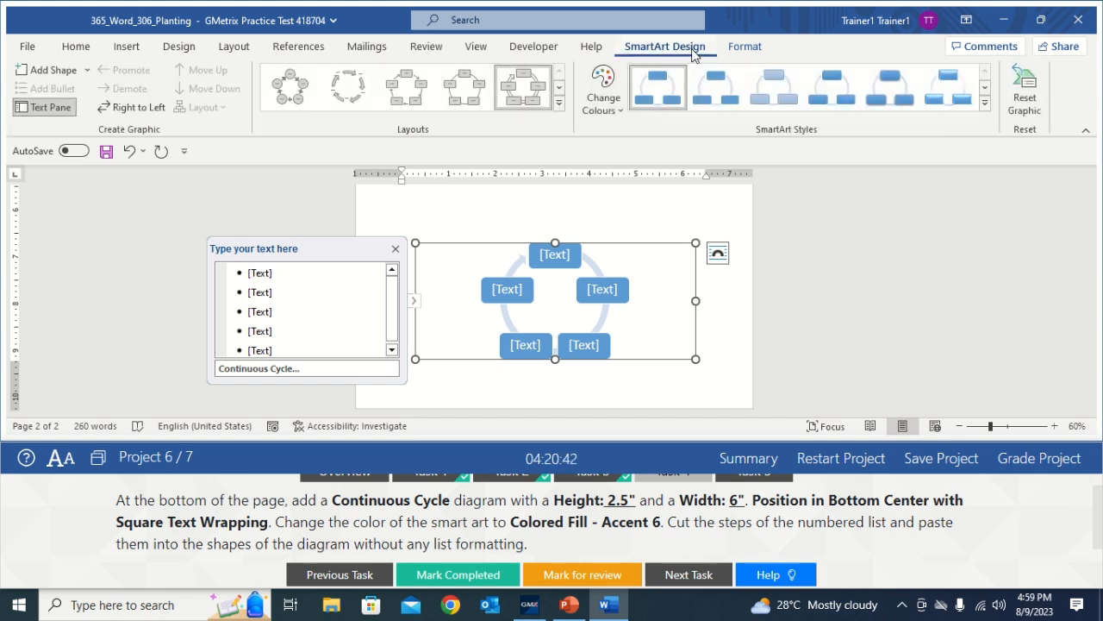
click(607, 112)
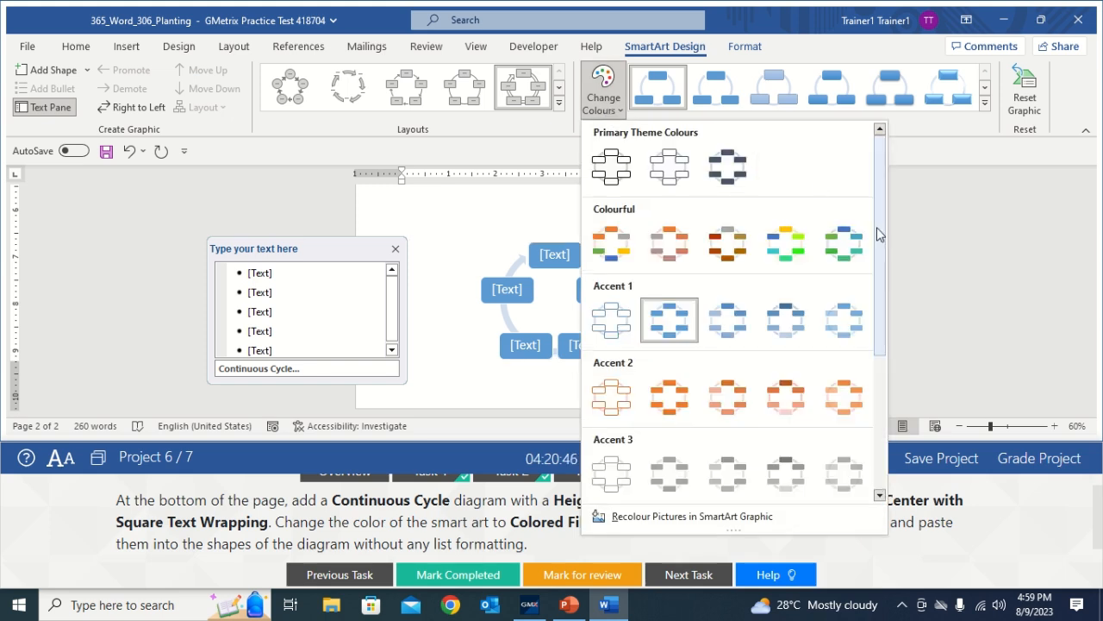
drag(881, 229, 910, 375)
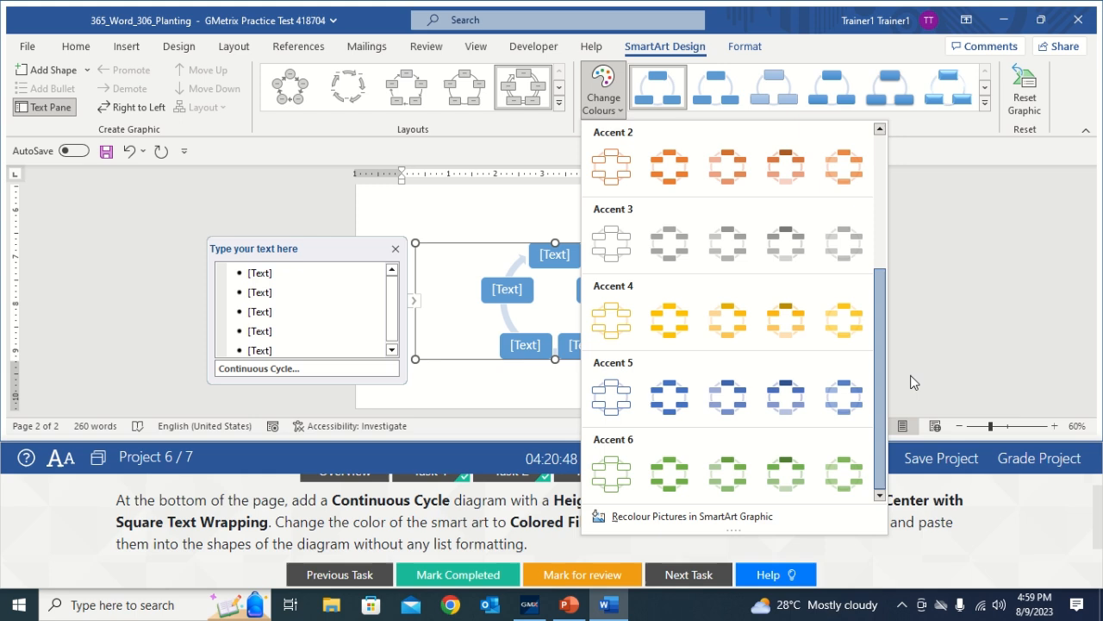
click(680, 462)
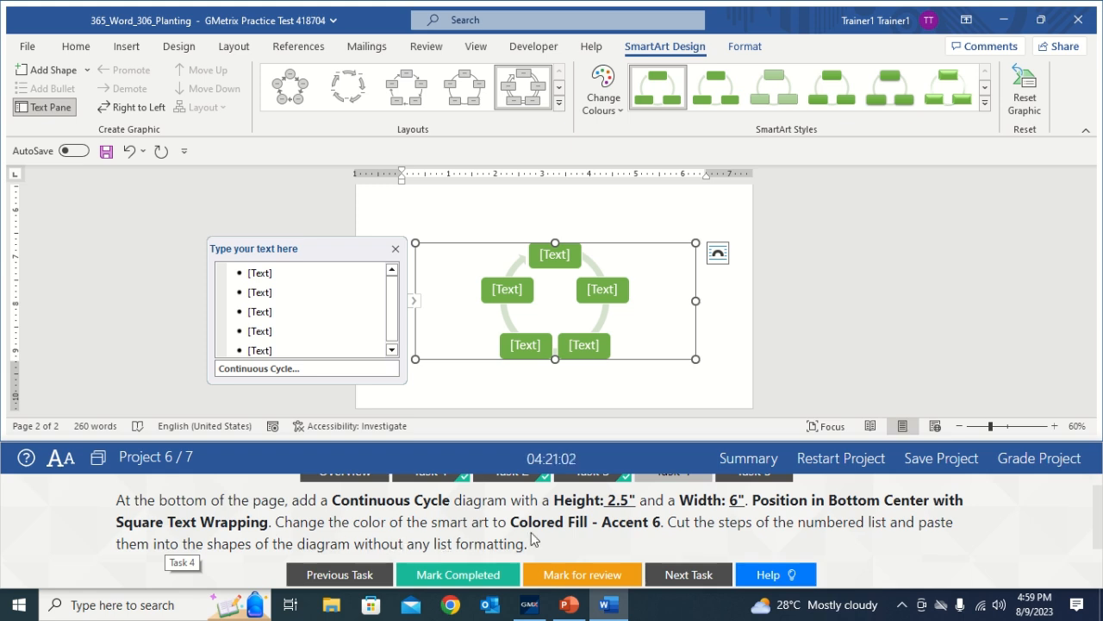
Cut the first numbered list step and paste it into the diagram's top shape
click(716, 231)
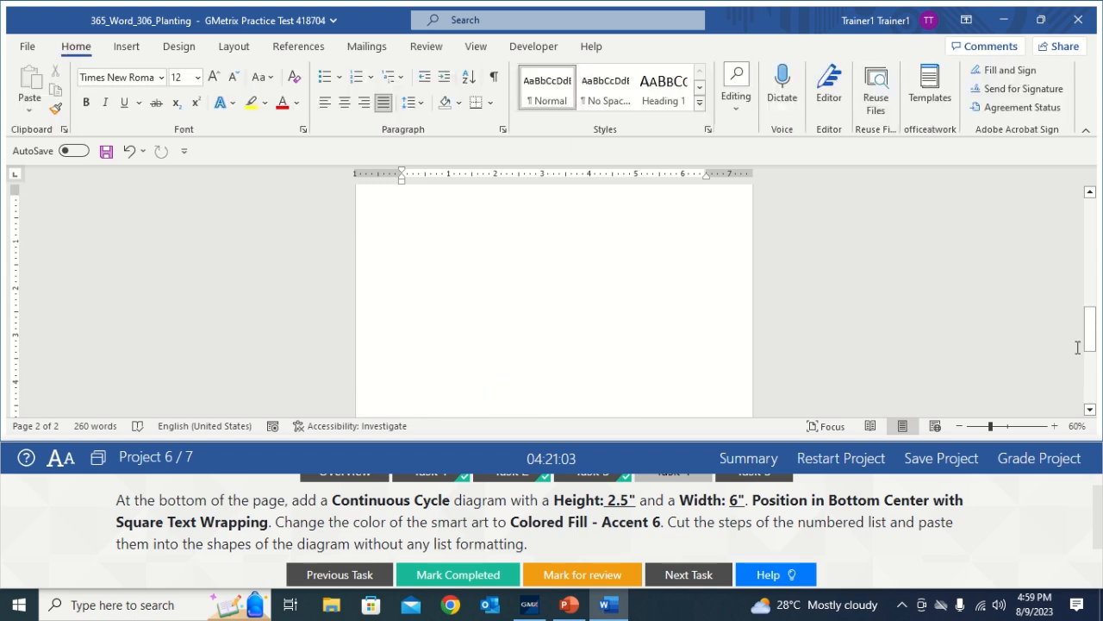
drag(1091, 380, 1090, 278)
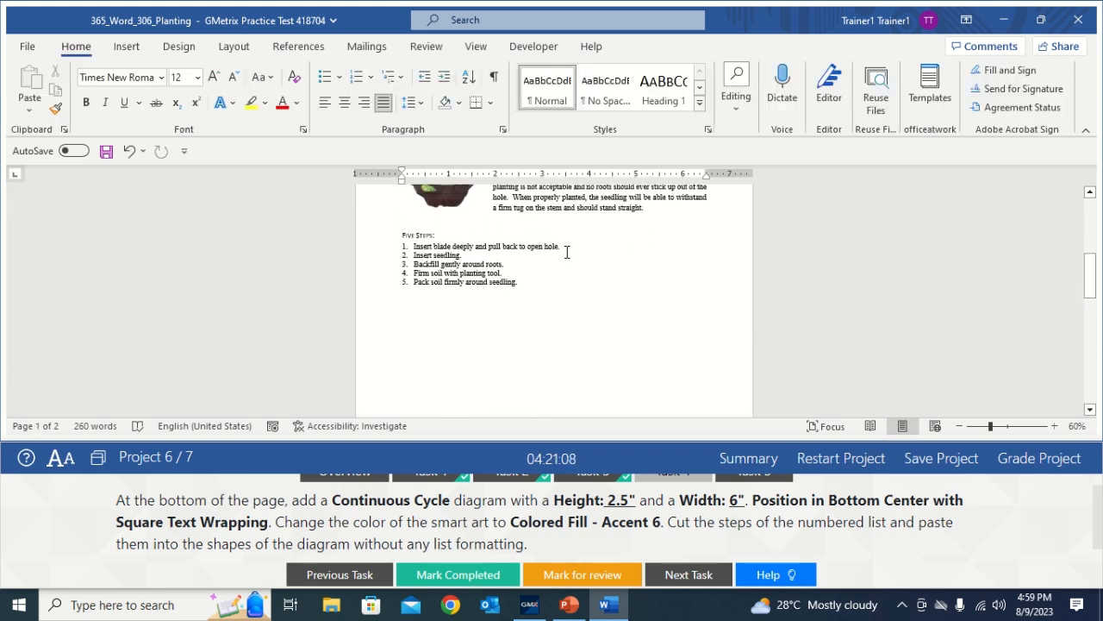
drag(567, 251, 415, 248)
click(491, 257)
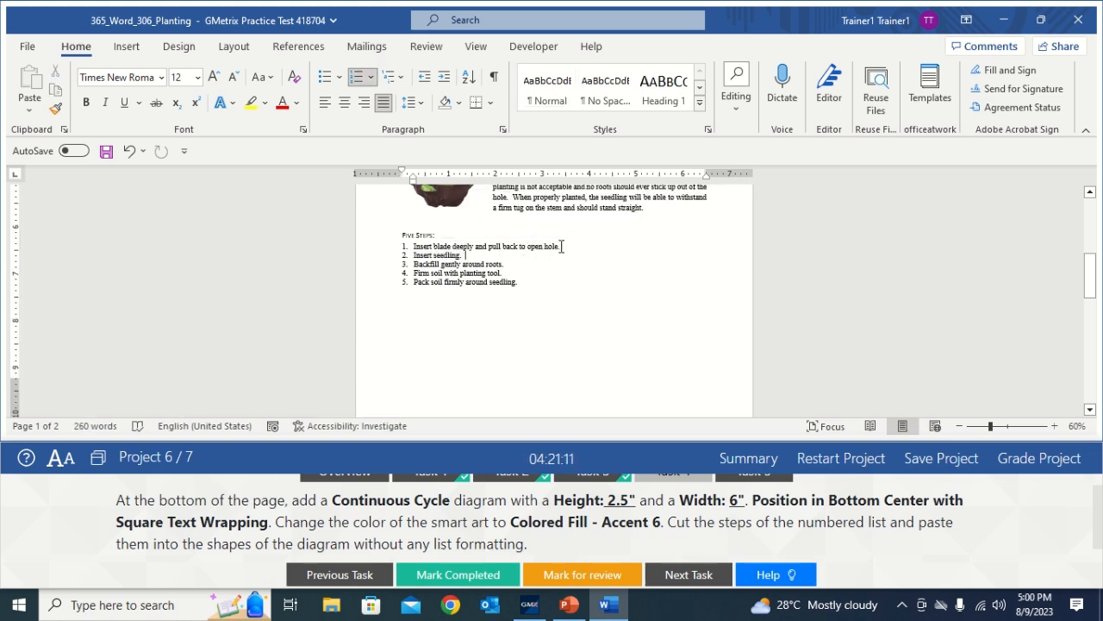
drag(561, 246, 413, 251)
drag(569, 248, 413, 249)
key(ctrl+c)
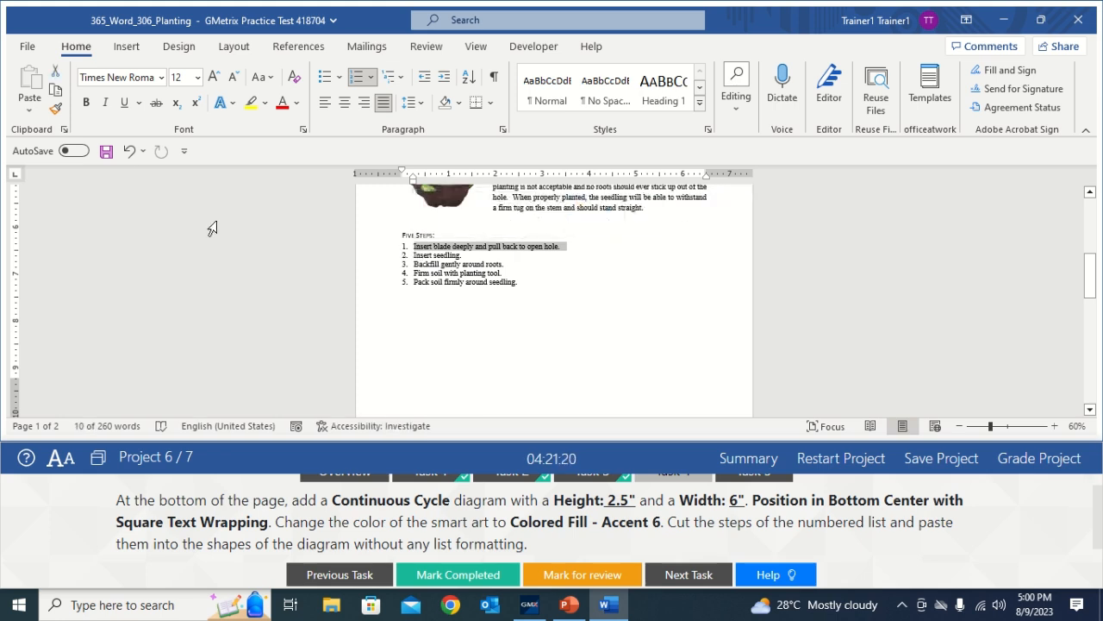
click(56, 72)
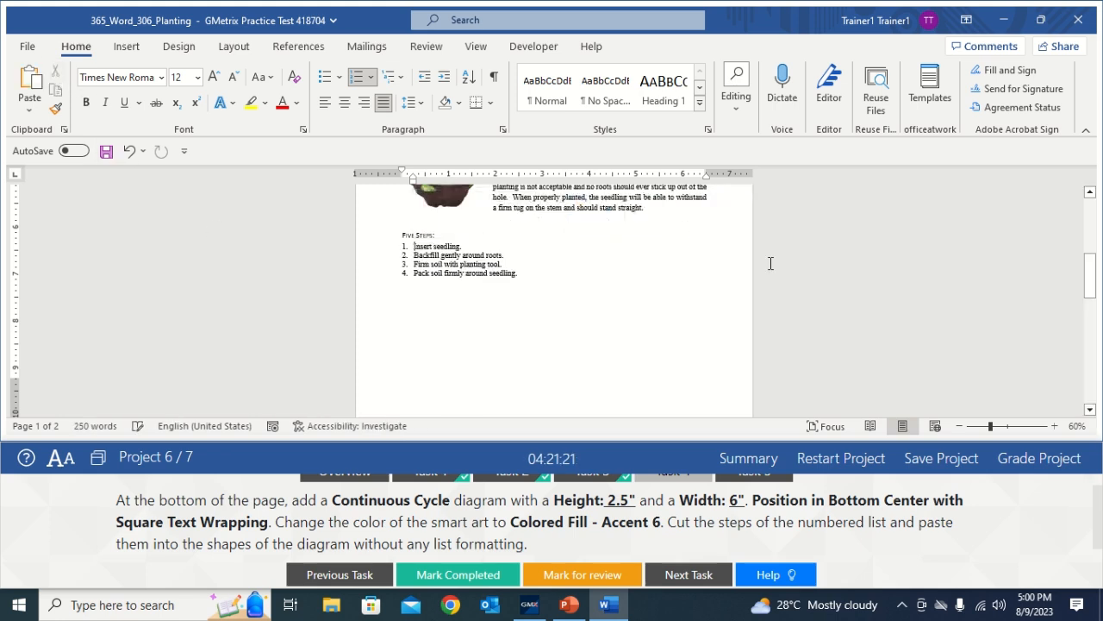
drag(1090, 281, 1090, 371)
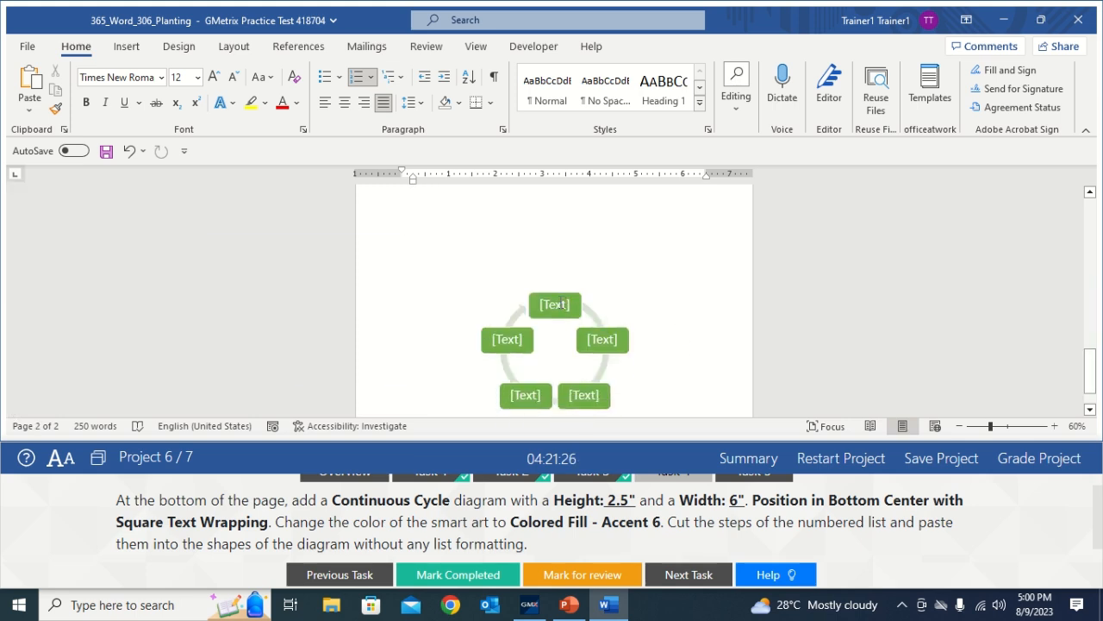
click(561, 304)
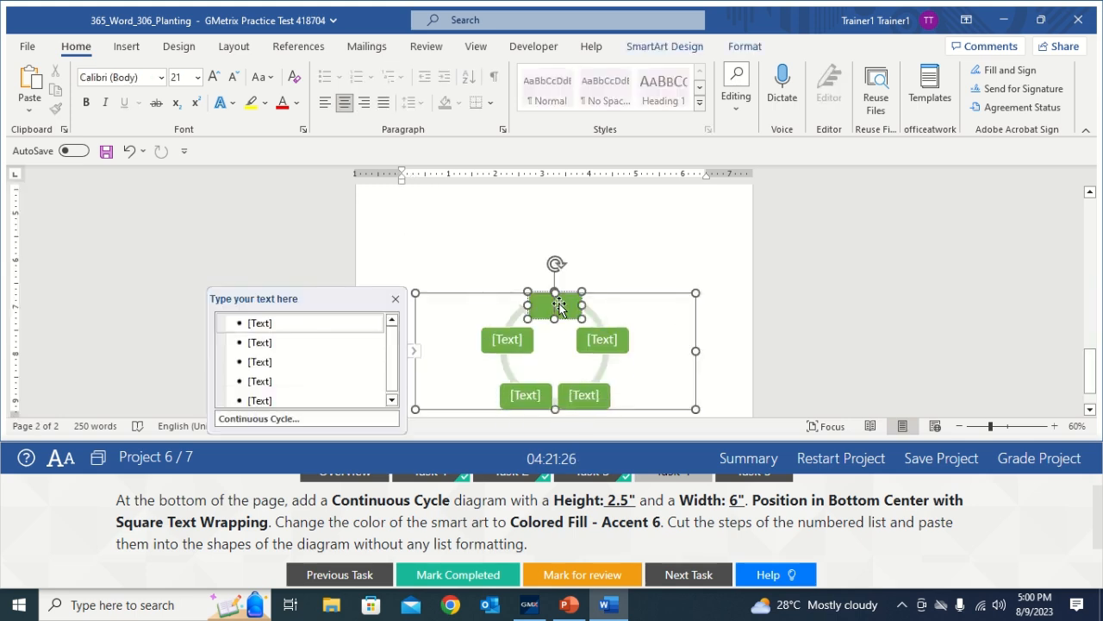
click(31, 83)
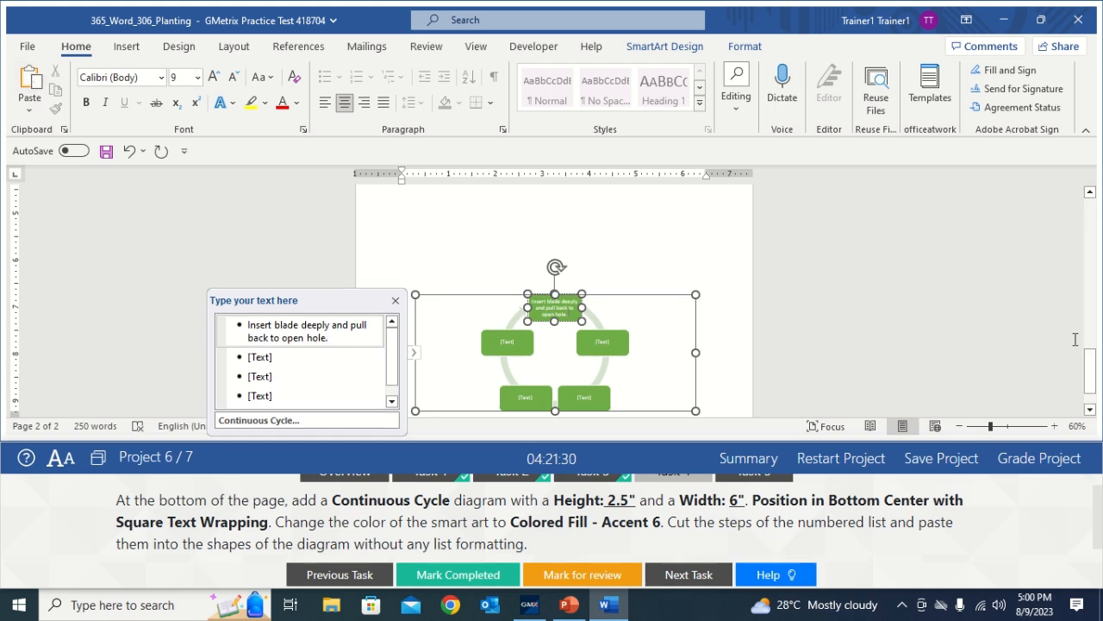
Move the 'Insert seedling.' list item into the diagram's left shape
drag(1090, 369, 1087, 276)
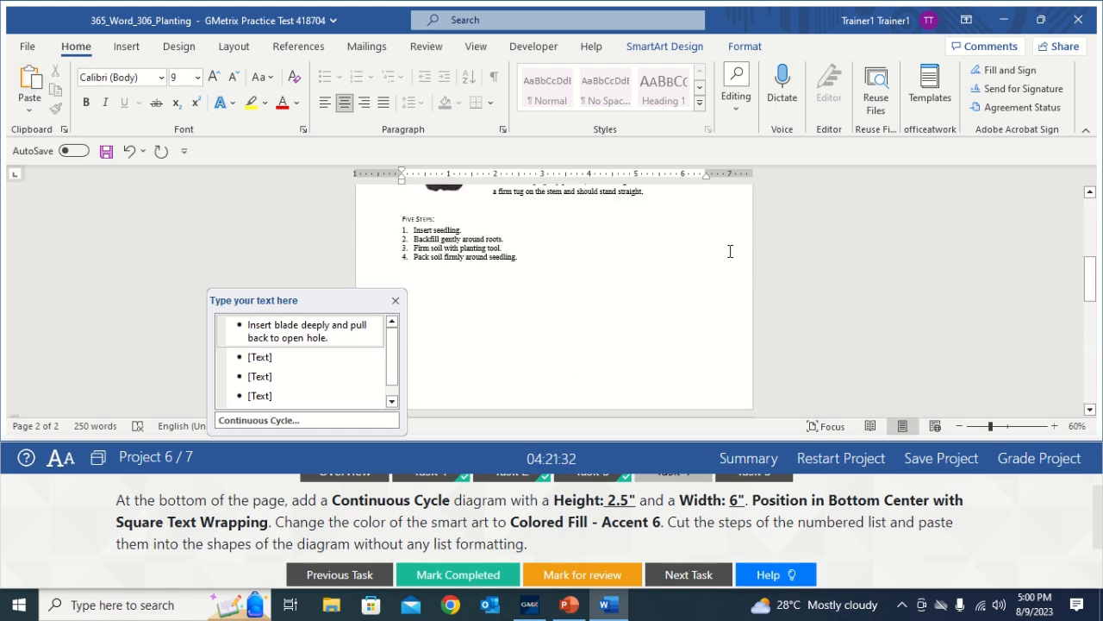
drag(467, 230, 412, 233)
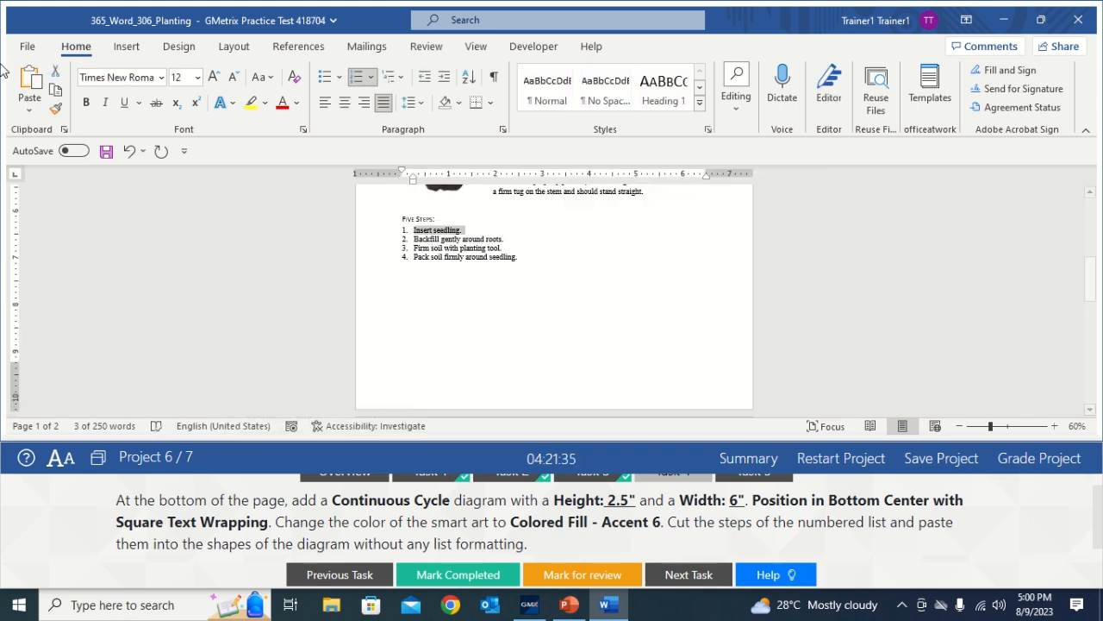
click(53, 74)
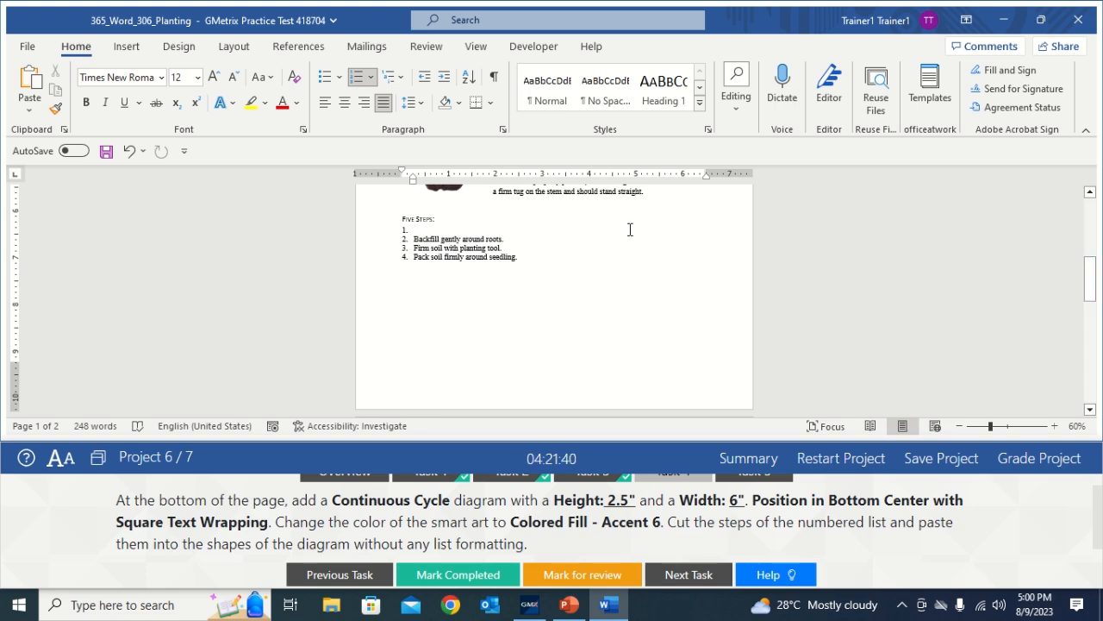
click(127, 153)
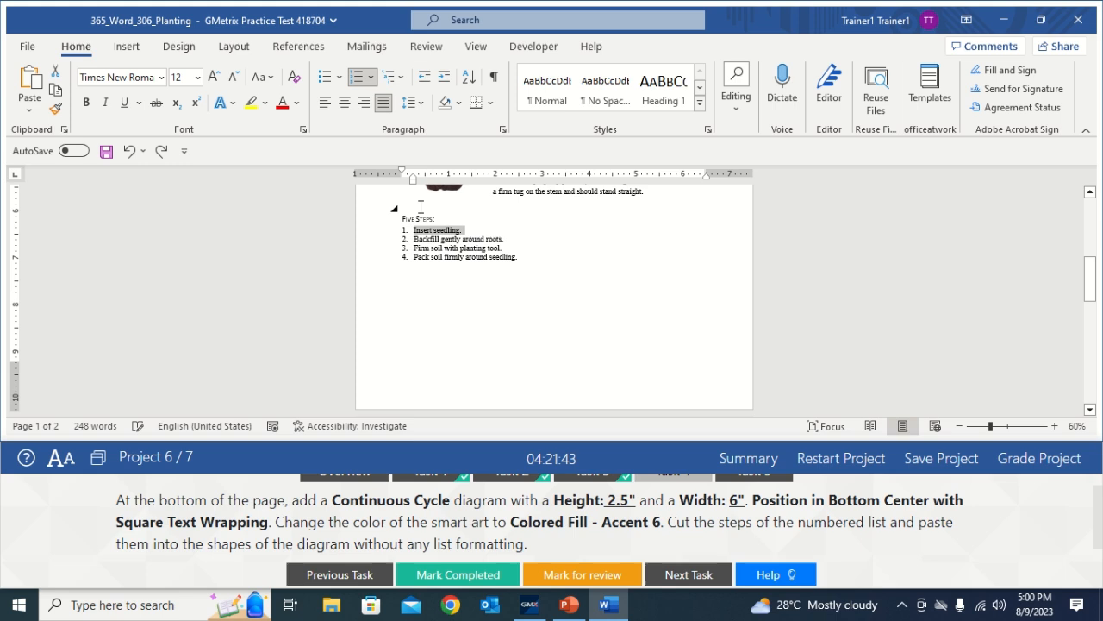
click(469, 226)
drag(469, 230, 405, 230)
key(ctrl+c)
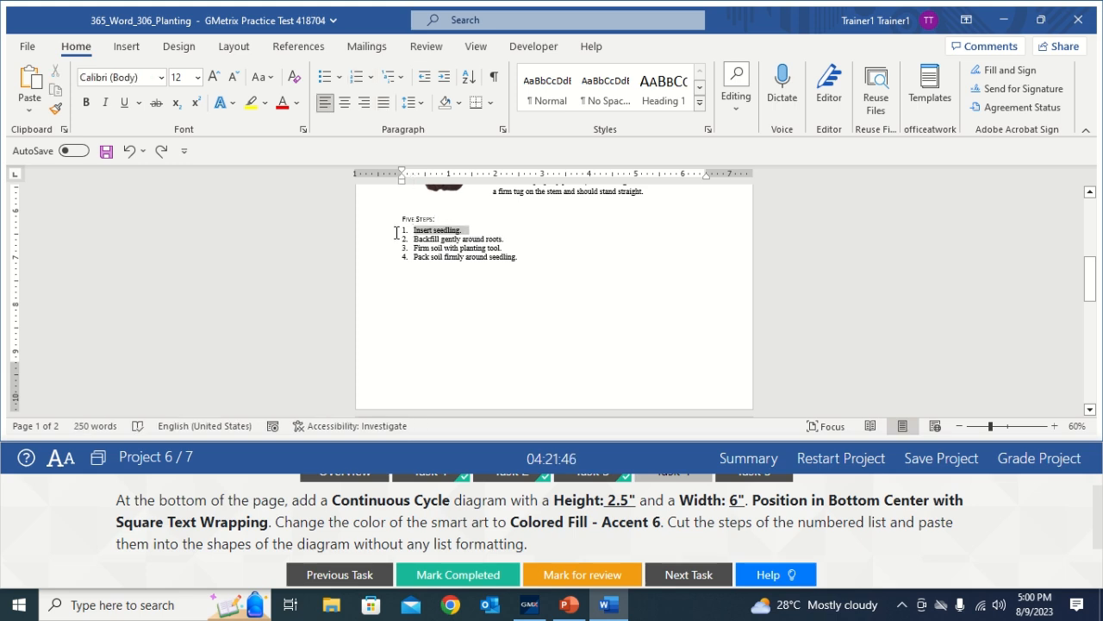
click(54, 70)
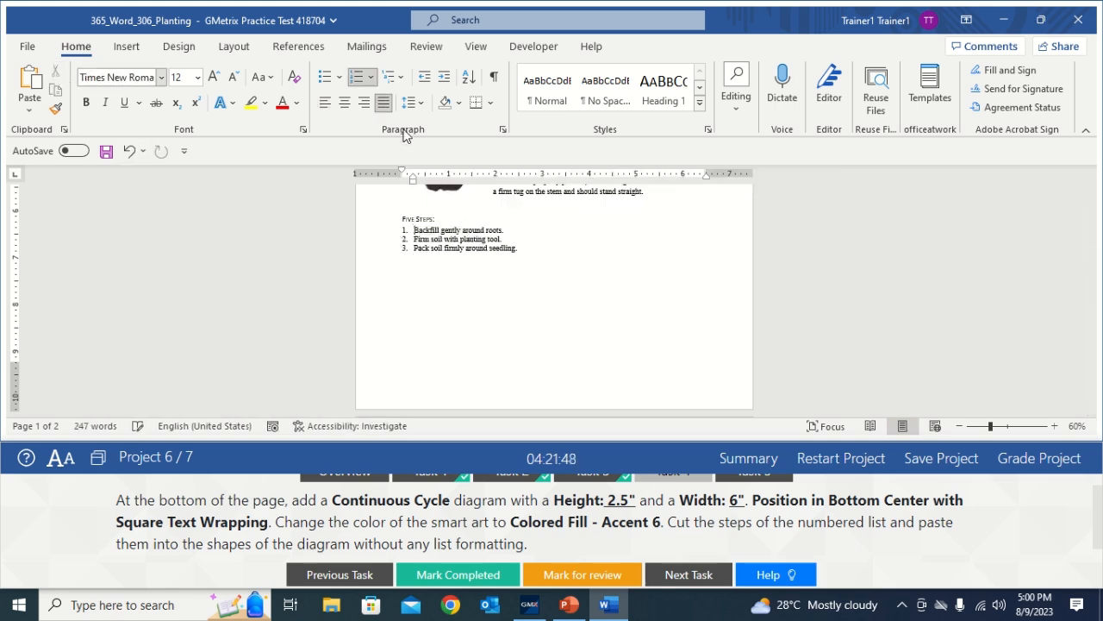
drag(1090, 282, 1098, 380)
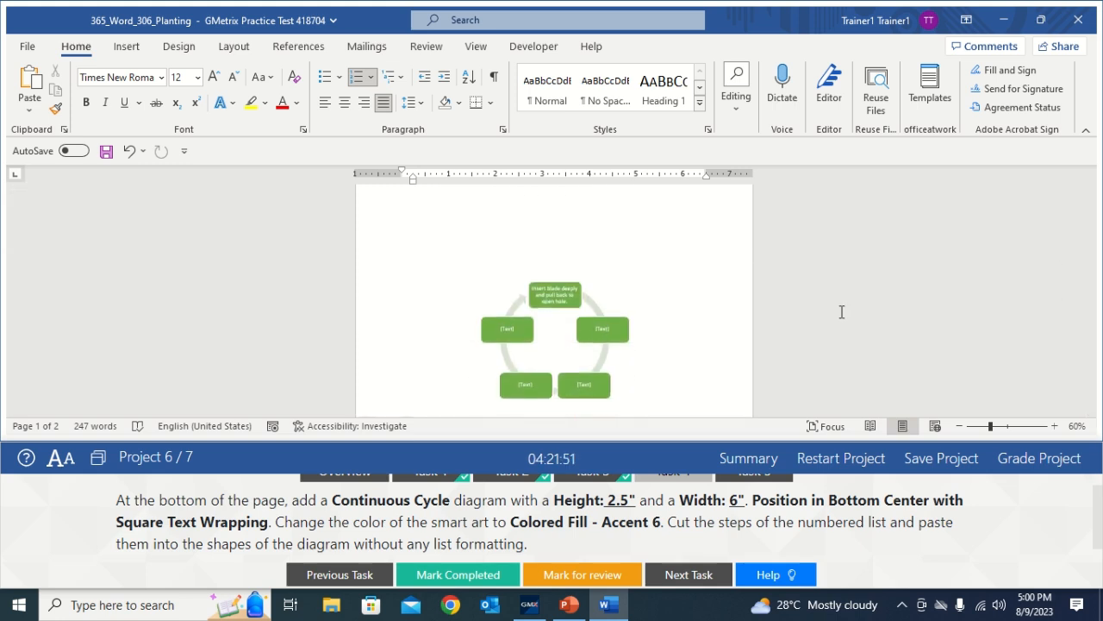
click(514, 332)
click(514, 330)
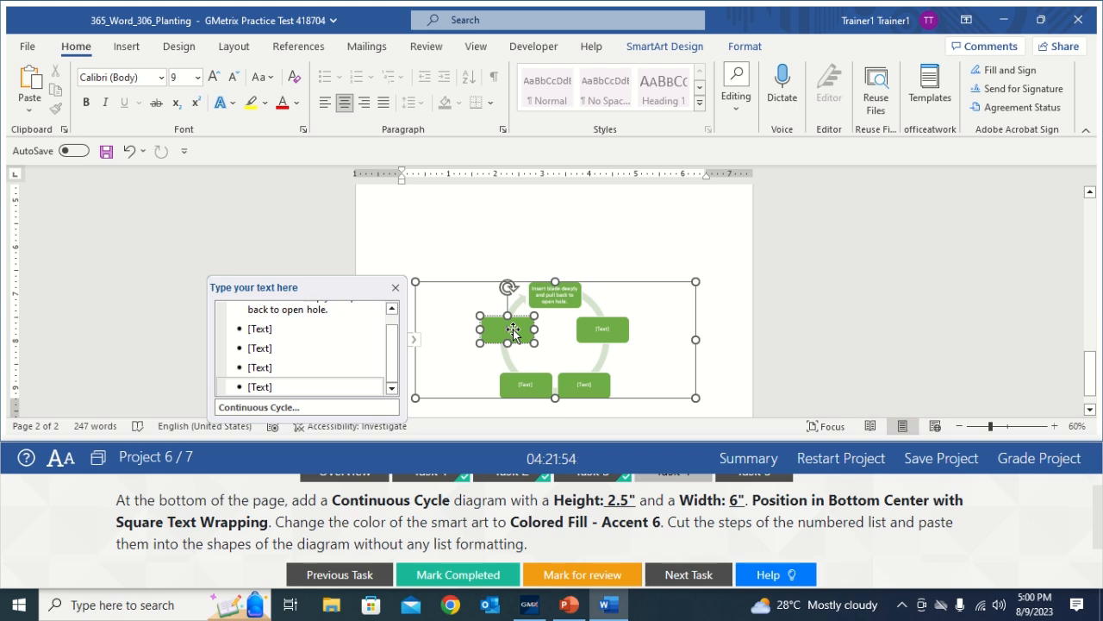
click(31, 83)
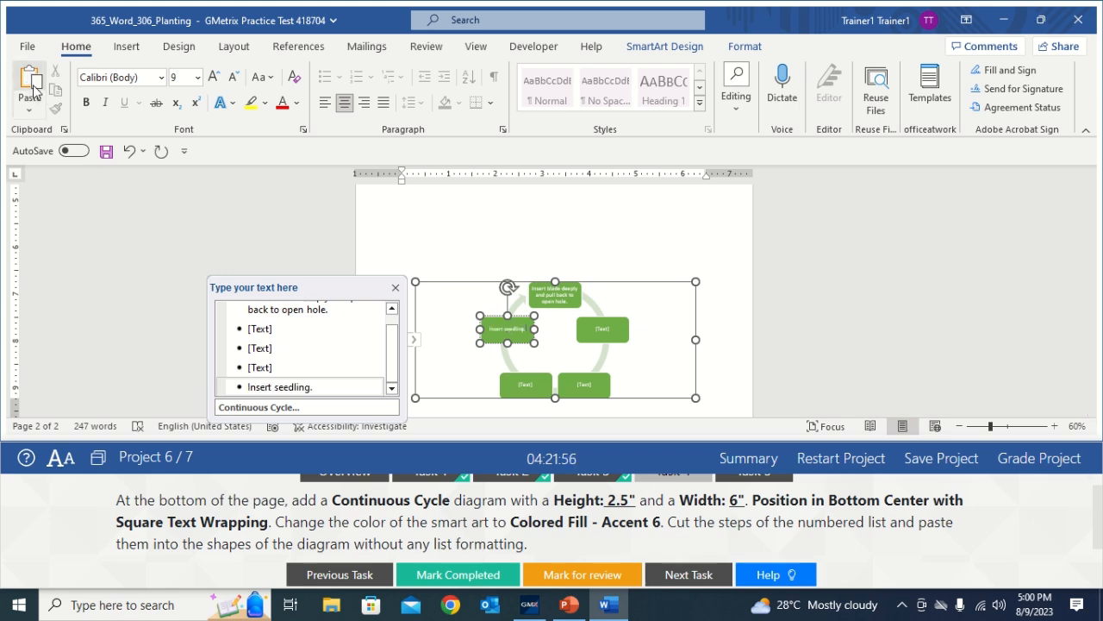
Move 'Backfill gently around roots.' from the list into the right shape
drag(1087, 385, 1089, 278)
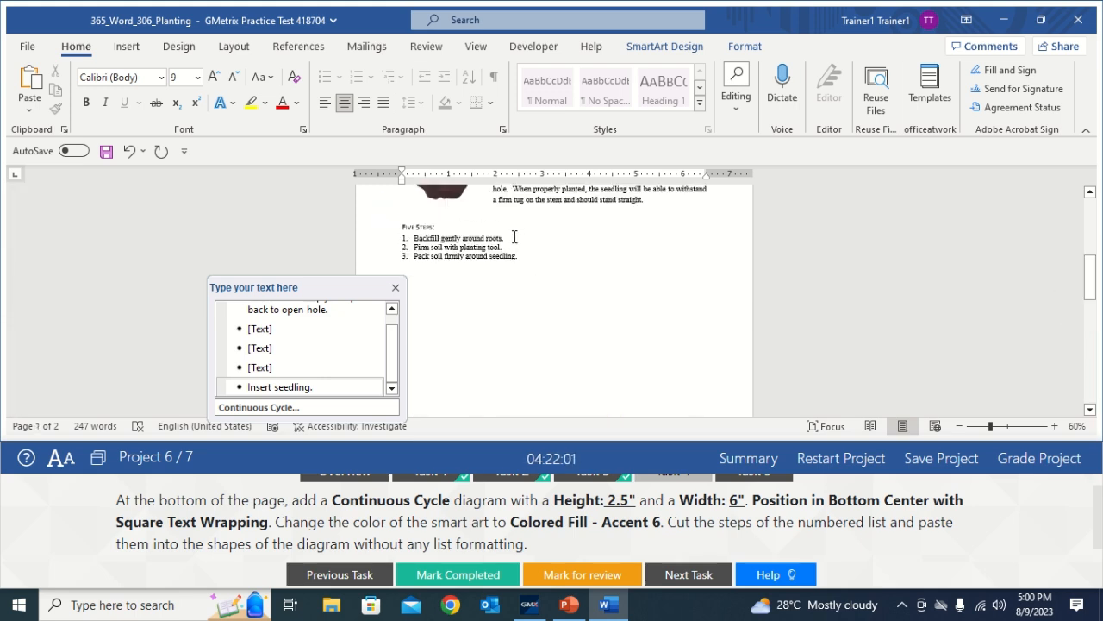
drag(498, 240, 409, 240)
key(ctrl+c)
click(56, 74)
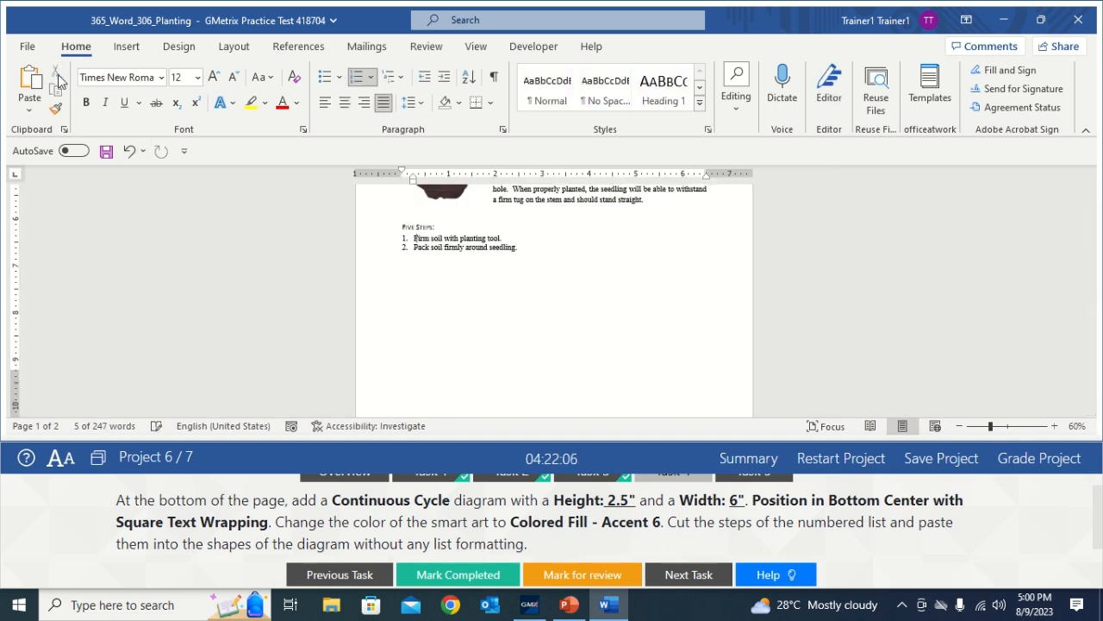
drag(1090, 277, 1091, 380)
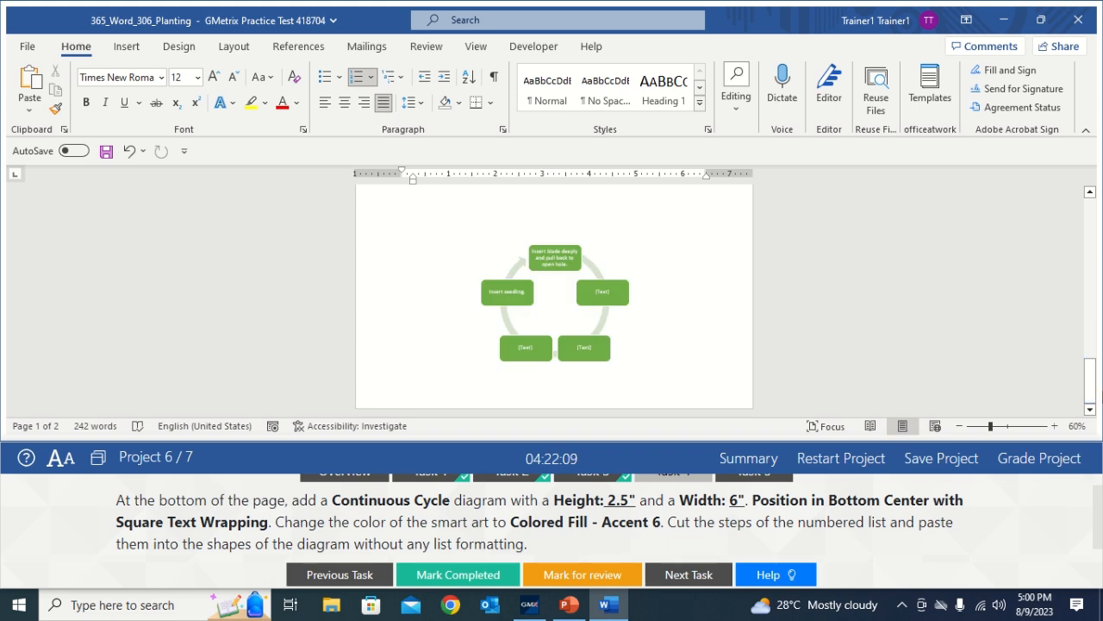
click(606, 291)
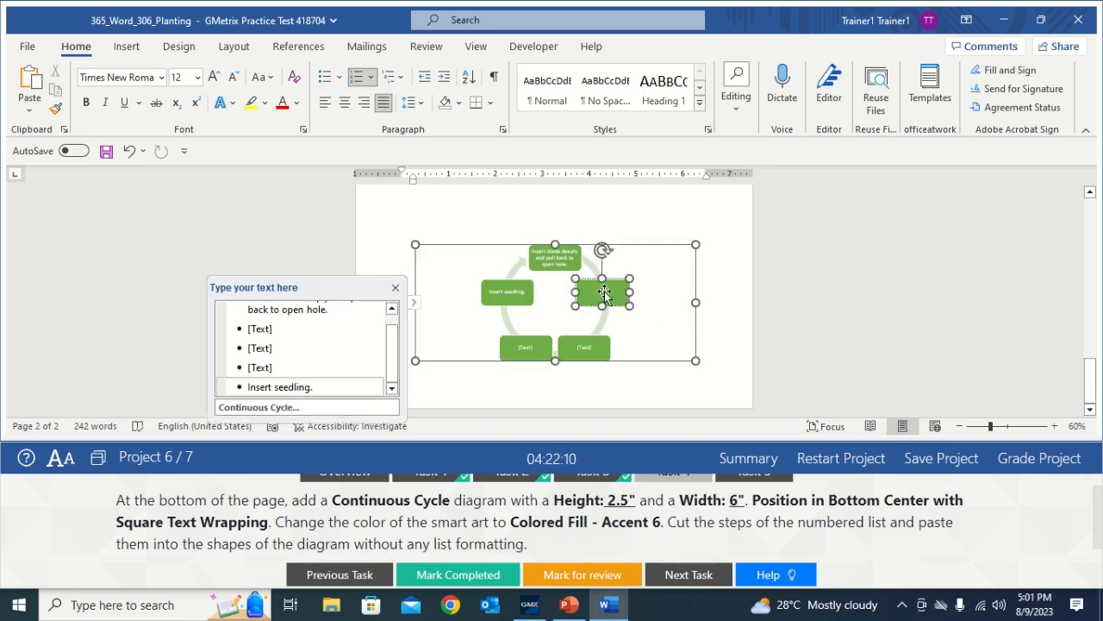
click(32, 83)
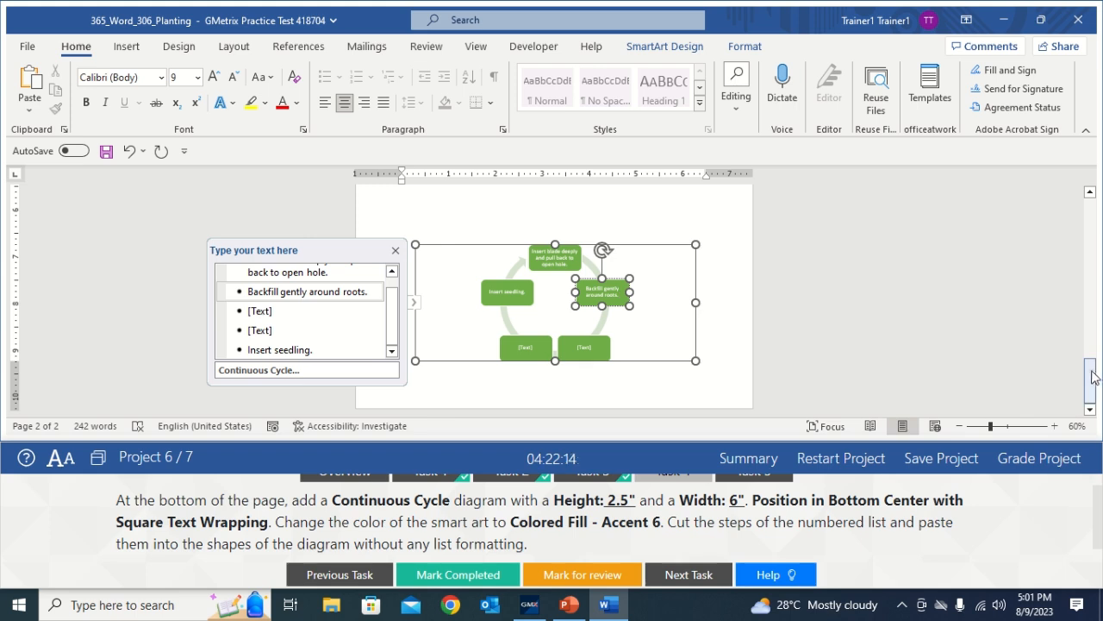
Cut 'Firm soil with planting tool.' from the numbered list
drag(1090, 381, 1058, 273)
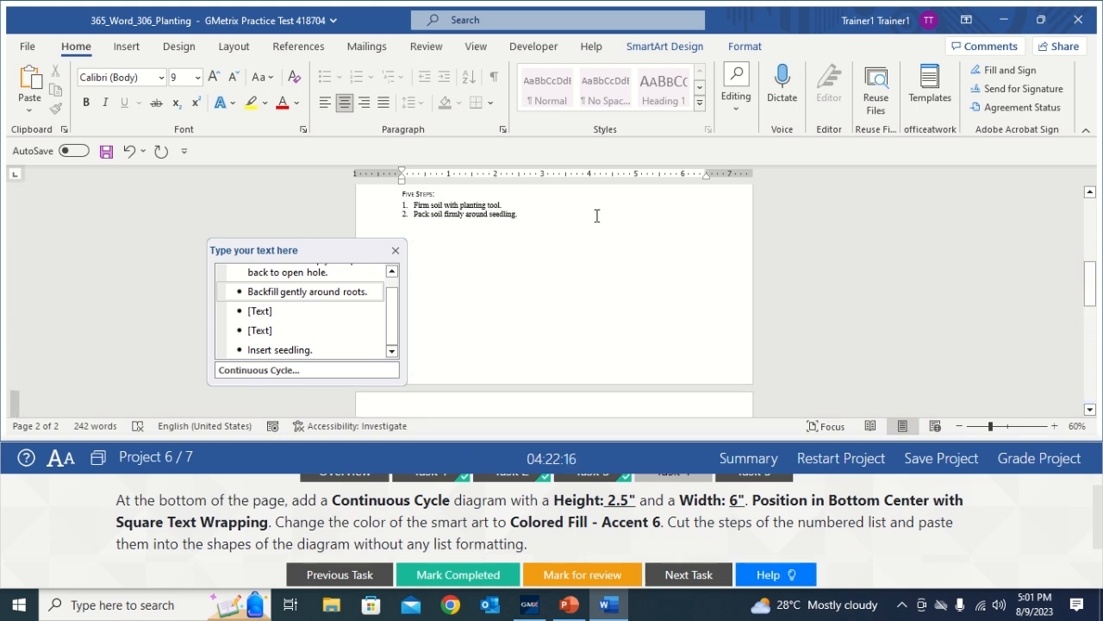
drag(510, 203, 425, 208)
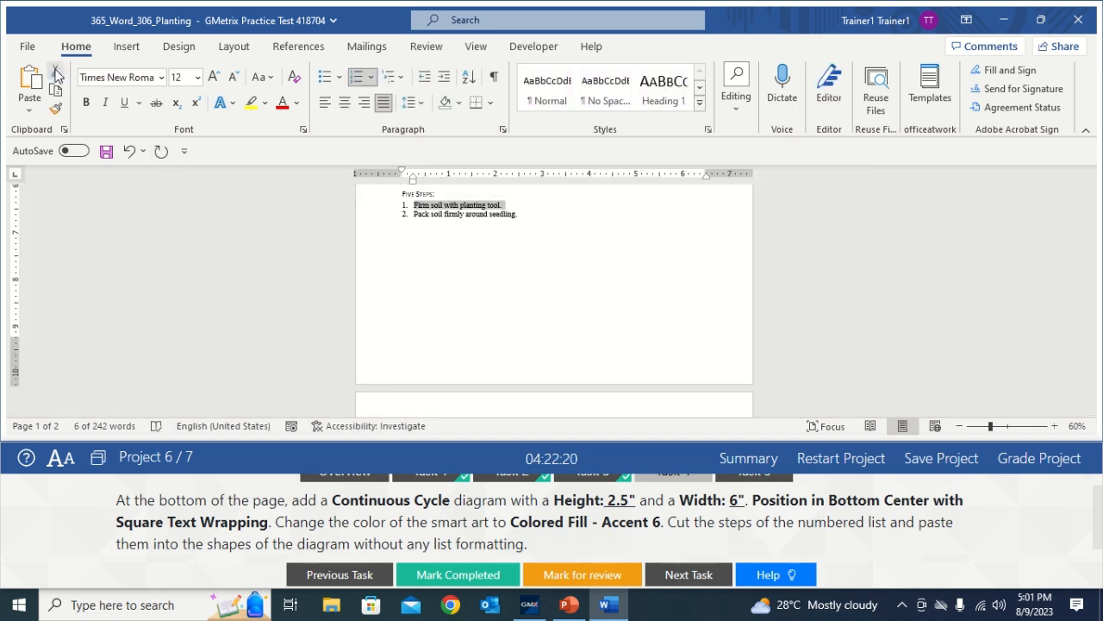
click(55, 71)
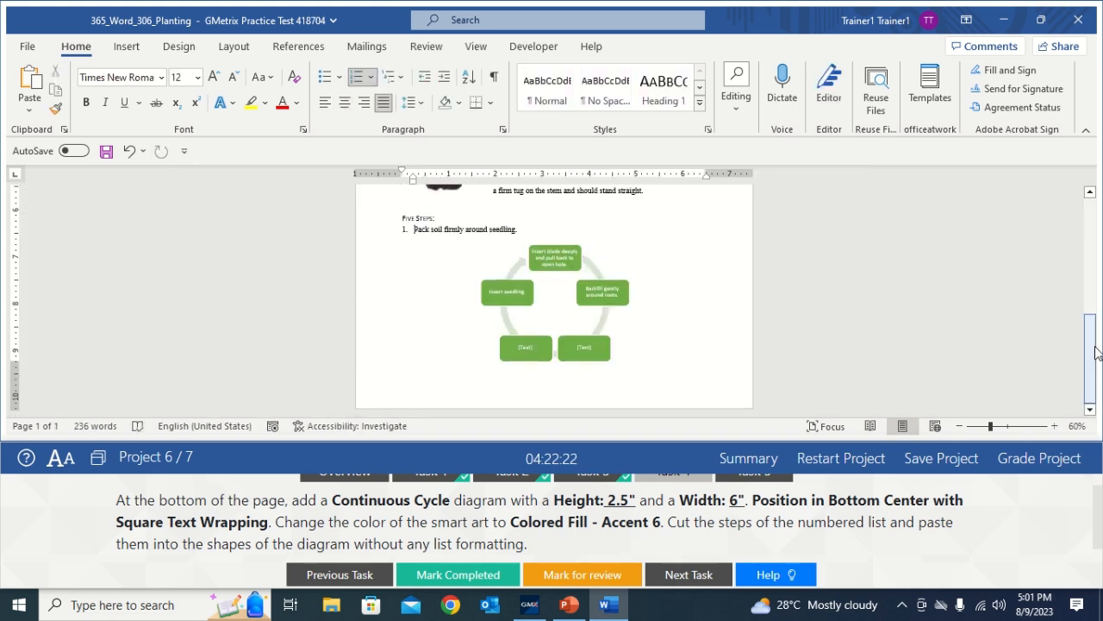
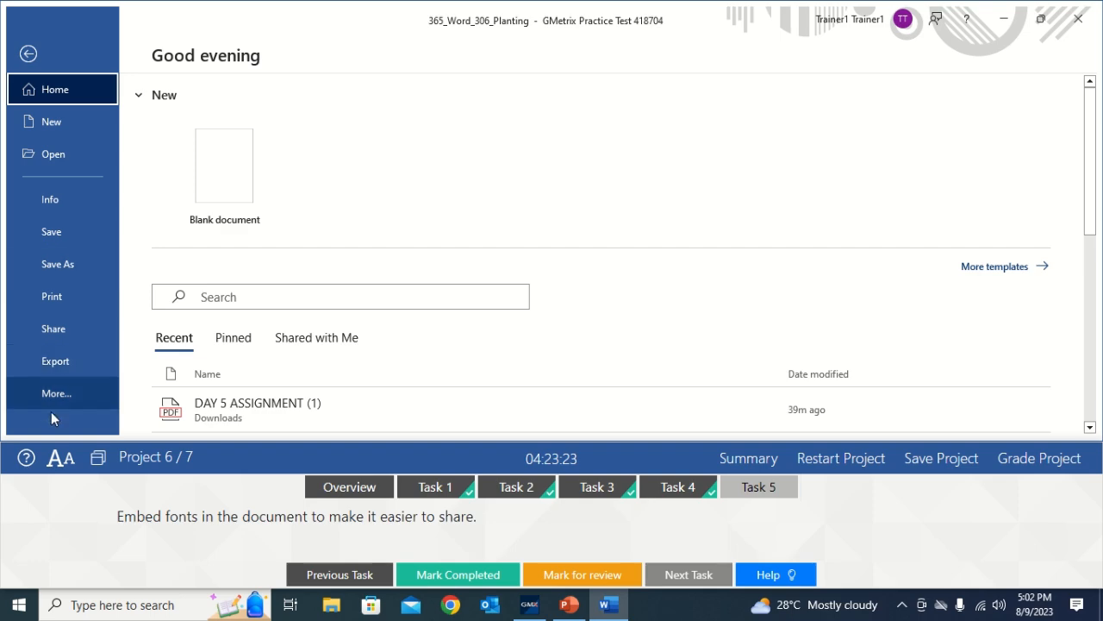
Turn on 'Embed fonts in the file' in Word's Save options
click(60, 399)
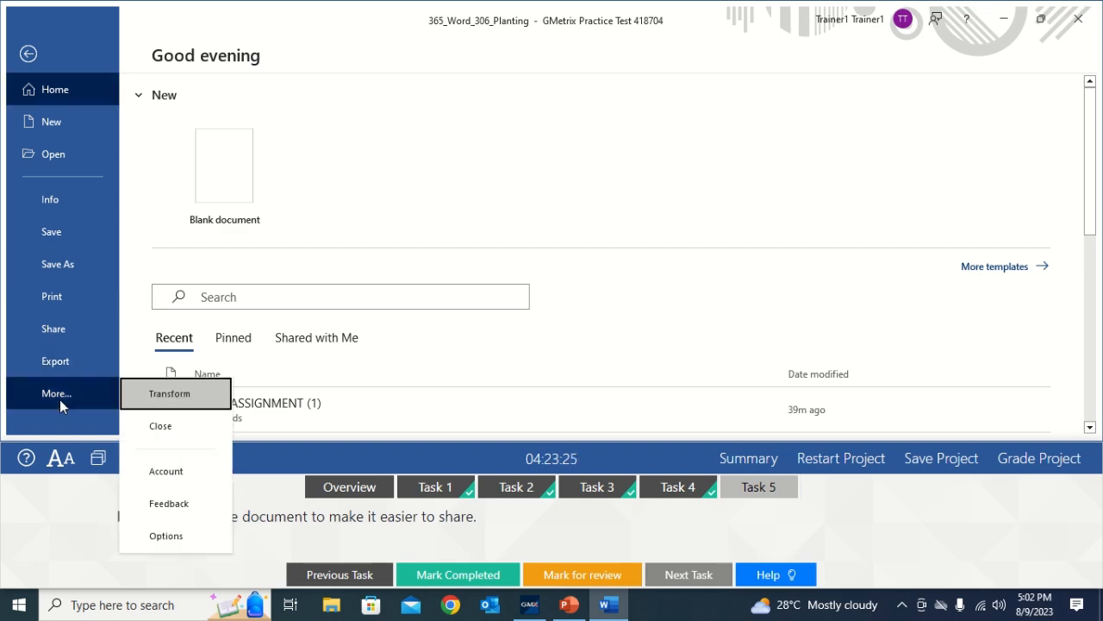
click(153, 536)
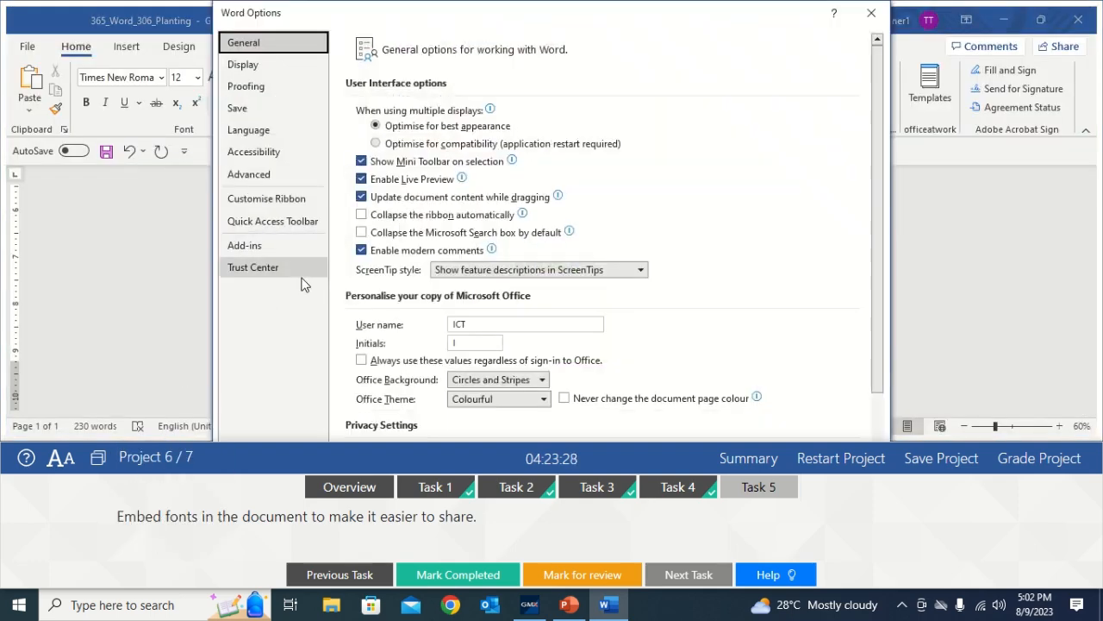
click(245, 108)
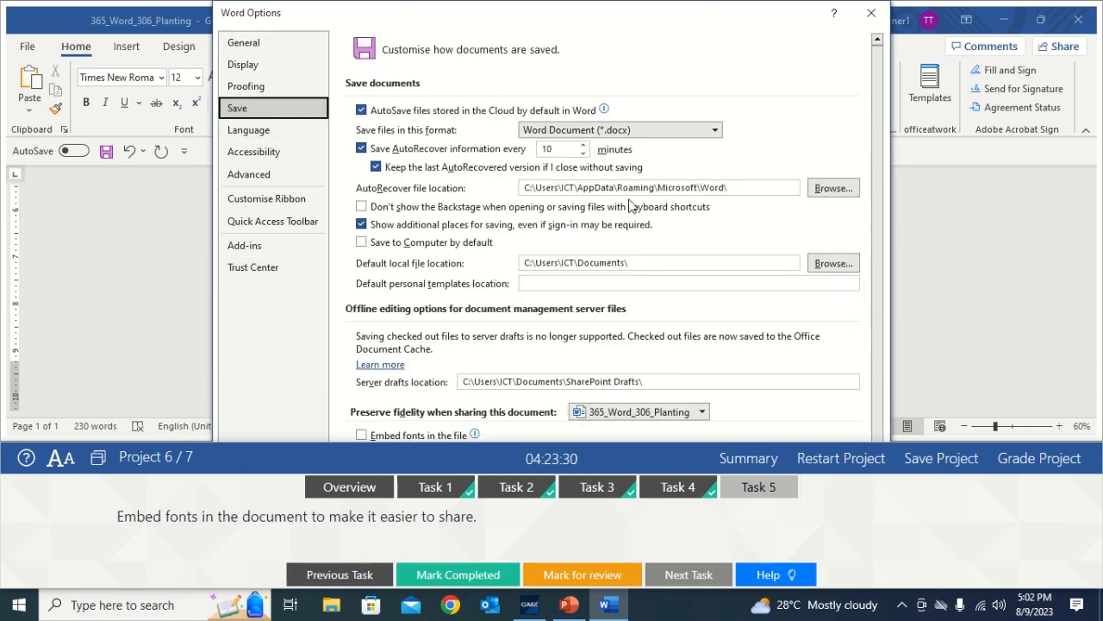
scroll(888, 216, down, 1)
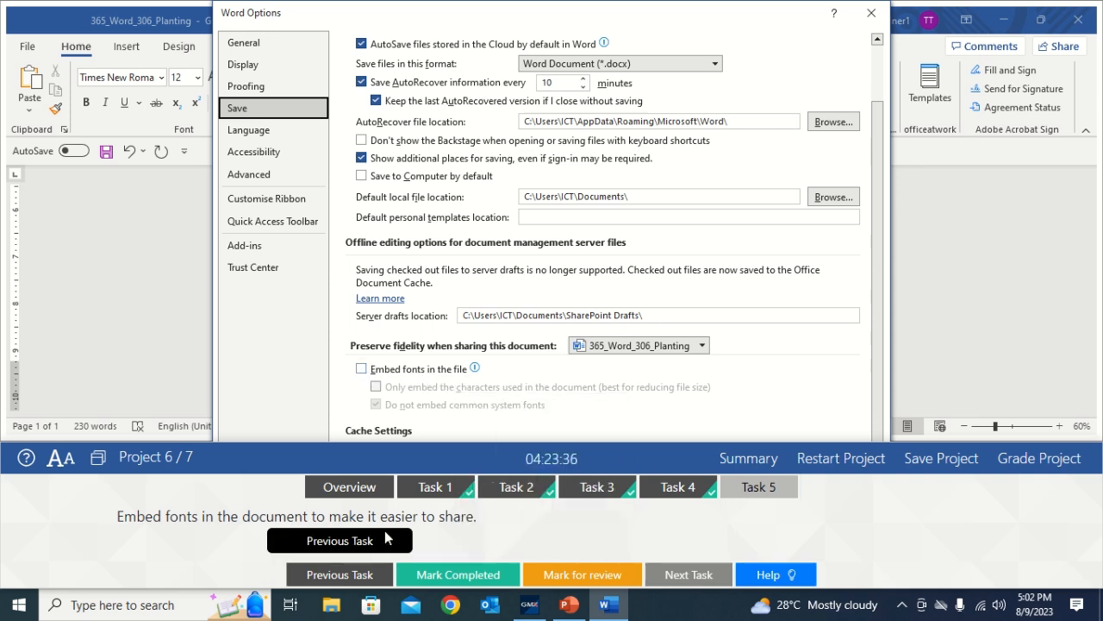
click(361, 369)
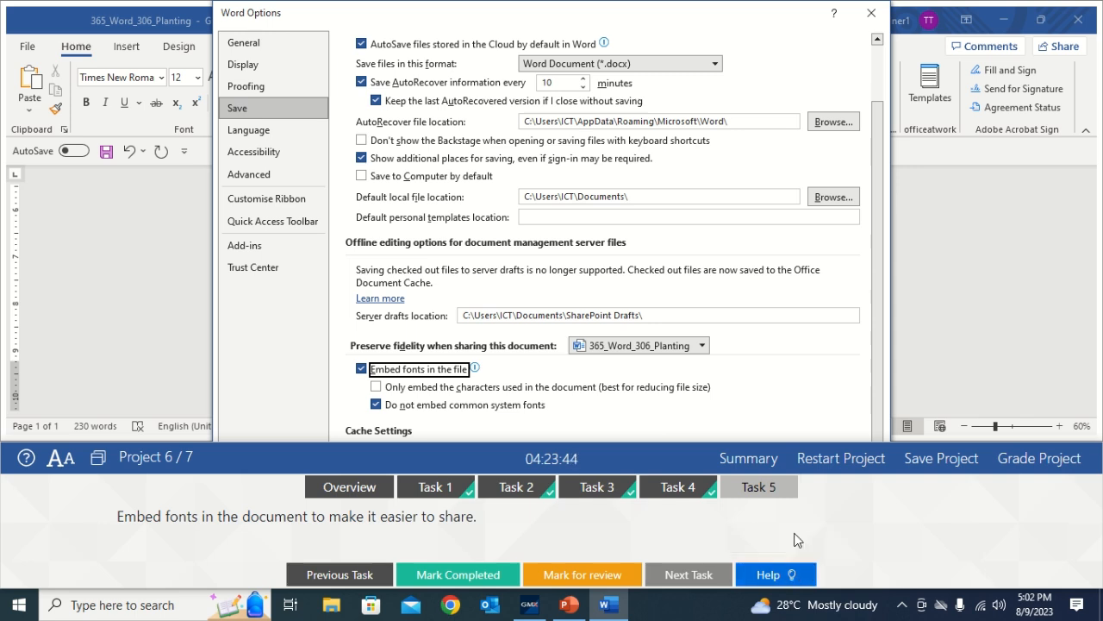
Mark Task 5 completed, dock the task panel at the top, and confirm Options with OK
click(764, 490)
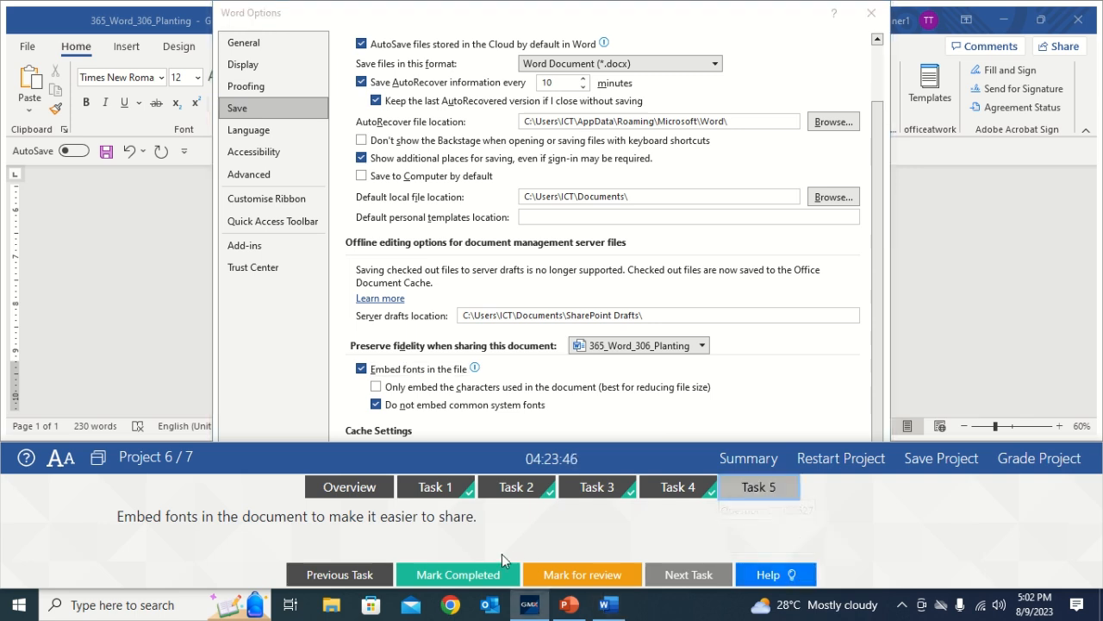
click(491, 575)
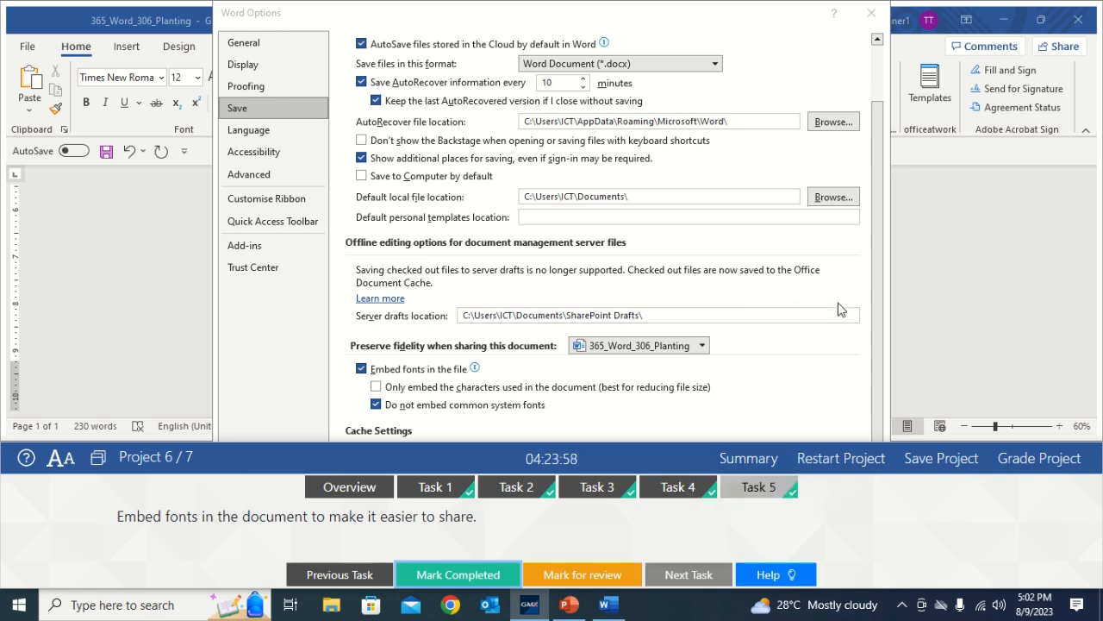
click(98, 457)
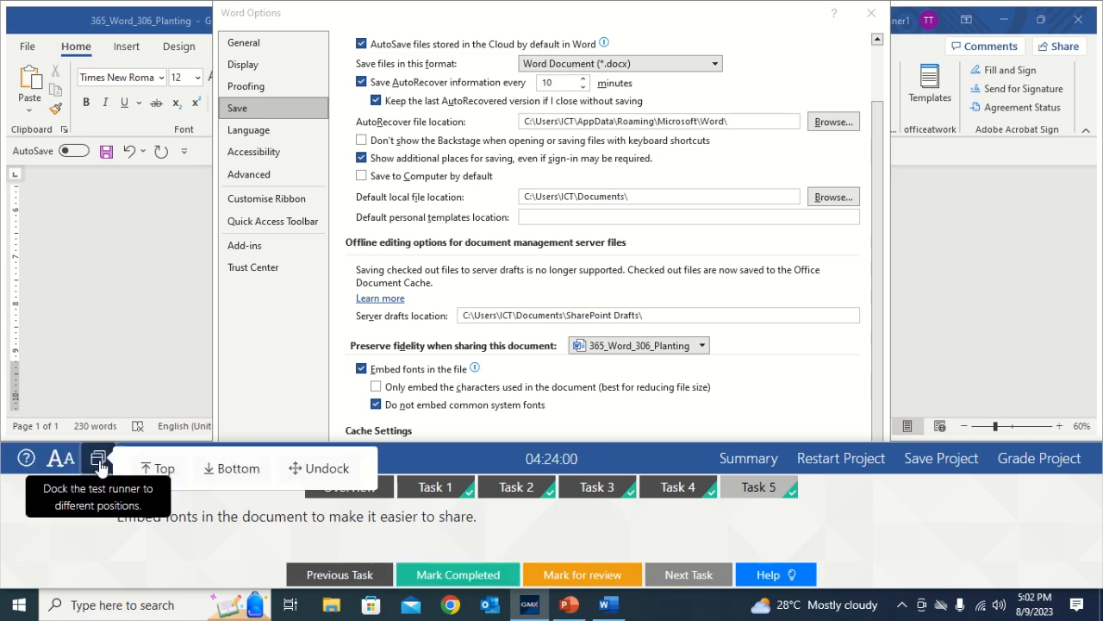
click(156, 468)
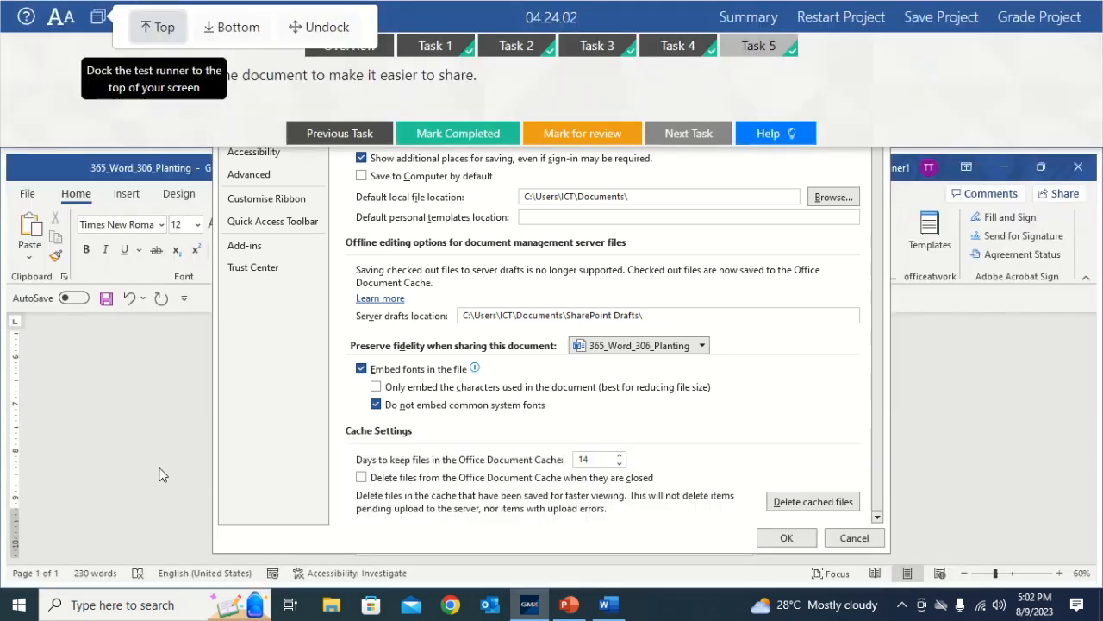
click(784, 538)
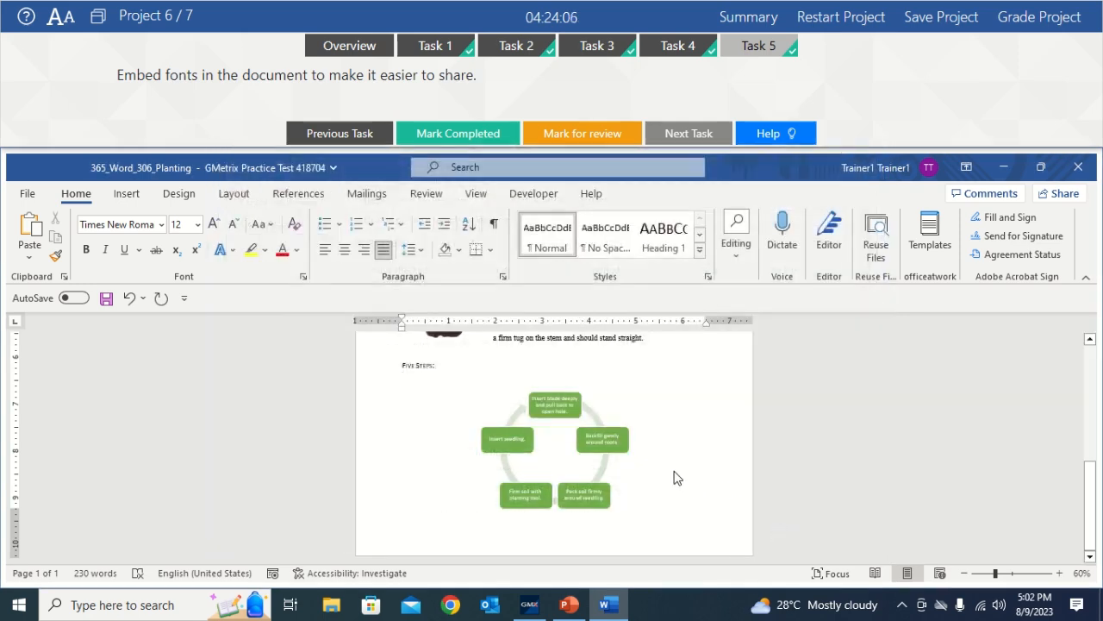
Toggle Task 5's completed status off and on so it ends marked completed
click(772, 54)
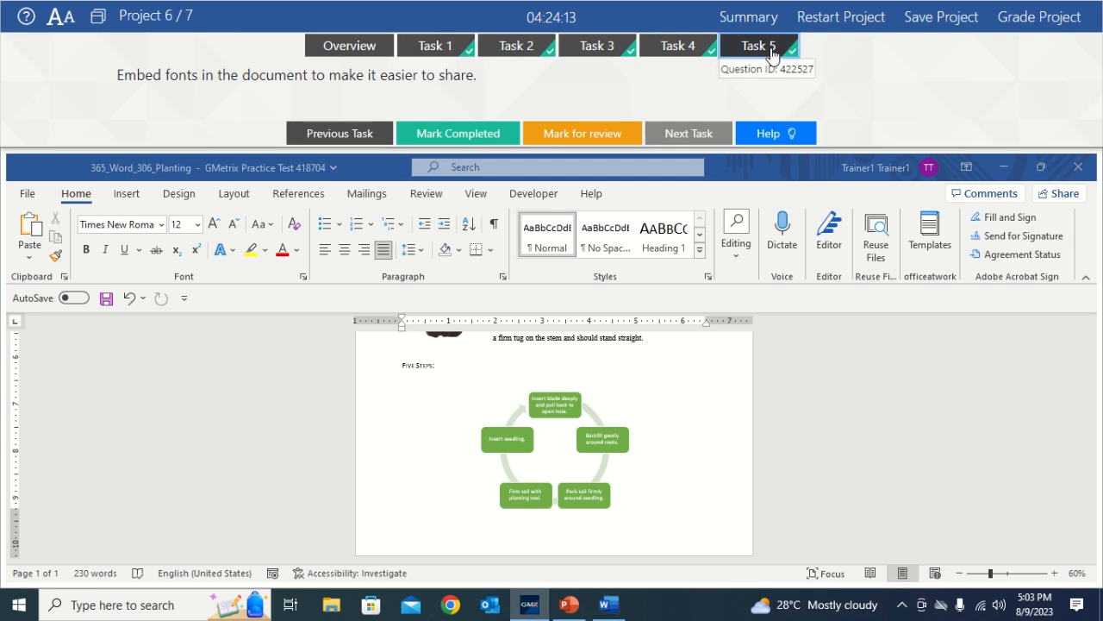
click(489, 133)
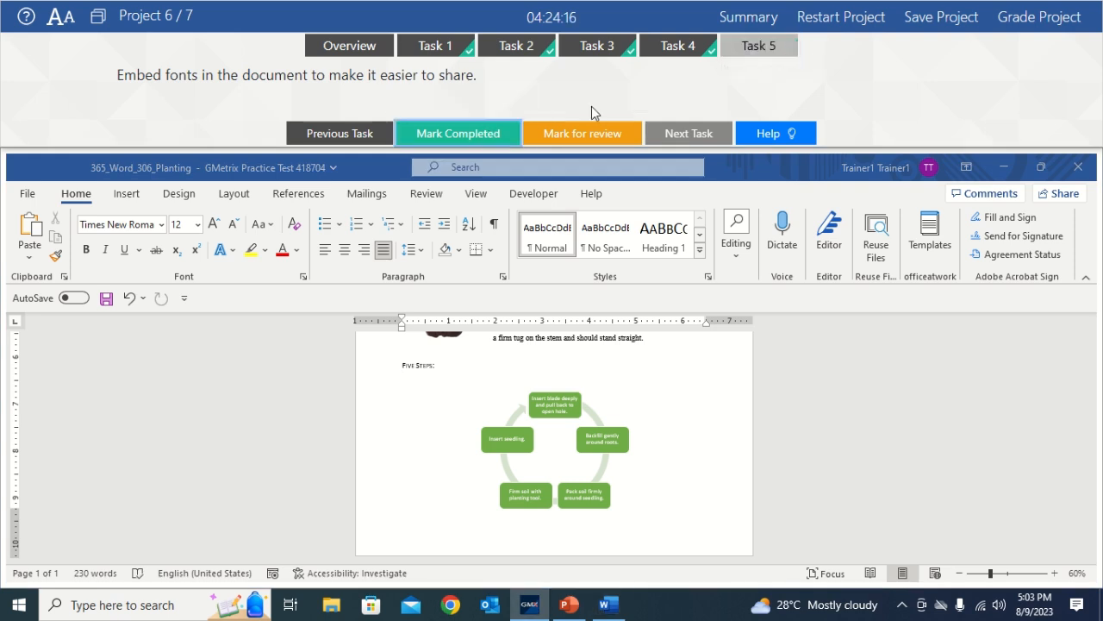
click(774, 47)
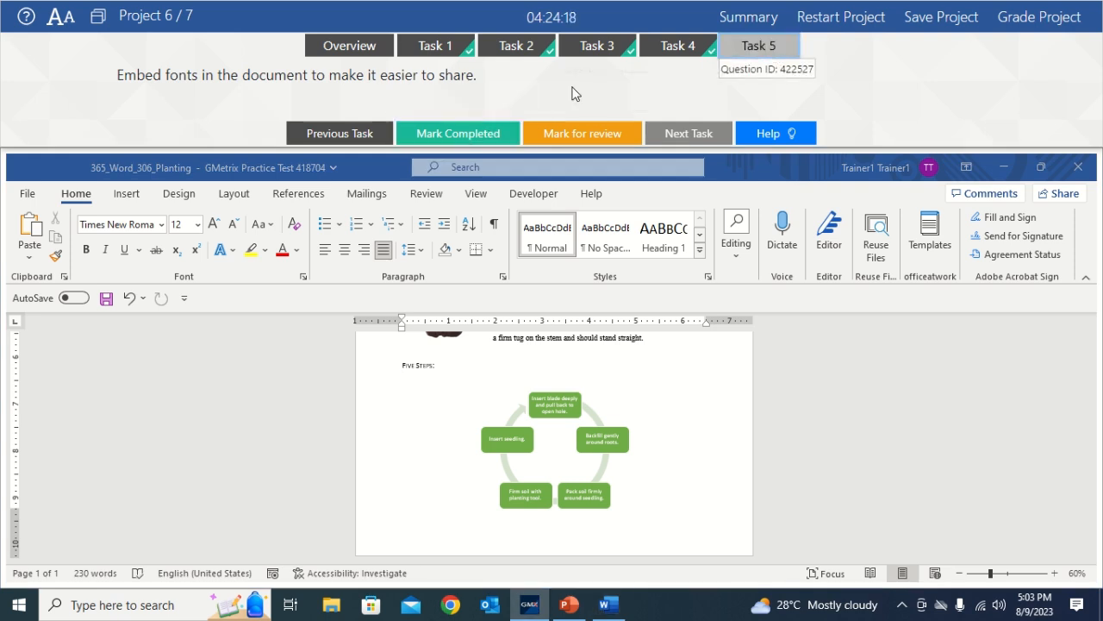
click(486, 132)
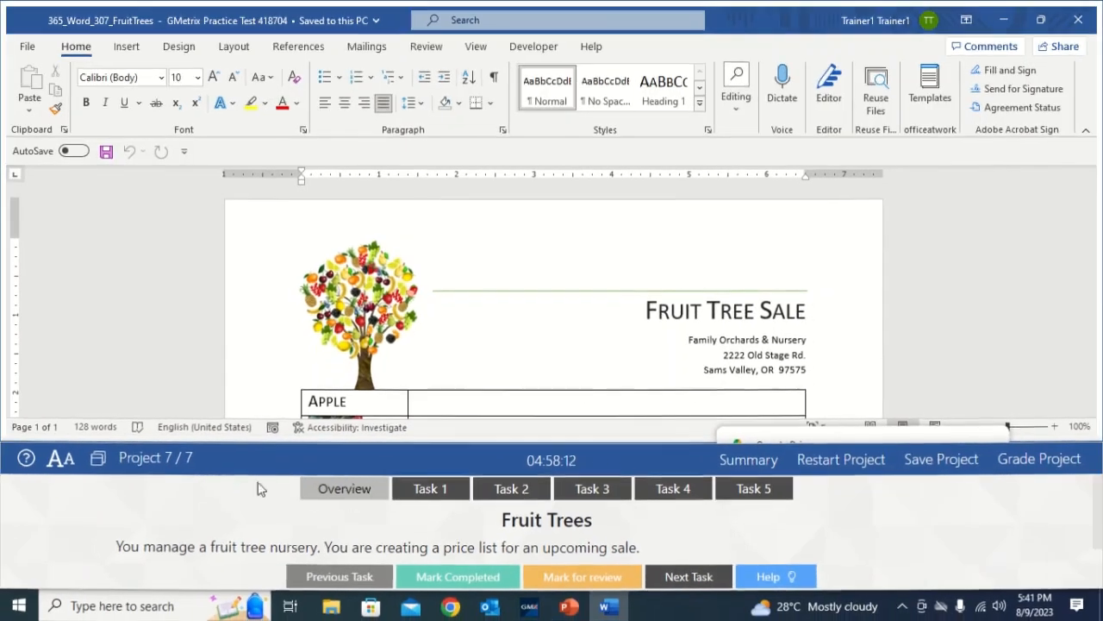
Read Task 1's instructions and select the [Type here] placeholder below the Plum row
click(430, 487)
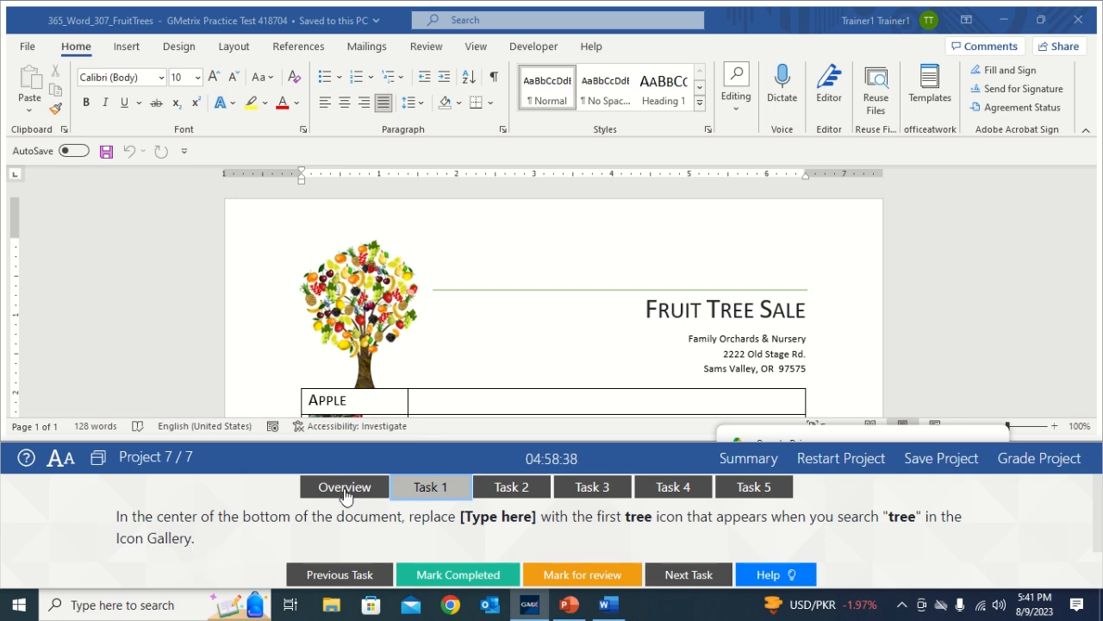
click(446, 271)
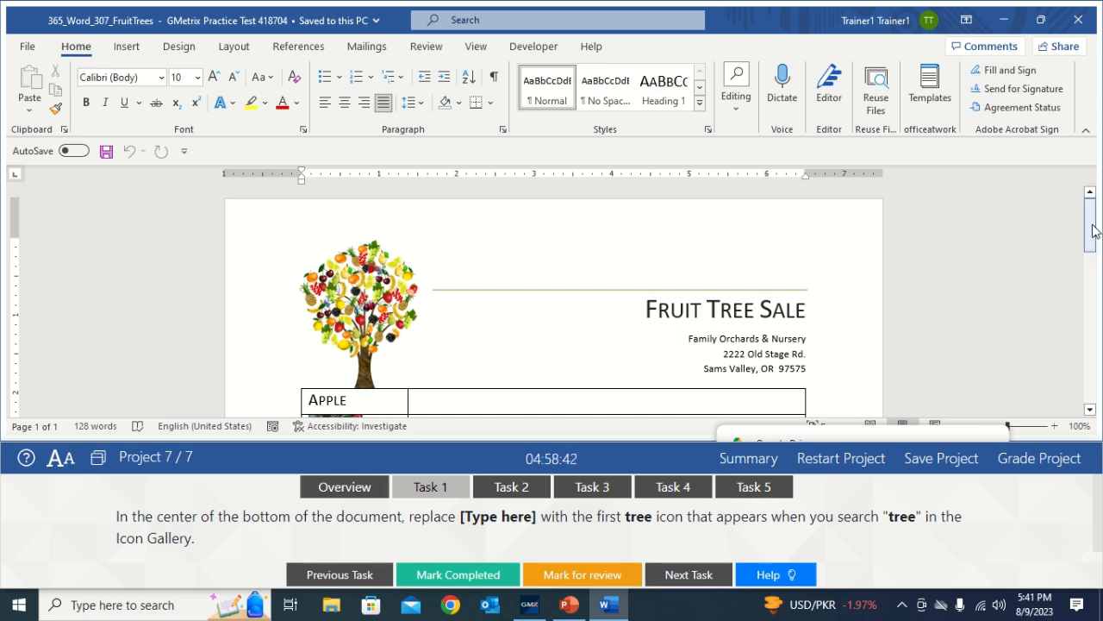
drag(1091, 224, 1091, 343)
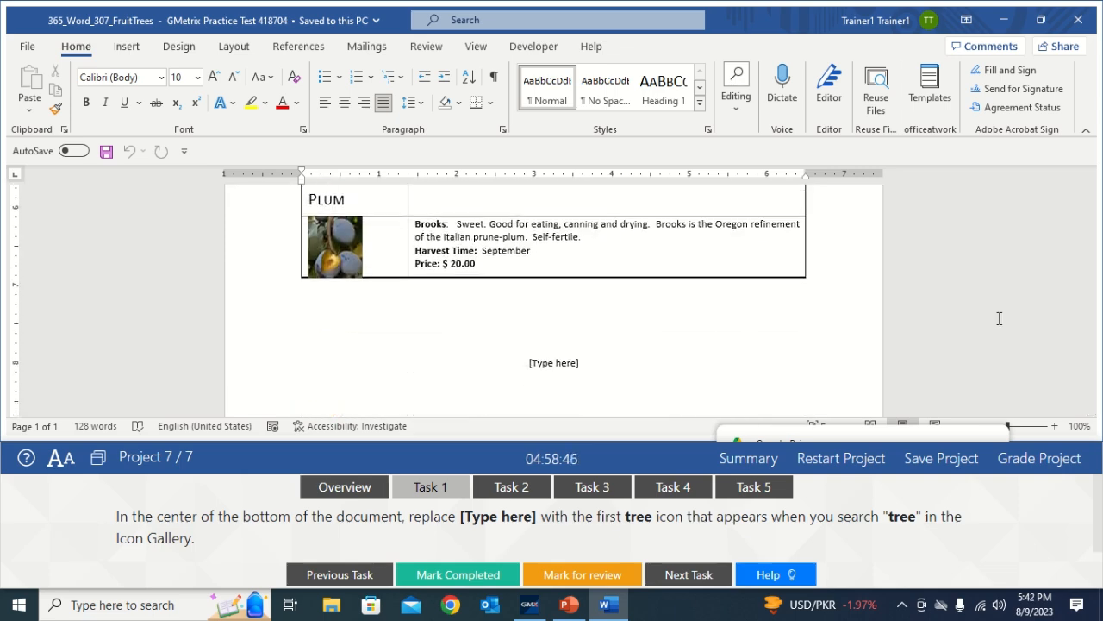
click(575, 372)
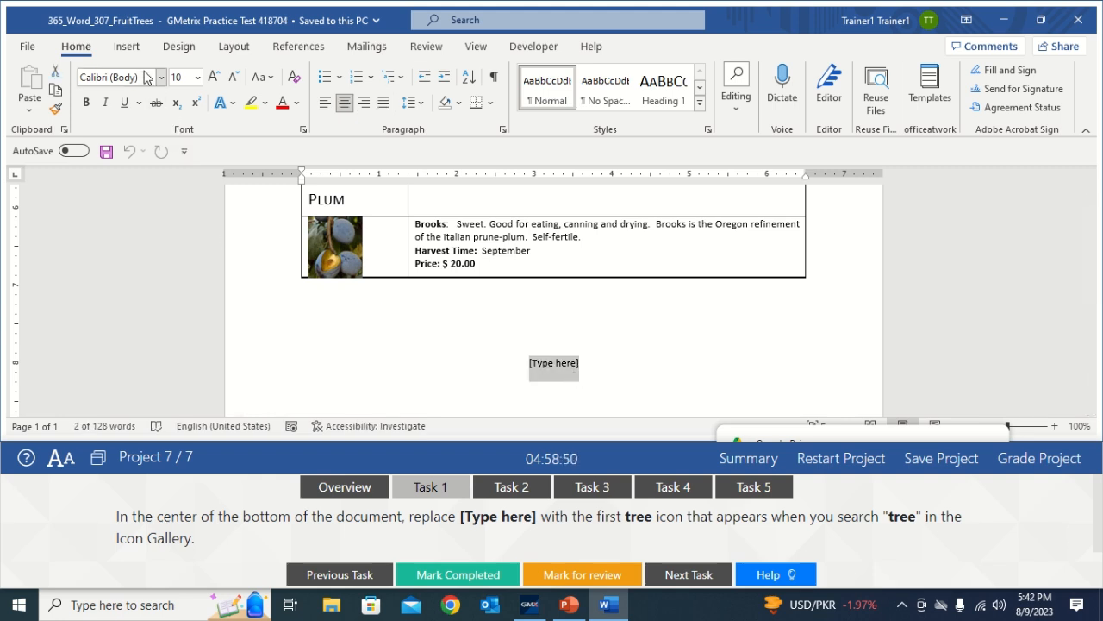
click(126, 47)
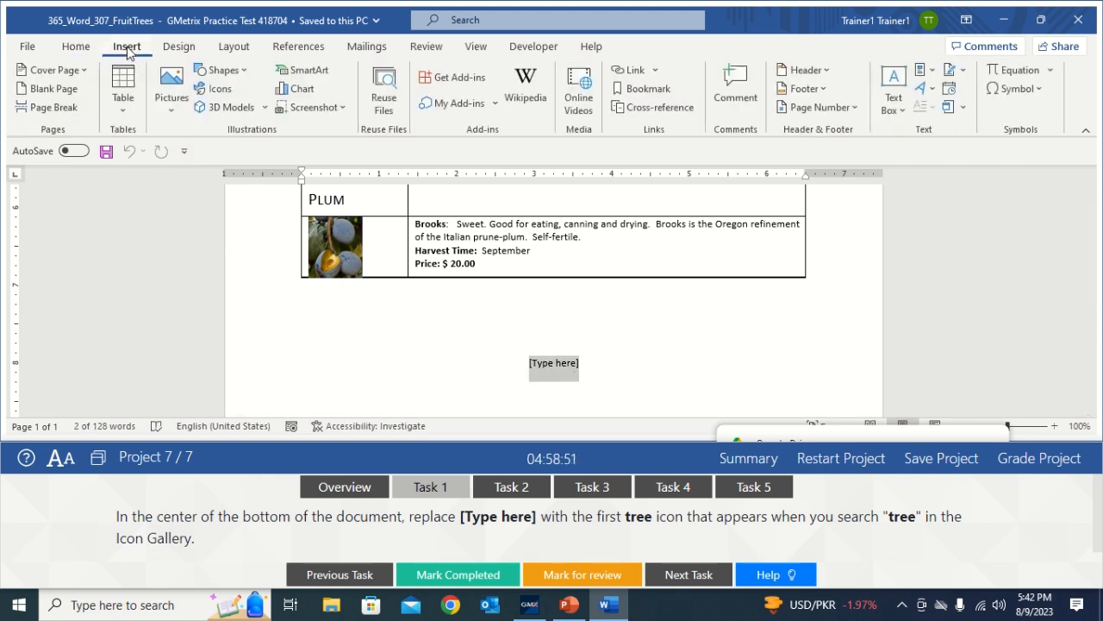
Replace the placeholder with the first tree icon, mark Task 1 completed, and show Task 2
click(224, 94)
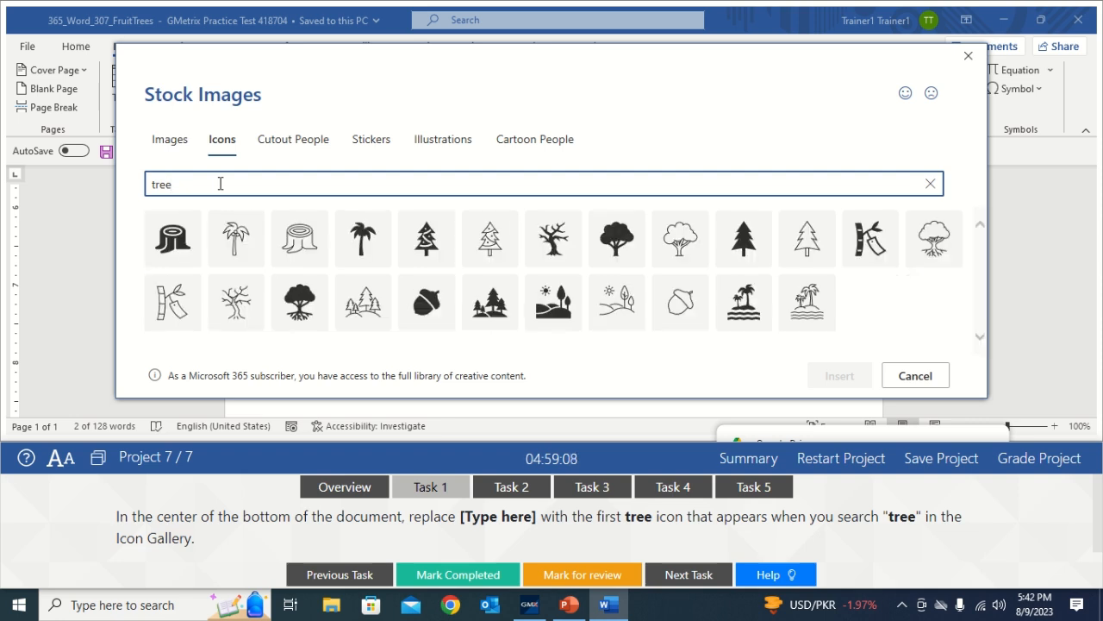
click(175, 240)
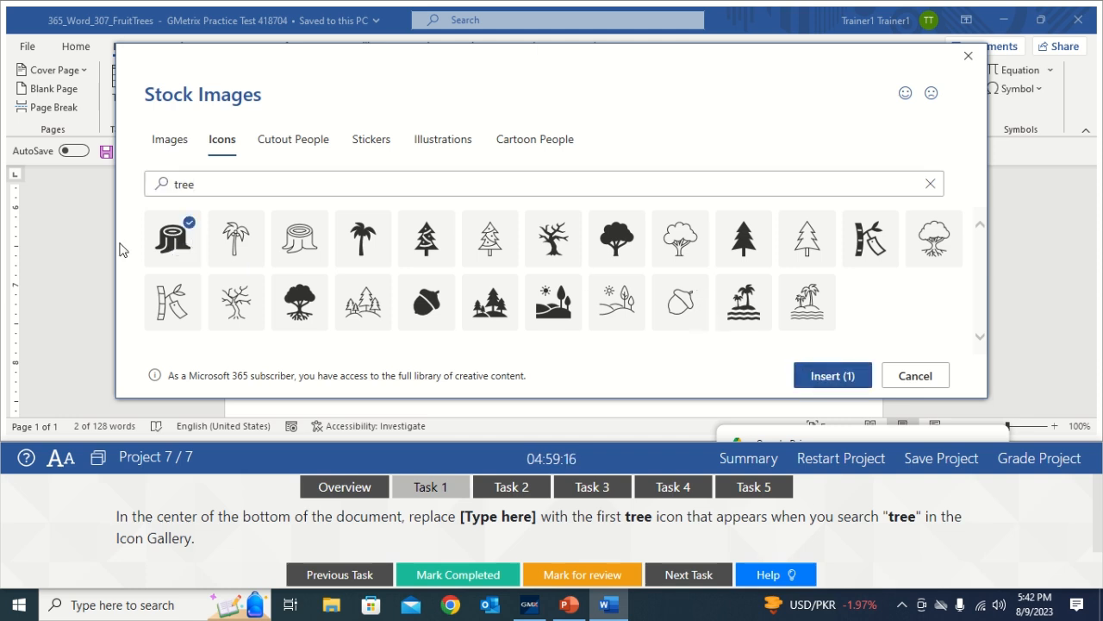
click(833, 375)
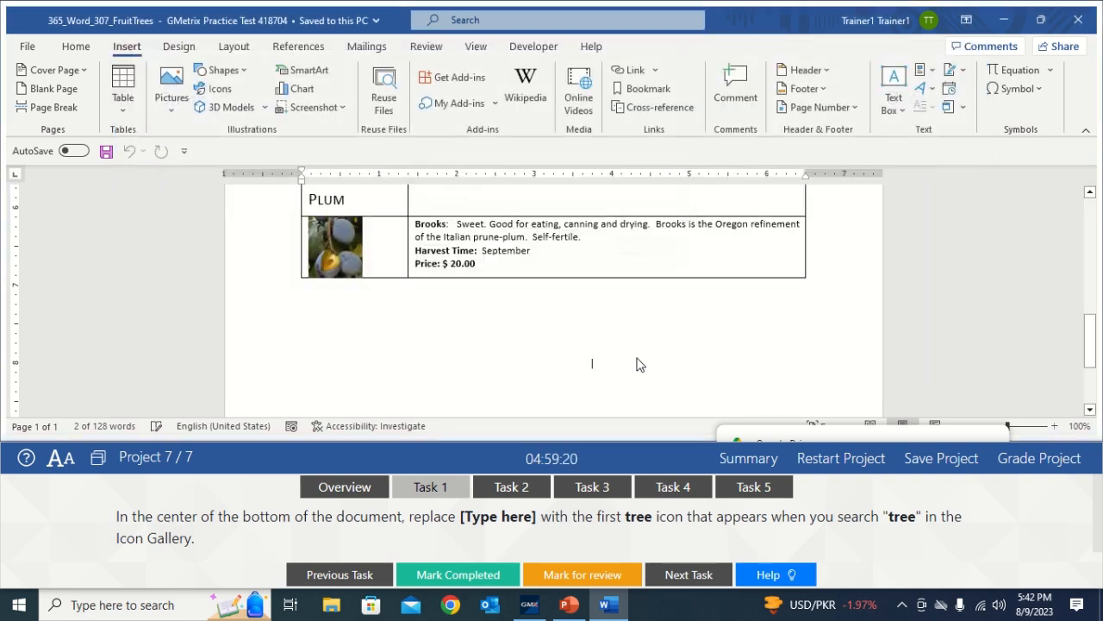
click(707, 370)
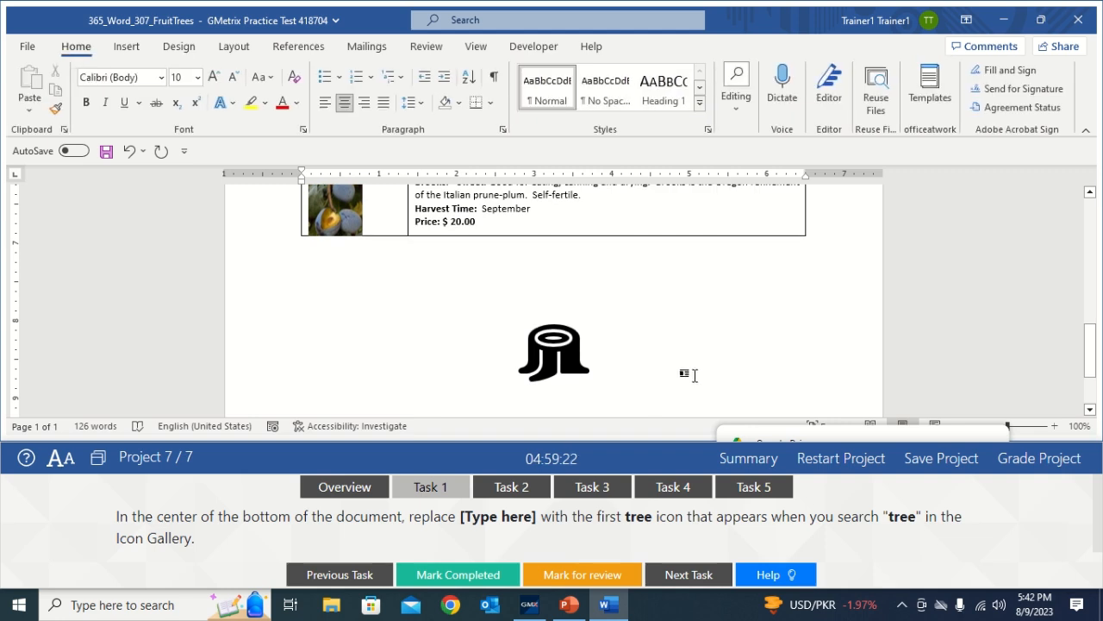
click(461, 577)
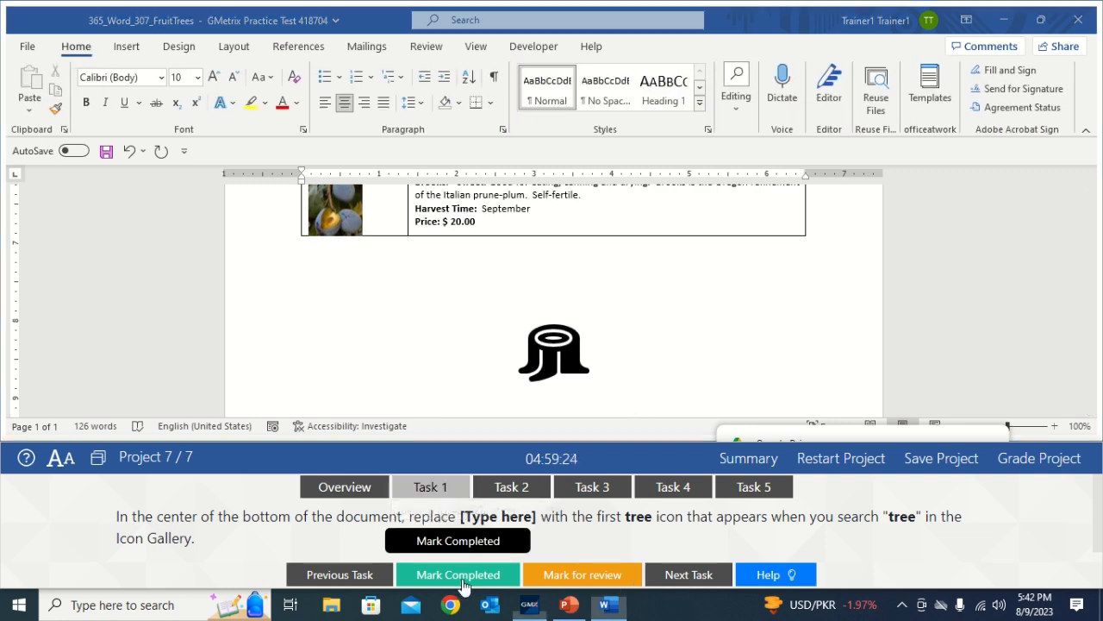
click(514, 488)
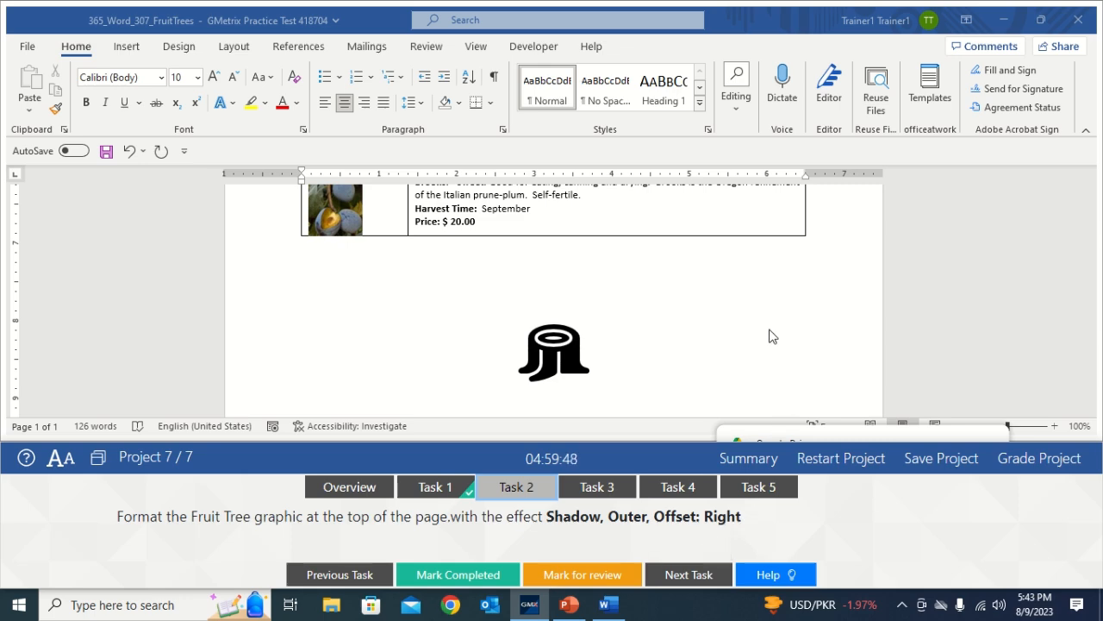
Scroll to the top and select the fruit tree graphic beside the Fruit Tree Sale heading
scroll(1091, 336, up, 1)
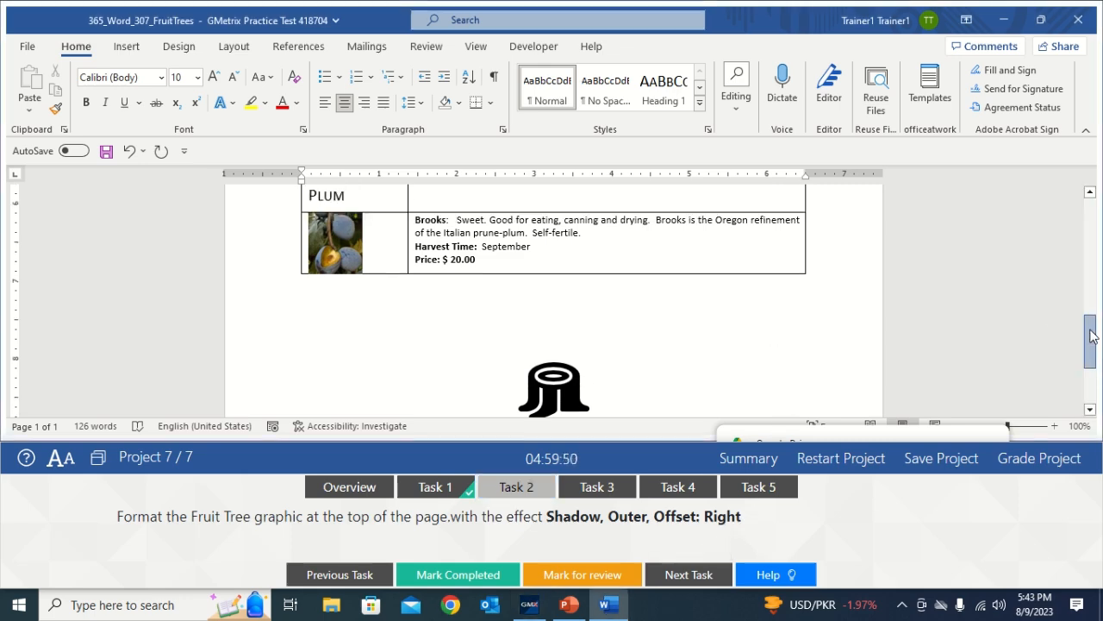
scroll(1092, 336, up, 10)
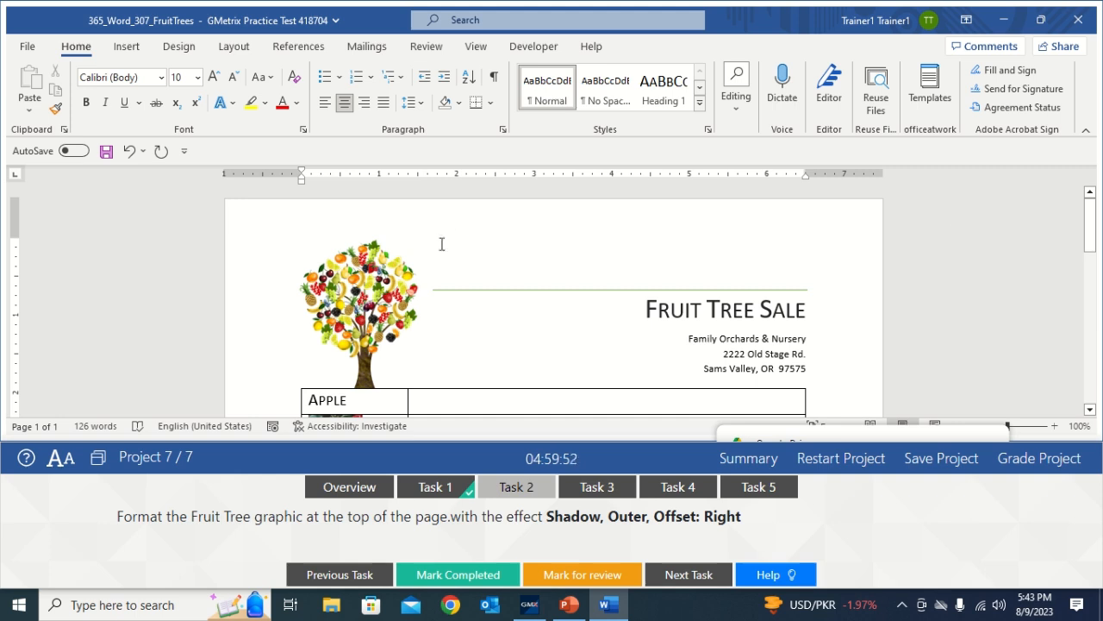
click(384, 280)
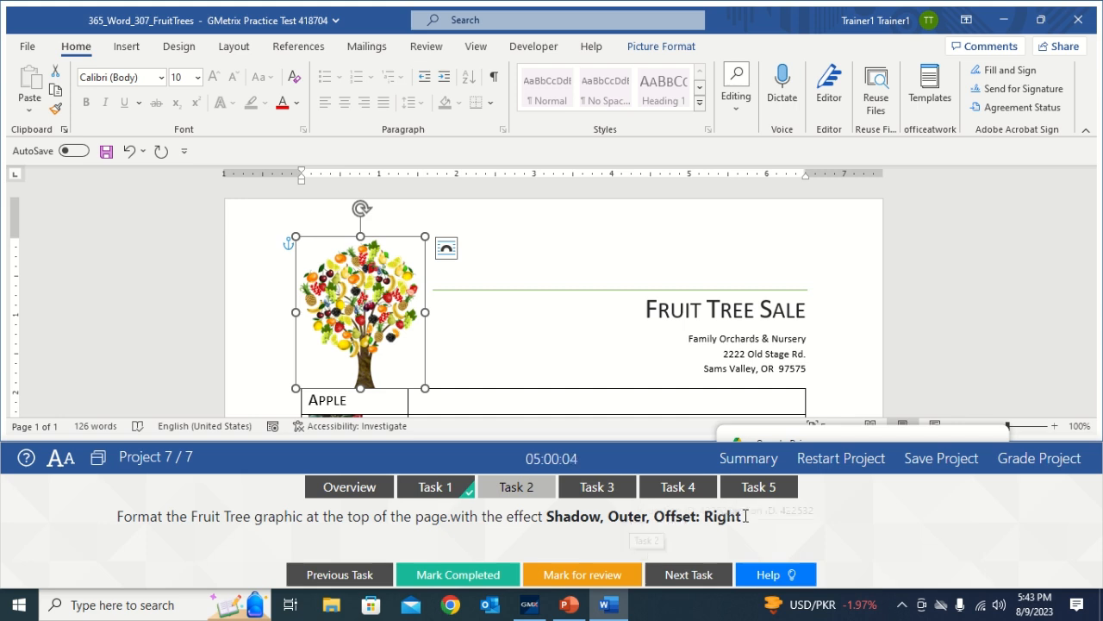
Apply the outer Offset: Right shadow to the fruit tree graphic
click(654, 50)
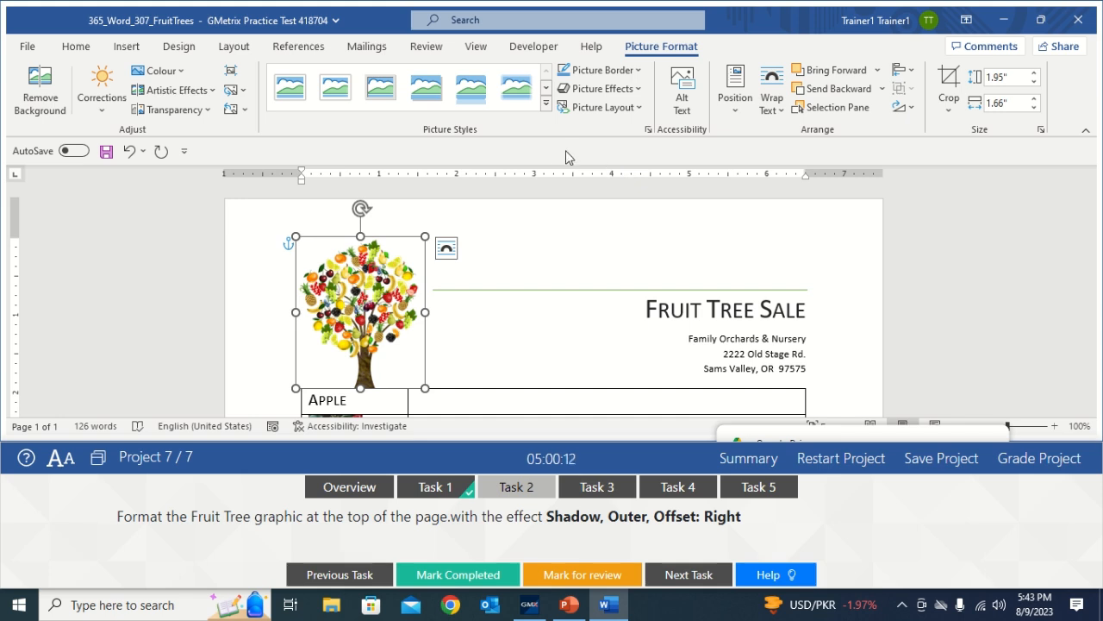
click(634, 96)
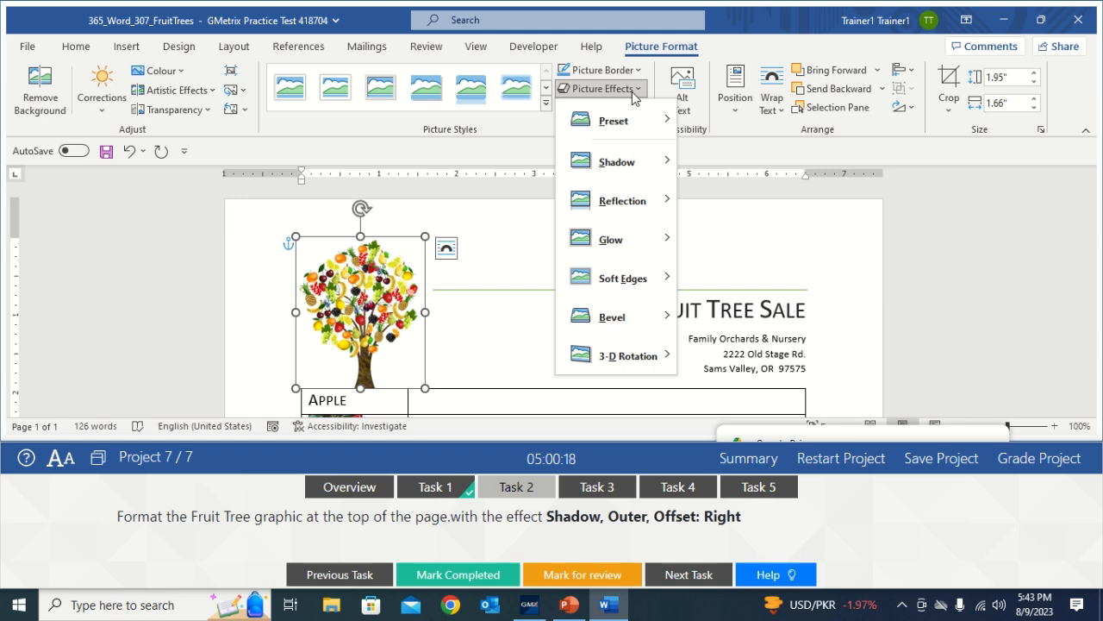
mouse_move(626, 169)
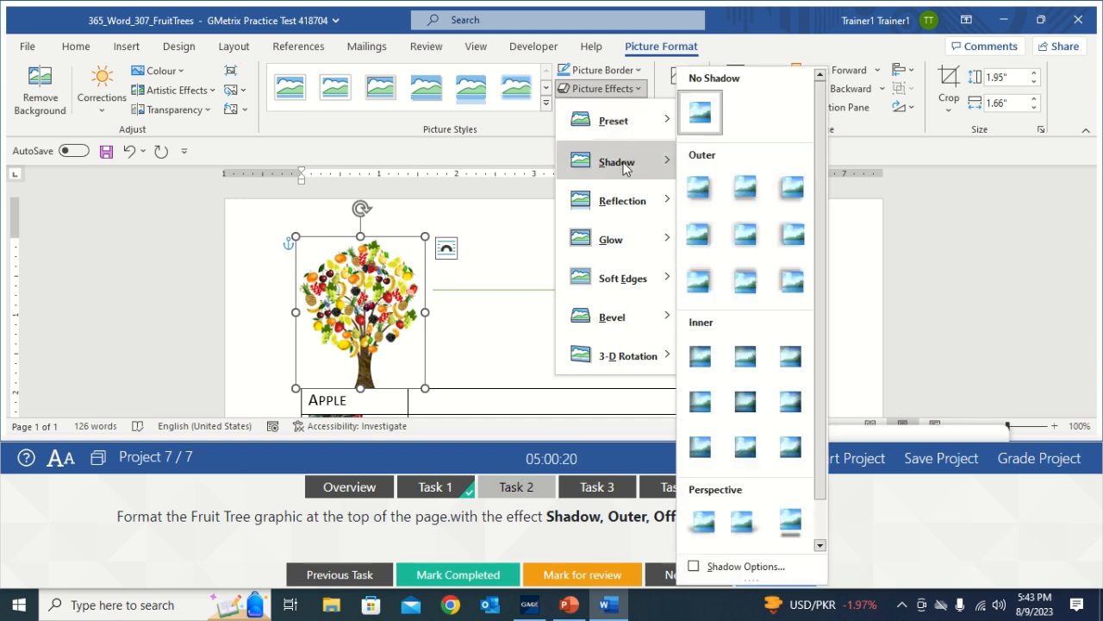
click(871, 265)
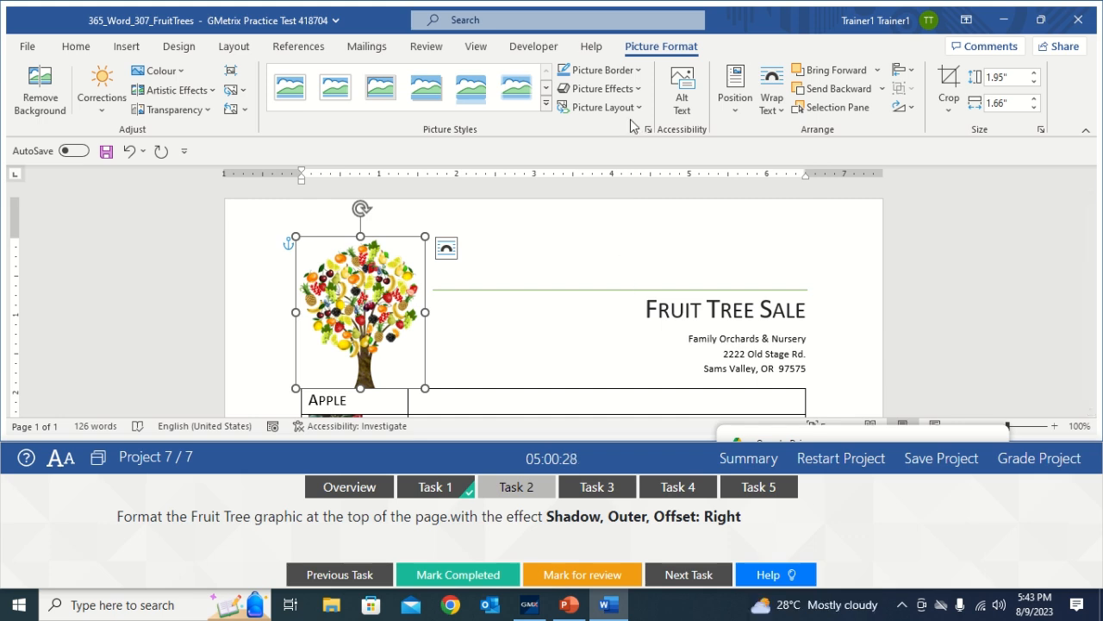
click(638, 89)
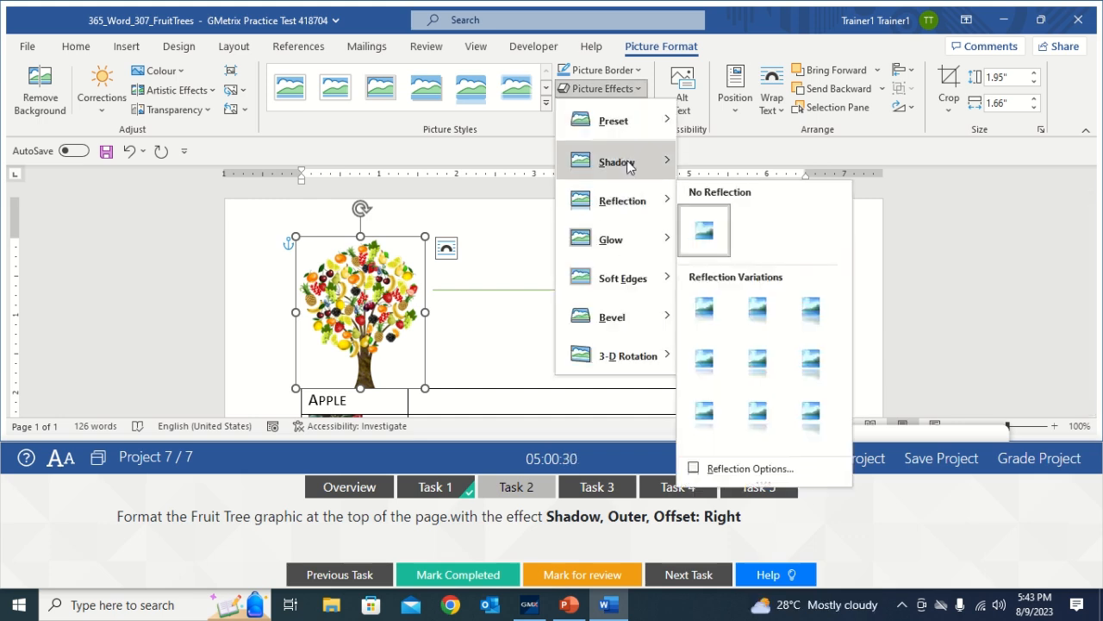
mouse_move(630, 163)
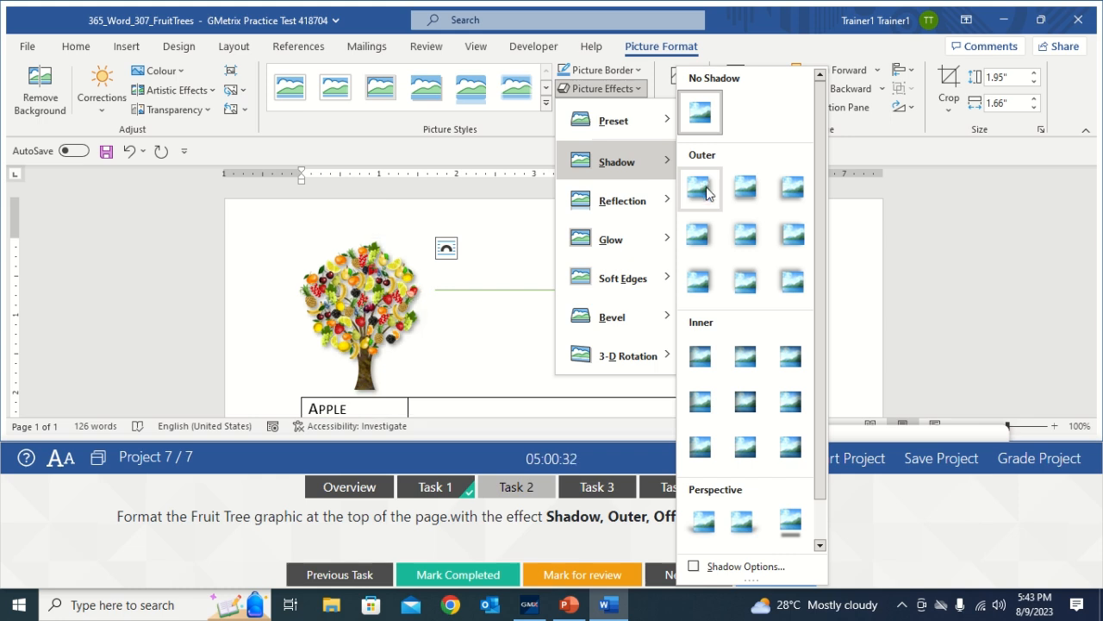
click(699, 244)
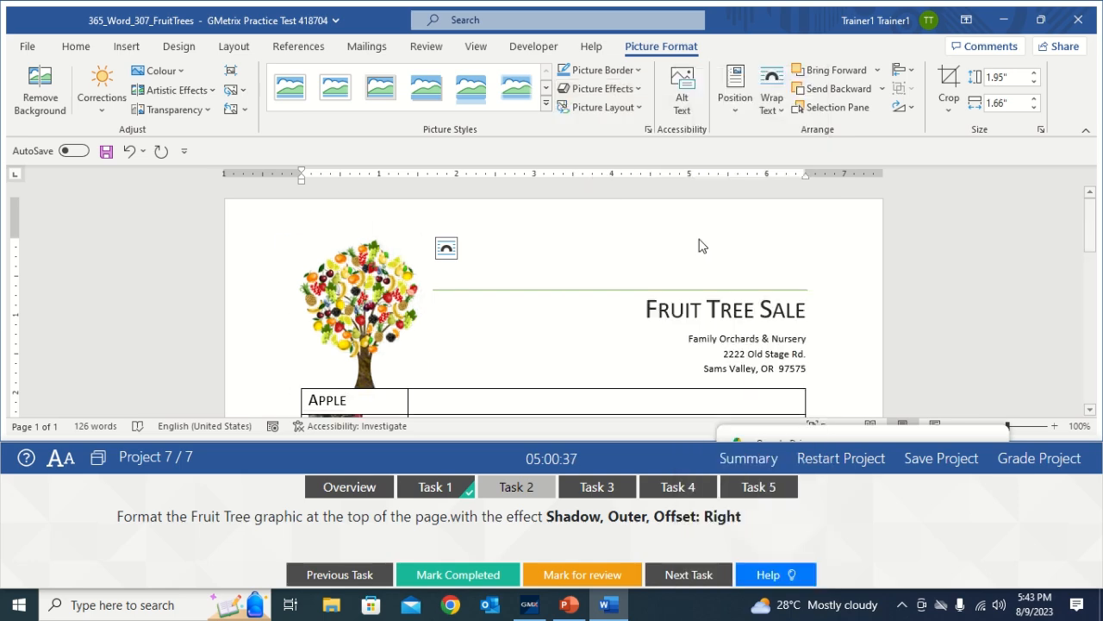
Deselect the tree, mark Task 2 completed, and show Task 3's instructions
click(531, 339)
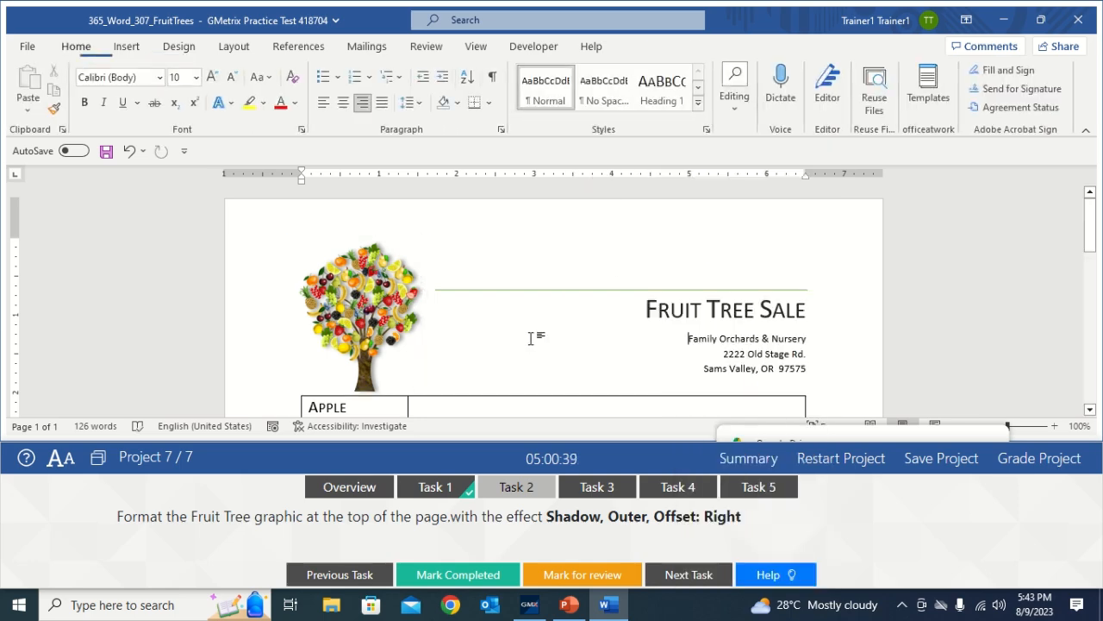
click(480, 572)
click(616, 490)
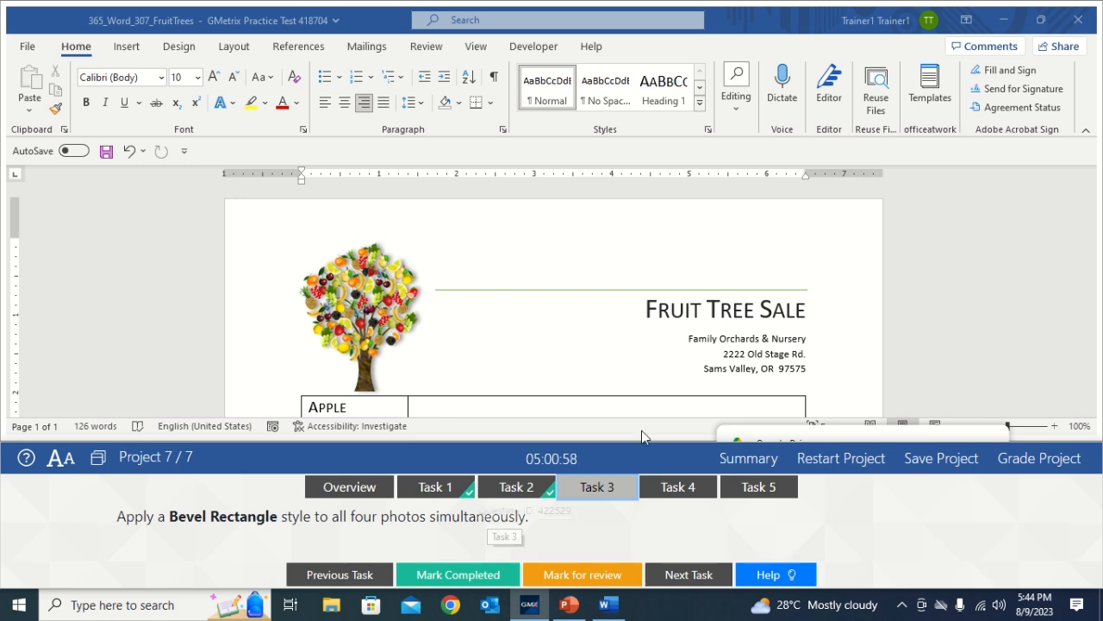
Select the apple, cherry, peach and plum photos together, scrolling down to reach each
scroll(1088, 274, down, 5)
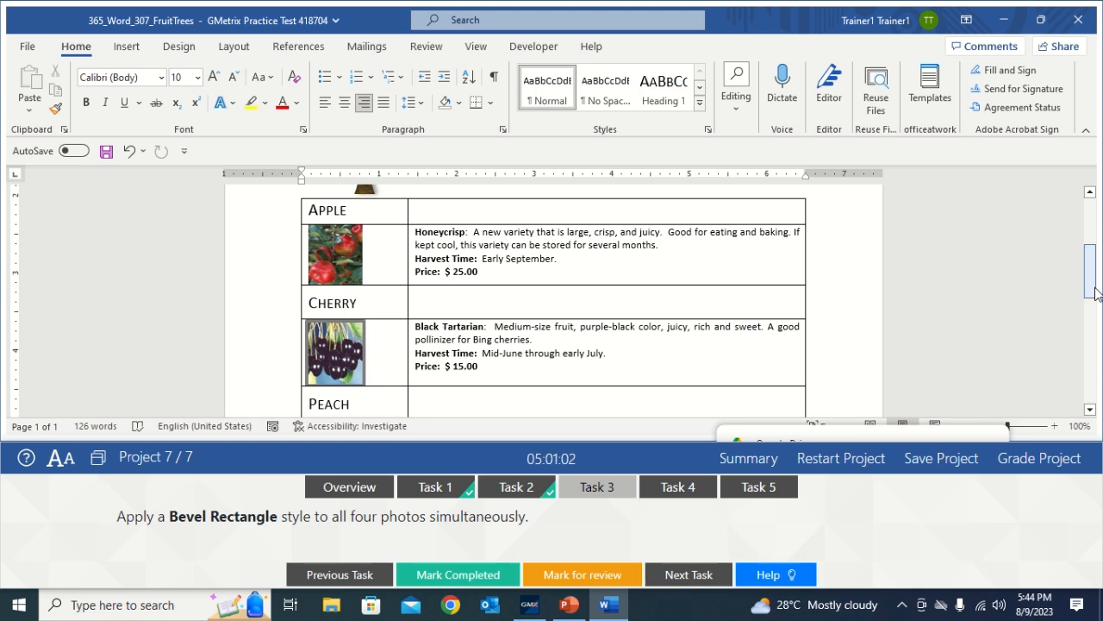
click(341, 249)
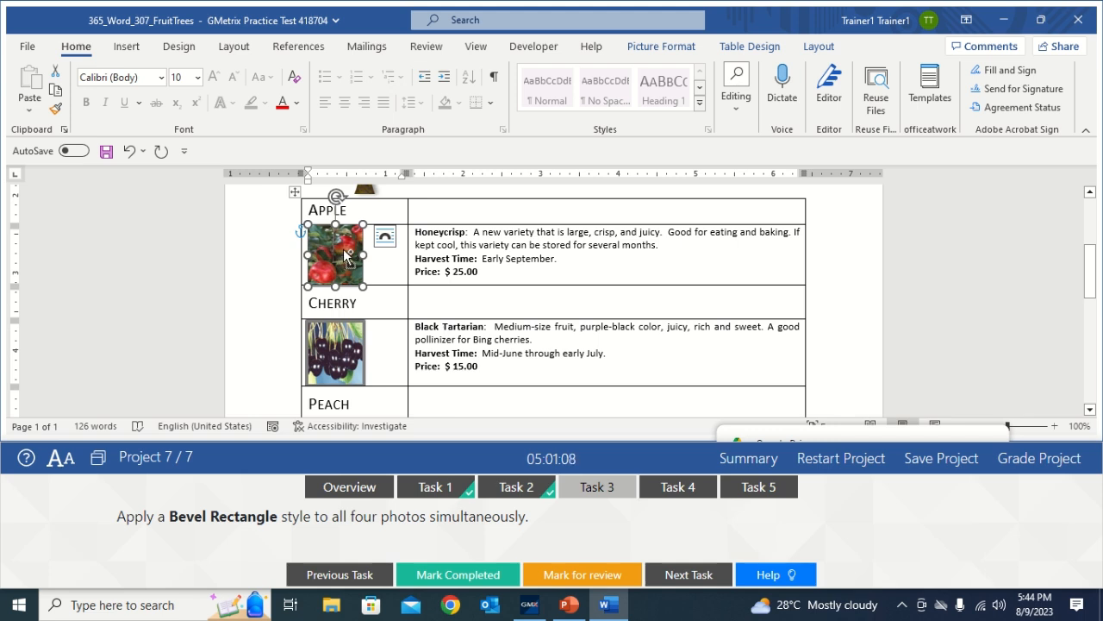
ctrl+click(343, 342)
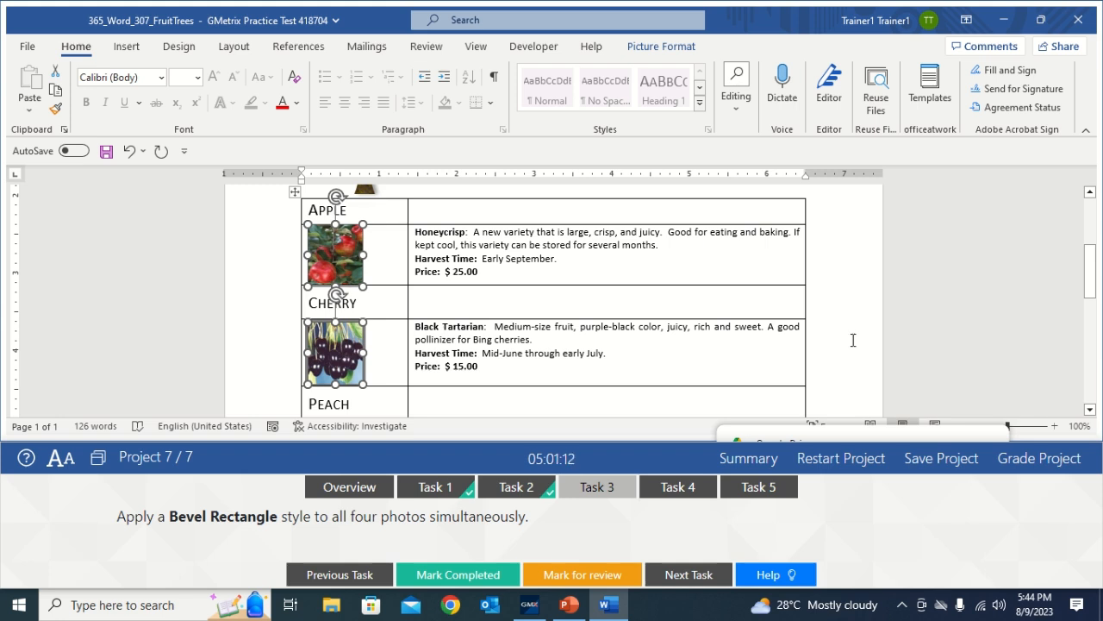
drag(1090, 283, 1091, 300)
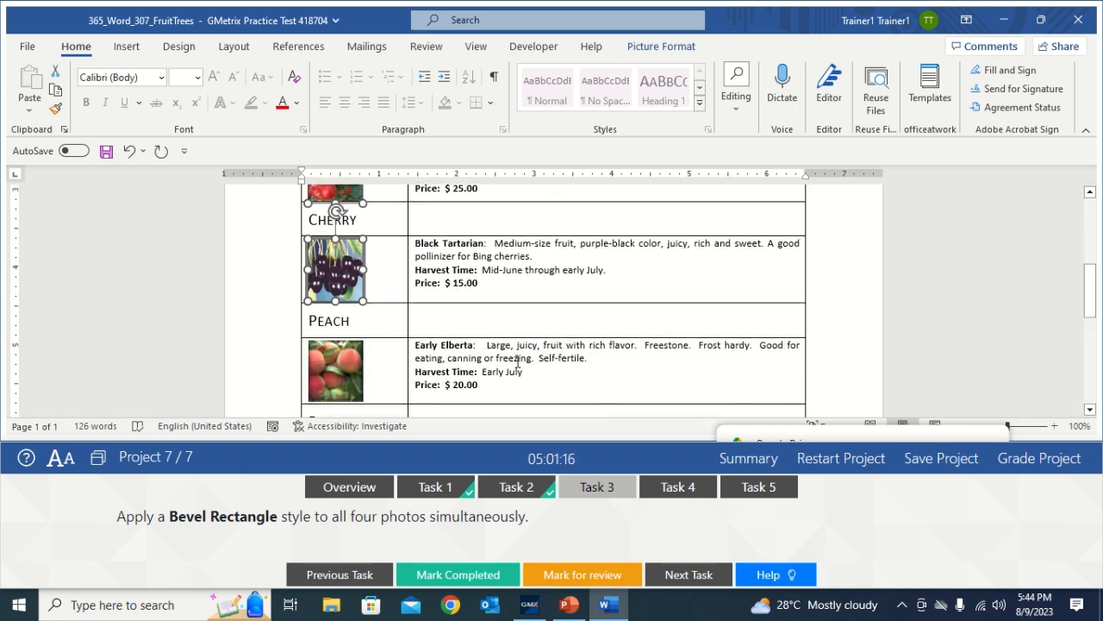
ctrl+click(354, 371)
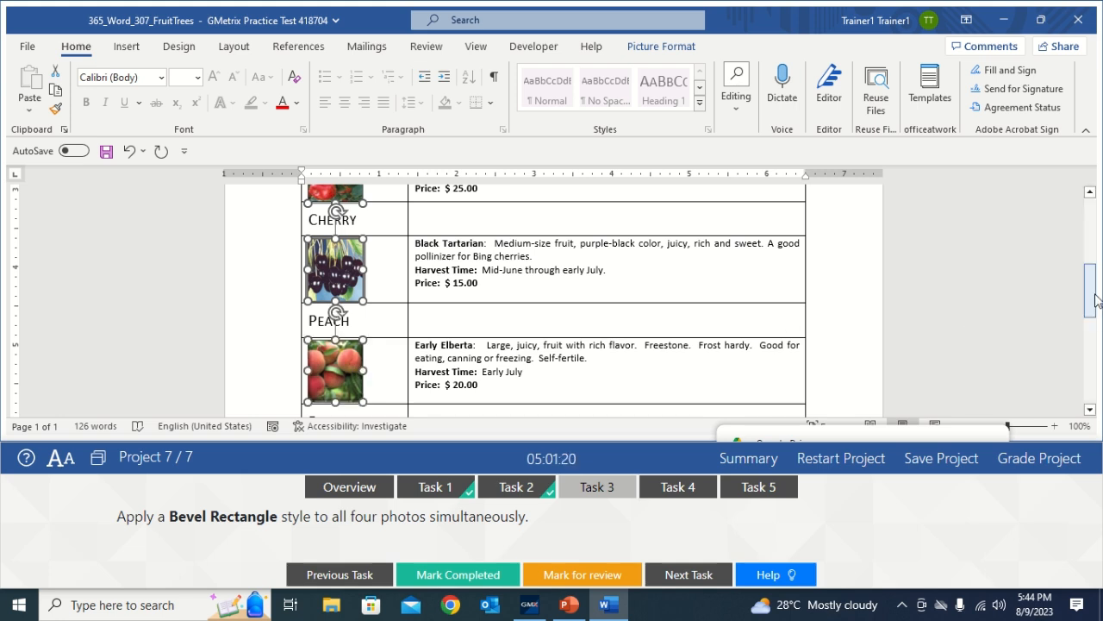
drag(1091, 291, 1092, 316)
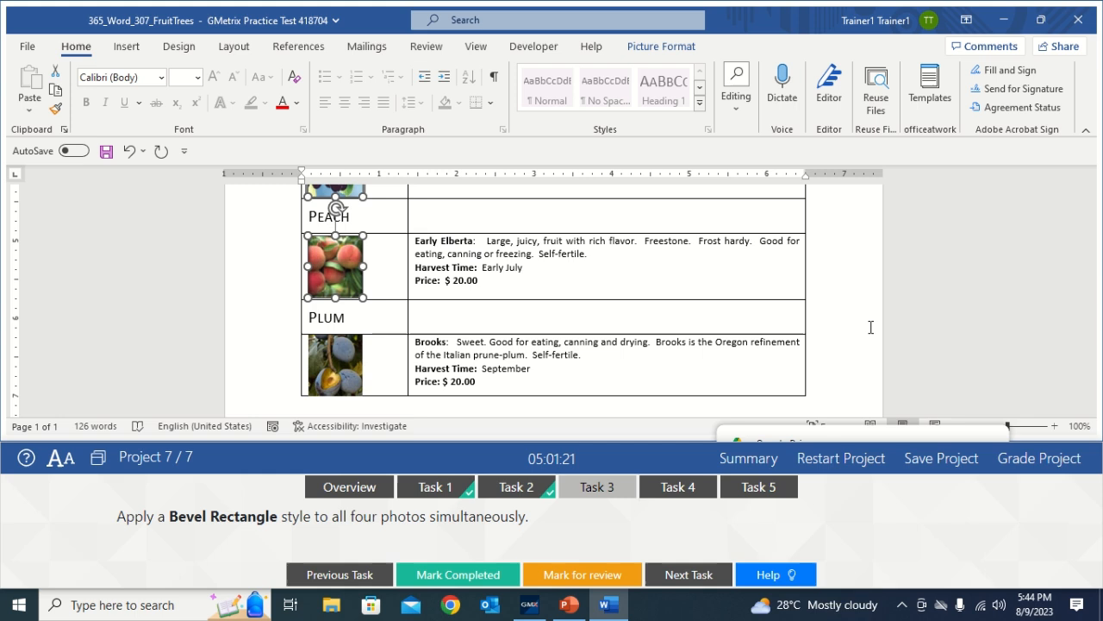
ctrl+click(345, 377)
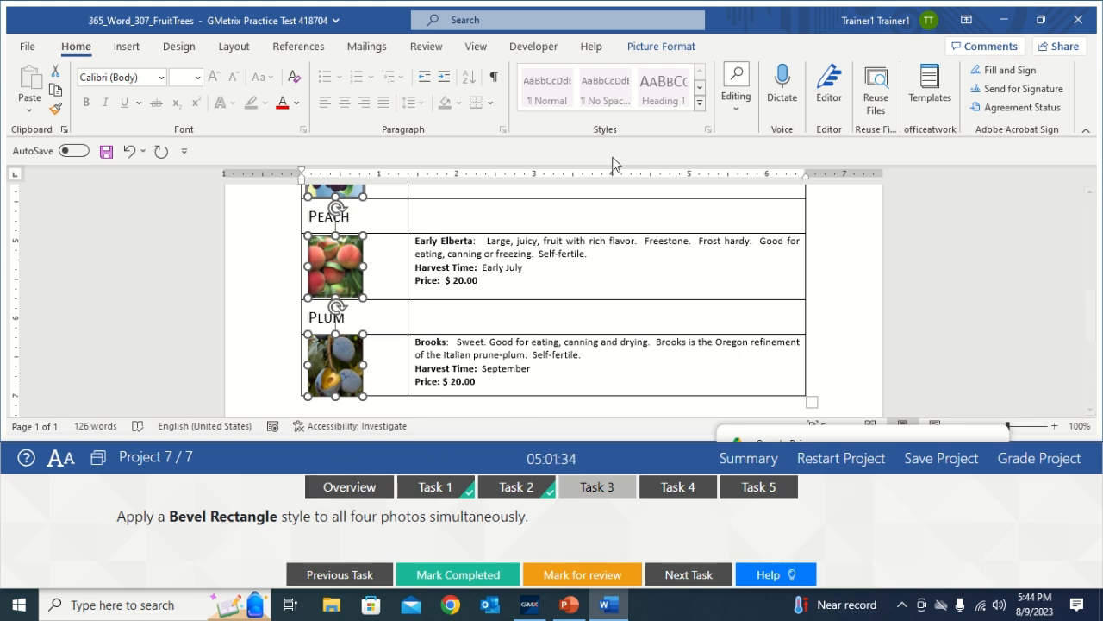
Apply the Bevel Rectangle picture style to the four fruit photos and mark Task 3 completed
click(667, 49)
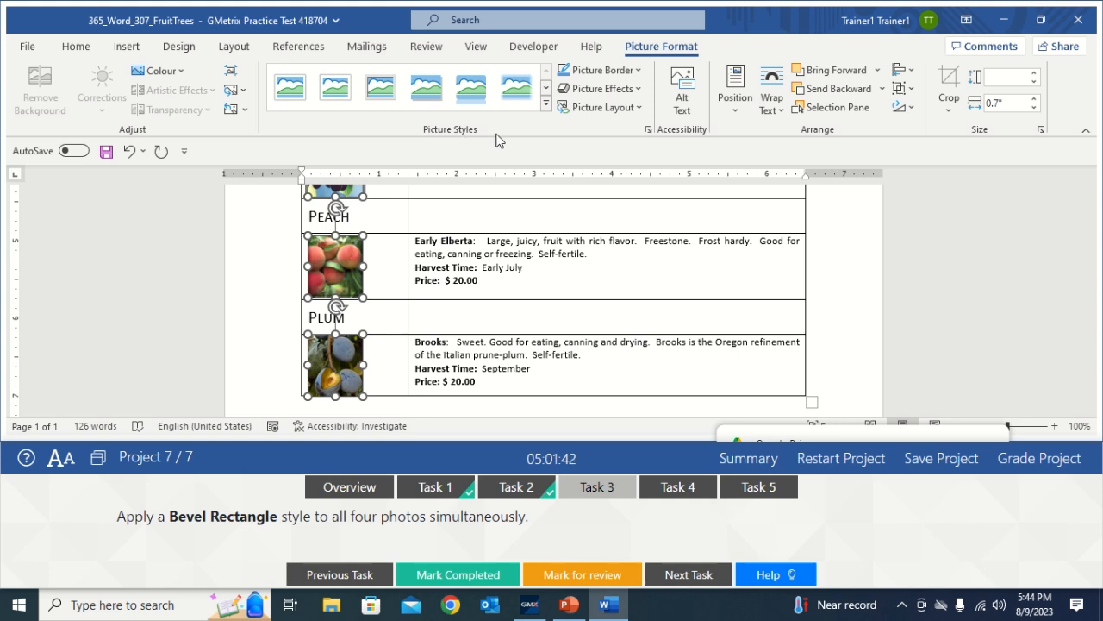
click(545, 104)
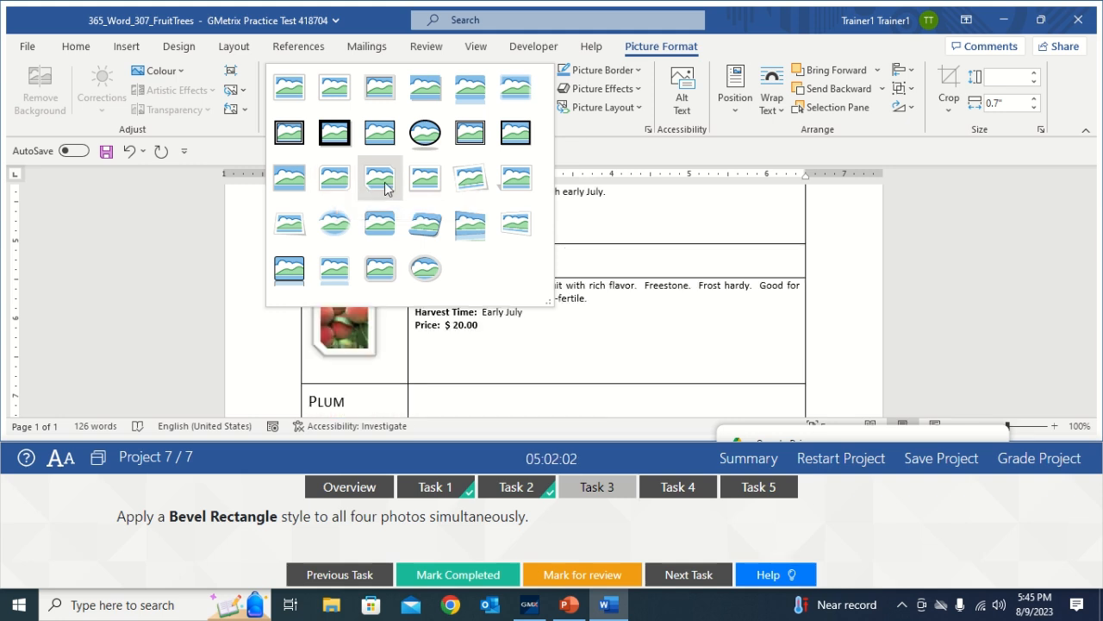
click(380, 241)
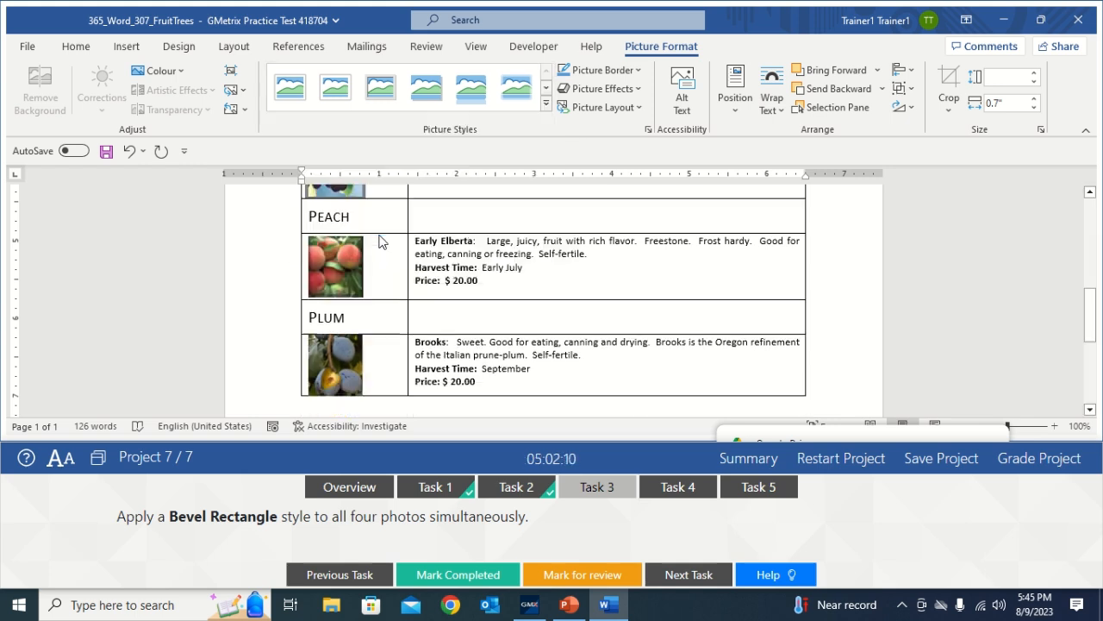
click(494, 313)
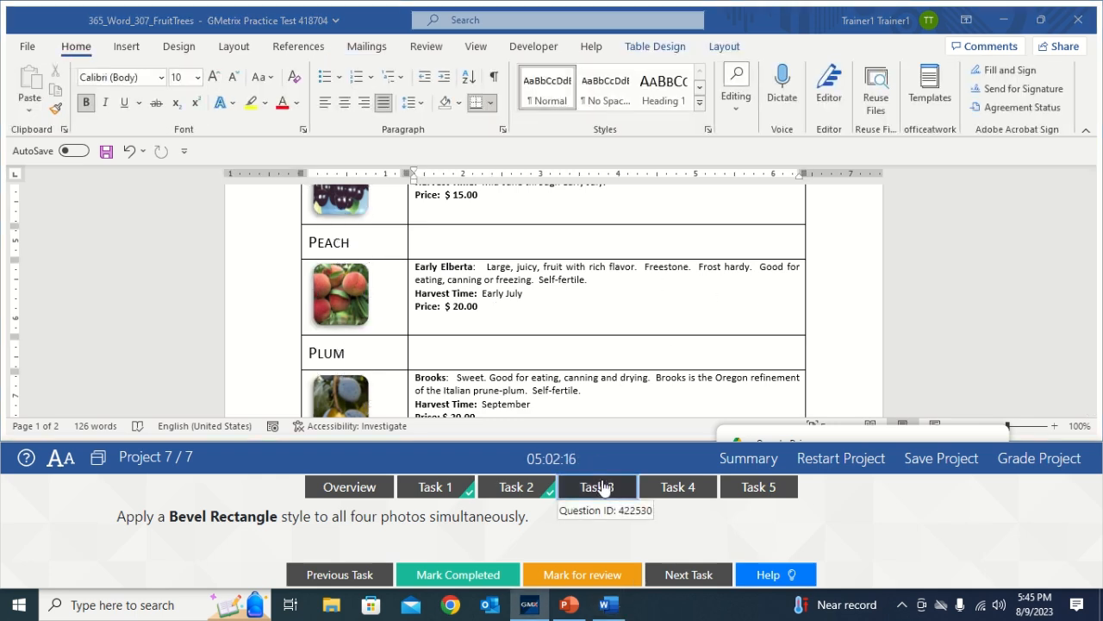
click(476, 576)
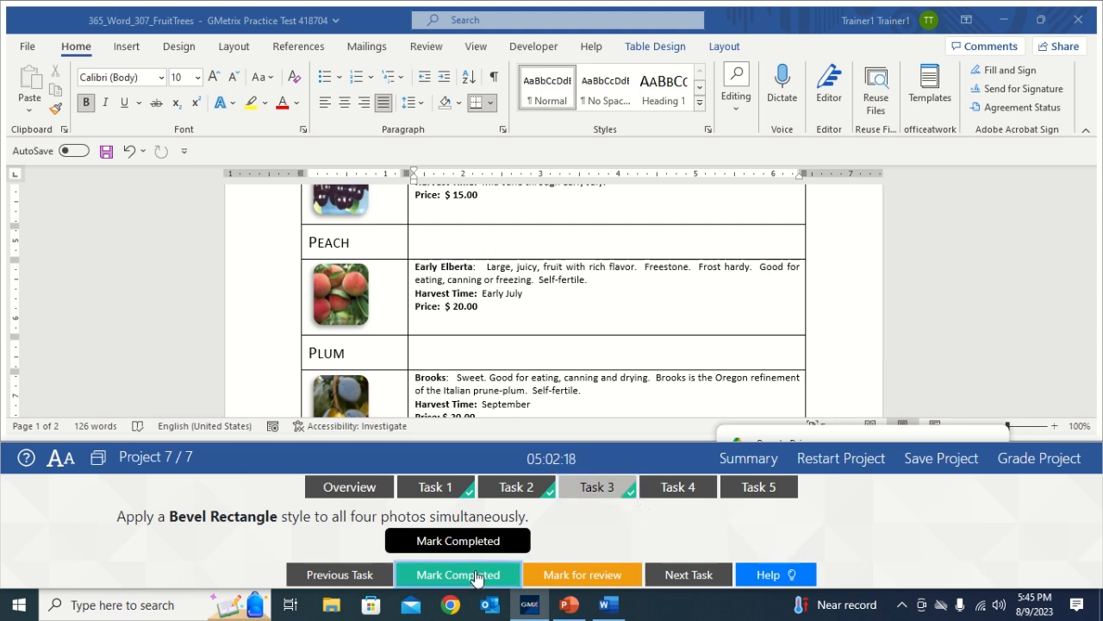
Show Task 4's positioning instructions and select the Apple photo
click(678, 491)
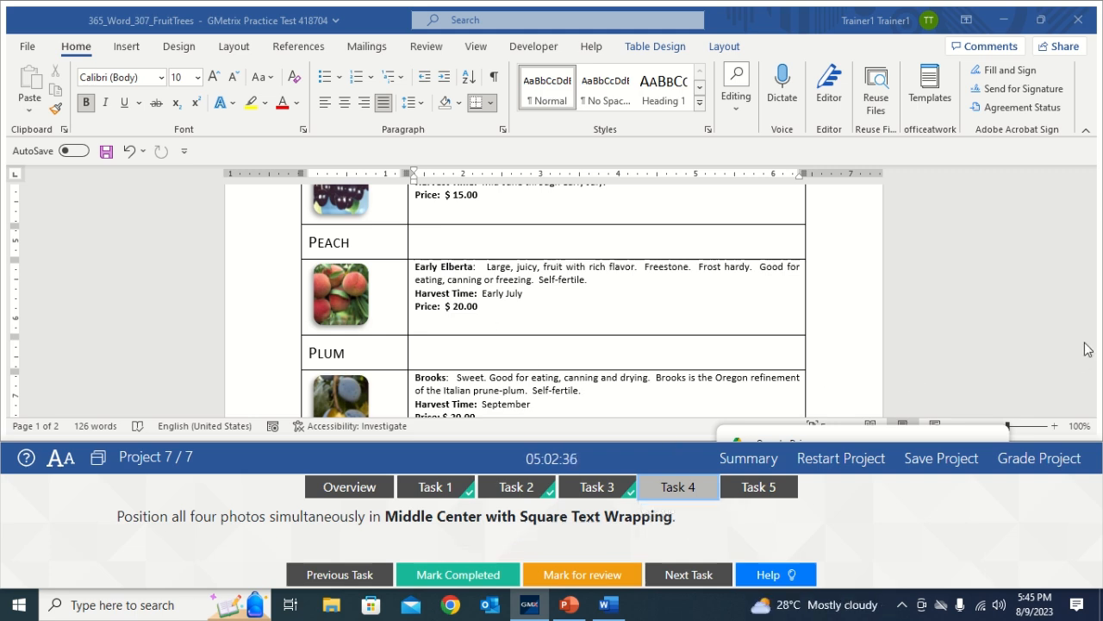
drag(1089, 269, 1090, 248)
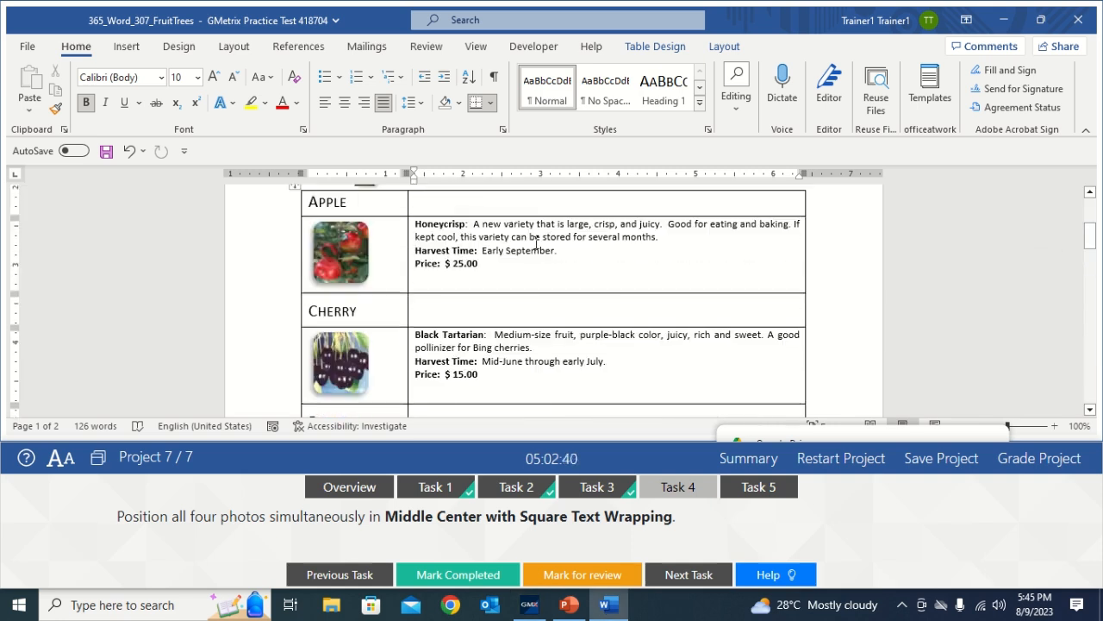
click(357, 271)
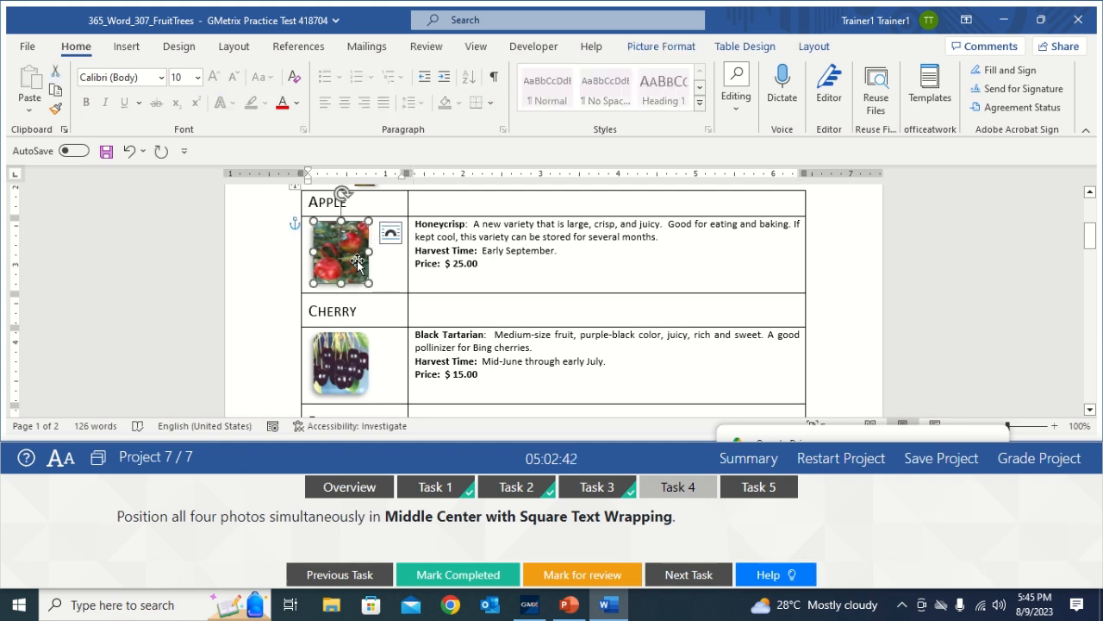
key(ctrl)
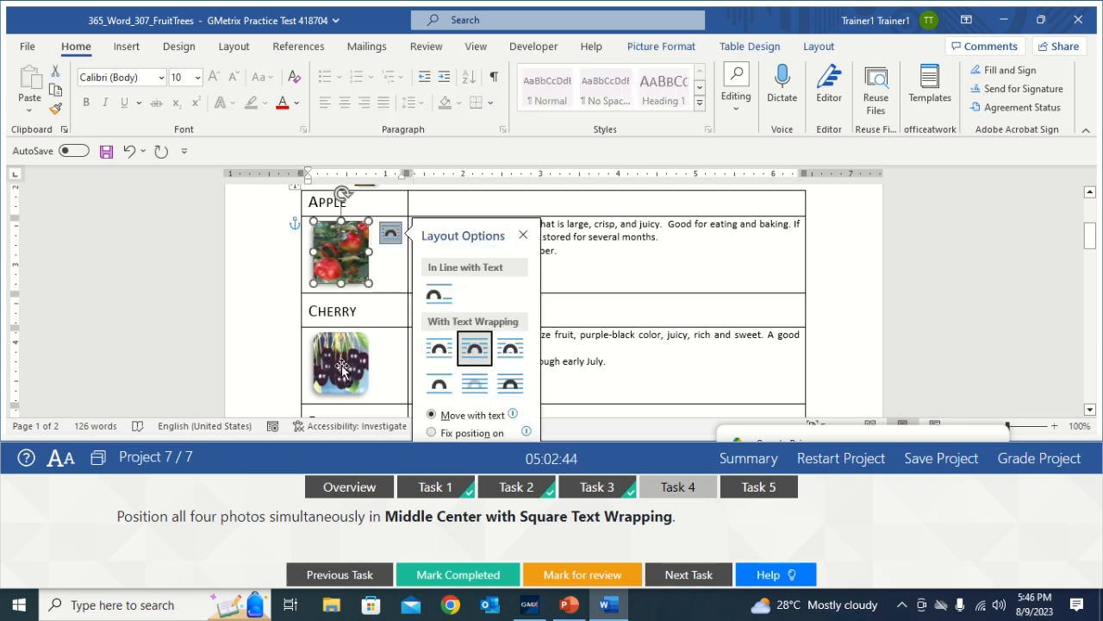
click(343, 372)
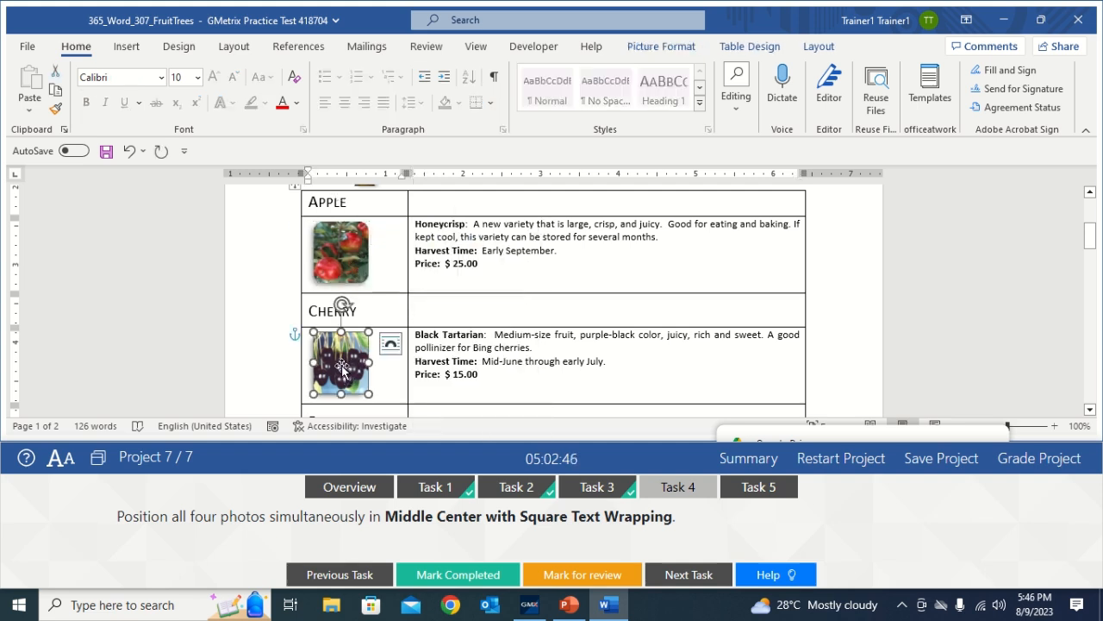
click(333, 261)
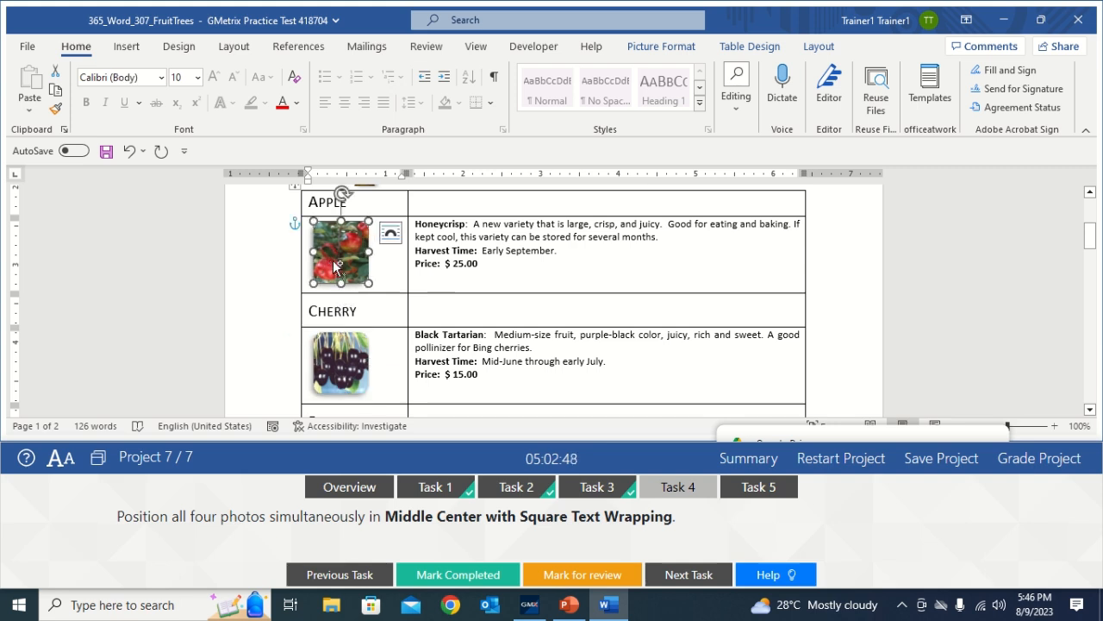
Add the Cherry, Peach and Plum photos to the selection
ctrl+click(345, 359)
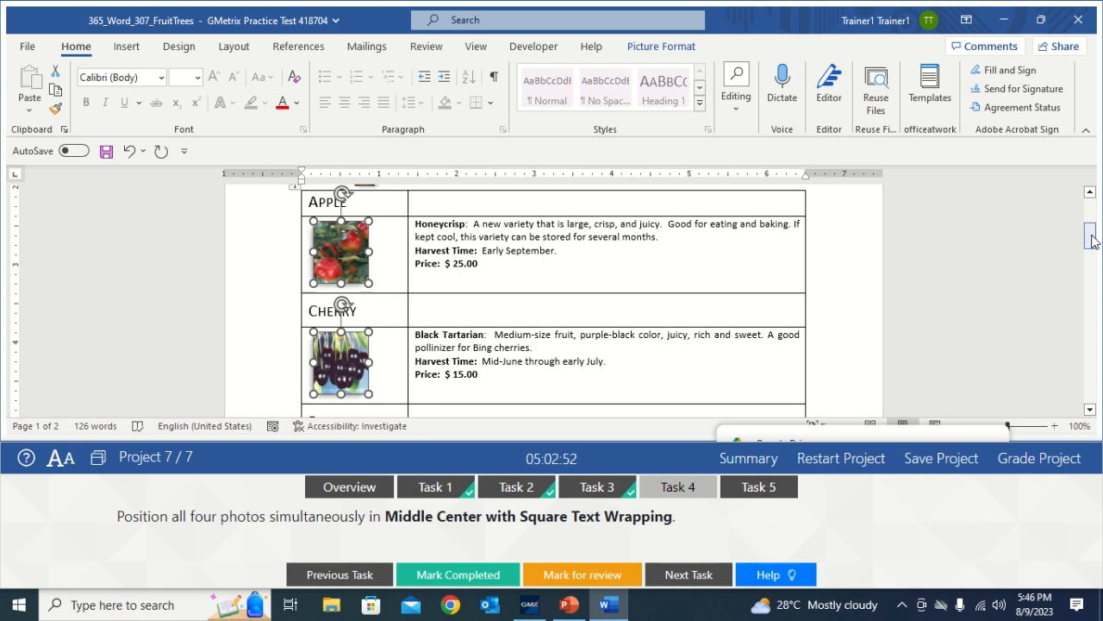
drag(1090, 234, 1096, 255)
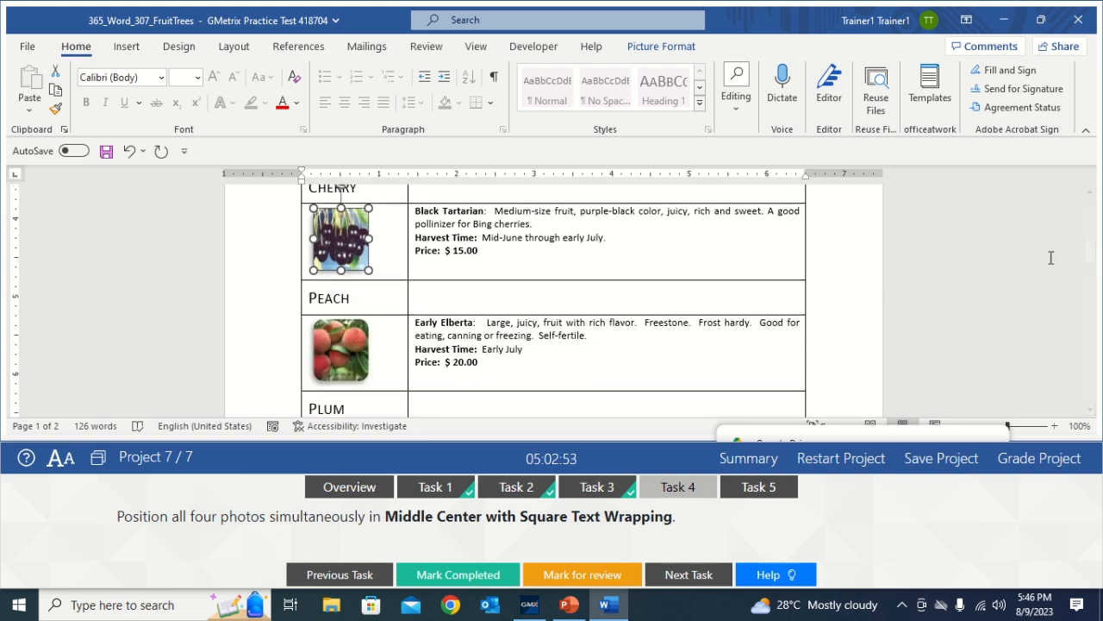
ctrl+click(359, 350)
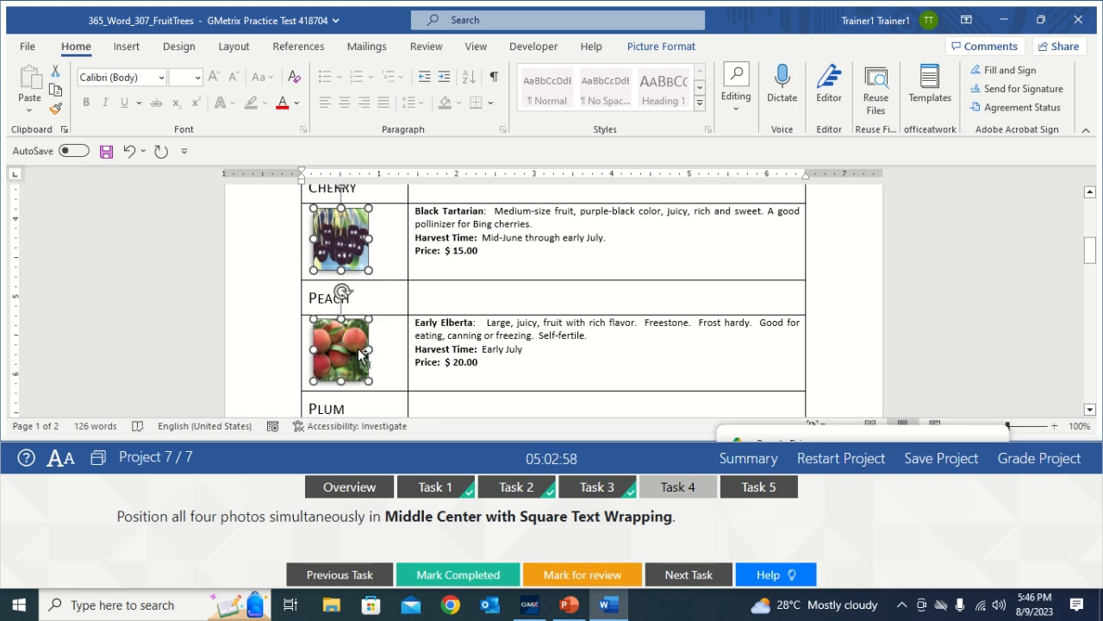
drag(1090, 250, 1093, 263)
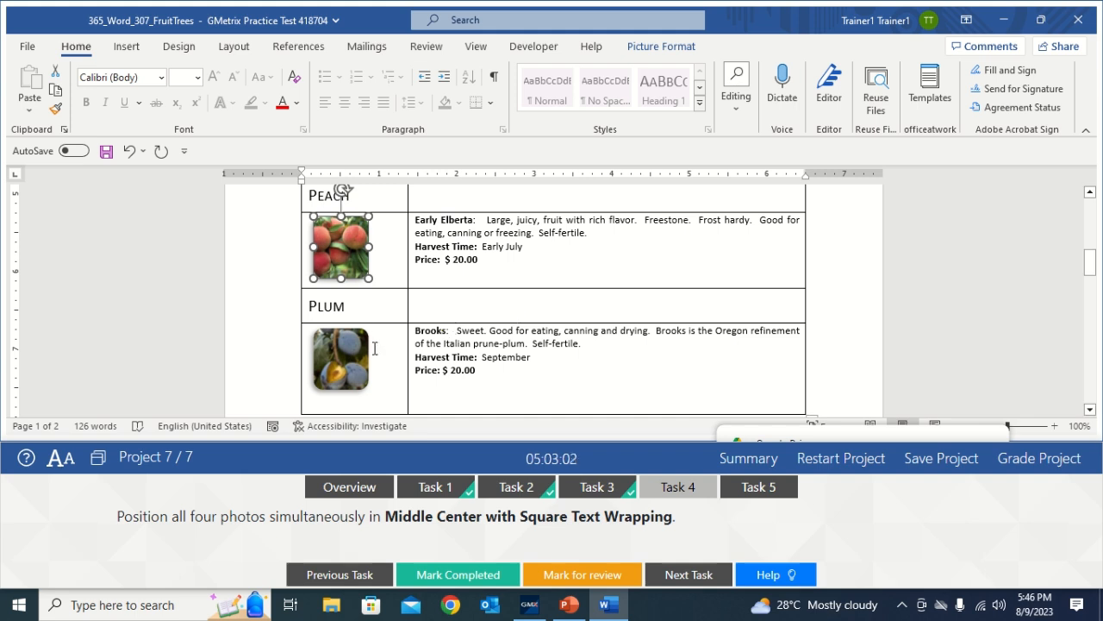
ctrl+click(356, 368)
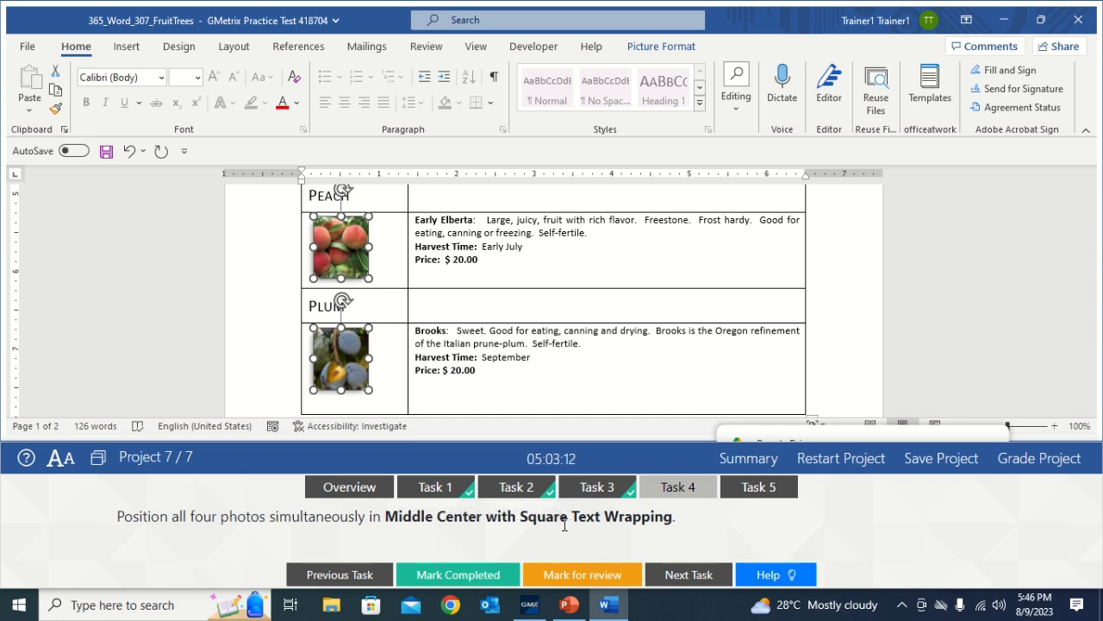
Position the four photos Middle Centre with Square Text Wrapping, then mark Task 4 completed
click(665, 52)
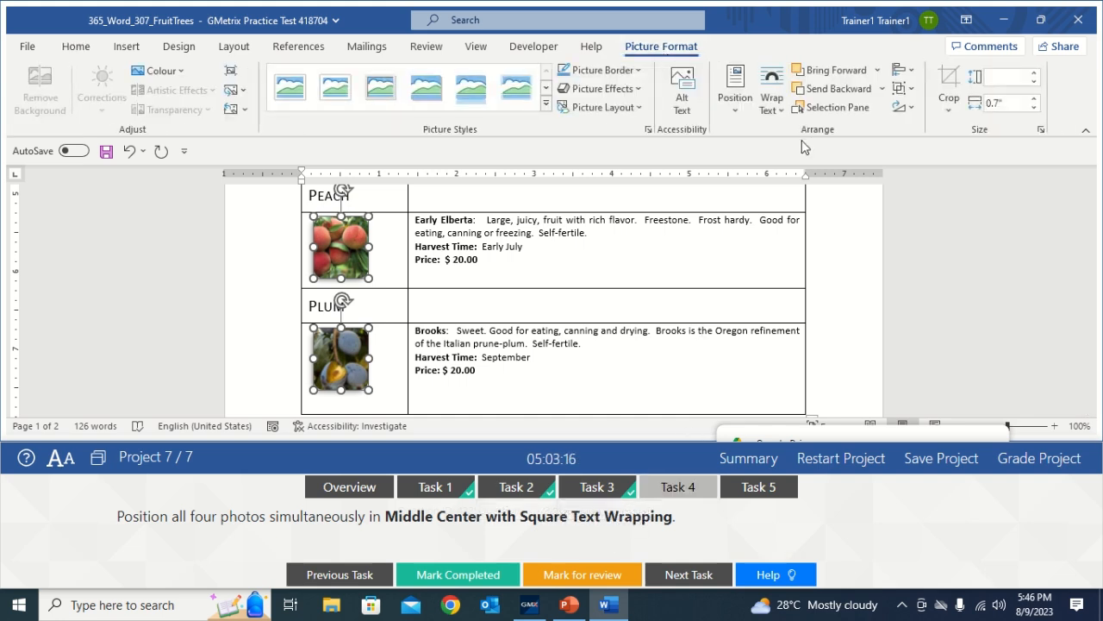
click(729, 113)
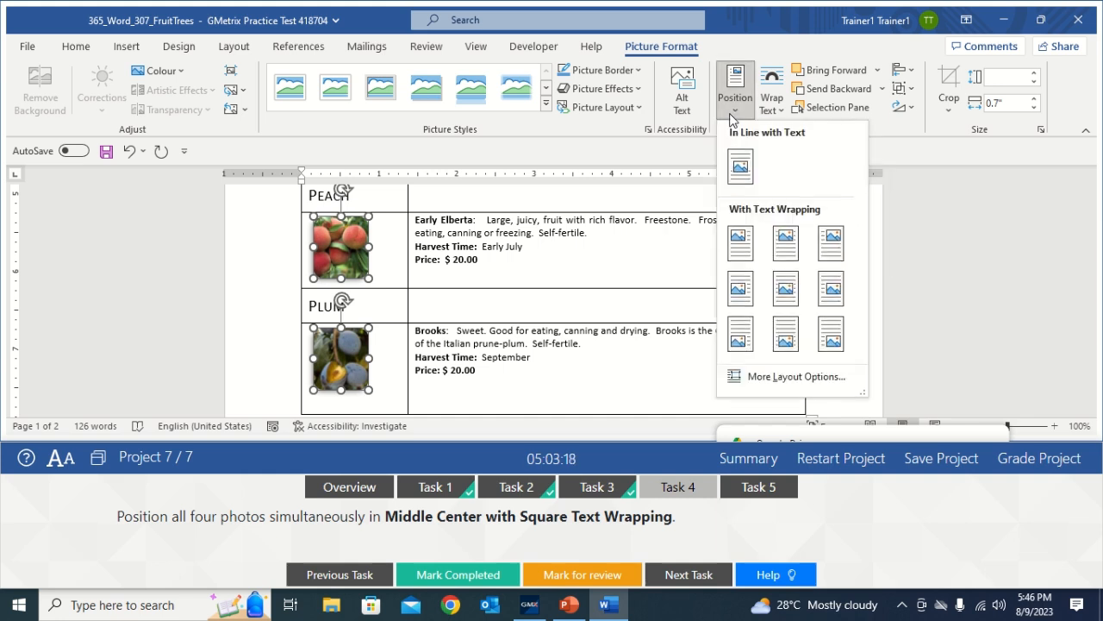
click(785, 293)
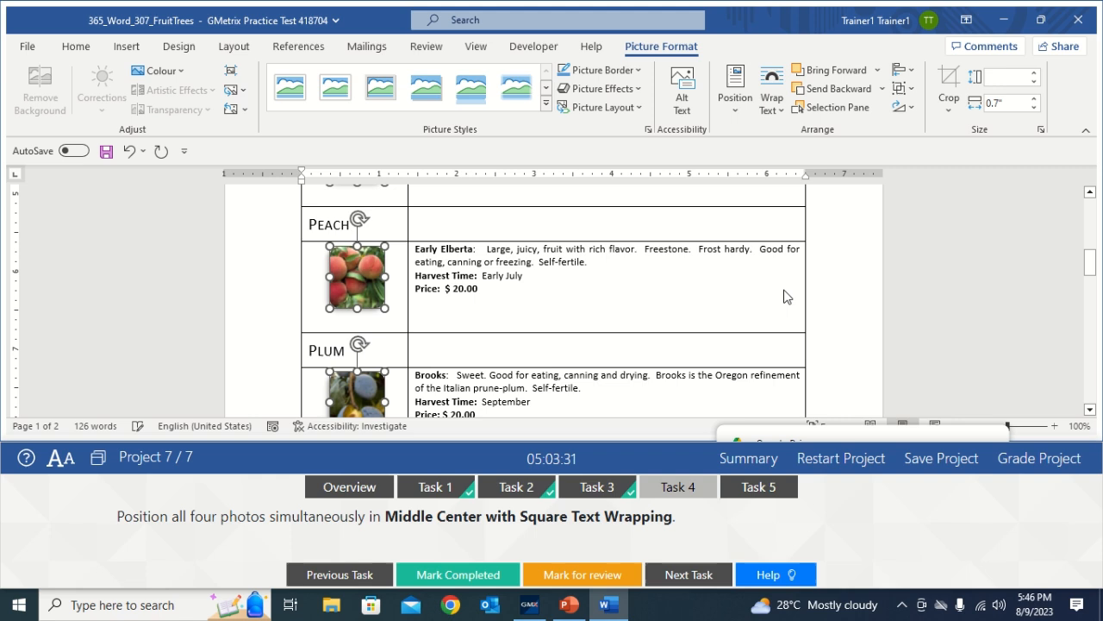
click(675, 311)
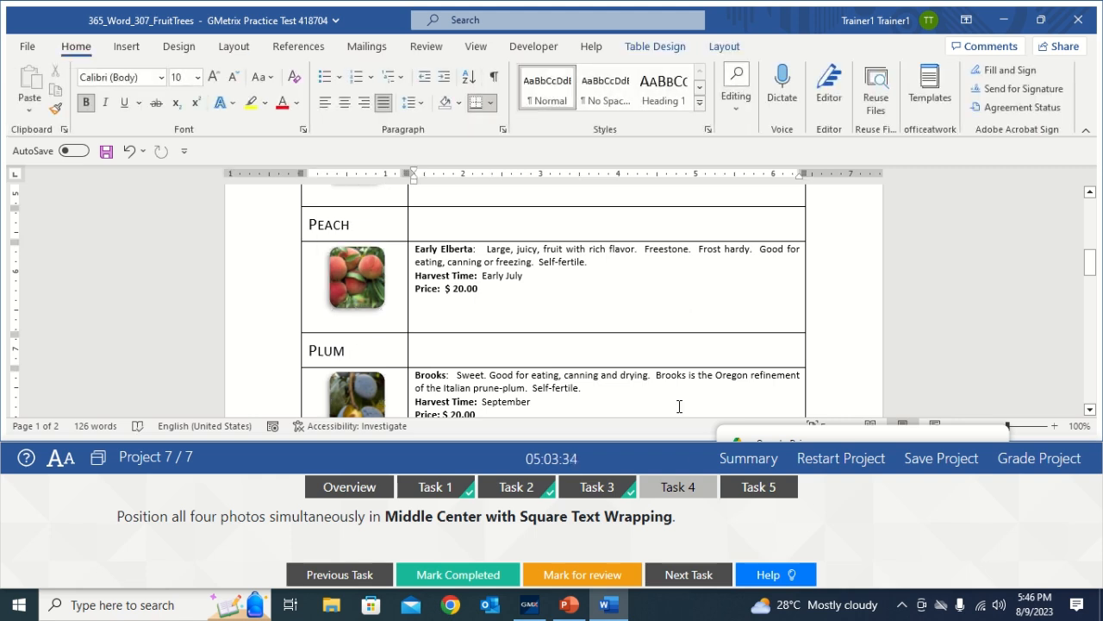
click(481, 579)
click(770, 500)
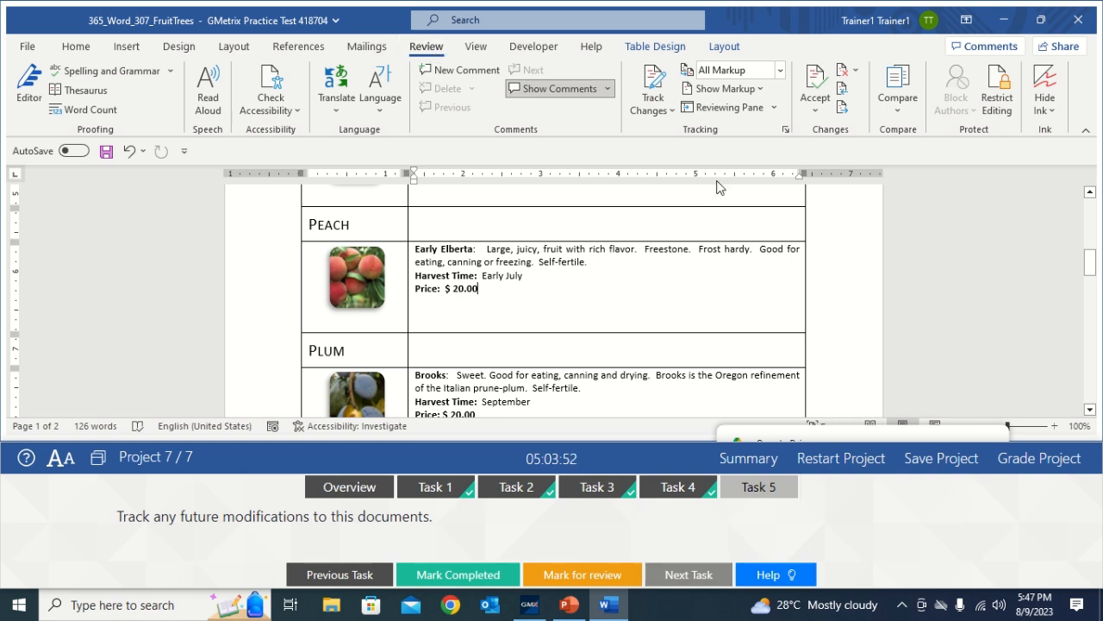
Switch on Track Changes for the Fruit Trees price list and mark Task 5 completed in GMetrix
click(654, 93)
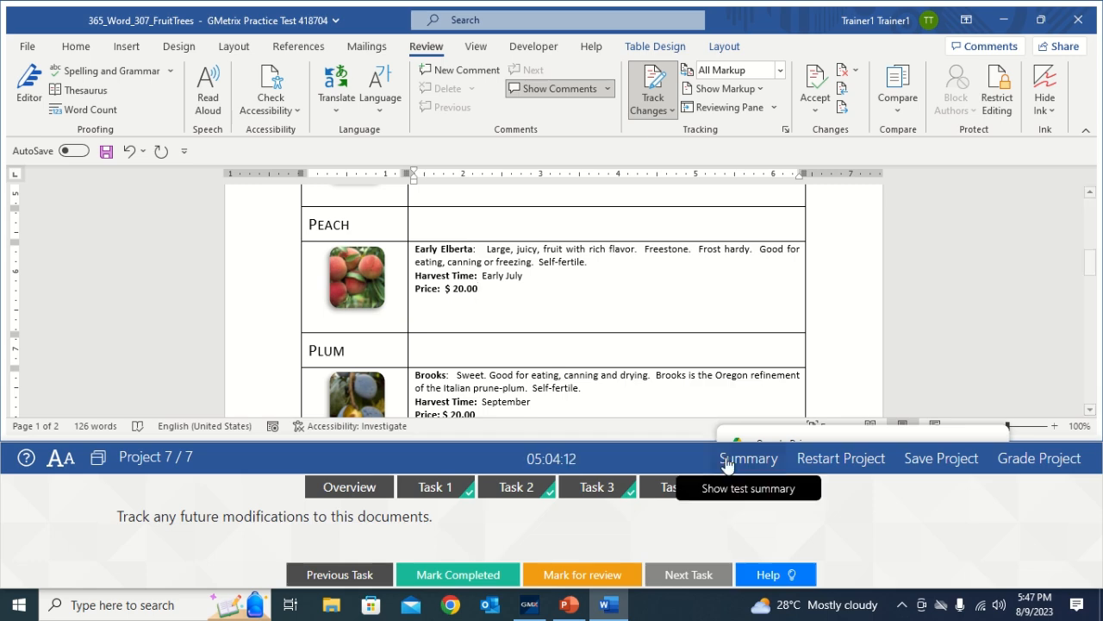
click(755, 488)
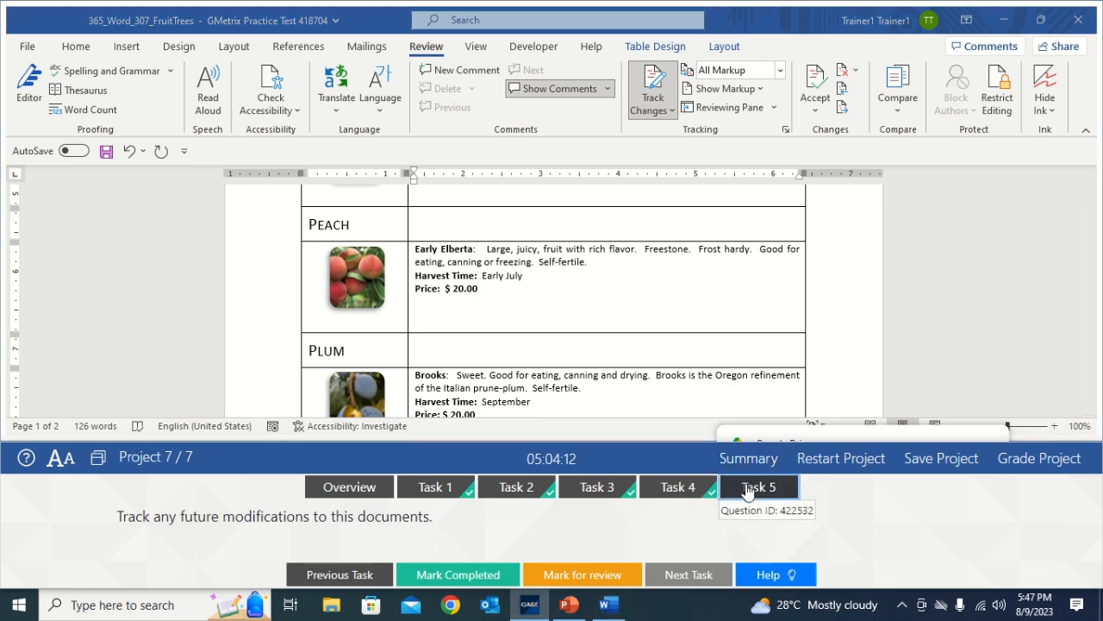
click(448, 577)
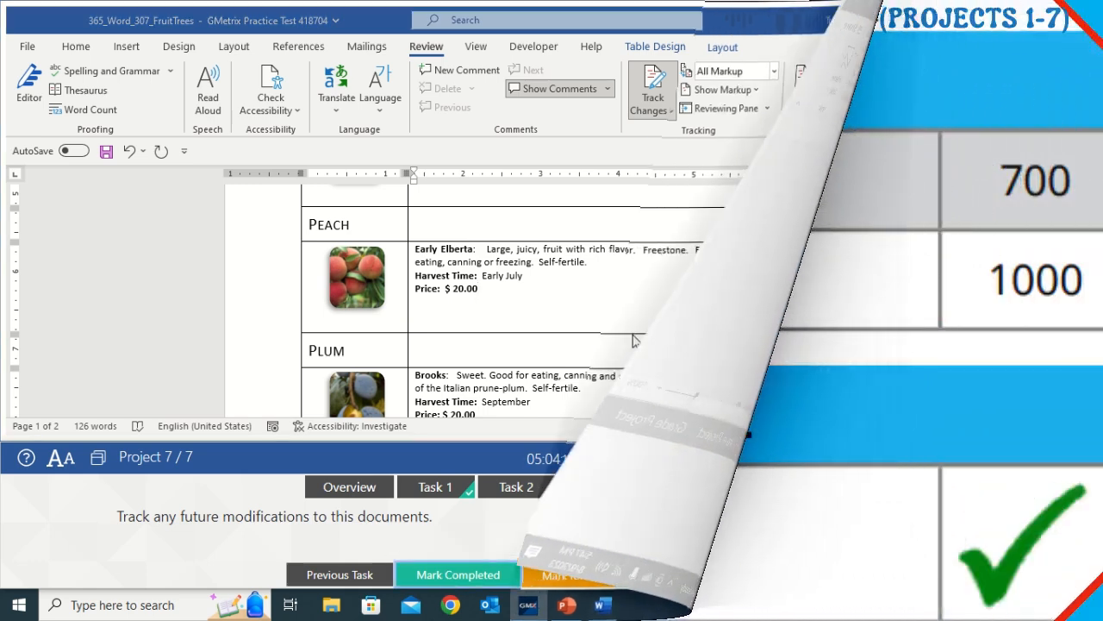